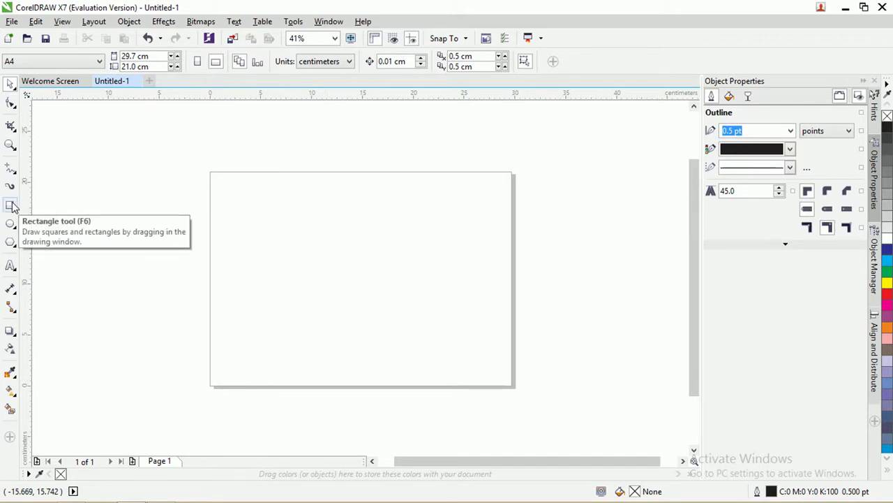
# Step: Create a rectangle matching the A4 landscape page, keeping it aligned with the page frame
pyautogui.doubleClick(11, 206)
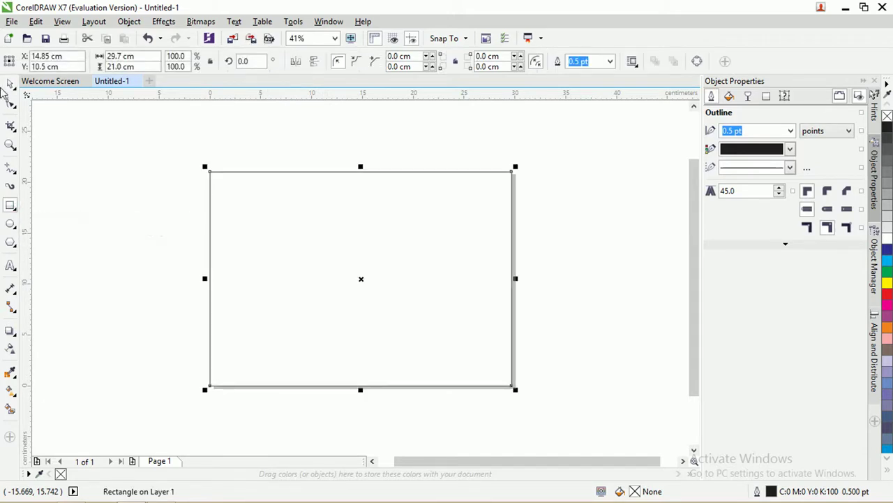
pyautogui.click(10, 84)
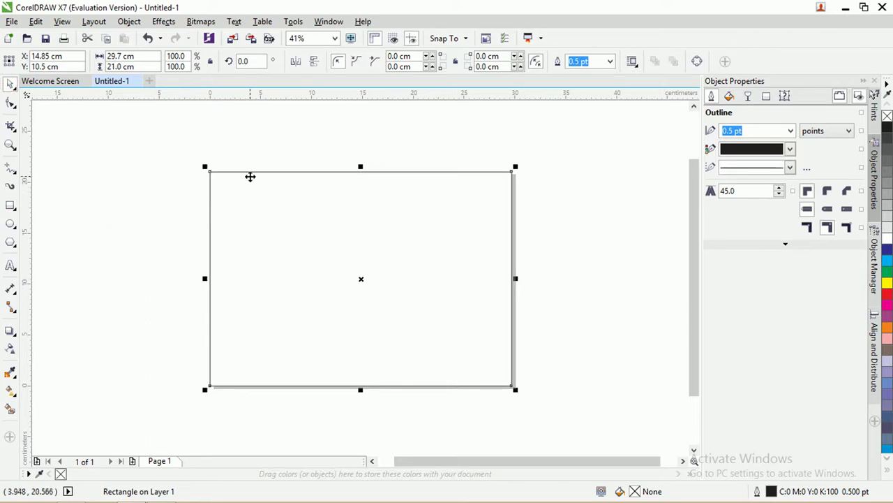
pyautogui.moveTo(250, 177); pyautogui.dragTo(197, 171)
pyautogui.hotkey('ctrl', 'z')
# Step: Narrow the page-sized rectangle from its sides to about 11.6 cm wide, keeping the full 21 cm height
pyautogui.scroll(-2, 376, 220)
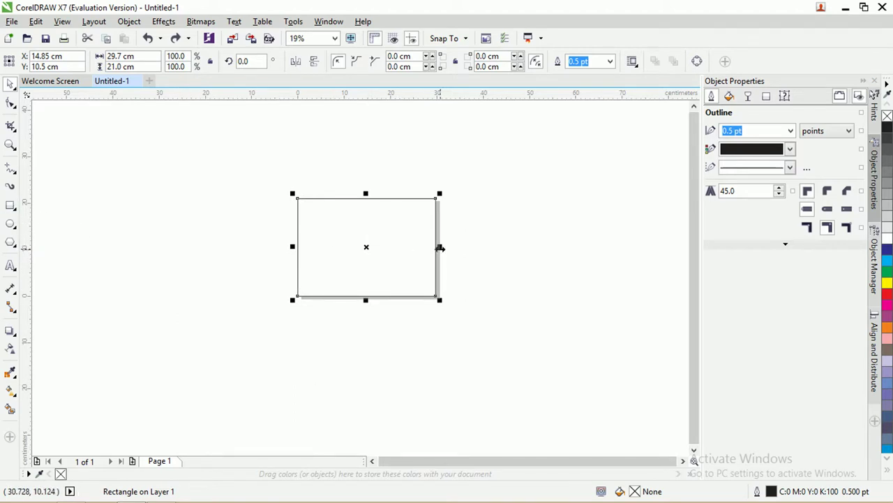
pyautogui.moveTo(439, 247); pyautogui.dragTo(403, 248)
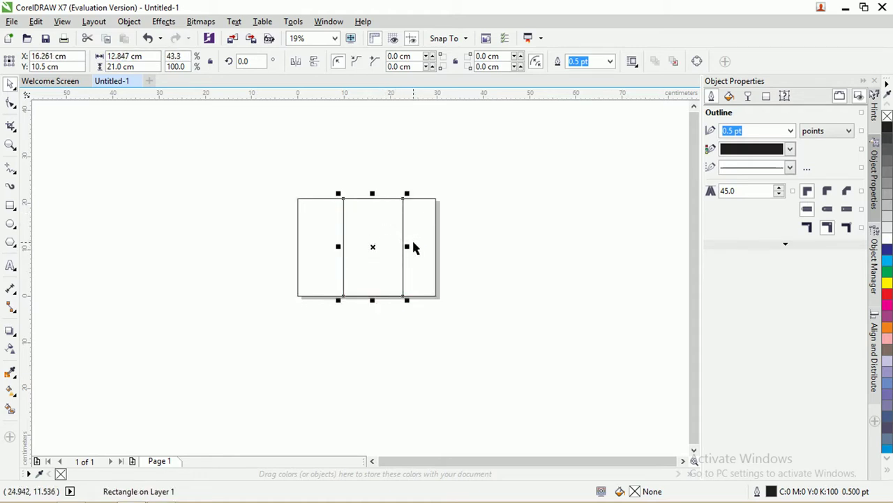
pyautogui.hotkey('ctrl', 'z')
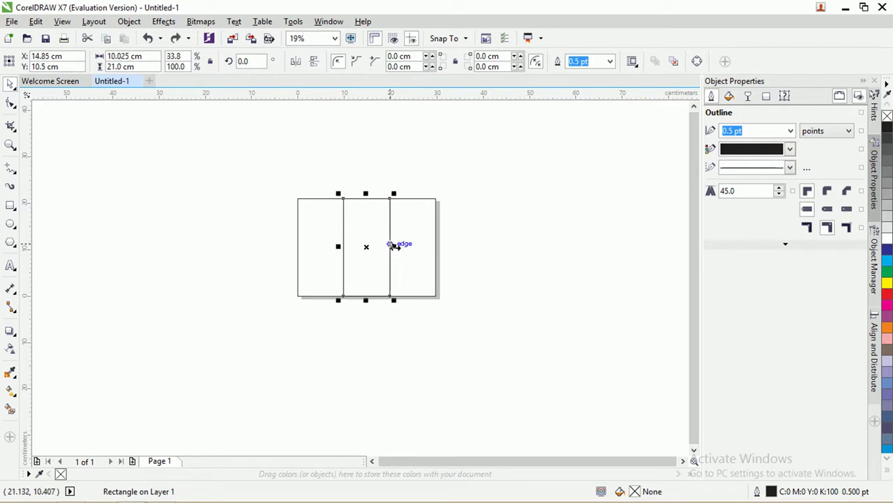
pyautogui.moveTo(395, 245)
pyautogui.mouseDown()
pyautogui.moveTo(414, 248)
pyautogui.moveTo(402, 246)
pyautogui.mouseUp()
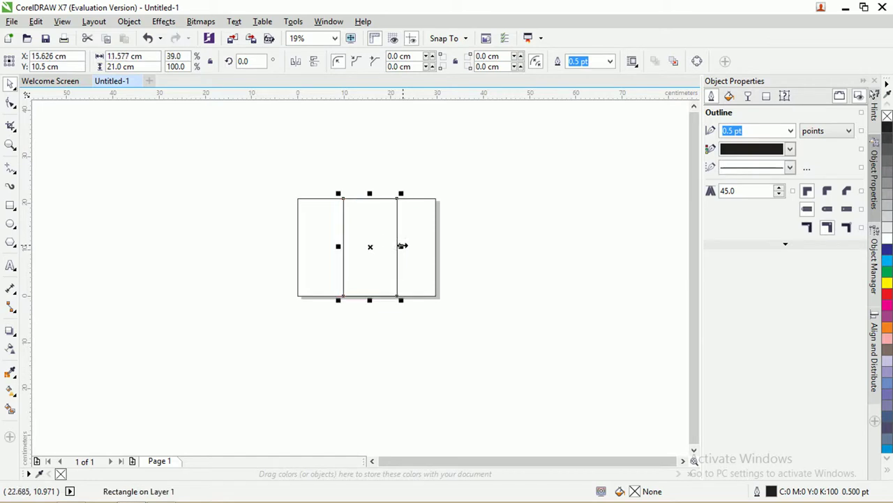
# Step: Round all four corners of the narrow rectangle to a radius of about 5.8 cm, making a capsule shape
pyautogui.click(11, 104)
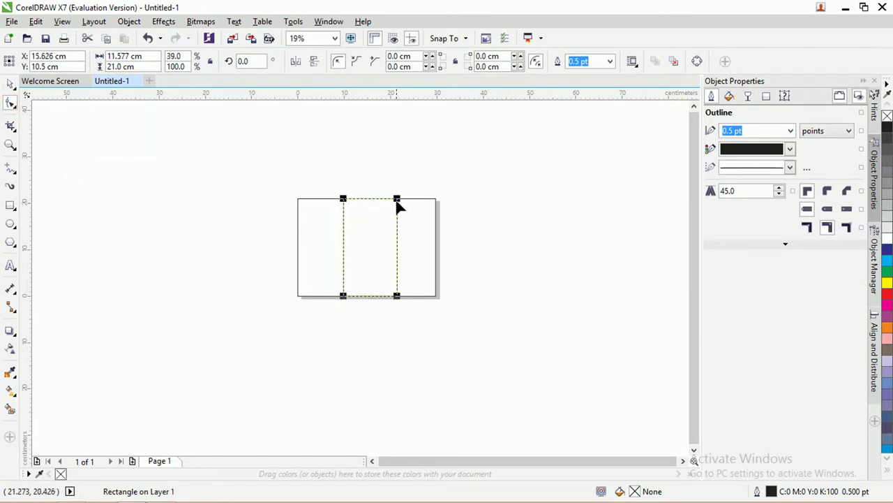
pyautogui.scroll(4, 397, 202)
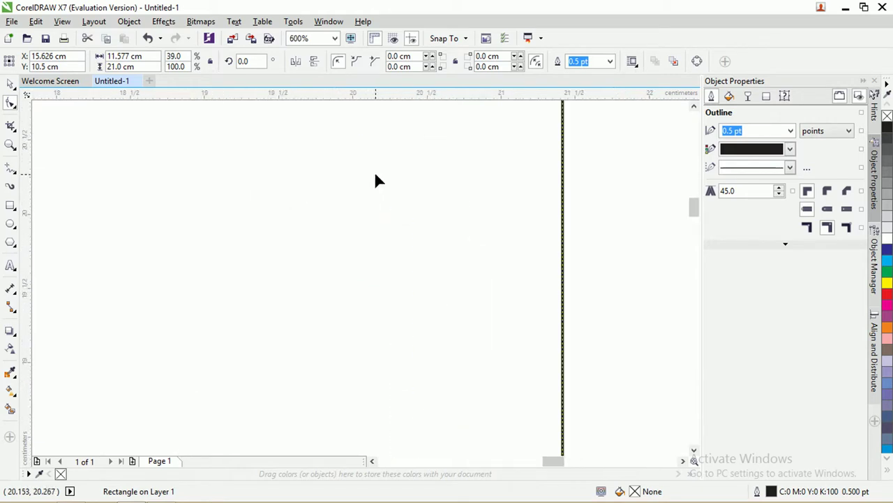
pyautogui.scroll(-2, 377, 180)
pyautogui.scroll(-1, 379, 179)
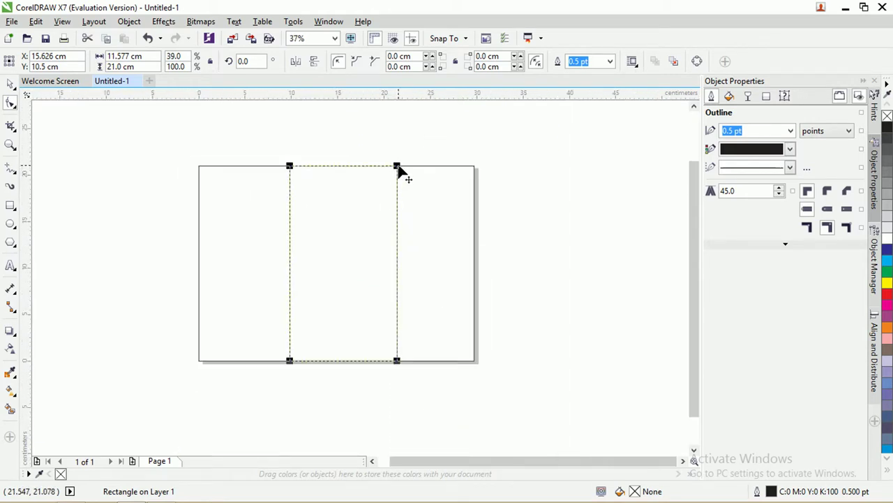
pyautogui.scroll(1, 398, 171)
pyautogui.moveTo(397, 171); pyautogui.dragTo(383, 312)
pyautogui.scroll(-2, 244, 230)
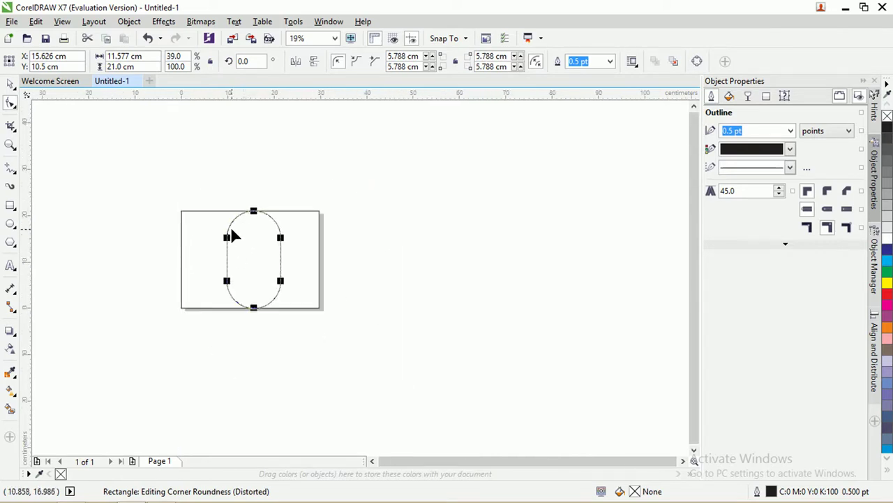
pyautogui.scroll(1, 229, 231)
# Step: Enlarge the capsule proportionally to about 15.7 cm wide and 28.6 cm high, extending it above the page
pyautogui.click(11, 83)
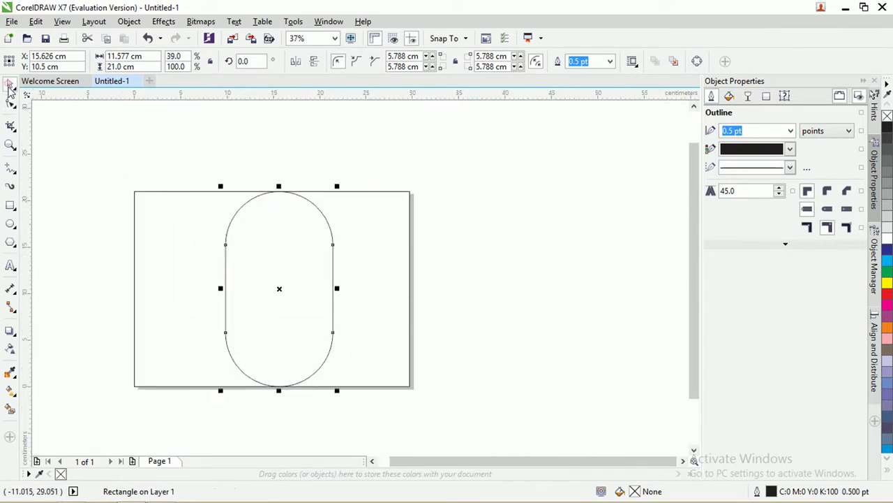
pyautogui.click(255, 143)
pyautogui.click(310, 202)
pyautogui.scroll(-1, 310, 206)
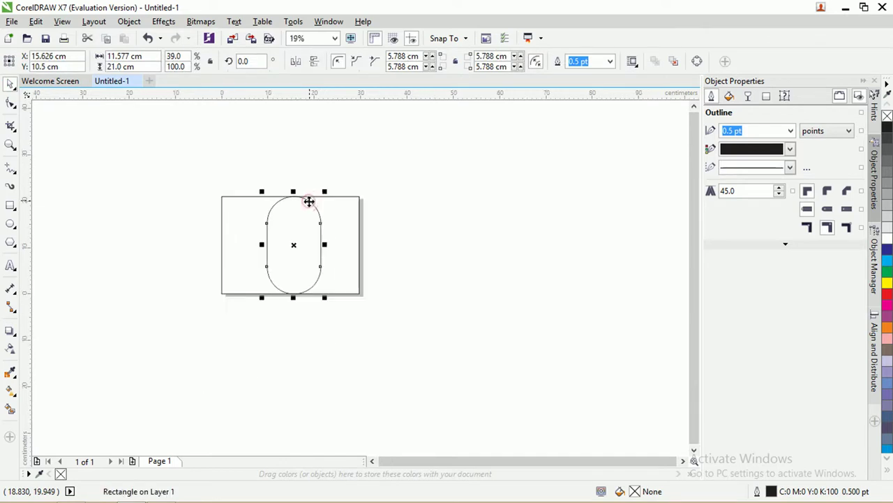
pyautogui.click(308, 199)
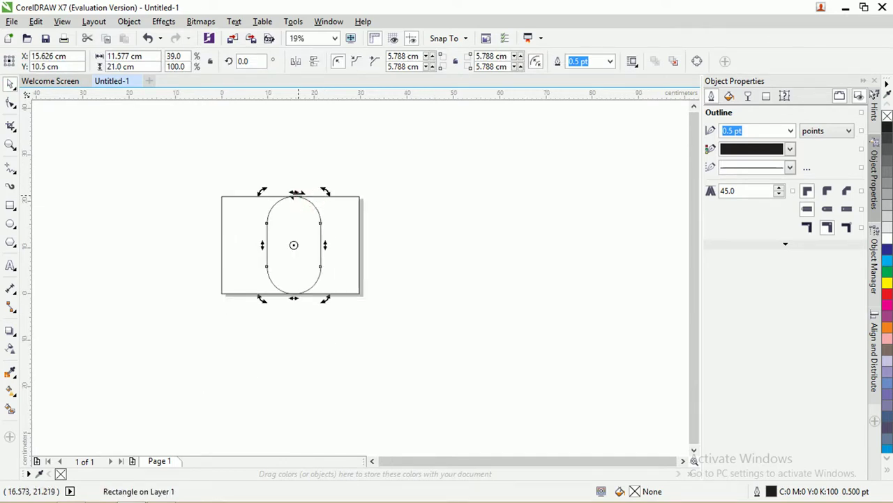
pyautogui.click(300, 199)
pyautogui.moveTo(326, 198); pyautogui.dragTo(370, 163)
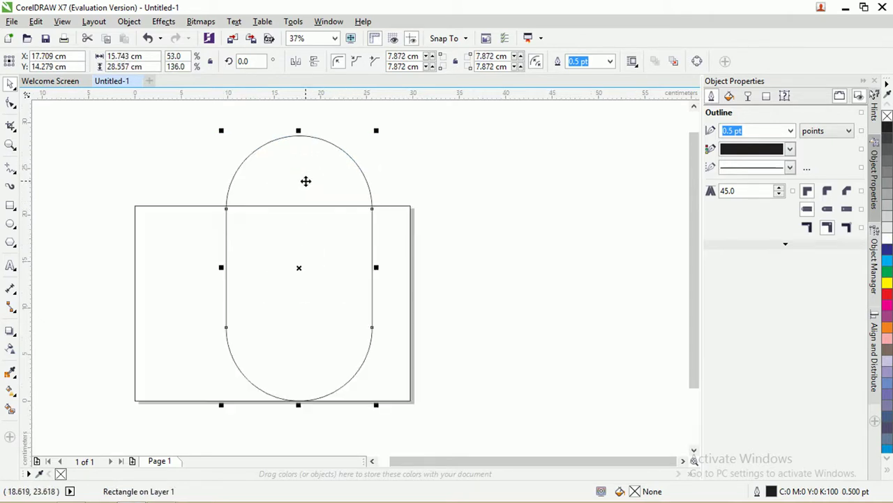
# Step: Rotate the capsule clockwise about its centre to an angle of about 326.2 degrees
pyautogui.click(325, 168)
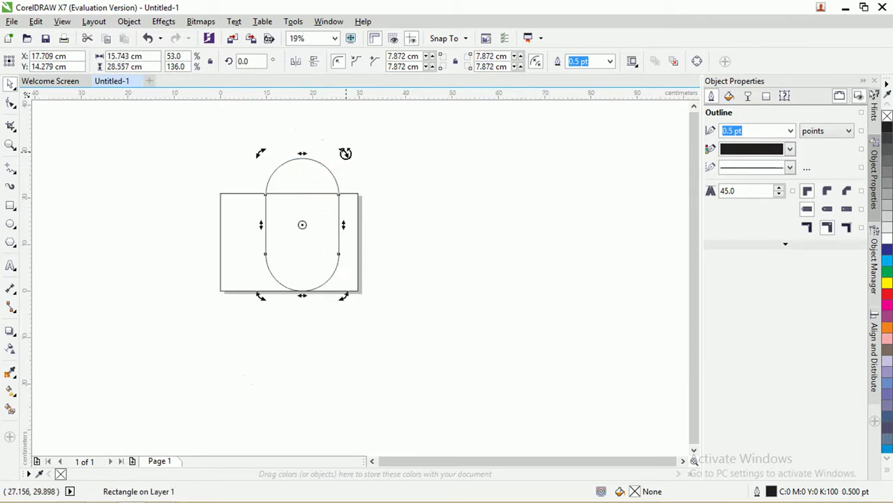
pyautogui.moveTo(345, 154); pyautogui.dragTo(385, 187)
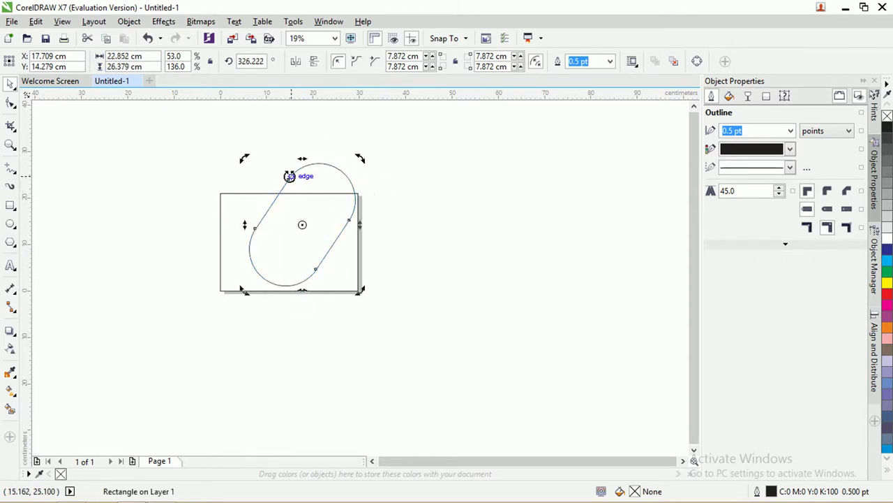
pyautogui.scroll(2, 275, 236)
pyautogui.scroll(-2, 268, 223)
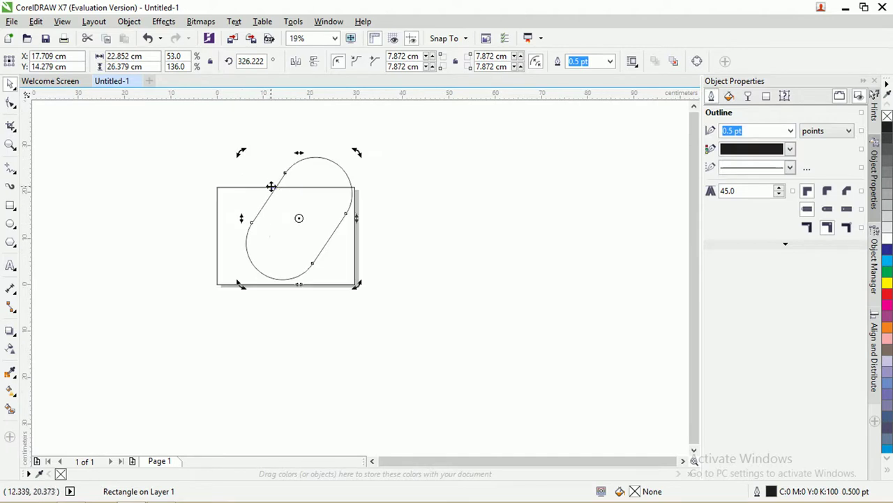
# Step: Convert the rotated capsule to curves
pyautogui.click(129, 22)
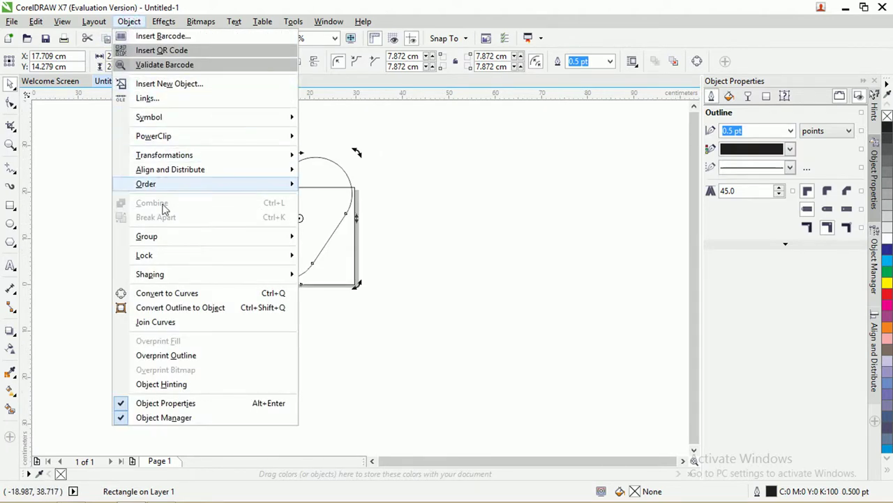
pyautogui.click(199, 293)
pyautogui.scroll(1, 299, 195)
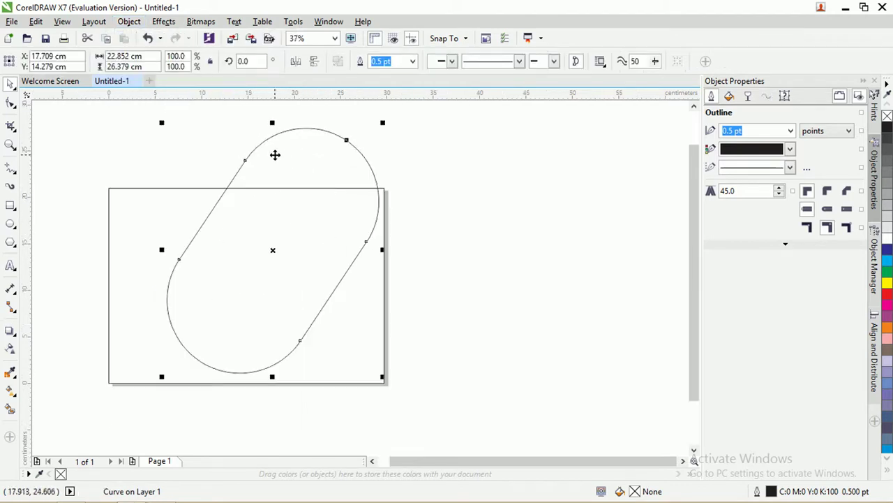
pyautogui.scroll(1, 275, 154)
pyautogui.scroll(-2, 283, 149)
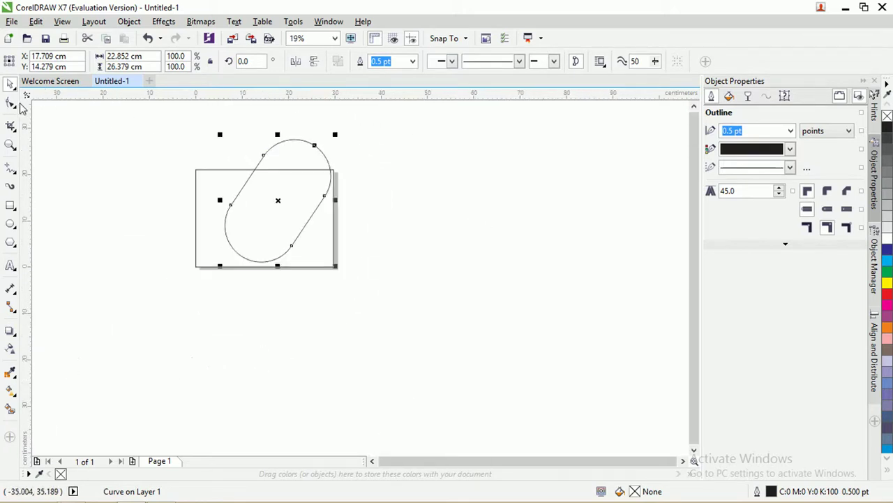
# Step: Break the capsule's curve at the node on its upper arc using the Shape tool
pyautogui.click(12, 103)
pyautogui.click(315, 144)
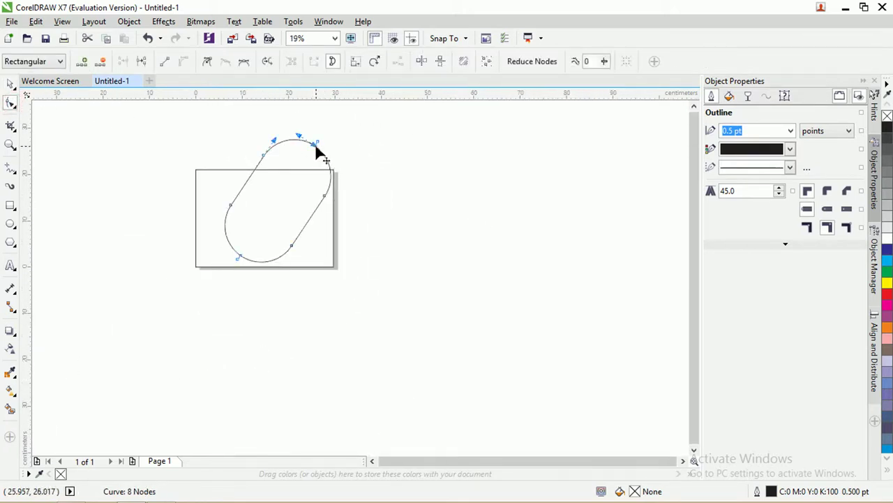
pyautogui.click(146, 61)
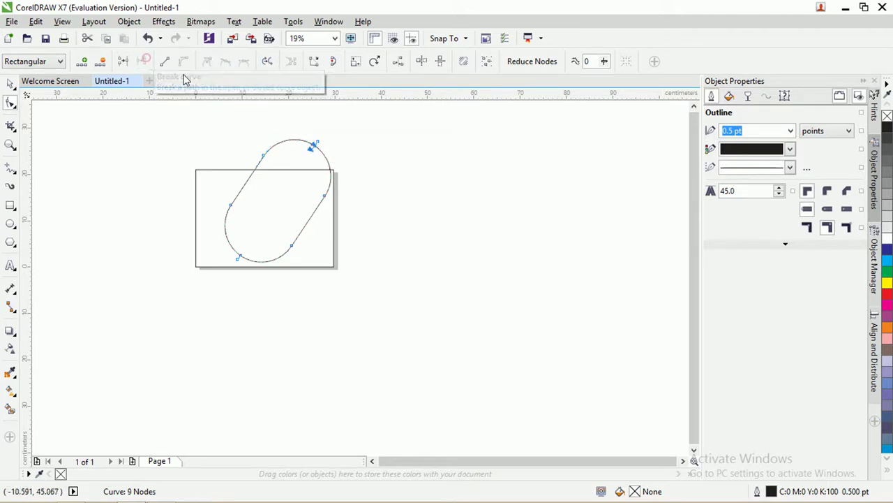
pyautogui.scroll(5, 309, 149)
pyautogui.scroll(3, 393, 222)
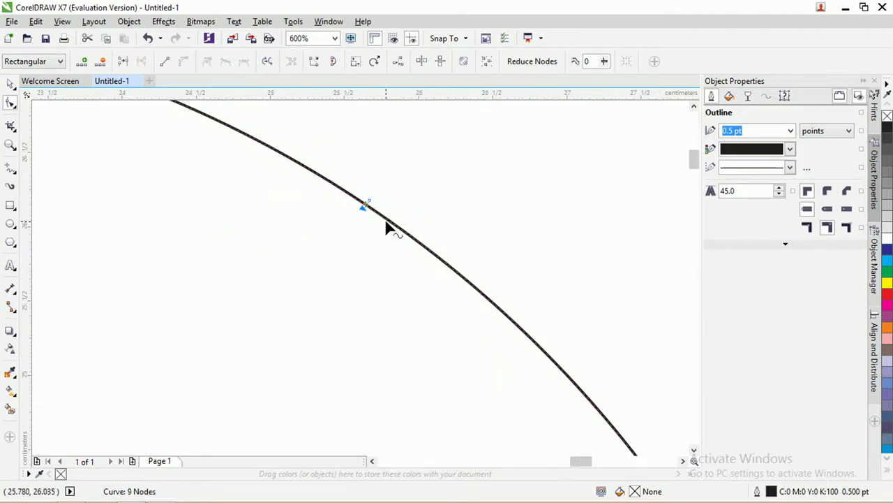
pyautogui.moveTo(365, 207); pyautogui.dragTo(455, 197)
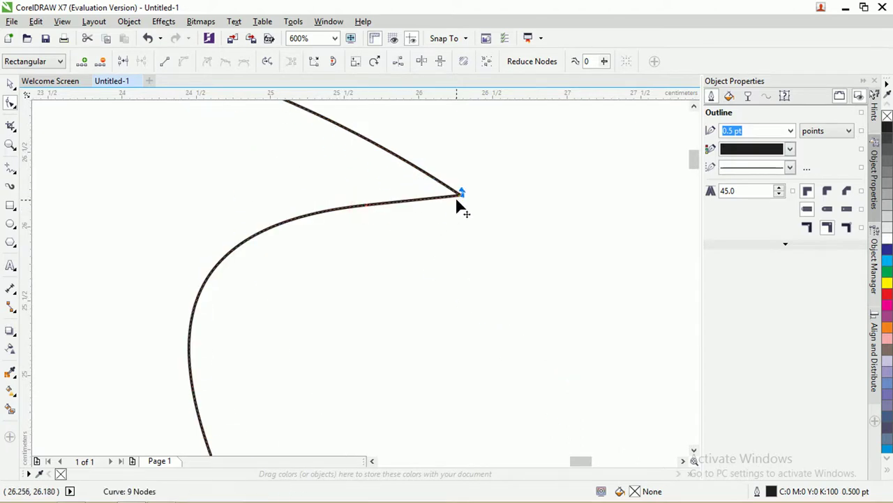
pyautogui.hotkey('ctrl', 'z')
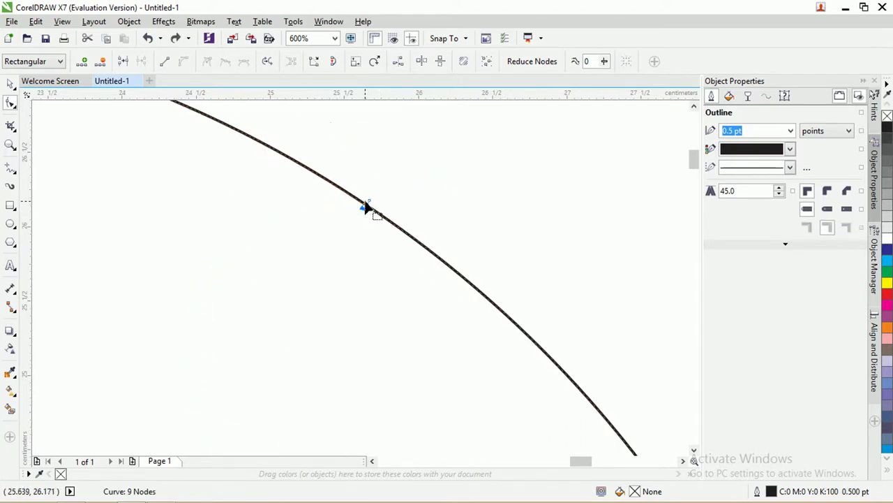
pyautogui.moveTo(365, 206); pyautogui.dragTo(358, 152)
pyautogui.hotkey('ctrl', 'z')
# Step: Pull one loose end of the broken curve away to just above the page's upper-left corner
pyautogui.moveTo(372, 206); pyautogui.dragTo(379, 186)
pyautogui.scroll(-3, 379, 194)
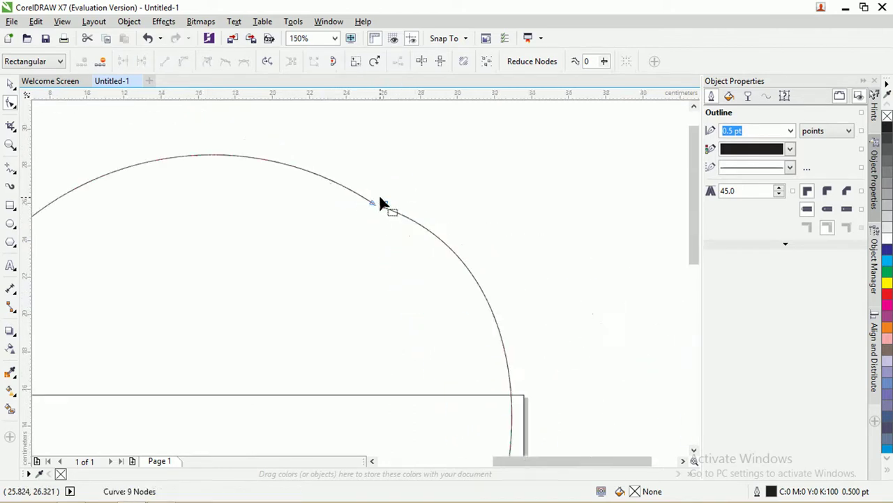
pyautogui.scroll(-1, 380, 202)
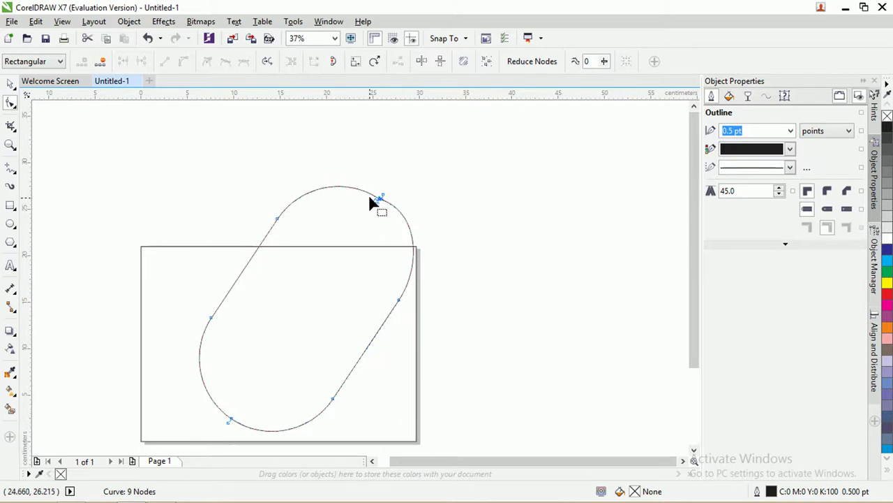
pyautogui.scroll(2, 374, 200)
pyautogui.moveTo(385, 216); pyautogui.dragTo(230, 151)
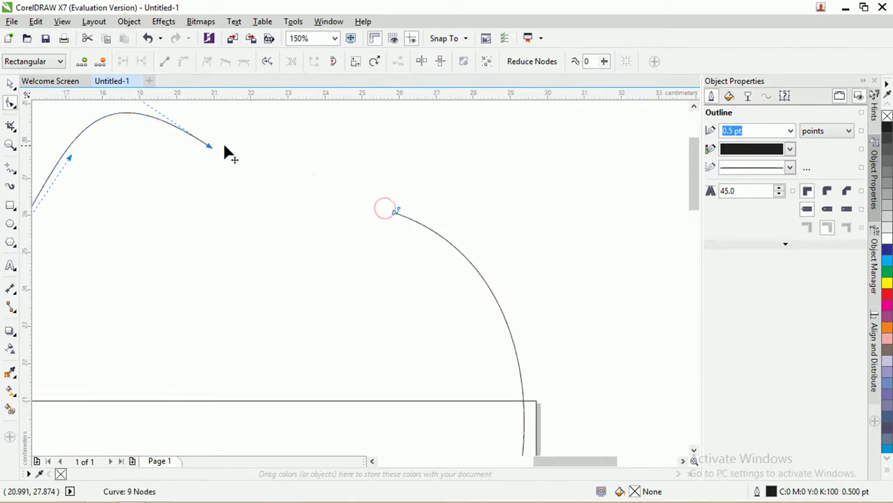
pyautogui.scroll(-2, 305, 142)
pyautogui.moveTo(285, 146); pyautogui.dragTo(94, 179)
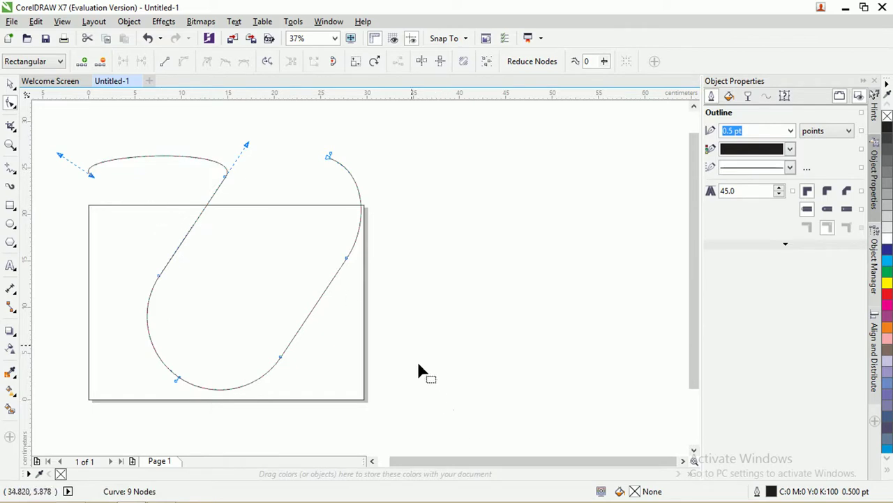
# Step: Move the other open end and its neighbouring node beyond the page's right edge, forming an arch that ends in a short downward segment
pyautogui.moveTo(330, 157); pyautogui.dragTo(461, 222)
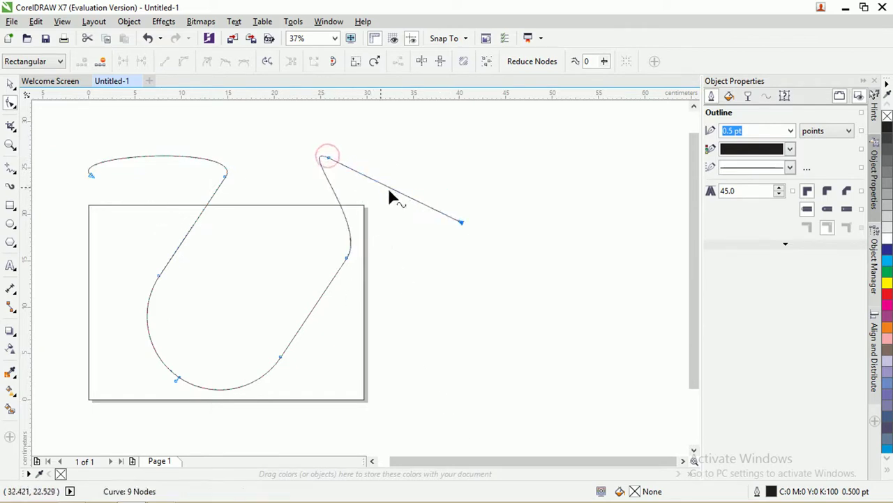
pyautogui.moveTo(330, 165); pyautogui.dragTo(447, 270)
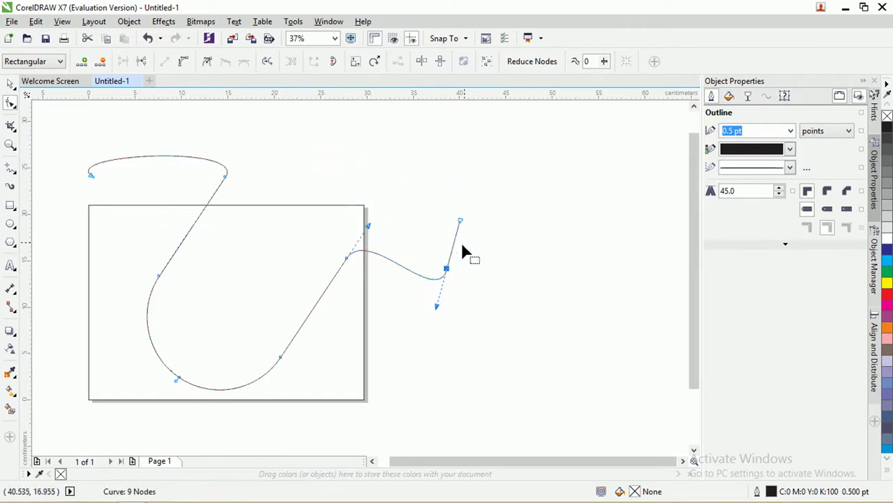
pyautogui.moveTo(496, 313); pyautogui.dragTo(495, 313)
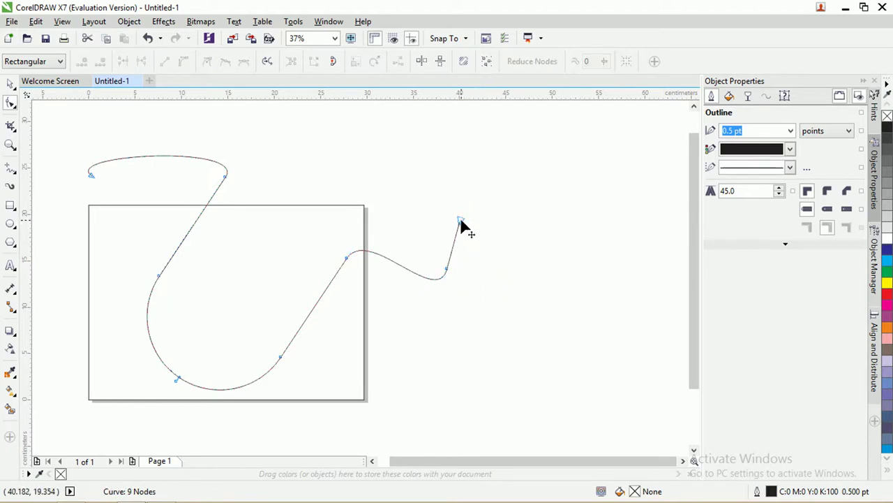
pyautogui.moveTo(461, 221); pyautogui.dragTo(421, 340)
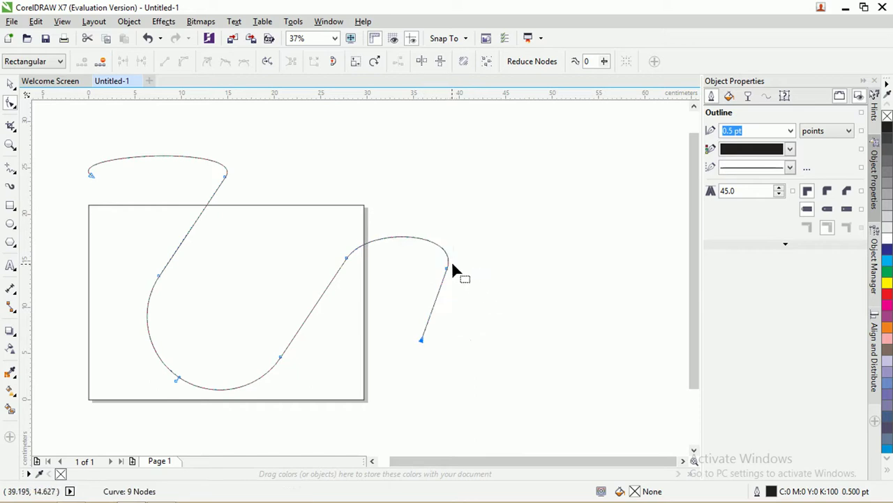
pyautogui.moveTo(447, 269); pyautogui.dragTo(457, 296)
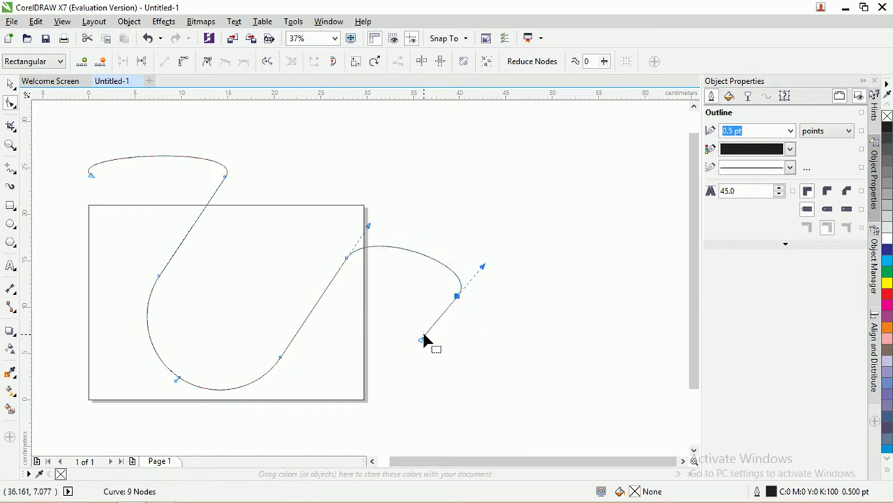
pyautogui.moveTo(423, 338); pyautogui.dragTo(426, 356)
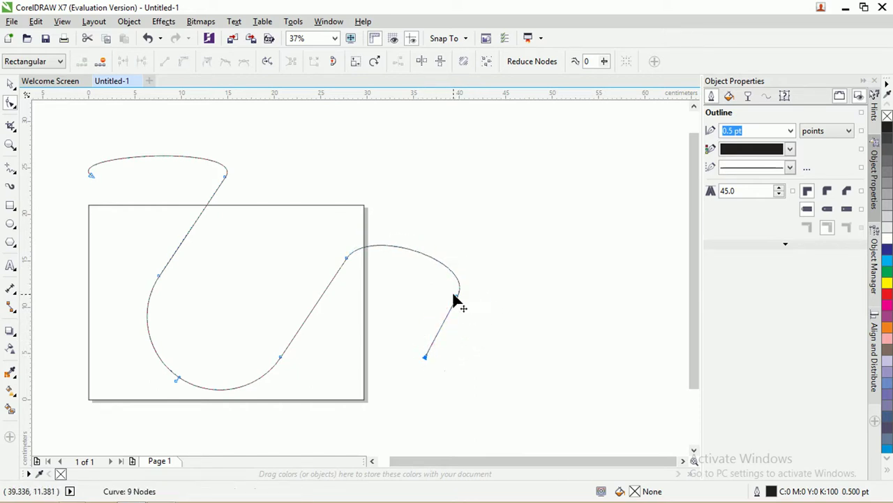
# Step: Round out the arch beyond the page's right edge by adjusting the control handles at both of its nodes
pyautogui.click(457, 296)
pyautogui.moveTo(477, 264); pyautogui.dragTo(509, 201)
pyautogui.moveTo(369, 225); pyautogui.dragTo(394, 187)
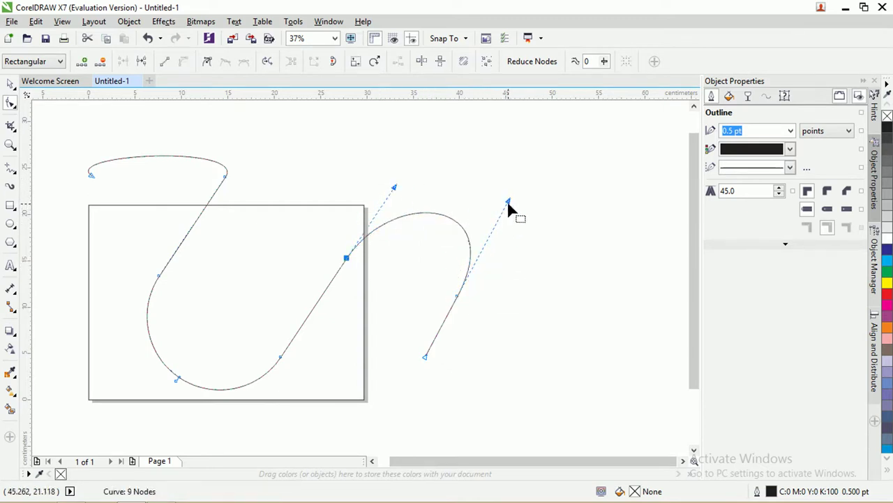
pyautogui.moveTo(487, 235); pyautogui.dragTo(486, 236)
pyautogui.click(457, 296)
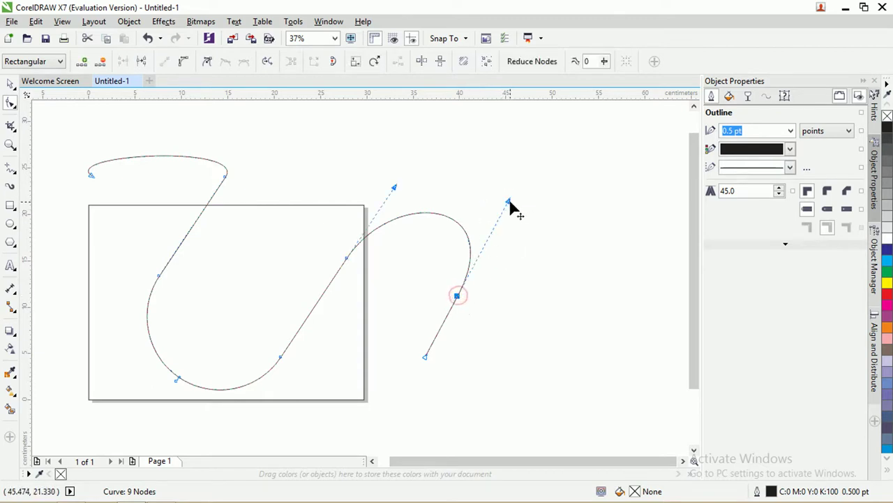
pyautogui.moveTo(510, 201); pyautogui.dragTo(480, 241)
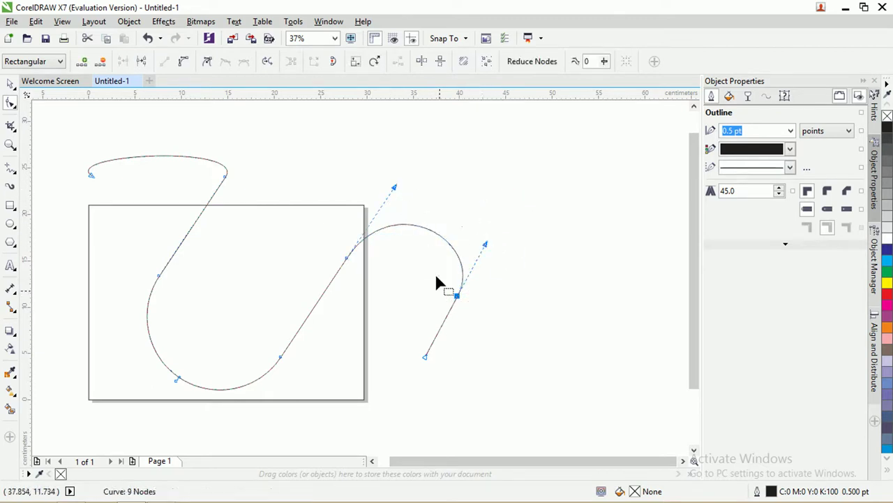
# Step: Enlarge the whole curve proportionally to 115.9 percent and shift it slightly up and to the left
pyautogui.click(158, 274)
pyautogui.scroll(-2, 162, 271)
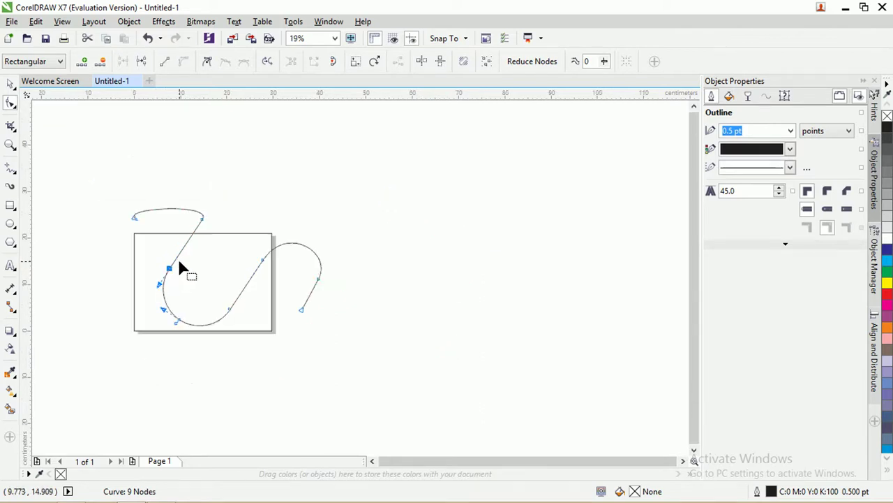
pyautogui.click(10, 83)
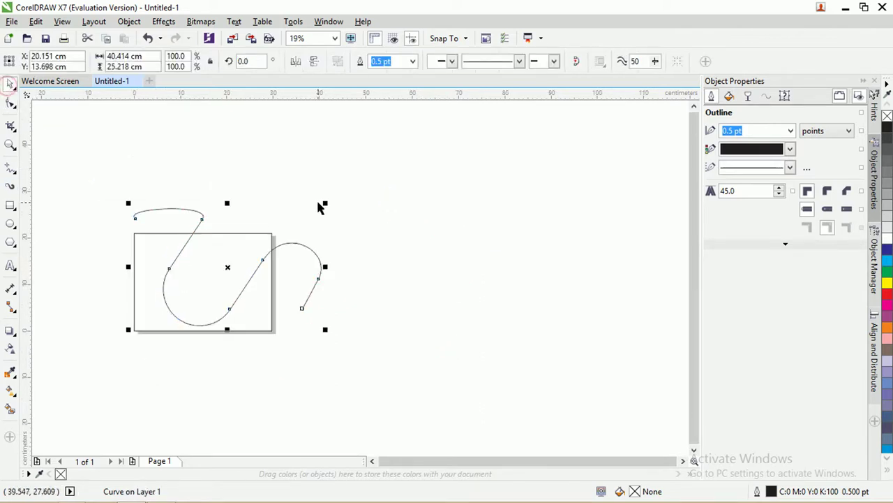
pyautogui.moveTo(323, 203); pyautogui.dragTo(343, 195)
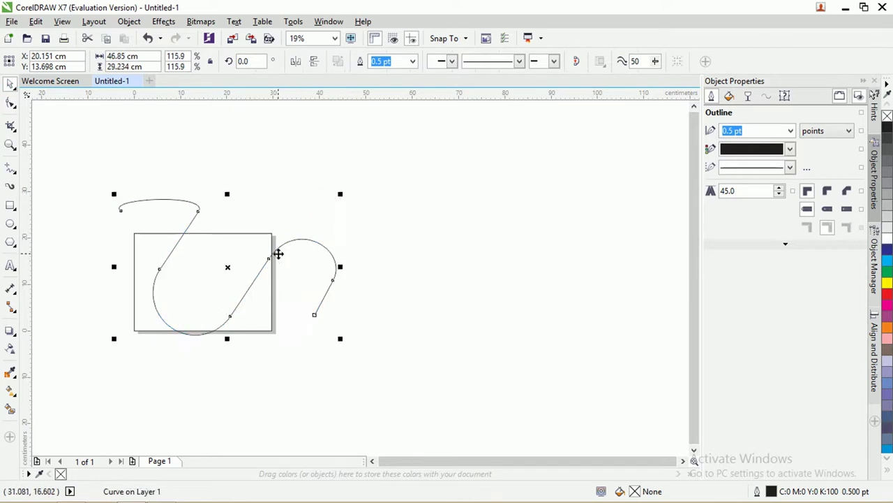
pyautogui.moveTo(279, 252); pyautogui.dragTo(272, 244)
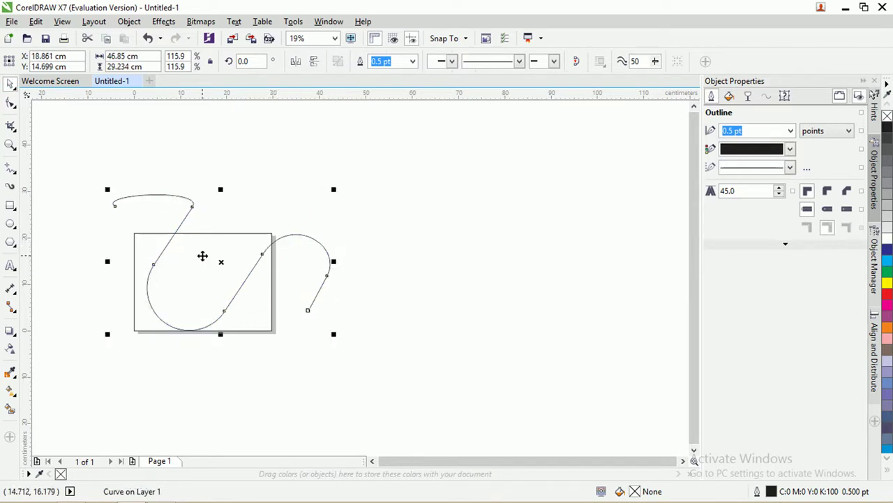
# Step: Reduce the whole curve's scale to 107.4 percent
pyautogui.scroll(2, 202, 256)
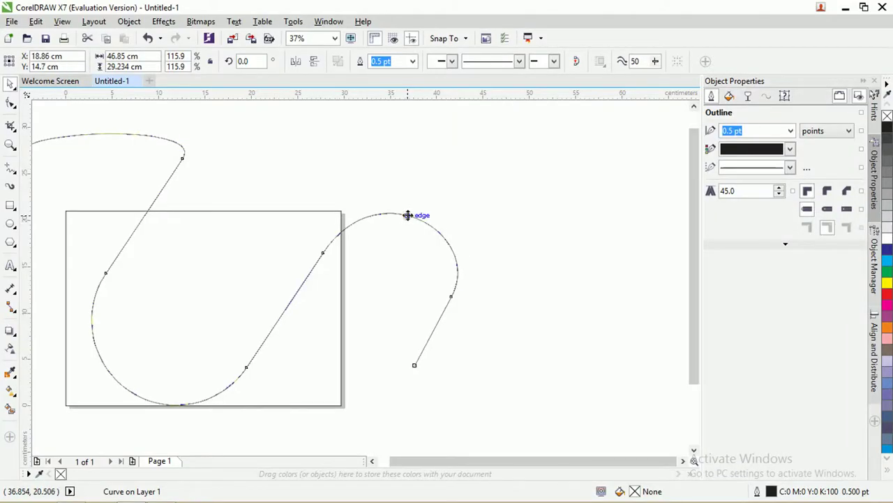
pyautogui.click(407, 215)
pyautogui.click(419, 357)
pyautogui.moveTo(377, 213); pyautogui.dragTo(373, 219)
pyautogui.scroll(-2, 373, 219)
pyautogui.scroll(2, 178, 194)
# Step: Pull the curve's left open end beyond the page's left edge and delete the neighbouring node above the page
pyautogui.click(10, 103)
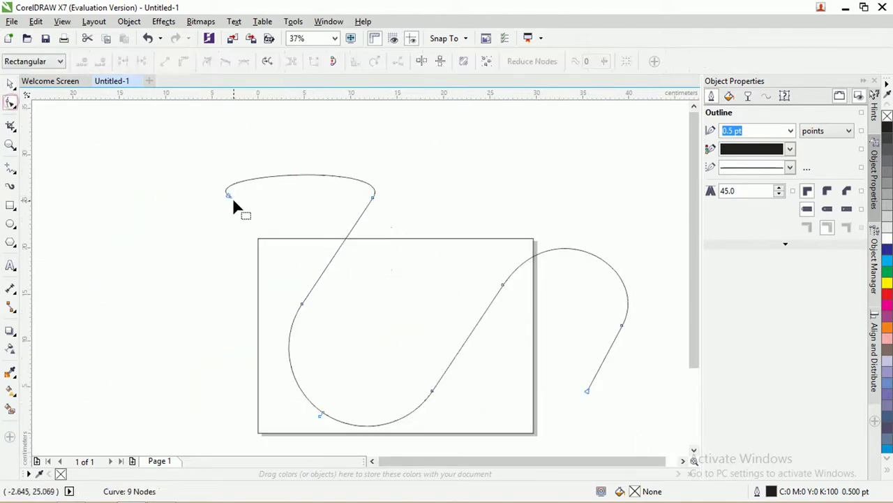
pyautogui.moveTo(232, 197); pyautogui.dragTo(126, 271)
pyautogui.click(302, 306)
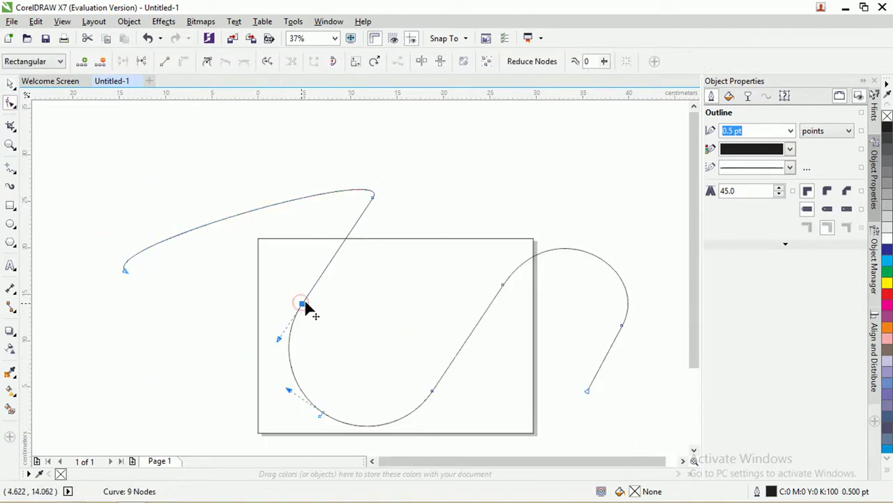
pyautogui.moveTo(372, 198); pyautogui.dragTo(246, 279)
pyautogui.press('Delete')
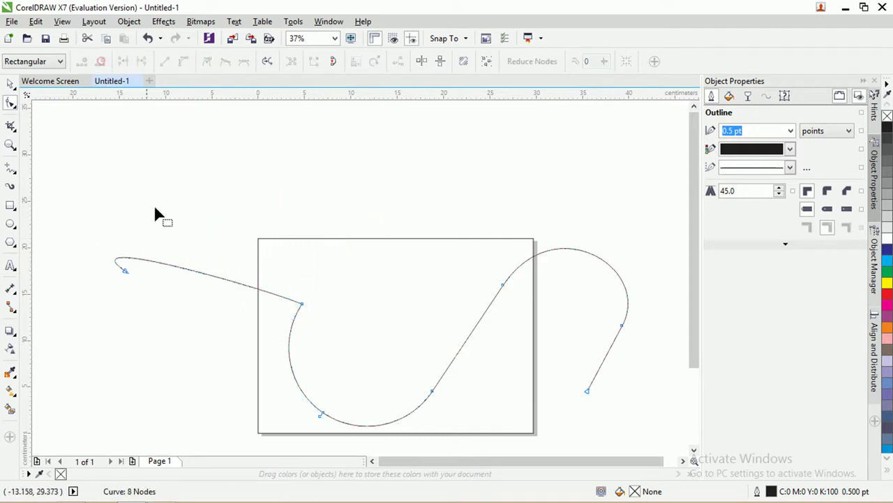
# Step: Bend the left end segment into a smooth arch over the page's left edge using the end node's control handle
pyautogui.click(126, 271)
pyautogui.moveTo(68, 238); pyautogui.dragTo(229, 226)
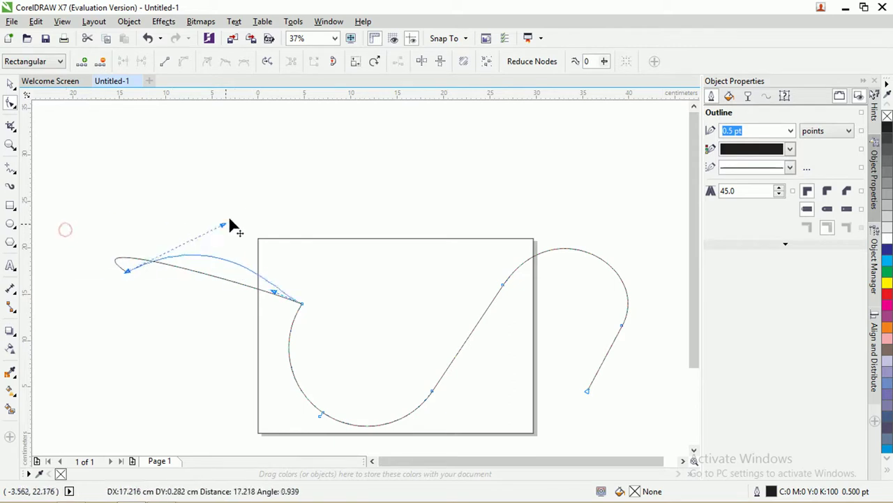
pyautogui.scroll(2, 293, 309)
pyautogui.scroll(-1, 320, 300)
pyautogui.scroll(-1, 219, 236)
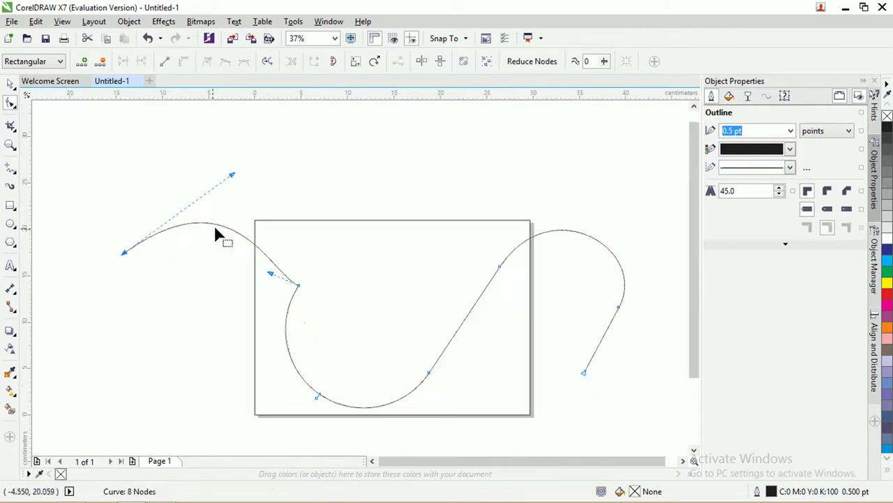
# Step: Rotate the whole curve clockwise to 347.032 degrees and shift it slightly down and to the left
pyautogui.press('space')
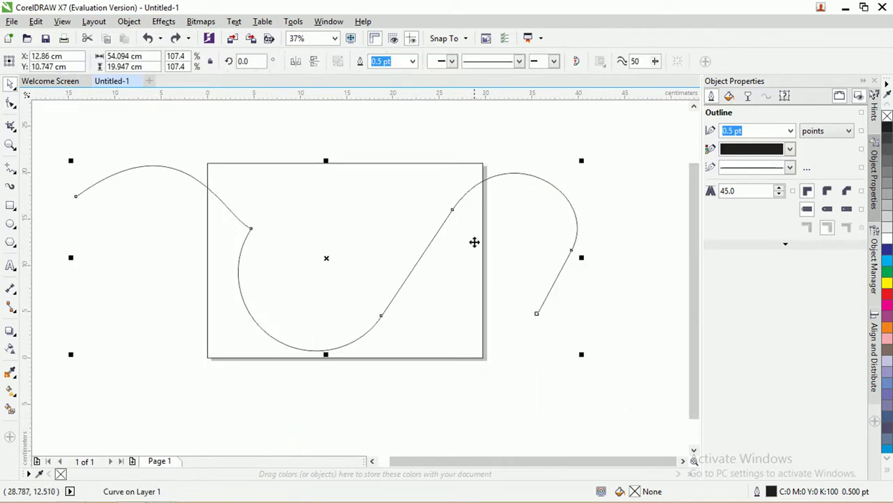
pyautogui.click(500, 174)
pyautogui.moveTo(582, 163); pyautogui.dragTo(598, 223)
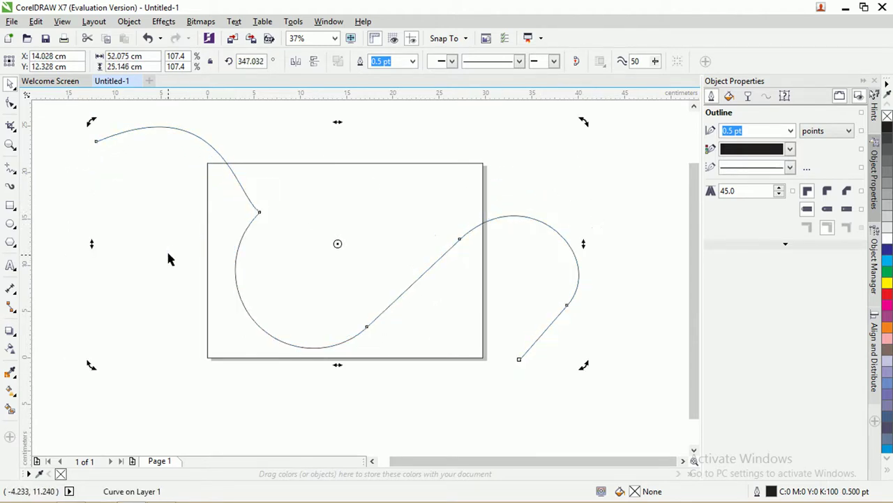
pyautogui.scroll(1, 200, 246)
pyautogui.scroll(-1, 200, 245)
pyautogui.click(516, 216)
pyautogui.moveTo(517, 216); pyautogui.dragTo(511, 221)
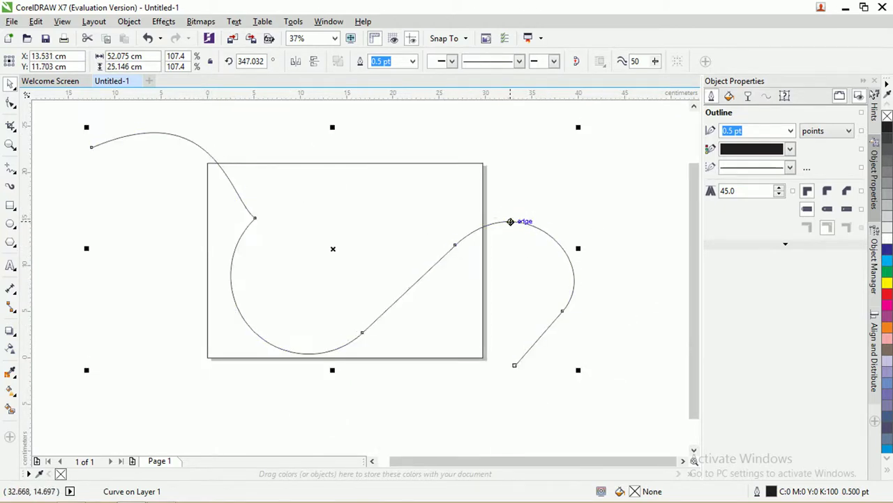
# Step: Rotate the curve slightly further clockwise to 344.978 degrees
pyautogui.click(511, 221)
pyautogui.moveTo(580, 130); pyautogui.dragTo(579, 133)
pyautogui.click(535, 230)
pyautogui.click(535, 230)
# Step: Shorten the left arch to a node added along it, and place that new open end left of the page
pyautogui.press('F10')
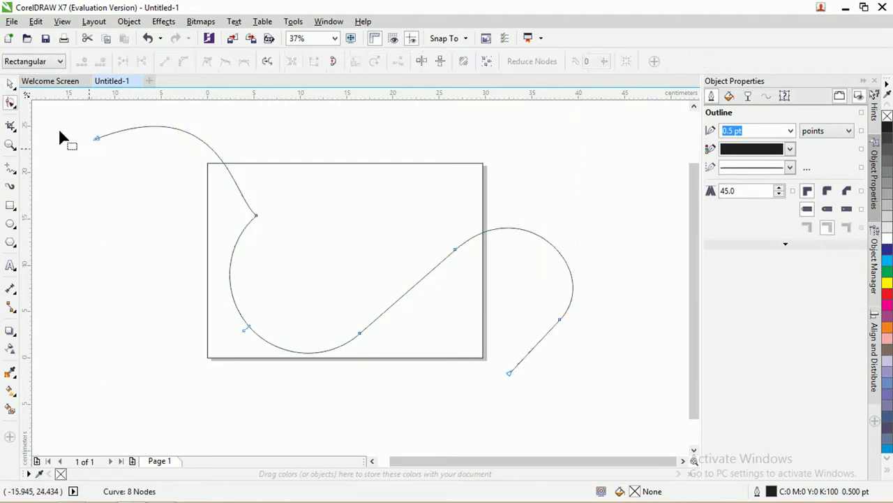
pyautogui.click(256, 216)
pyautogui.doubleClick(212, 149)
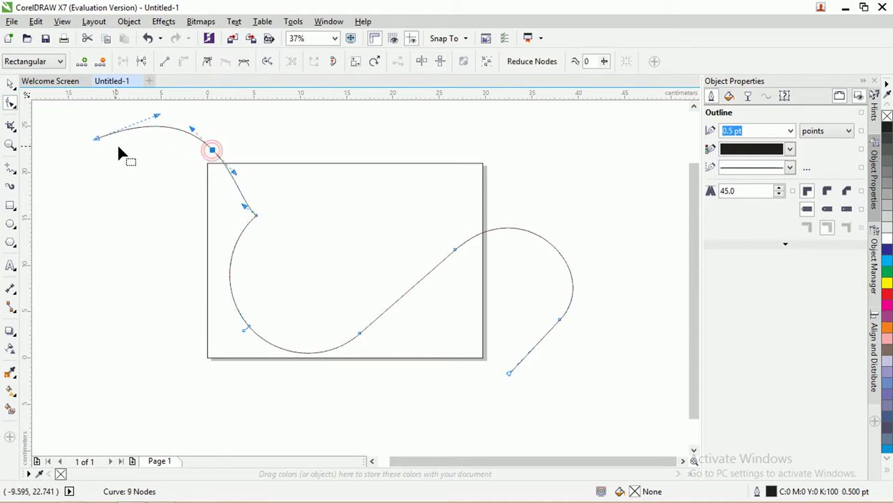
pyautogui.click(97, 139)
pyautogui.moveTo(211, 150); pyautogui.dragTo(158, 239)
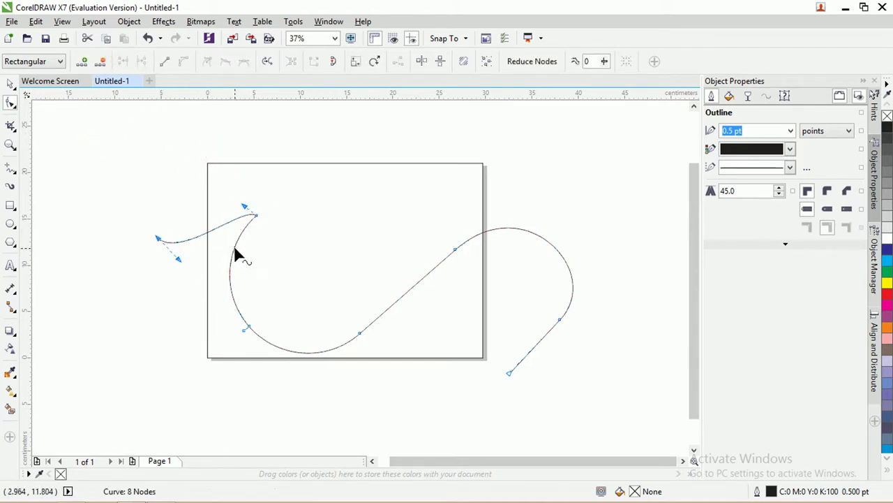
# Step: Add a node at the top of the large bowl and reposition the corner node above it near the page's left edge
pyautogui.doubleClick(238, 241)
pyautogui.moveTo(255, 216); pyautogui.dragTo(181, 201)
pyautogui.scroll(1, 235, 224)
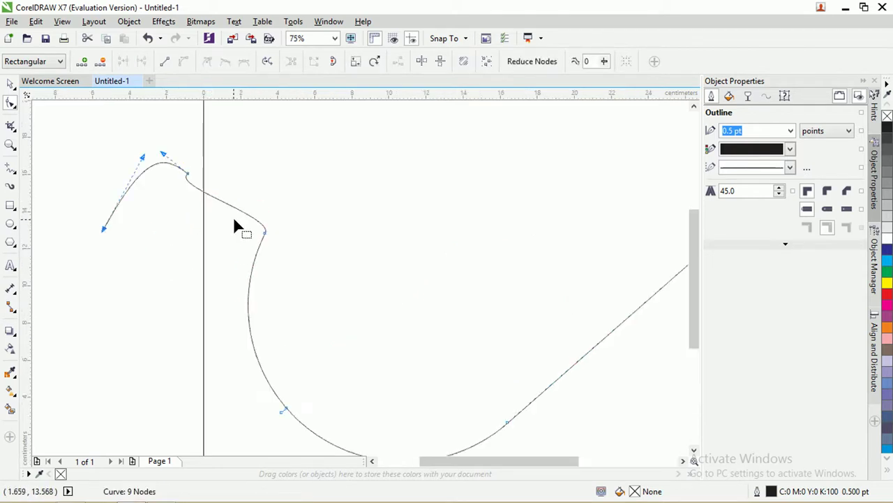
pyautogui.scroll(-1, 252, 223)
pyautogui.moveTo(252, 230); pyautogui.dragTo(214, 206)
# Step: Smooth the repositioned node and reshape the left end into a small wave followed by a rounded arch over the page edge
pyautogui.click(248, 224)
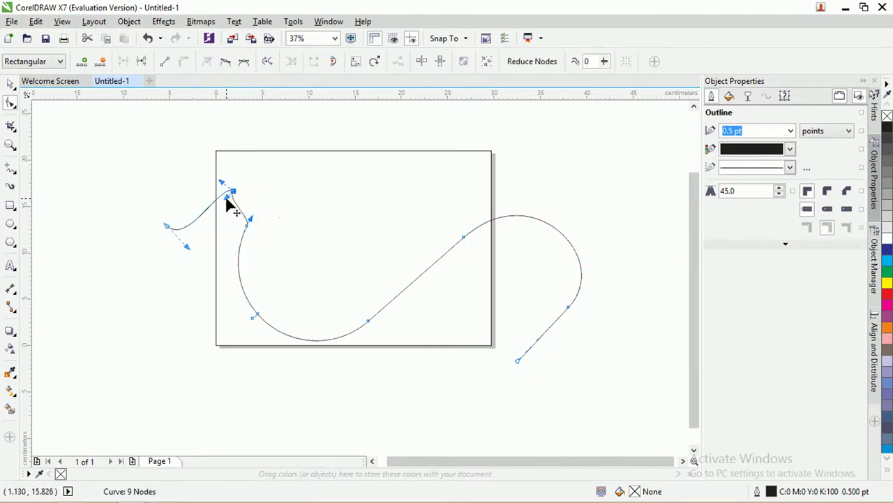
pyautogui.click(224, 61)
pyautogui.moveTo(187, 245); pyautogui.dragTo(166, 160)
pyautogui.moveTo(235, 190); pyautogui.dragTo(222, 178)
pyautogui.moveTo(253, 225); pyautogui.dragTo(172, 203)
pyautogui.scroll(2, 206, 208)
pyautogui.moveTo(323, 201); pyautogui.dragTo(337, 162)
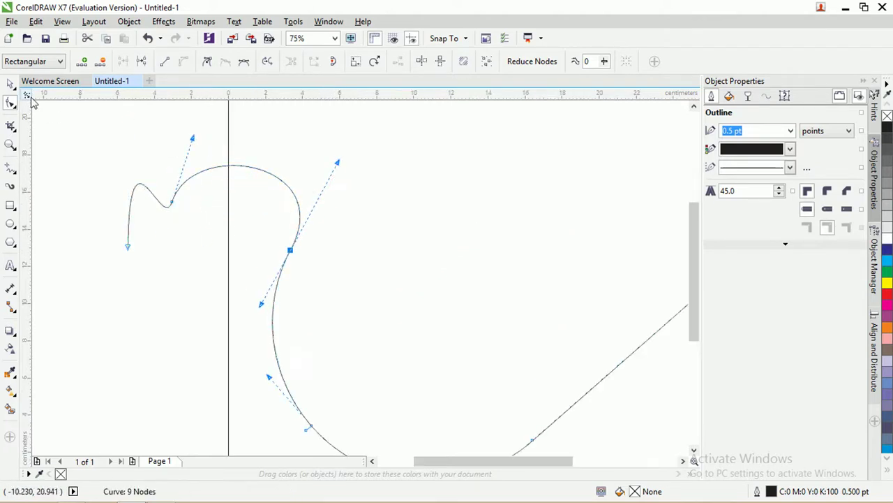
# Step: Move the two outermost nodes at the curve's left end together, further left of the page
pyautogui.press('space')
pyautogui.click(138, 150)
pyautogui.scroll(-2, 138, 150)
pyautogui.click(136, 173)
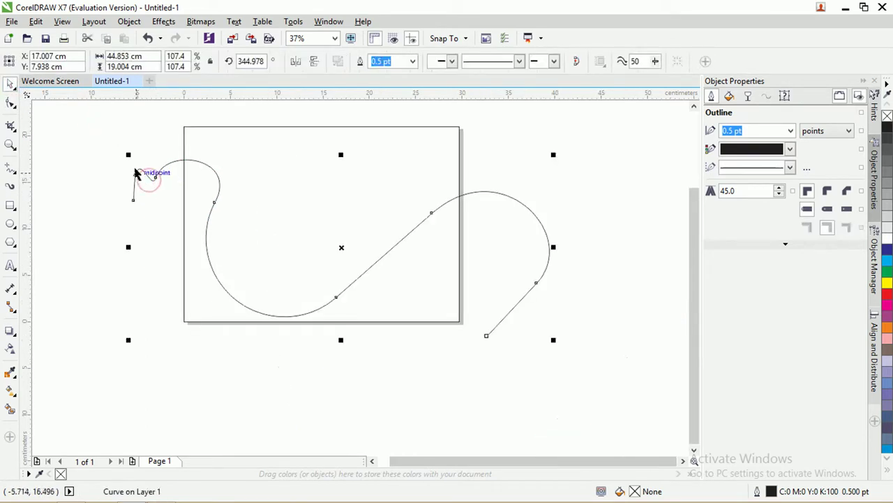
pyautogui.press('space')
pyautogui.click(155, 178)
pyautogui.moveTo(155, 179); pyautogui.dragTo(127, 184)
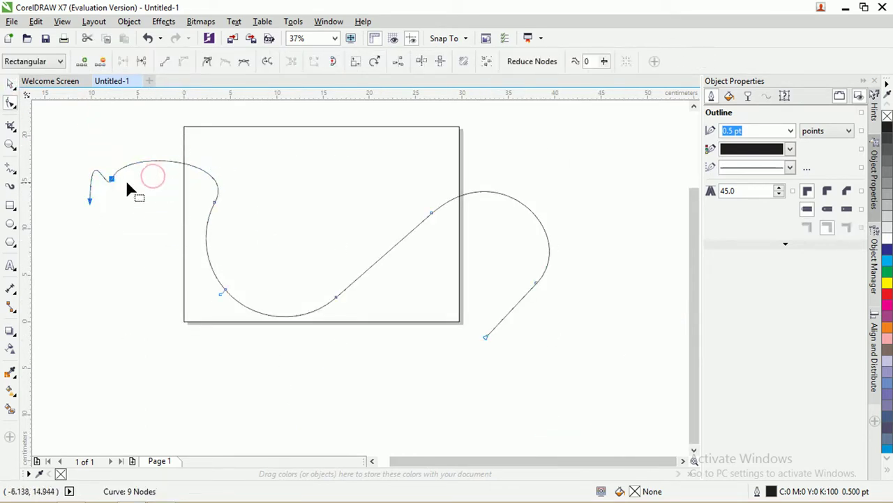
# Step: Rotate the whole curve slightly counterclockwise to 346.603 degrees
pyautogui.press('space')
pyautogui.click(501, 197)
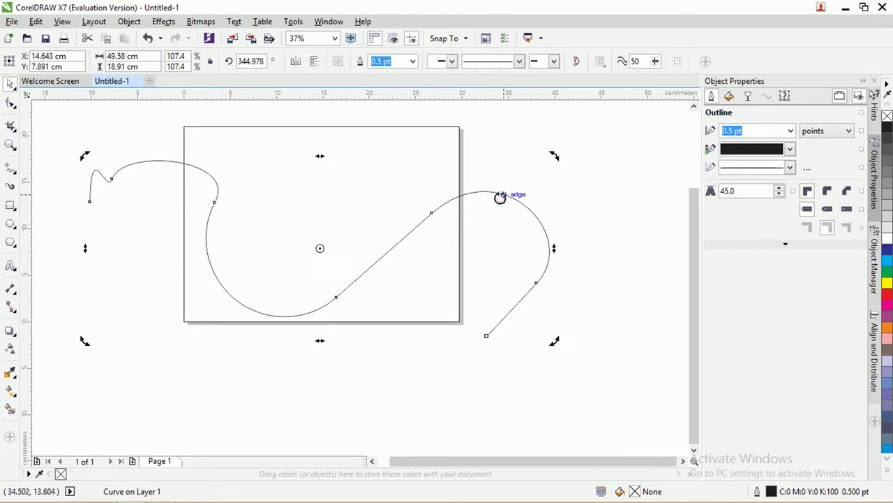
pyautogui.moveTo(554, 153); pyautogui.dragTo(543, 153)
# Step: Raise the left arch by lengthening the upward handle of the node between it and the small wave
pyautogui.press('space')
pyautogui.click(213, 202)
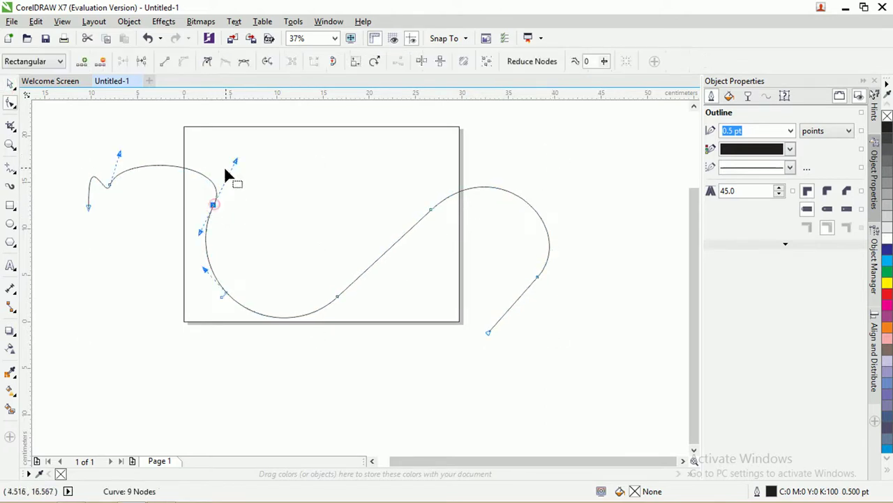
pyautogui.moveTo(237, 162)
pyautogui.mouseDown()
pyautogui.moveTo(231, 155)
pyautogui.moveTo(236, 161)
pyautogui.mouseUp()
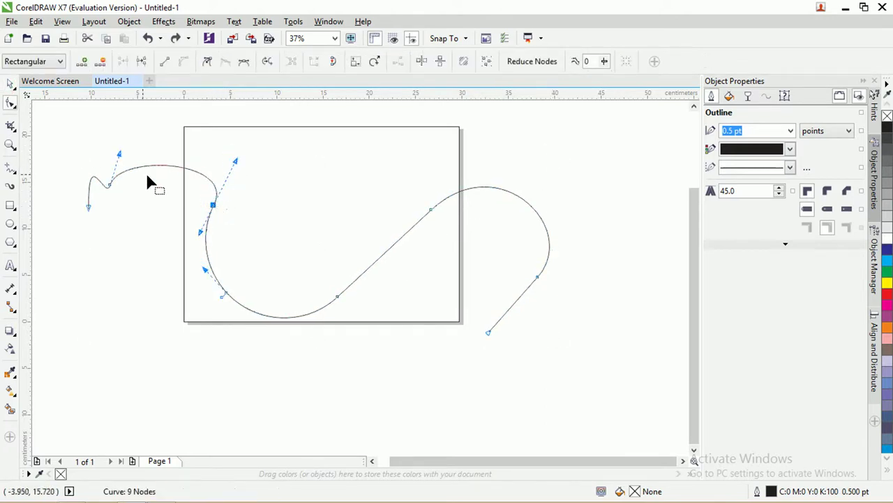
pyautogui.moveTo(120, 154); pyautogui.dragTo(115, 124)
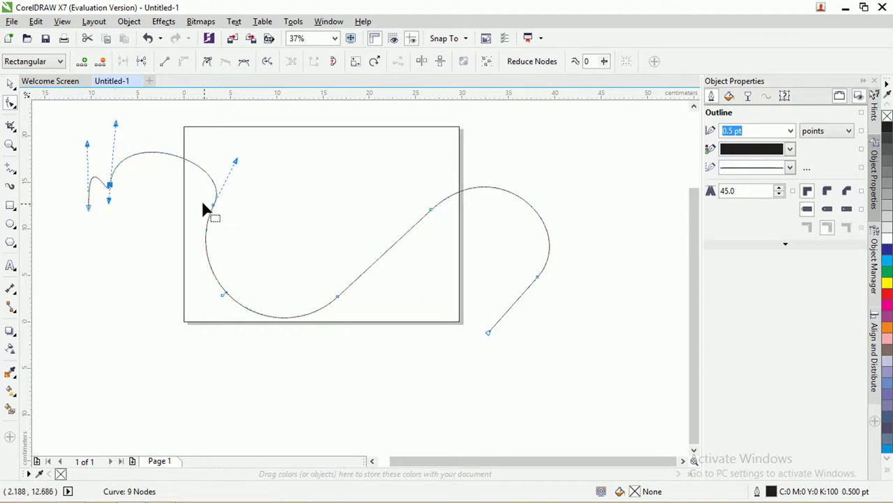
# Step: Scale the whole curve up to 110.8 percent, shift it slightly, and deselect it
pyautogui.press('space')
pyautogui.click(539, 222)
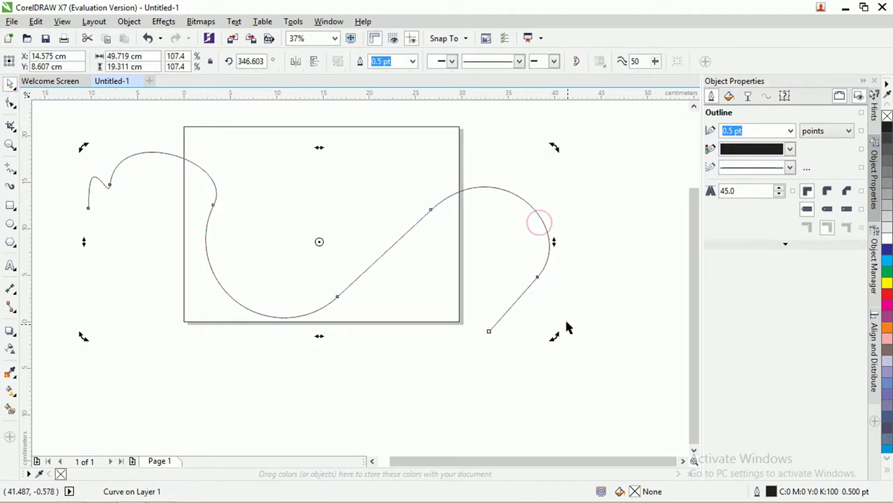
pyautogui.click(546, 264)
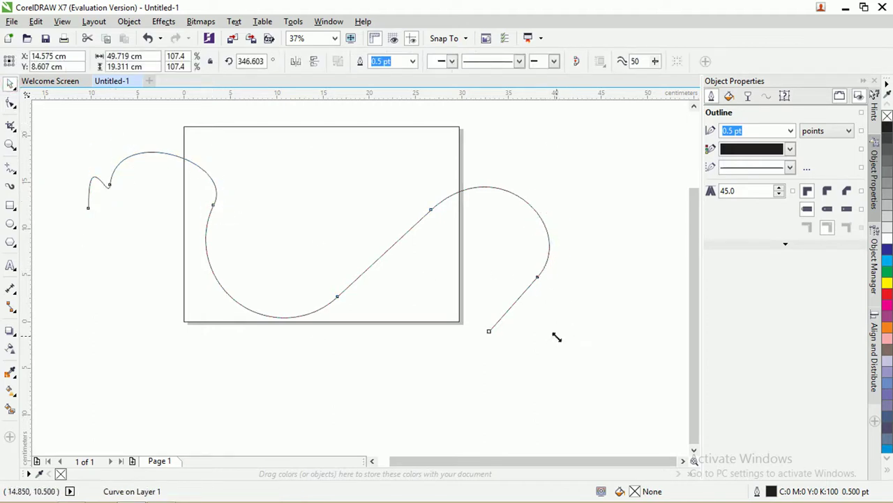
pyautogui.moveTo(556, 337); pyautogui.dragTo(563, 340)
pyautogui.moveTo(537, 206); pyautogui.dragTo(510, 184)
pyautogui.click(518, 150)
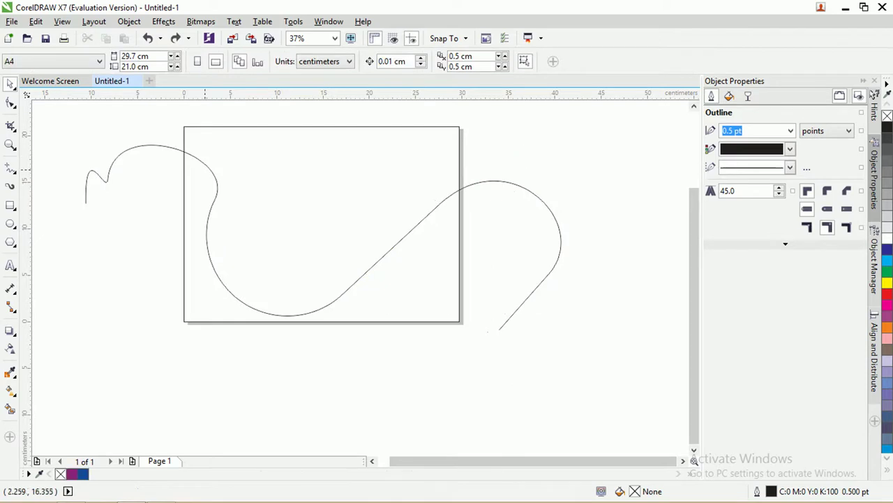
# Step: Make the left arch fuller by extending the upper handle of the node where it meets the large bowl
pyautogui.hotkey('ctrl', 'z')
pyautogui.doubleClick(218, 199)
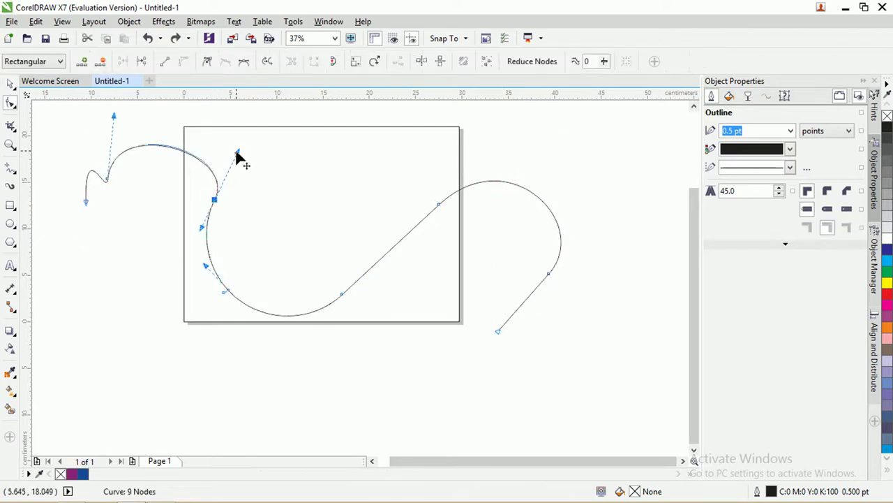
pyautogui.moveTo(235, 154); pyautogui.dragTo(244, 137)
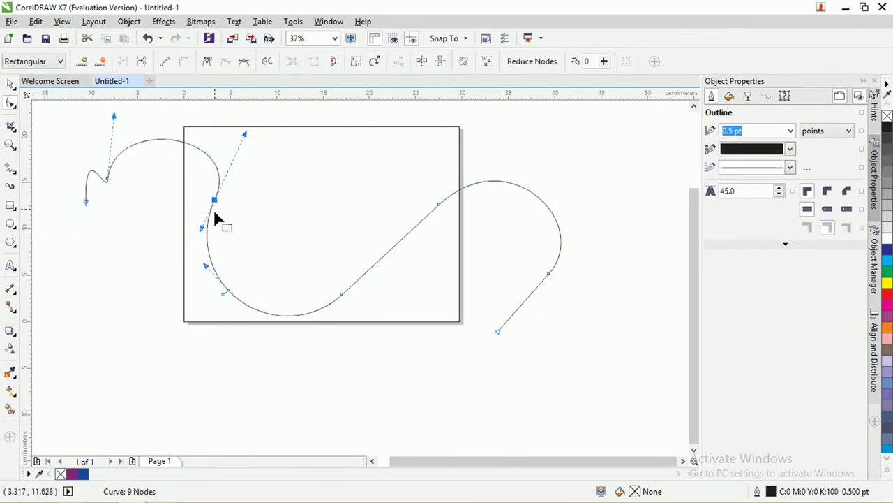
# Step: Rotate the whole curve slightly counterclockwise to 348.684 degrees
pyautogui.press('space')
pyautogui.click(536, 196)
pyautogui.moveTo(561, 324)
pyautogui.mouseDown()
pyautogui.moveTo(570, 314)
pyautogui.moveTo(566, 323)
pyautogui.mouseUp()
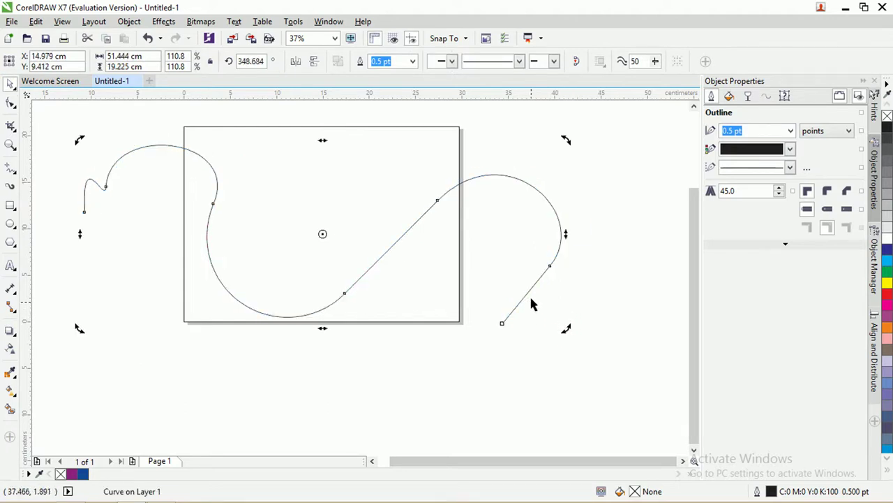
# Step: Scale the whole curve down to 100.5 percent and shift it slightly
pyautogui.click(522, 178)
pyautogui.moveTo(565, 140); pyautogui.dragTo(521, 155)
pyautogui.moveTo(496, 203); pyautogui.dragTo(508, 204)
pyautogui.click(522, 182)
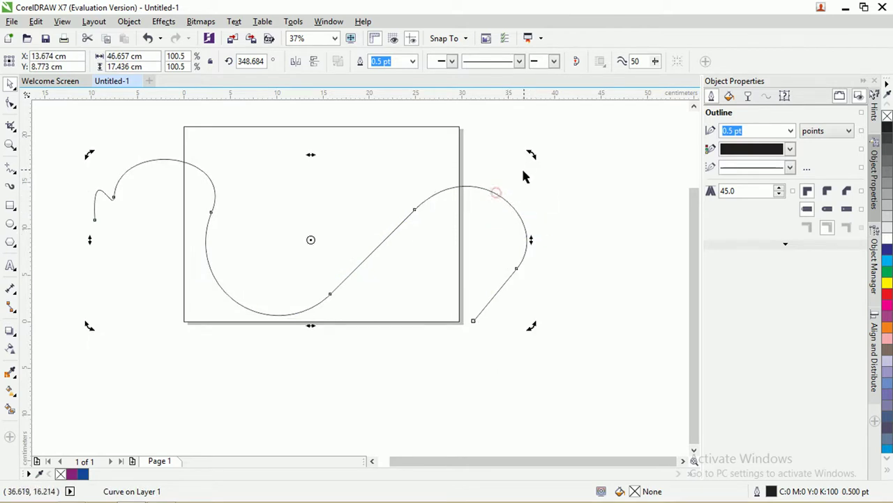
# Step: Scale the whole curve down to 88.1 percent and rotate it clockwise to 345.881 degrees
pyautogui.click(519, 180)
pyautogui.moveTo(530, 154); pyautogui.dragTo(496, 167)
pyautogui.moveTo(485, 222); pyautogui.dragTo(495, 219)
pyautogui.click(494, 219)
pyautogui.moveTo(510, 165); pyautogui.dragTo(490, 167)
pyautogui.click(487, 216)
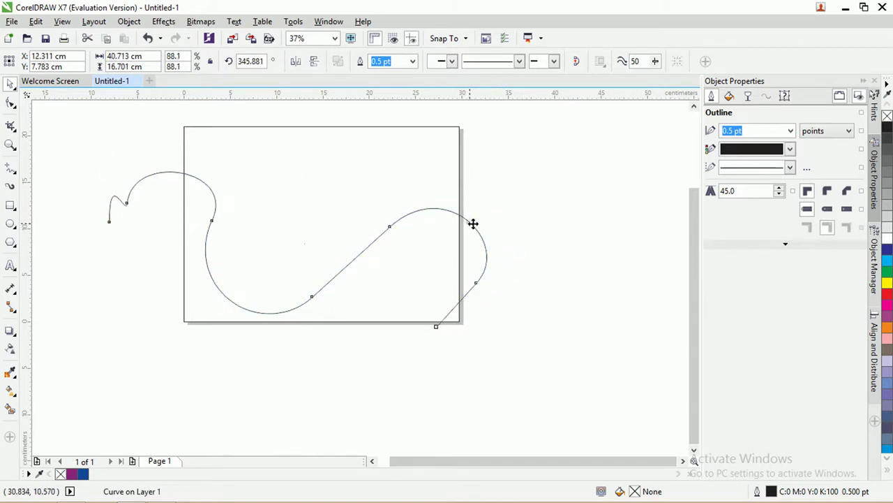
# Step: Shift the whole curve slightly, scale it up to 94.5 percent, and set it over the page at a 345.482-degree rotation
pyautogui.moveTo(473, 223); pyautogui.dragTo(487, 233)
pyautogui.moveTo(504, 334)
pyautogui.mouseDown()
pyautogui.moveTo(516, 343)
pyautogui.moveTo(520, 333)
pyautogui.moveTo(514, 340)
pyautogui.mouseUp()
pyautogui.click(514, 239)
pyautogui.click(542, 319)
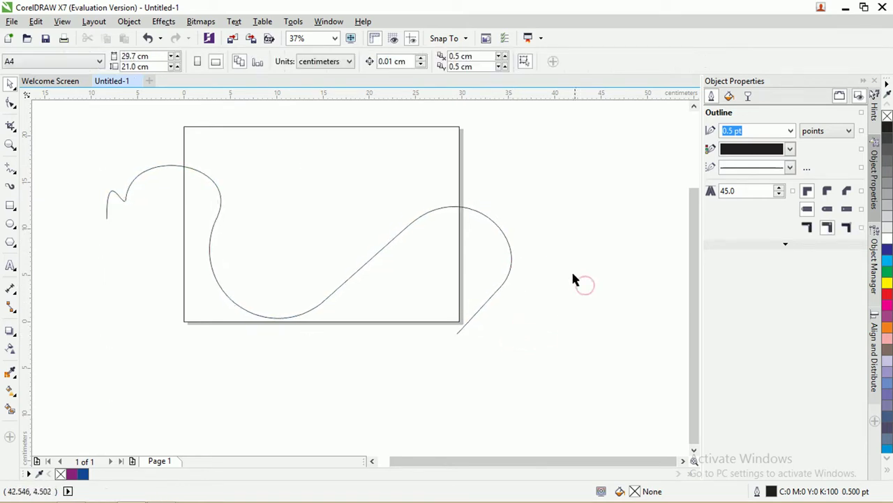
pyautogui.click(508, 240)
pyautogui.moveTo(509, 240); pyautogui.dragTo(510, 240)
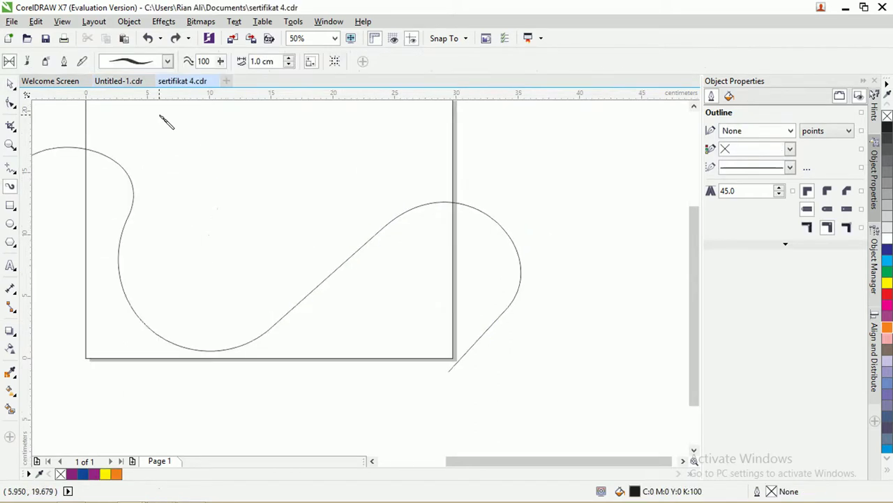
# Step: Place a copy of the curve straight above the original, at Y 24.283 cm
pyautogui.click(9, 84)
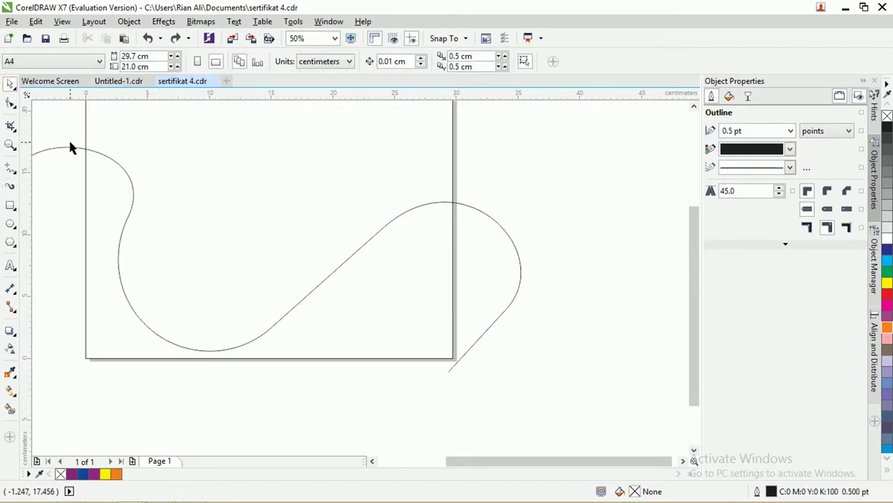
pyautogui.click(67, 145)
pyautogui.scroll(-1, 66, 147)
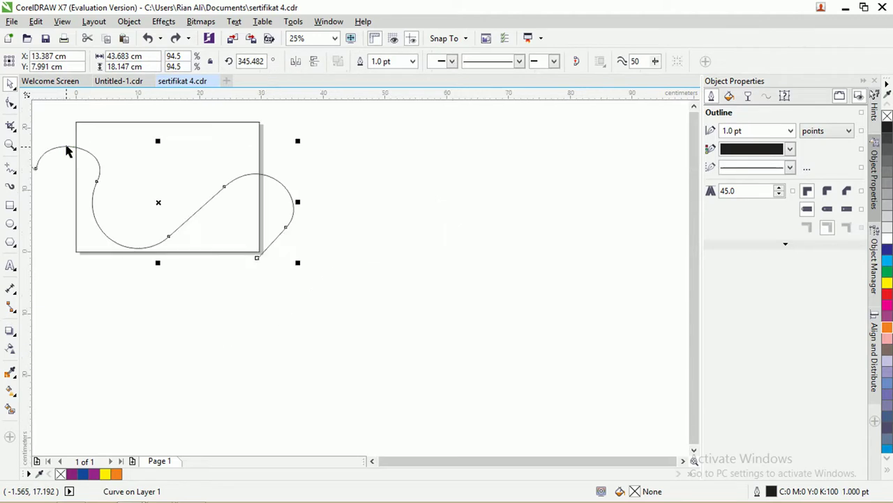
pyautogui.scroll(2, 72, 143)
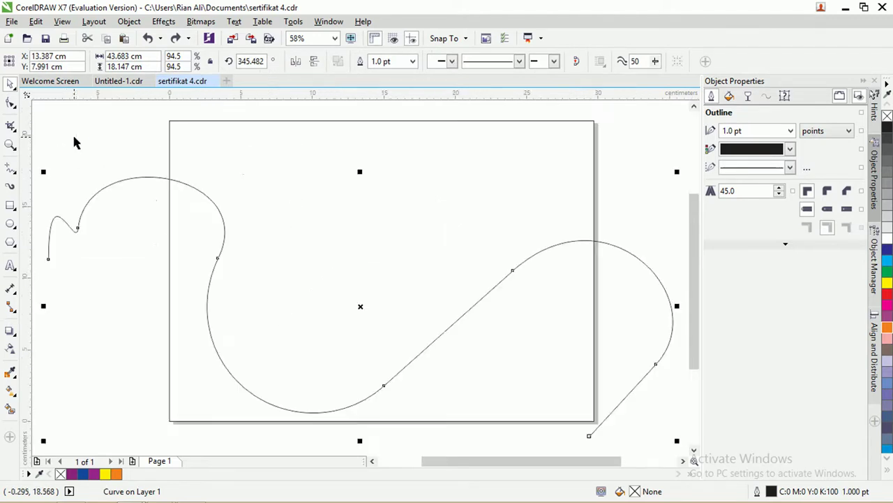
pyautogui.scroll(-1, 140, 179)
pyautogui.moveTo(137, 175); pyautogui.dragTo(142, 114)
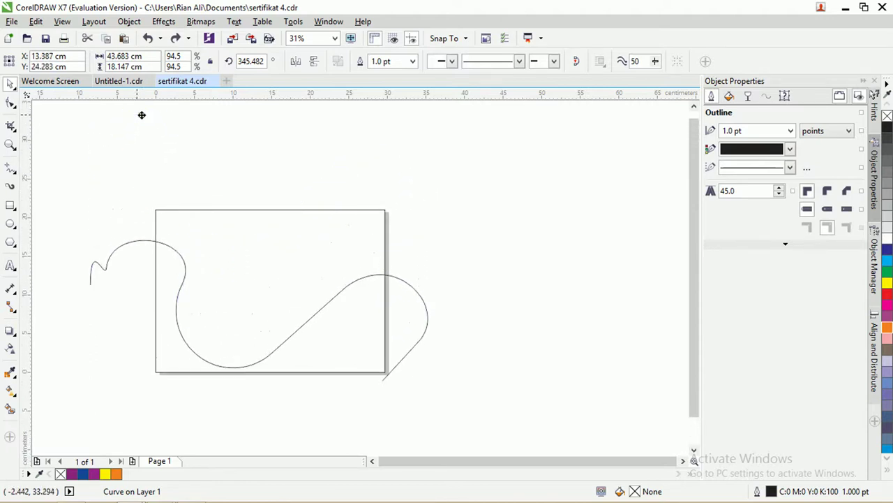
pyautogui.click(447, 264)
pyautogui.click(406, 281)
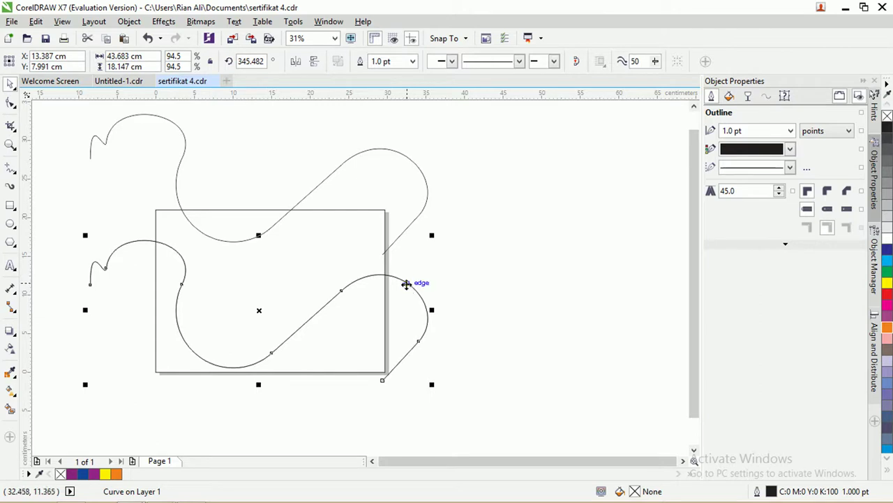
pyautogui.moveTo(407, 285); pyautogui.dragTo(407, 274)
pyautogui.hotkey('ctrl', 'z')
pyautogui.click(445, 260)
# Step: Give the lower curve a yellow outline with a width of 24 pt
pyautogui.click(402, 281)
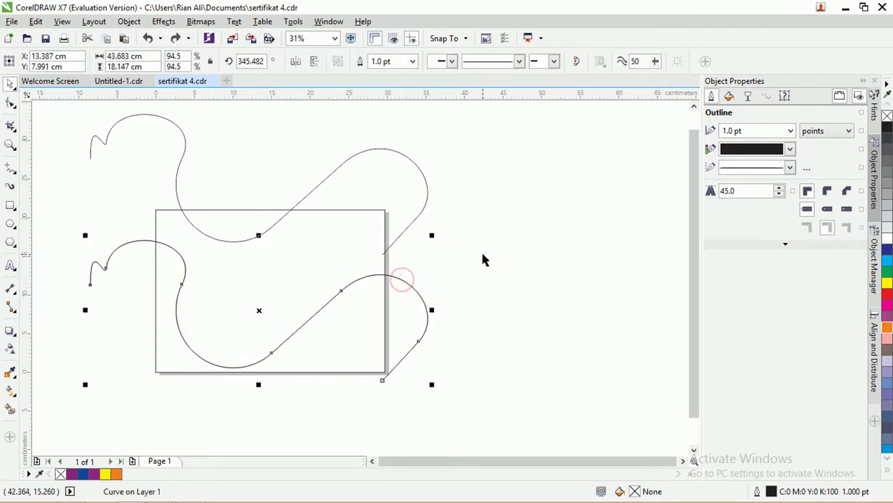
pyautogui.rightClick(106, 474)
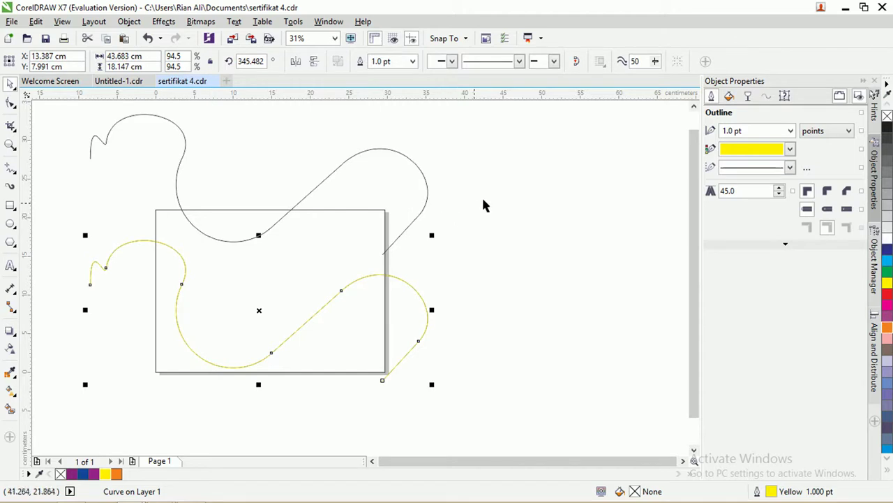
pyautogui.click(413, 62)
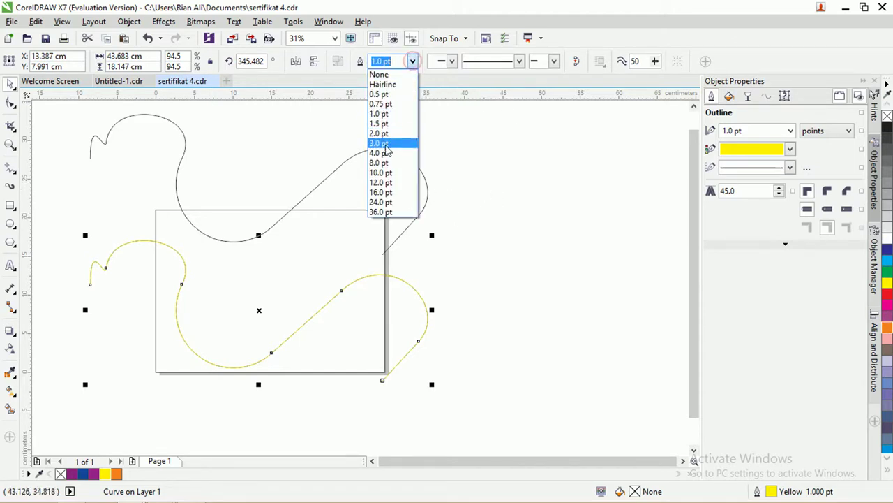
pyautogui.click(381, 177)
pyautogui.click(413, 61)
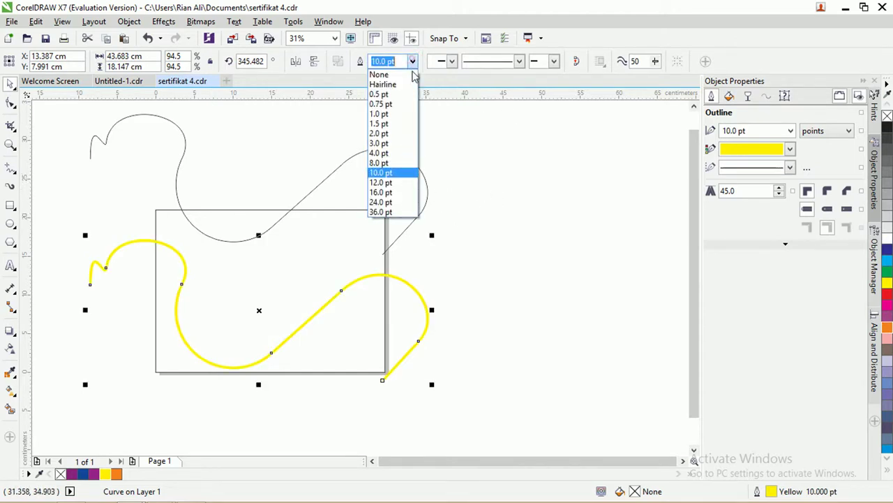
pyautogui.click(393, 202)
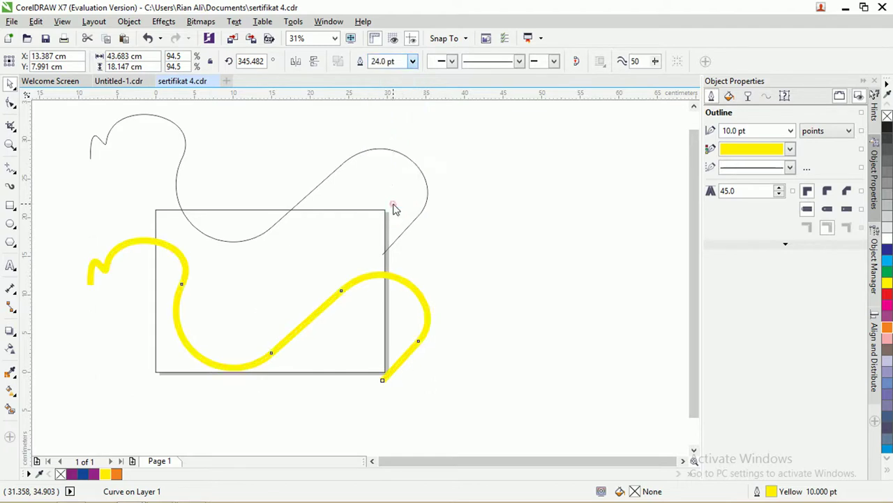
pyautogui.scroll(3, 196, 398)
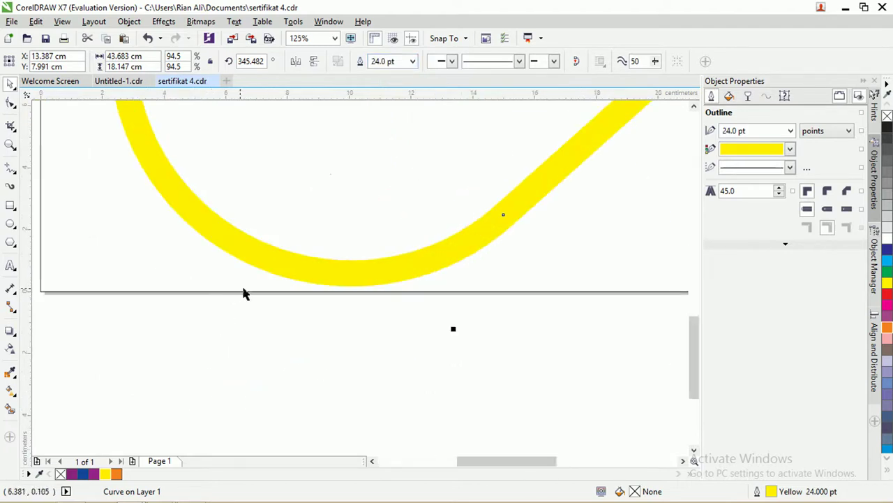
pyautogui.scroll(-2, 416, 290)
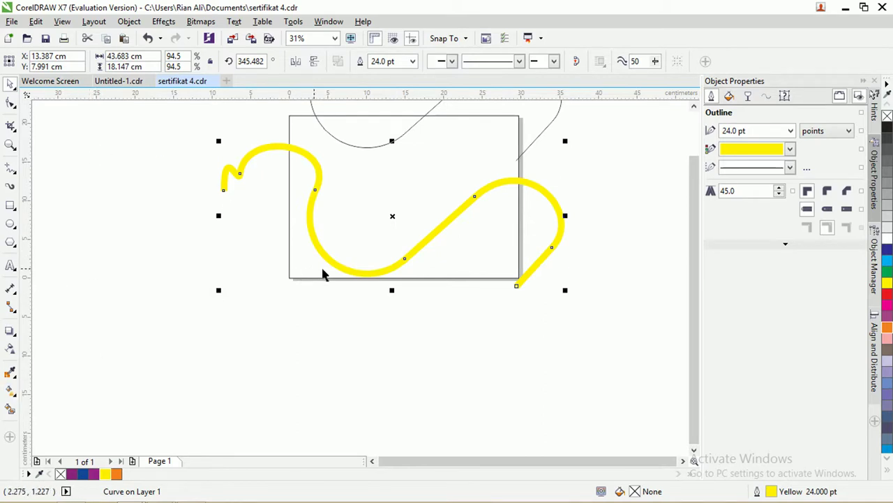
# Step: Smart-fill the page area below the yellow curve with purple, using a blue 0.5 pt outline
pyautogui.click(10, 410)
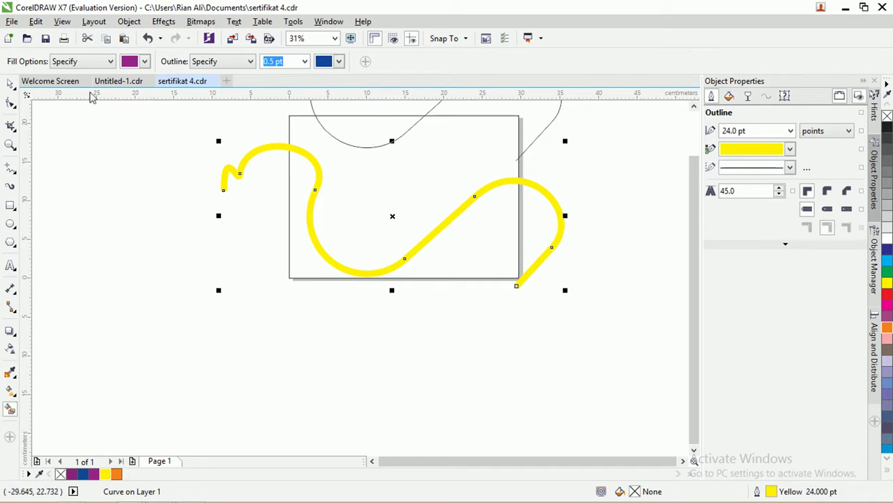
pyautogui.click(145, 61)
pyautogui.click(145, 61)
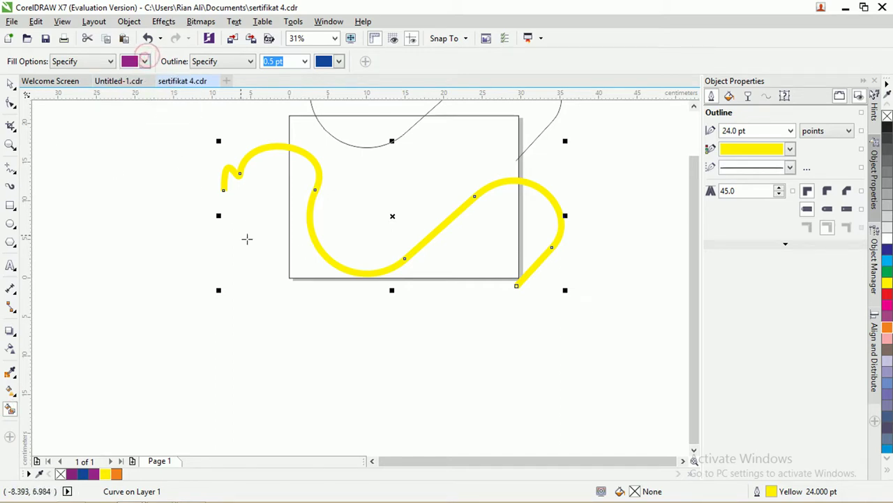
pyautogui.click(301, 256)
# Step: Bring the yellow curve to the front of the purple filled shape
pyautogui.click(10, 84)
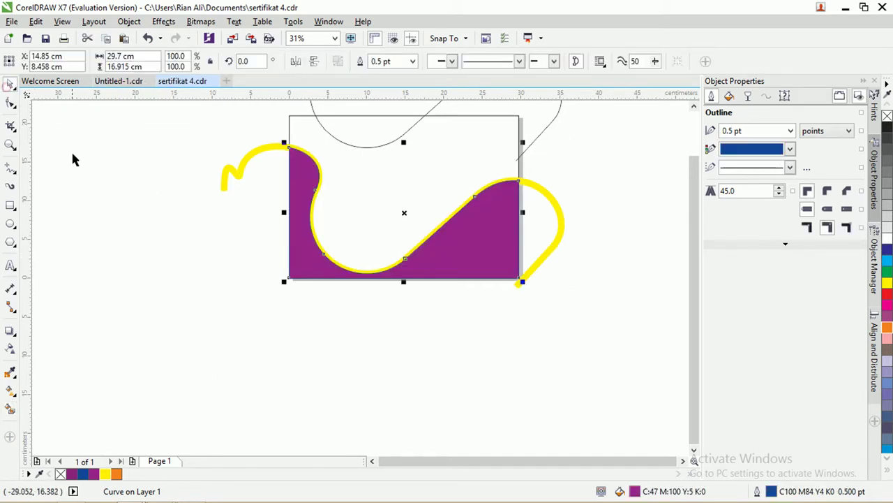
pyautogui.click(73, 155)
pyautogui.click(554, 201)
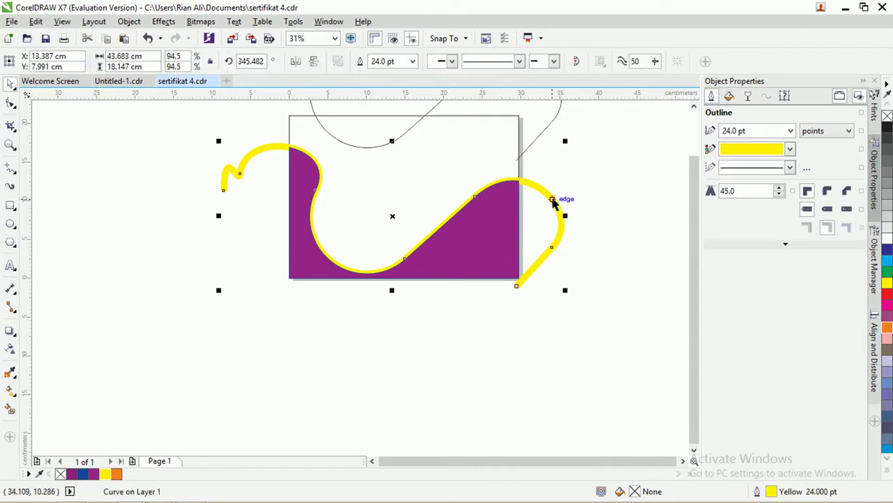
pyautogui.hotkey('shift', 'pageup')
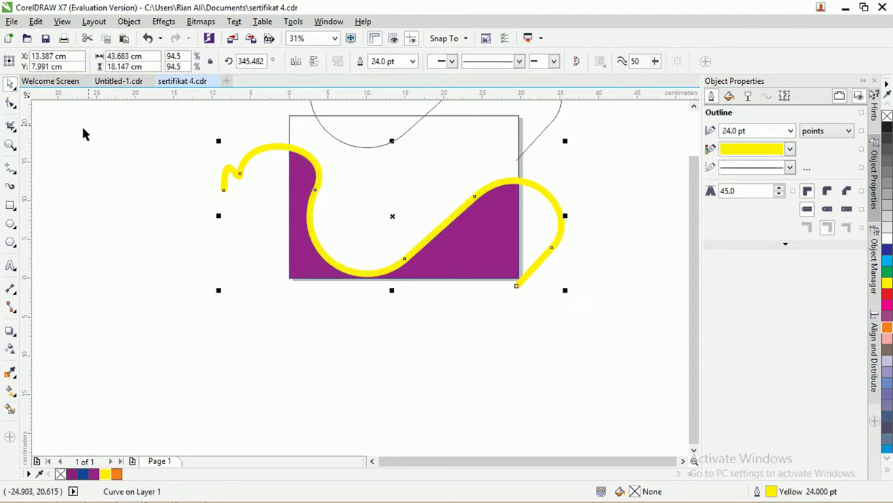
# Step: Try to apply an Artistic Media preset stroke tapered at both ends to the yellow curve
pyautogui.click(8, 186)
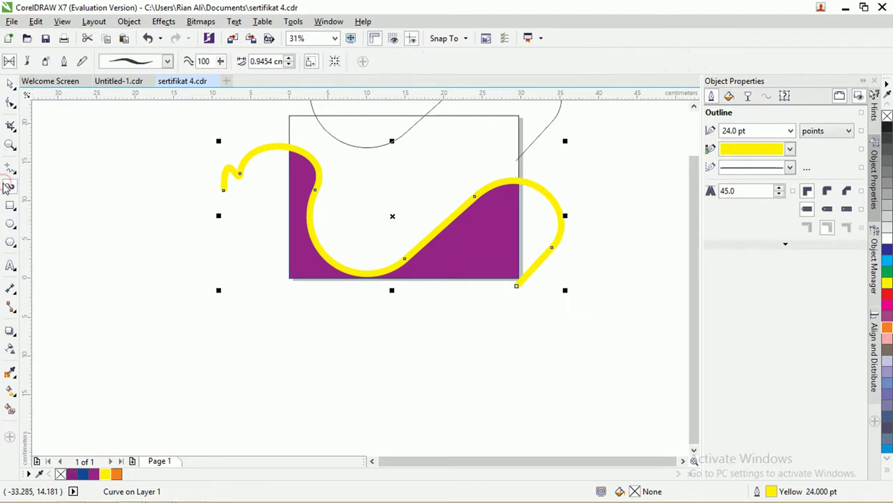
pyautogui.click(158, 63)
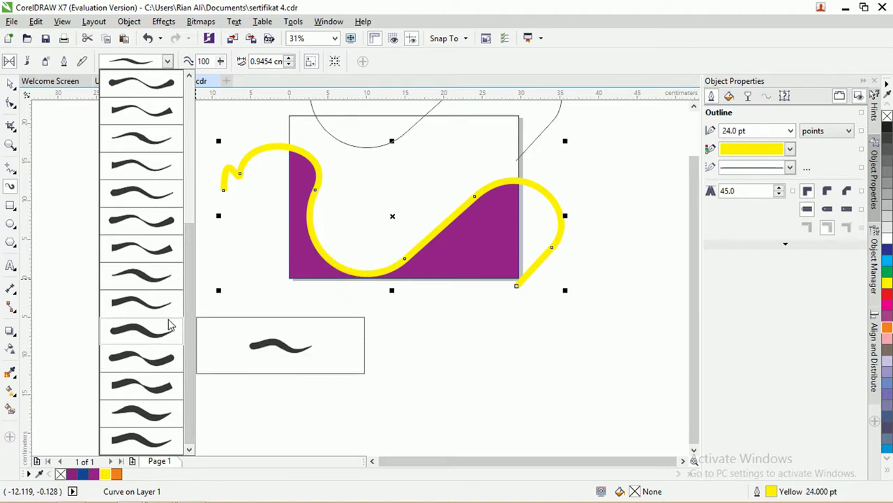
pyautogui.click(148, 279)
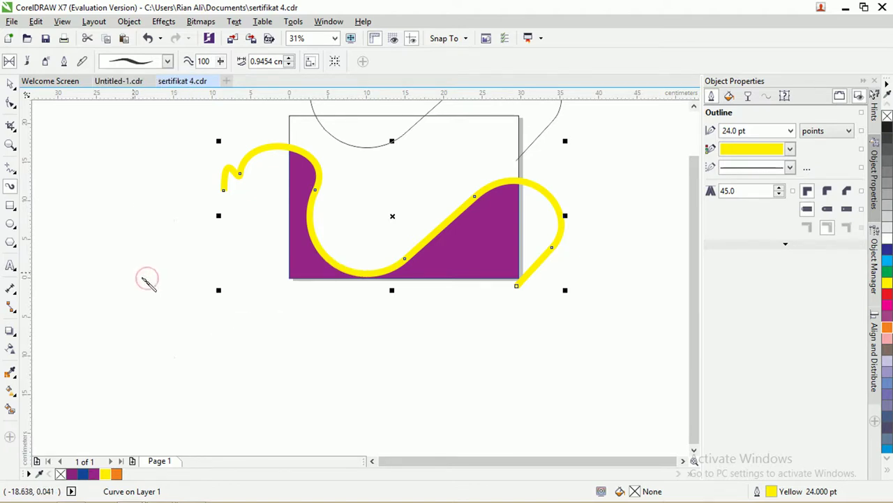
pyautogui.click(10, 84)
pyautogui.click(78, 146)
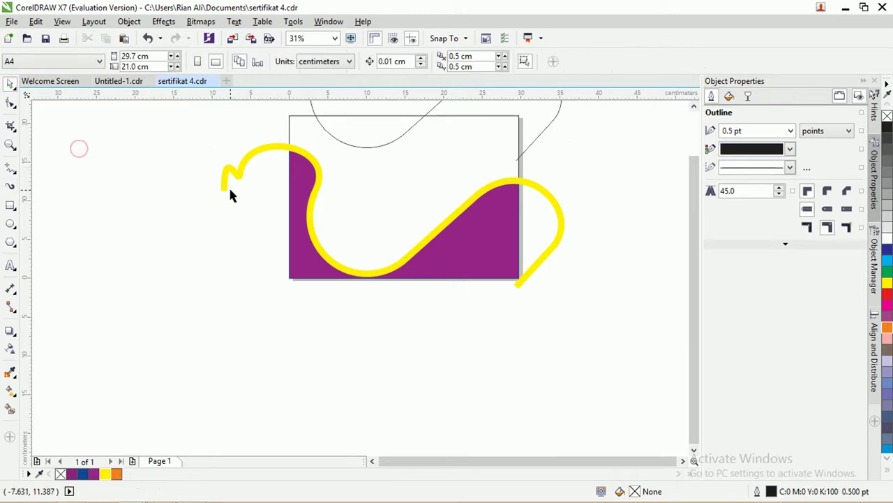
pyautogui.click(305, 152)
pyautogui.moveTo(305, 152)
pyautogui.mouseDown()
pyautogui.moveTo(312, 134)
pyautogui.moveTo(309, 144)
pyautogui.mouseUp()
pyautogui.hotkey('ctrl', 'z')
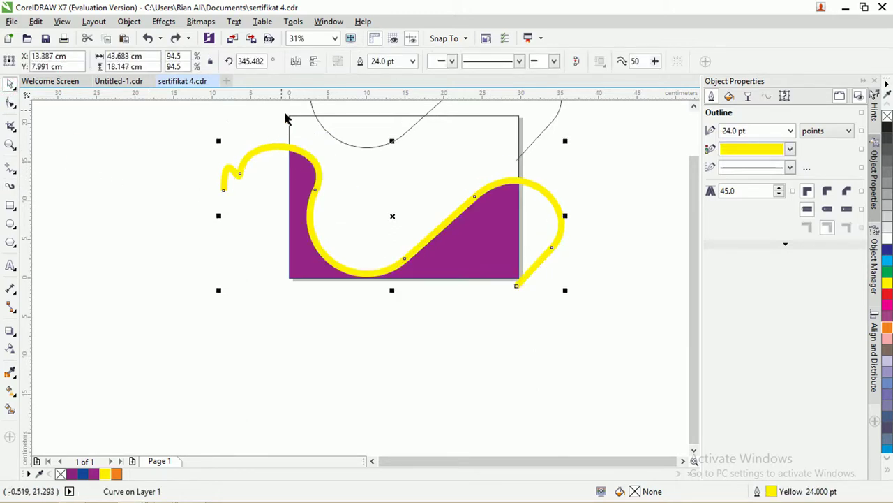
# Step: Try again to apply the tapered Artistic Media preset to the selected yellow curve
pyautogui.click(10, 186)
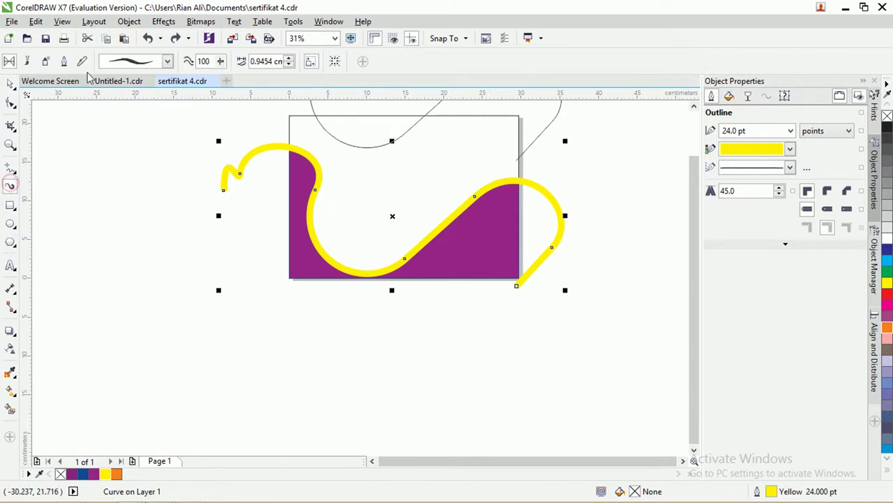
pyautogui.click(119, 61)
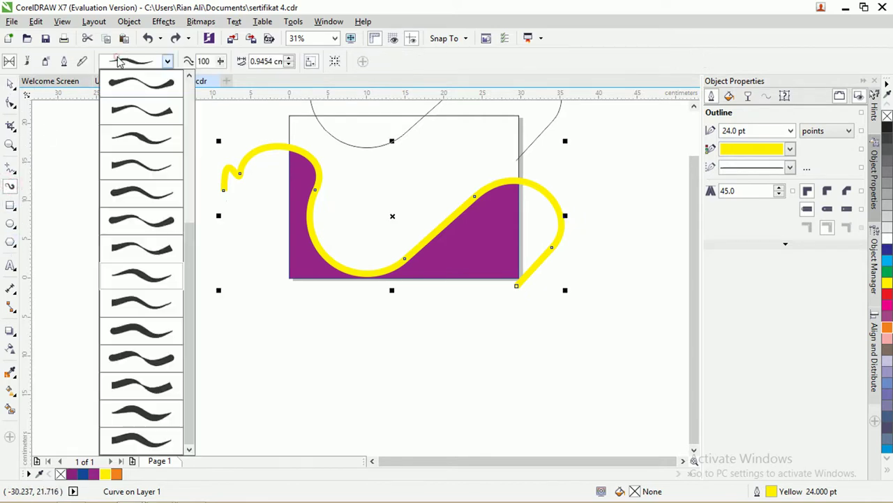
pyautogui.click(146, 281)
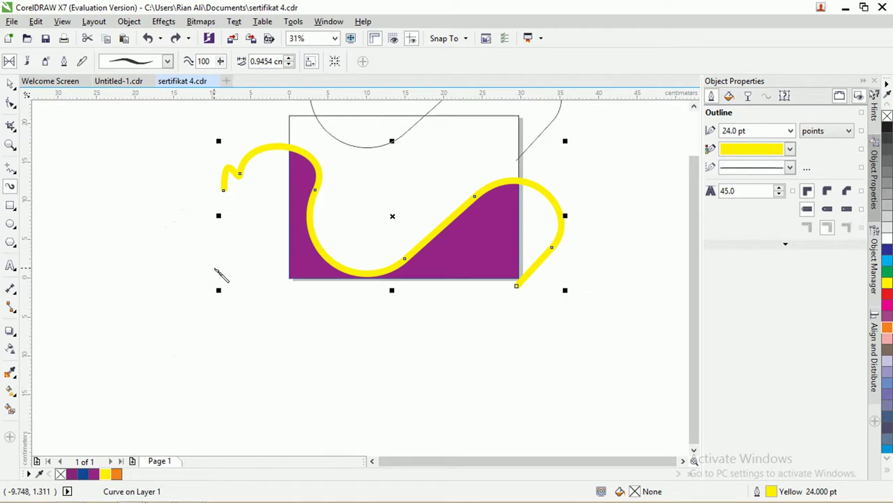
pyautogui.click(12, 83)
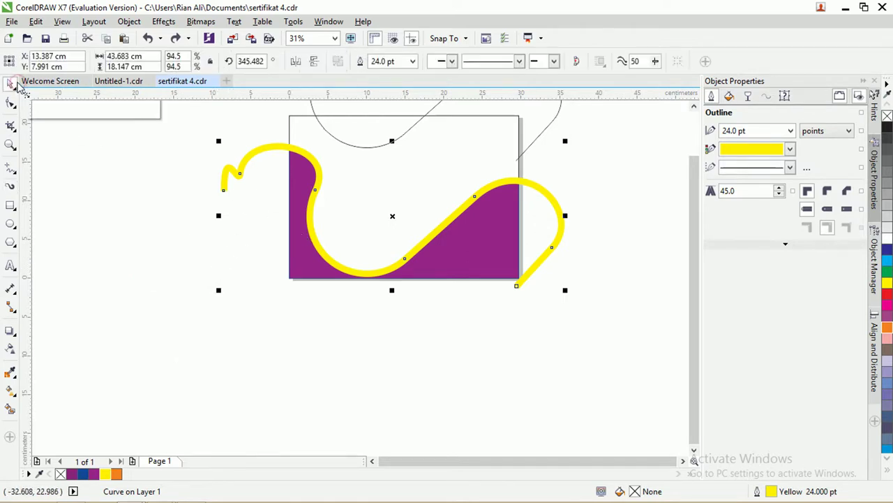
# Step: Apply an Artistic Media preset stroke tapered at both ends, 0.9454 cm wide, to the yellow curve
pyautogui.click(167, 61)
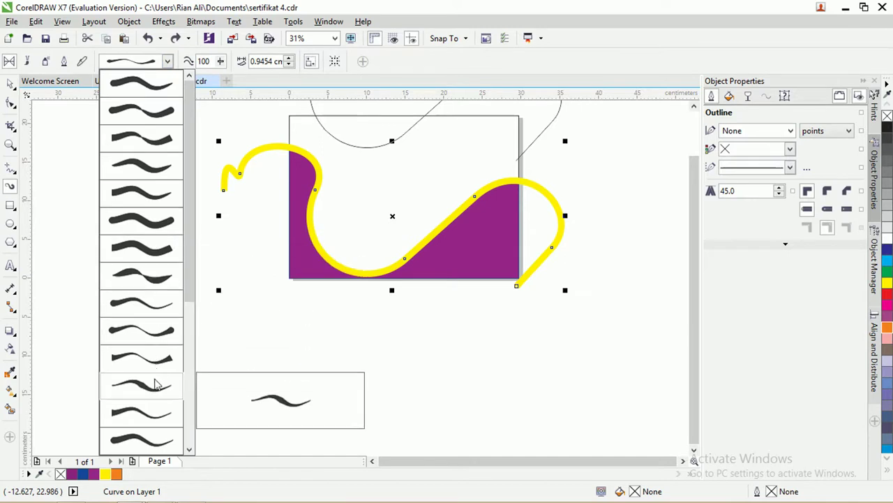
pyautogui.moveTo(190, 262); pyautogui.dragTo(192, 324)
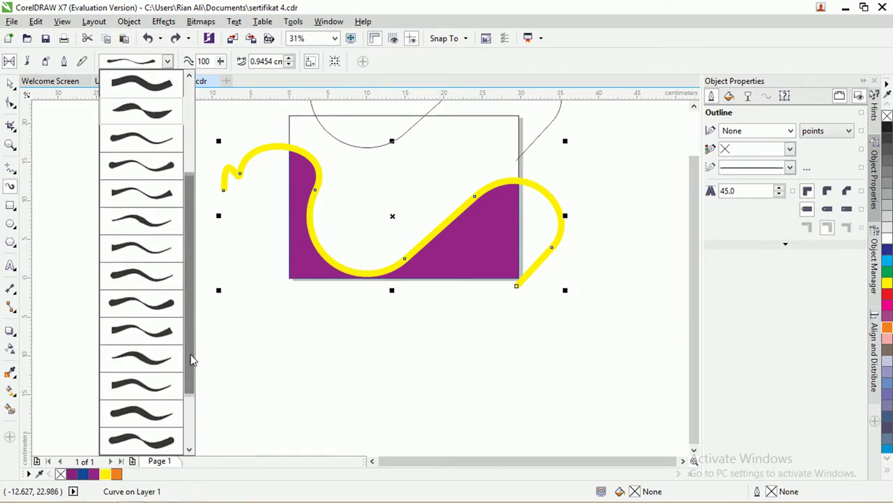
pyautogui.click(144, 351)
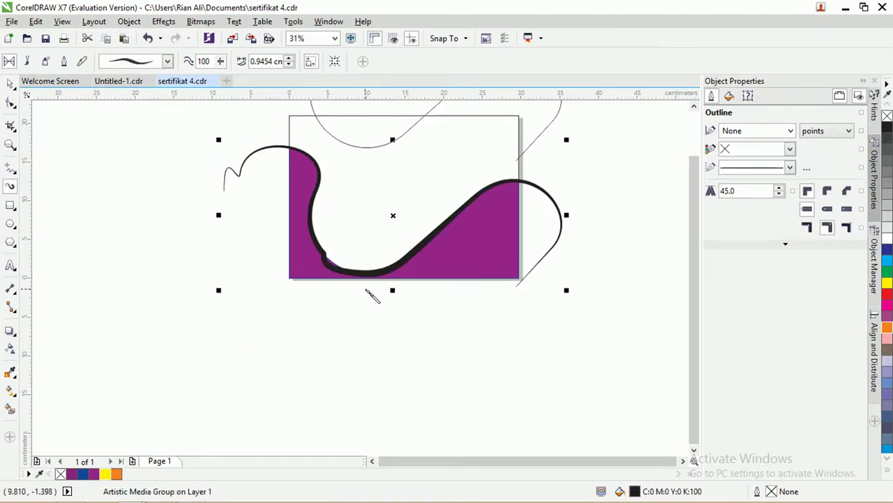
# Step: Delete the node that causes the kink in the lower-left bend of the Artistic Media stroke's curve
pyautogui.scroll(2, 342, 264)
pyautogui.scroll(-1, 278, 234)
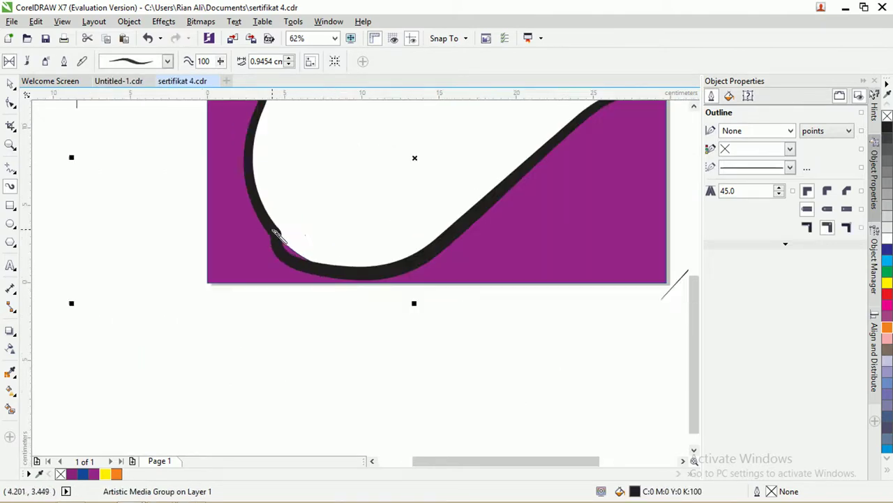
pyautogui.scroll(-1, 279, 227)
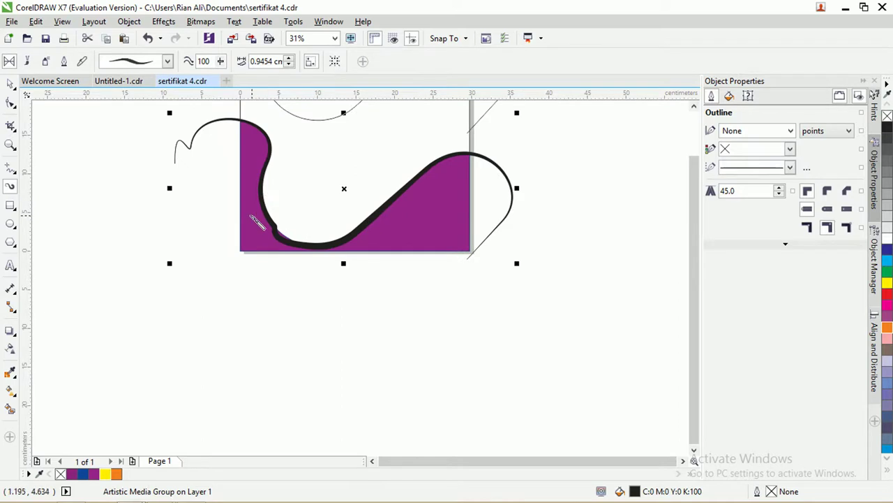
pyautogui.scroll(1, 258, 222)
pyautogui.click(10, 105)
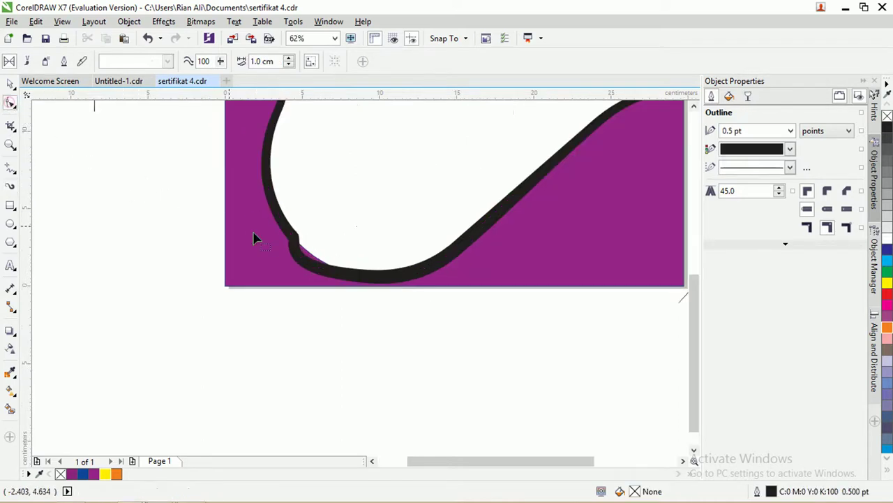
pyautogui.click(298, 247)
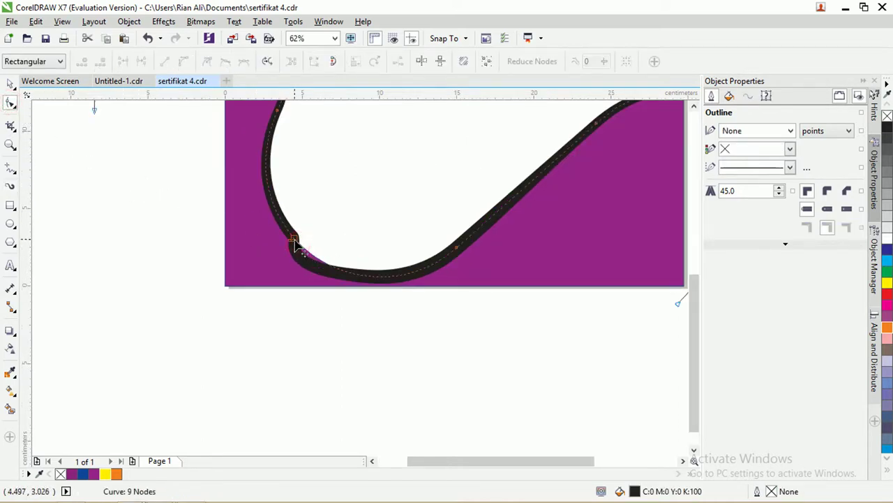
pyautogui.doubleClick(294, 241)
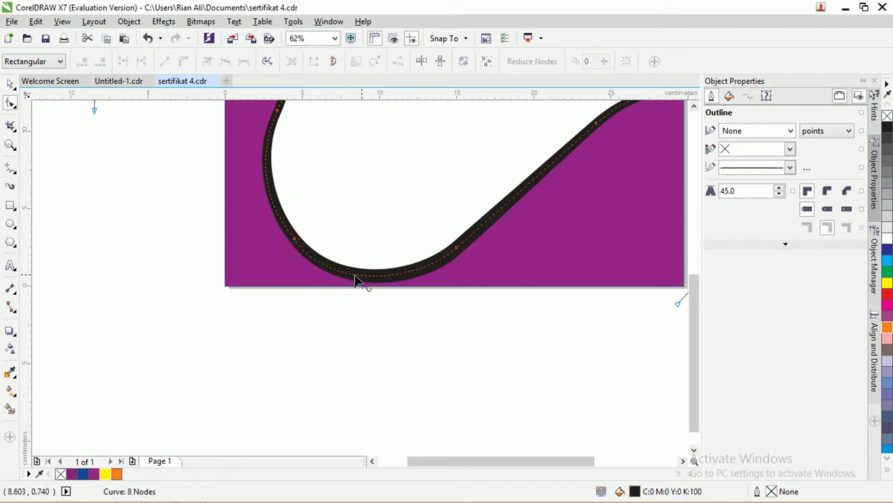
pyautogui.scroll(1, 268, 236)
pyautogui.scroll(1, 267, 236)
pyautogui.scroll(-2, 288, 203)
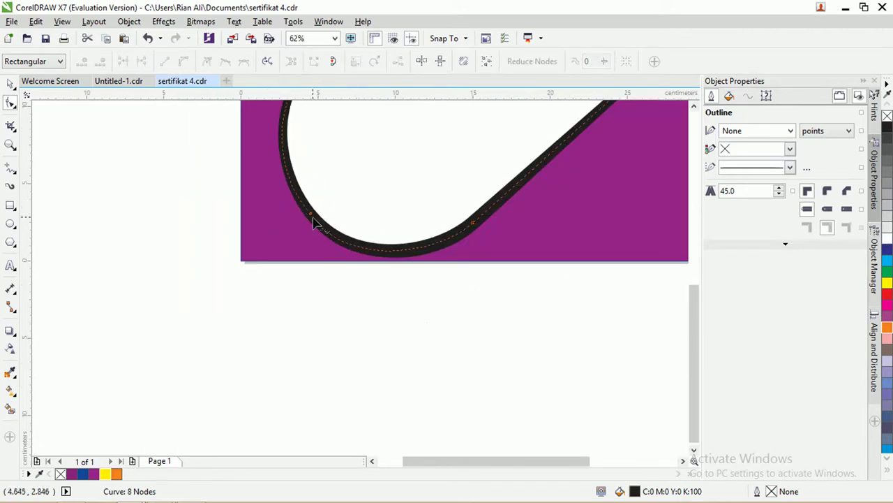
# Step: Make the node at the curve's lower-left bend symmetrical and adjust its handle to even out the bend
pyautogui.click(313, 219)
pyautogui.scroll(2, 314, 227)
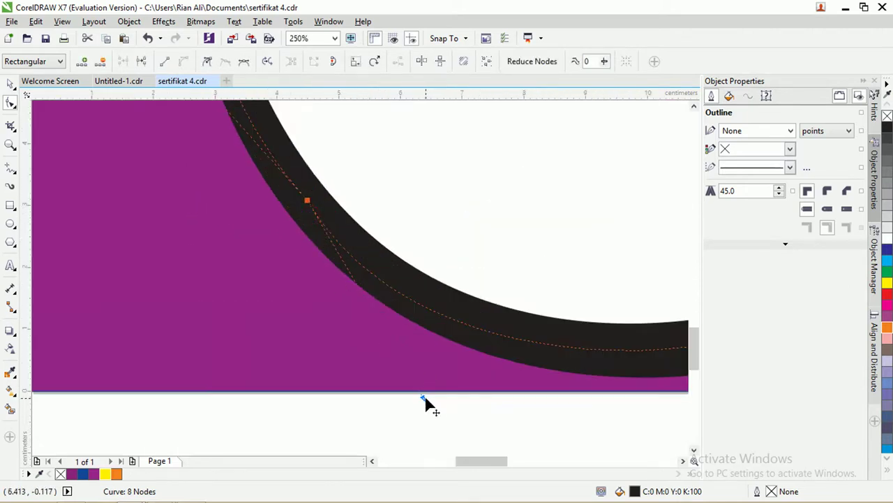
pyautogui.click(245, 62)
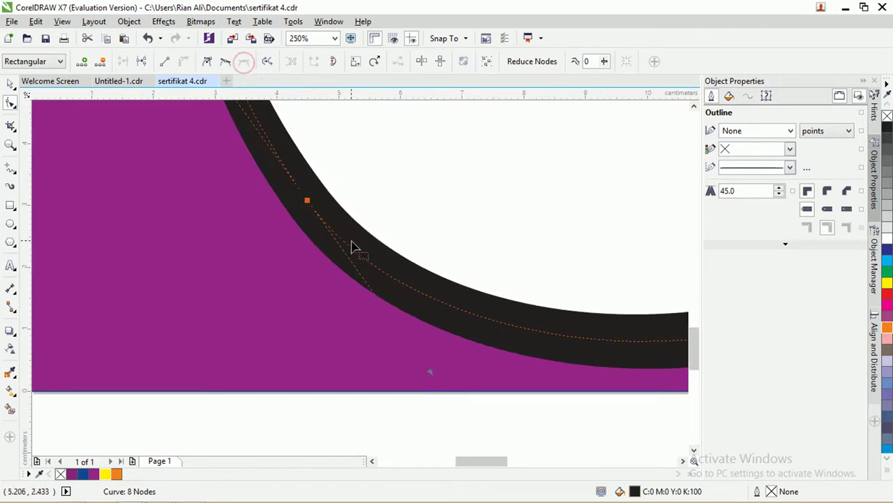
pyautogui.scroll(-2, 352, 241)
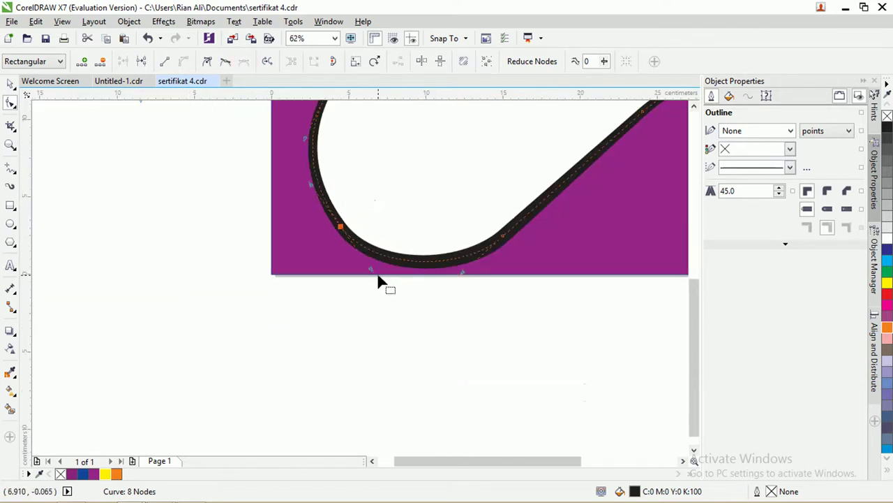
pyautogui.moveTo(371, 273); pyautogui.dragTo(374, 272)
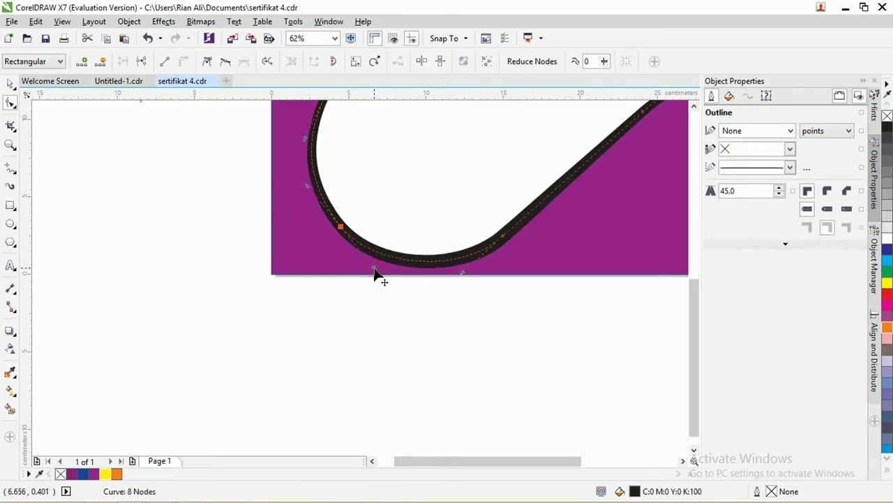
pyautogui.hotkey('ctrl', 'z')
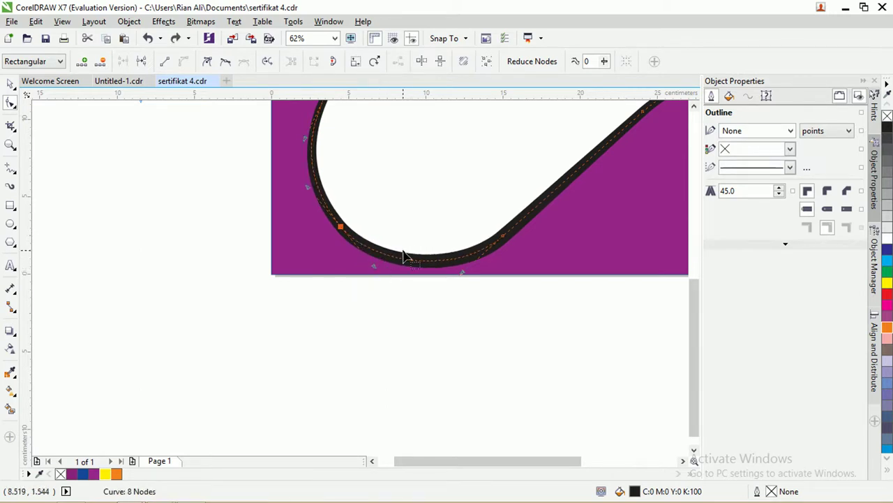
pyautogui.scroll(-2, 413, 222)
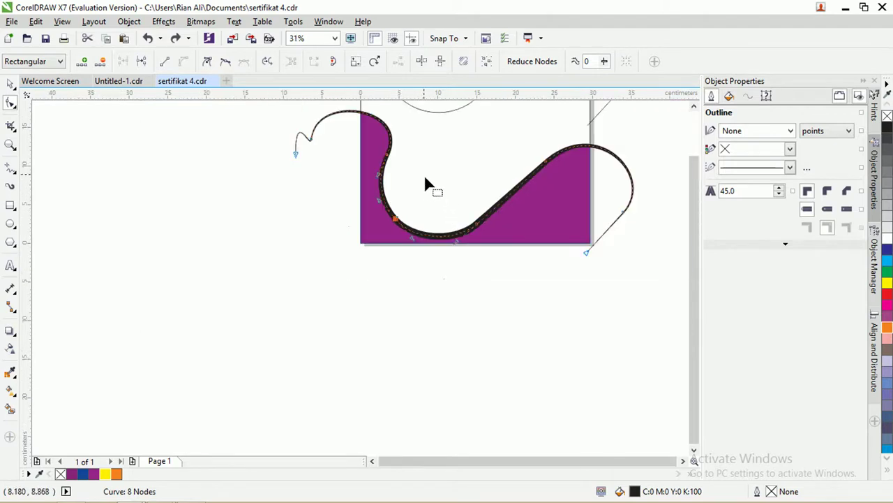
# Step: Increase the Artistic Media stroke's width to 1.2954 cm
pyautogui.click(12, 187)
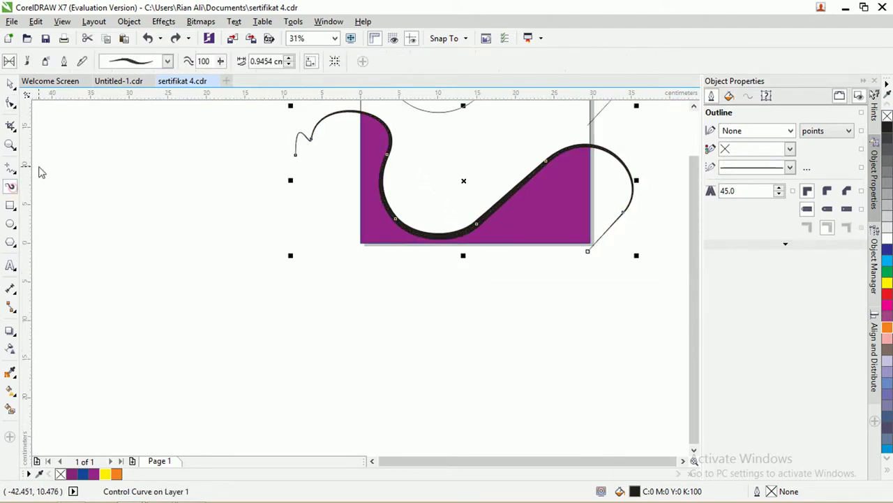
pyautogui.click(290, 59)
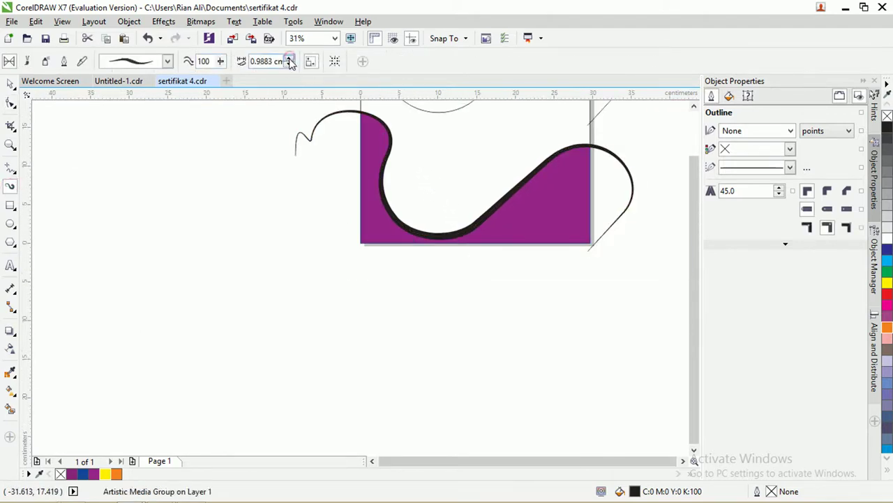
pyautogui.click(290, 60)
pyautogui.click(290, 59)
pyautogui.click(290, 59)
pyautogui.click(290, 59)
pyautogui.click(289, 59)
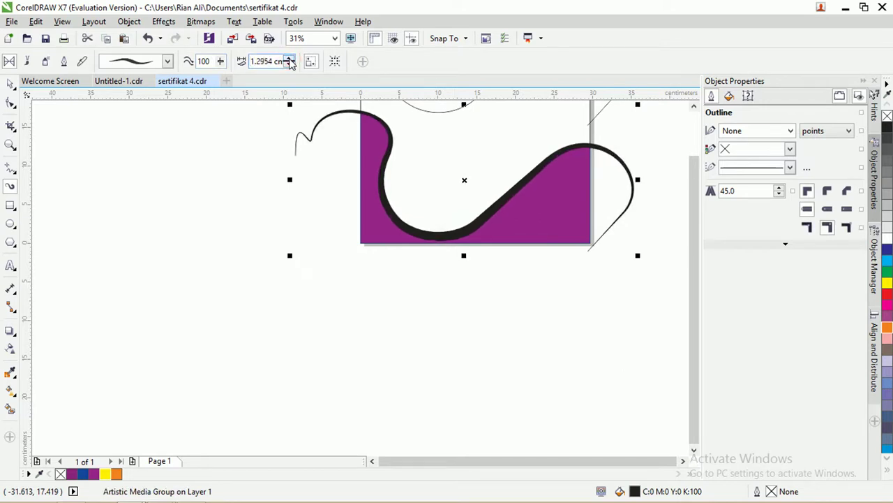
pyautogui.scroll(6, 455, 236)
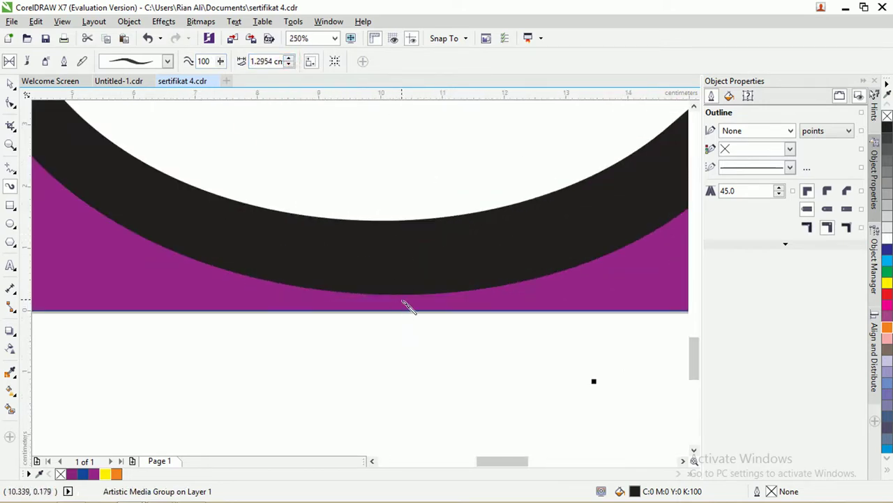
pyautogui.scroll(-6, 409, 307)
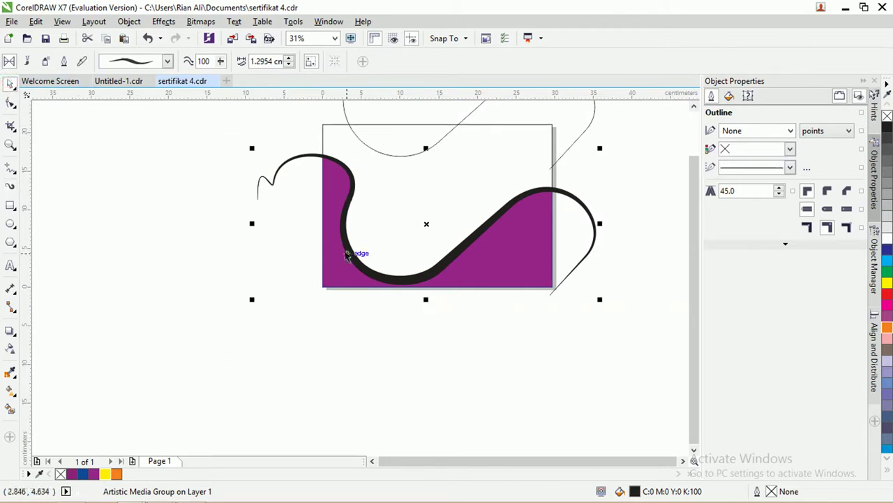
# Step: Break the Artistic Media group apart into its black stroke shape and control curve
pyautogui.scroll(2, 392, 247)
pyautogui.scroll(-2, 297, 170)
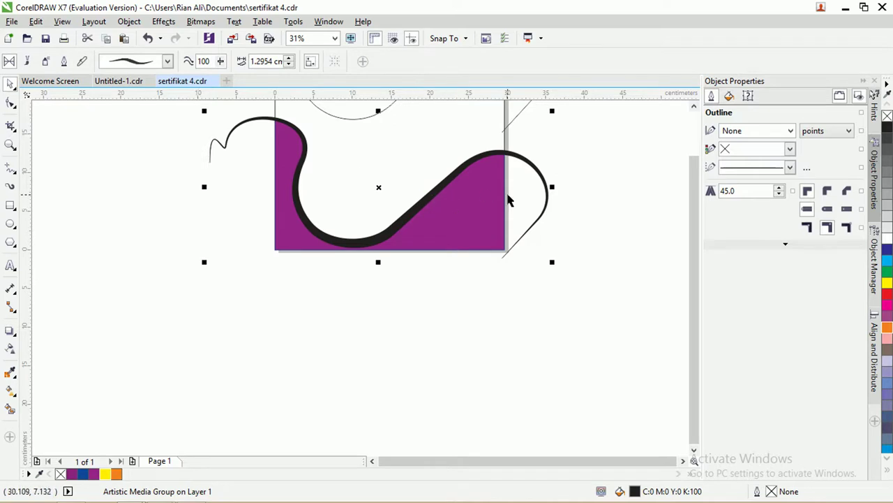
pyautogui.click(129, 21)
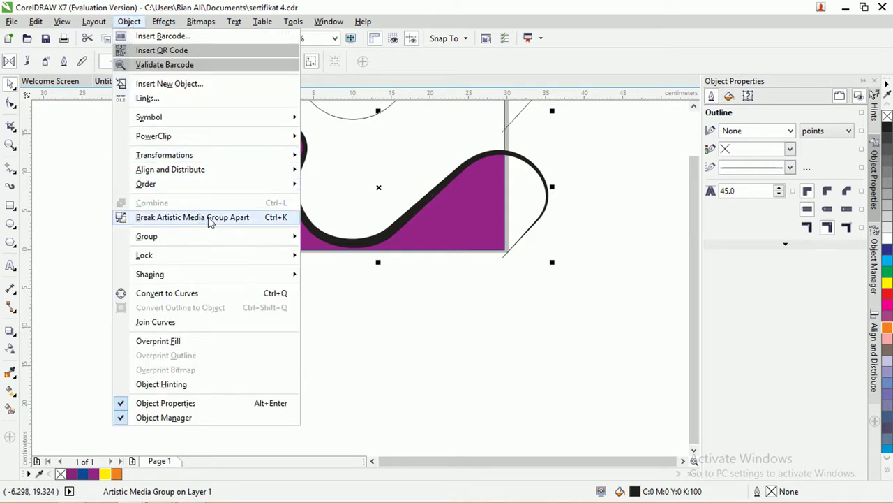
pyautogui.click(209, 219)
# Step: Try to move the separated control curve below the black stroke and give it a black outline
pyautogui.click(345, 278)
pyautogui.click(353, 251)
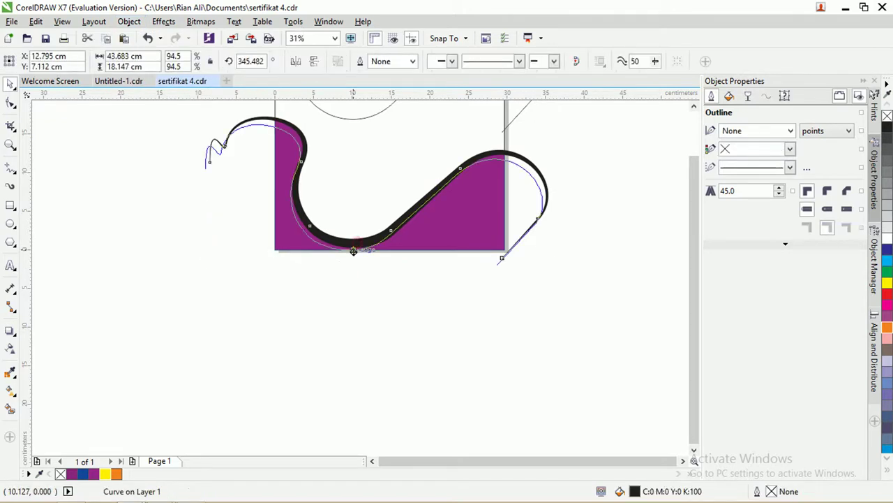
pyautogui.moveTo(353, 251); pyautogui.dragTo(361, 327)
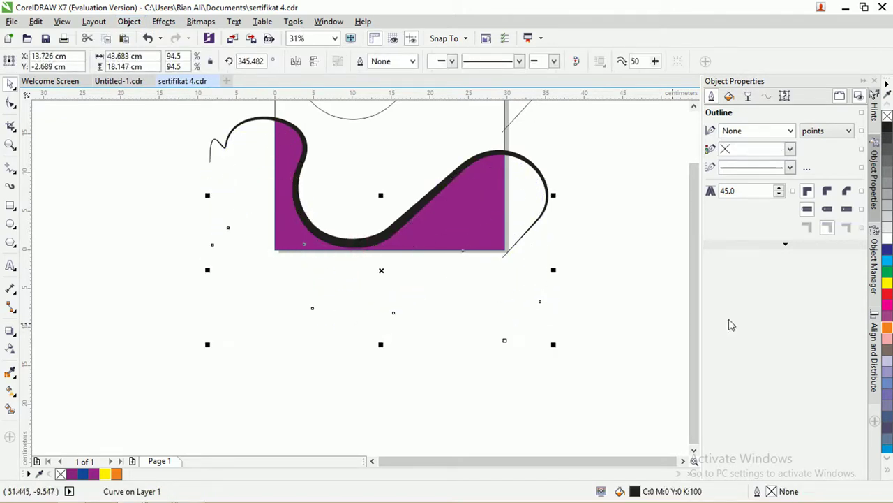
pyautogui.rightClick(887, 128)
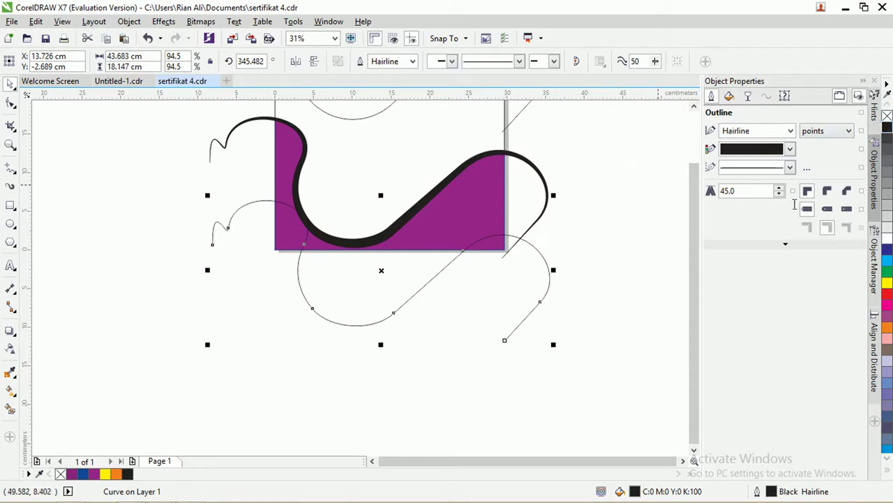
pyautogui.click(522, 165)
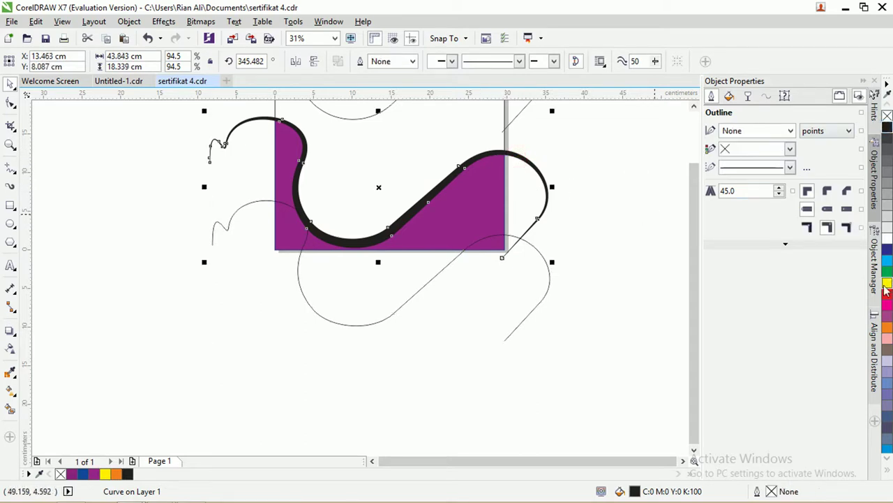
pyautogui.hotkey('ctrl', 'z')
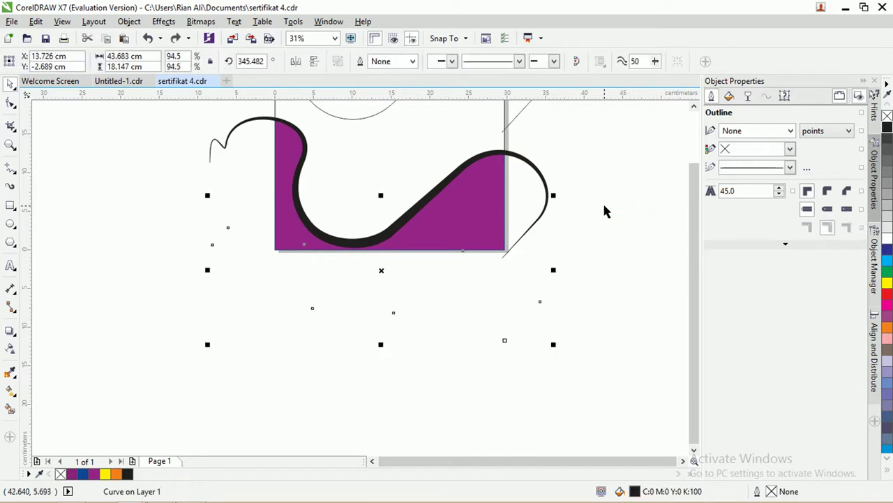
pyautogui.hotkey('ctrl', 'z')
# Step: Give the control curve inside the black stroke a white outline
pyautogui.click(577, 181)
pyautogui.click(546, 183)
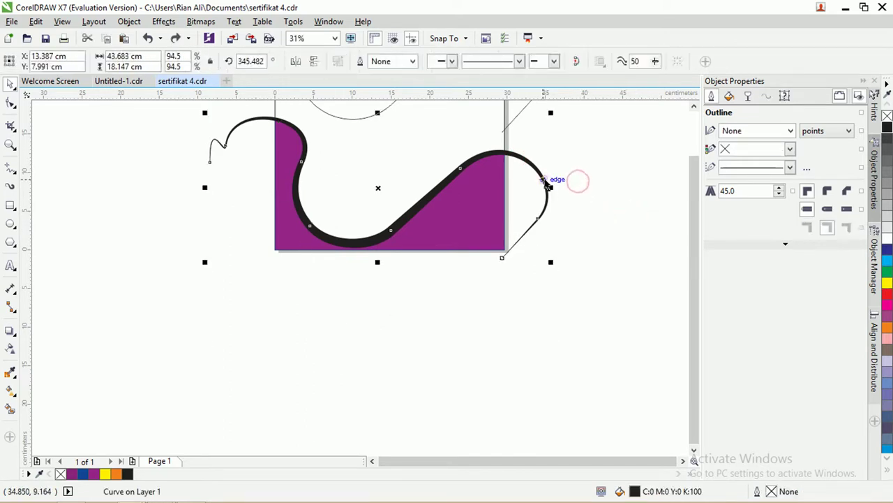
pyautogui.rightClick(888, 237)
pyautogui.click(625, 194)
# Step: Fill the black stroke shape with yellow
pyautogui.scroll(5, 478, 165)
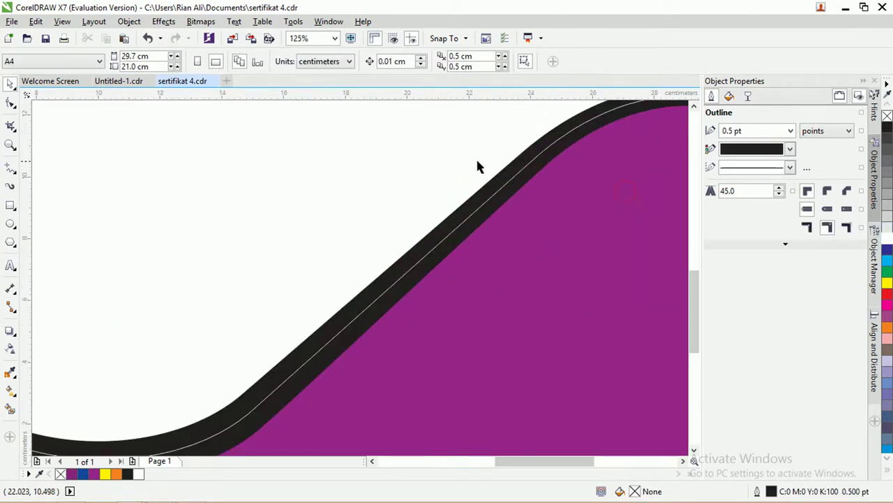
pyautogui.click(512, 166)
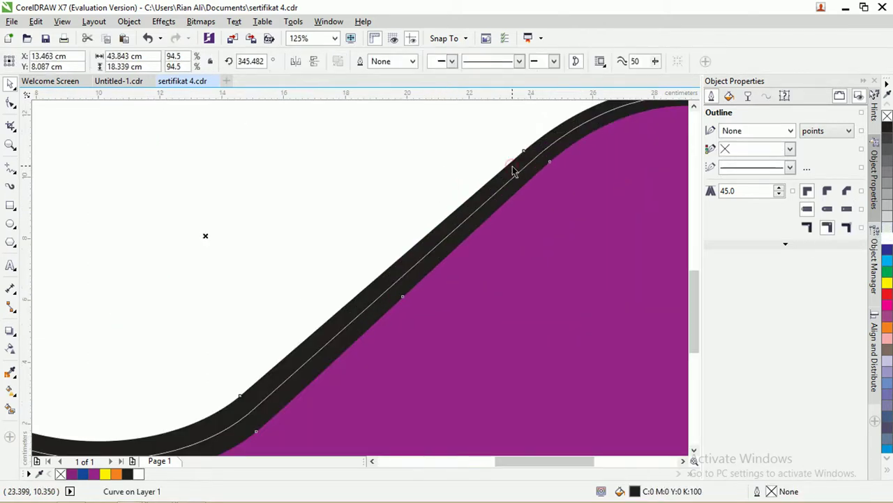
pyautogui.click(888, 283)
pyautogui.scroll(-5, 618, 233)
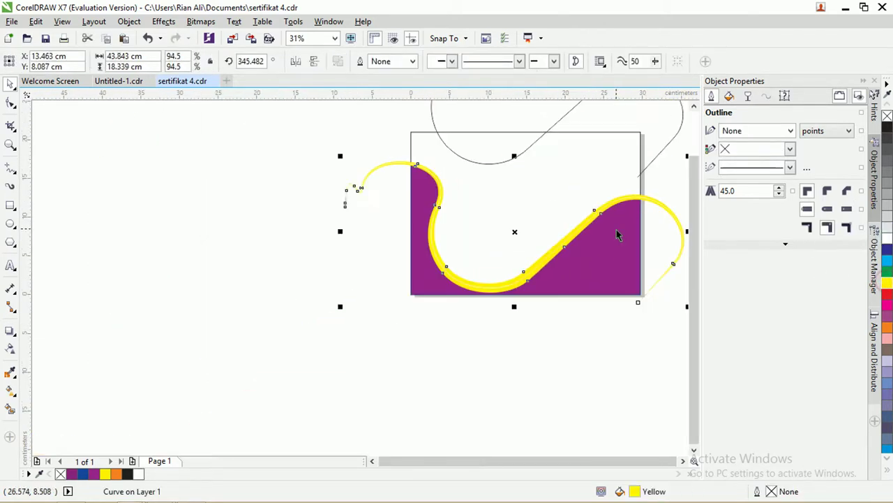
# Step: Try to trim the three overlapping objects selected together at the yellow stroke
pyautogui.click(649, 199)
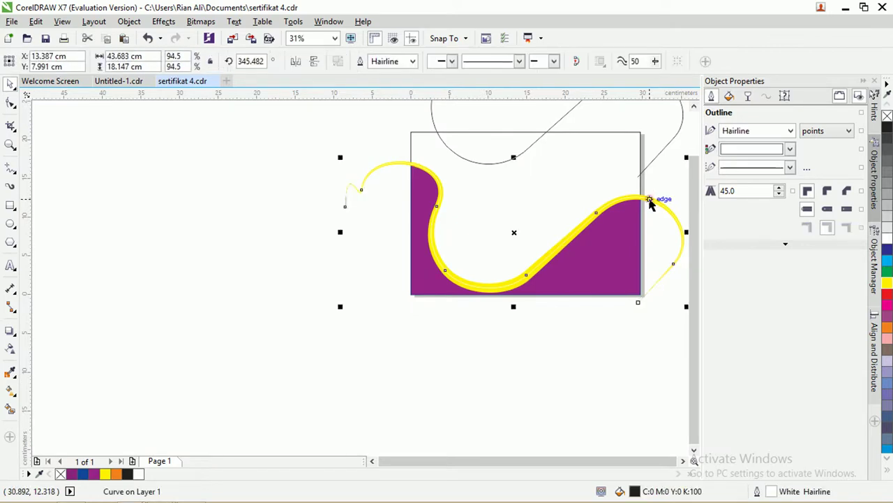
pyautogui.click(660, 186)
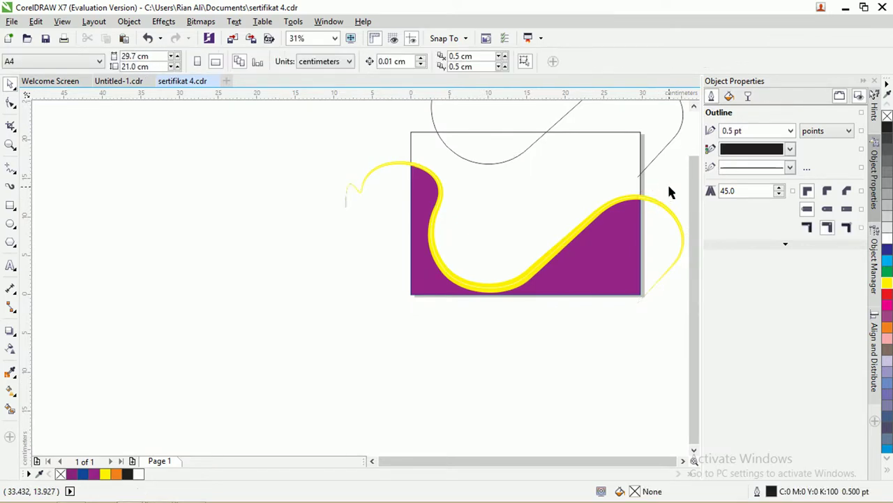
pyautogui.moveTo(670, 176); pyautogui.dragTo(663, 262)
pyautogui.scroll(3, 580, 214)
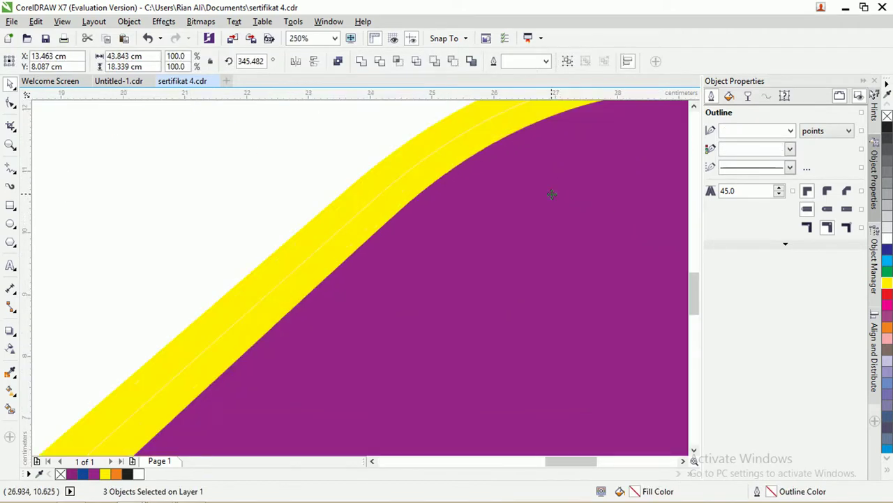
pyautogui.scroll(-1, 552, 194)
pyautogui.scroll(4, 532, 177)
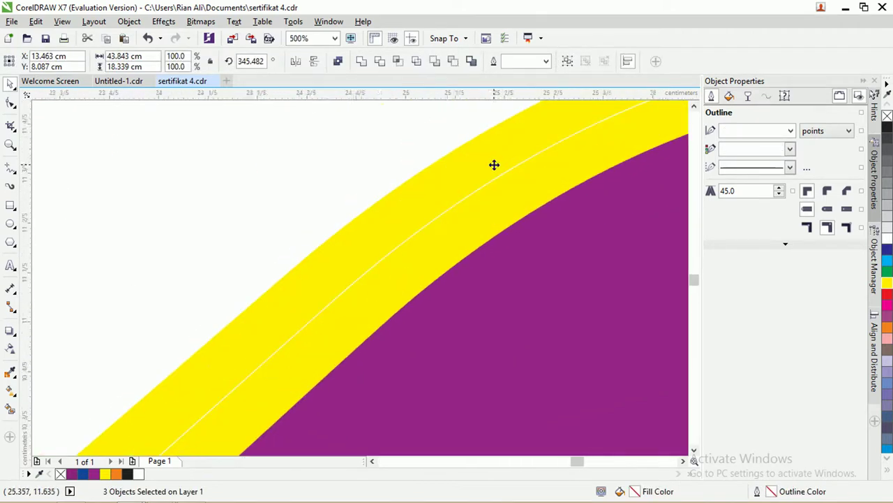
pyautogui.scroll(-6, 471, 239)
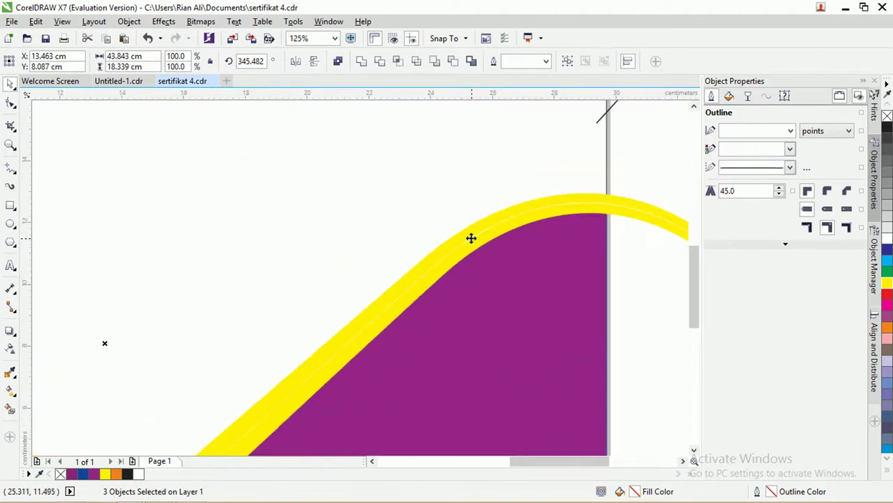
pyautogui.click(381, 61)
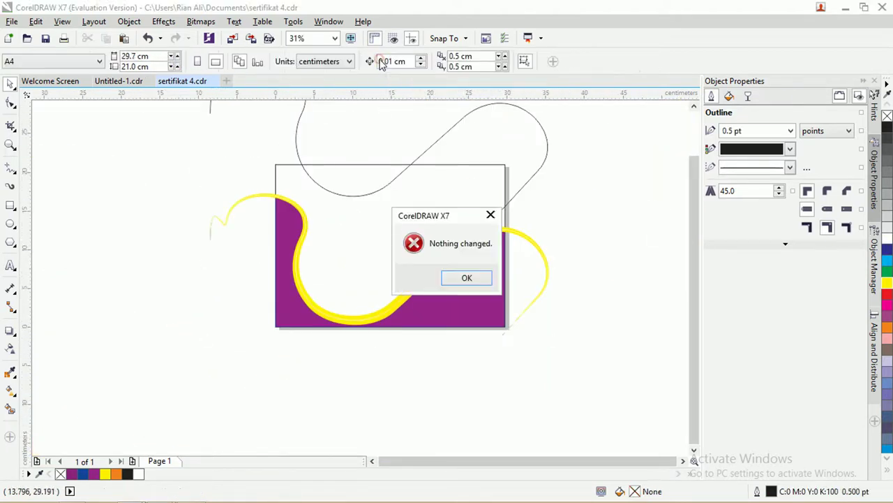
pyautogui.click(480, 277)
# Step: Trim the yellow stroke with the white curve running along its centre
pyautogui.scroll(3, 494, 234)
pyautogui.click(494, 233)
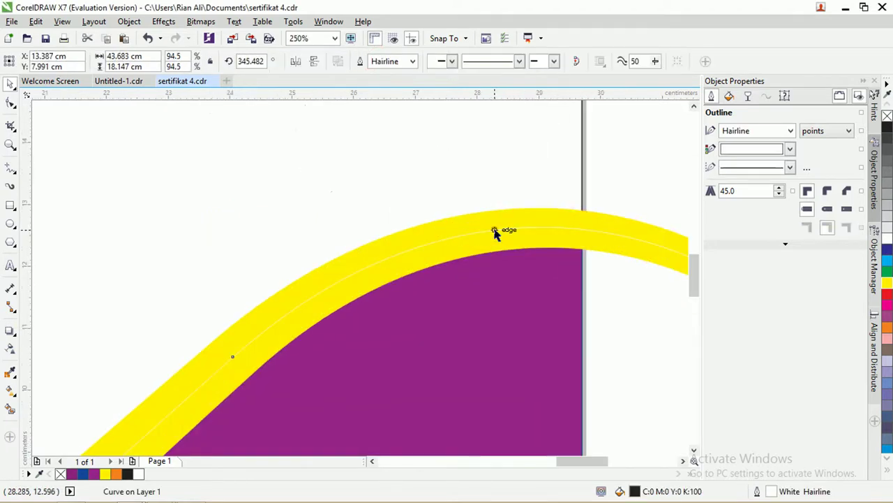
pyautogui.click(497, 225)
pyautogui.keyDown('shift'); pyautogui.click(498, 219); pyautogui.keyUp('shift')
pyautogui.moveTo(499, 219); pyautogui.dragTo(482, 171)
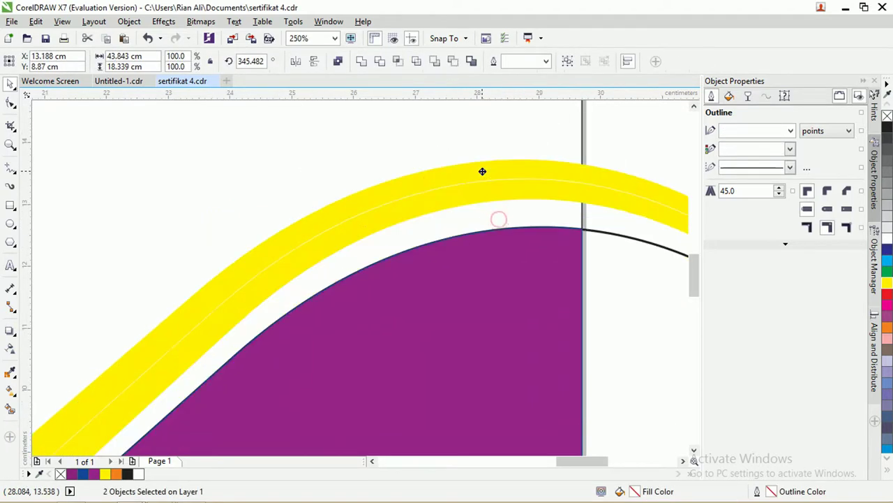
pyautogui.hotkey('ctrl', 'z')
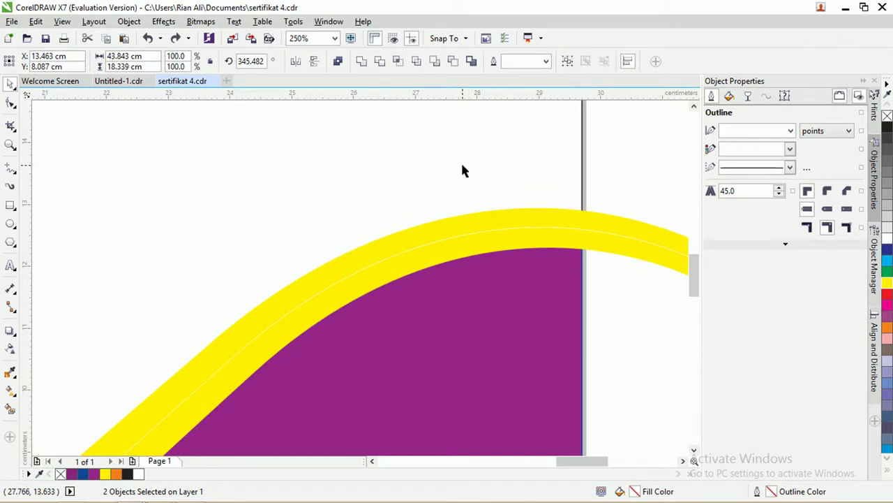
pyautogui.click(379, 61)
pyautogui.scroll(-2, 410, 216)
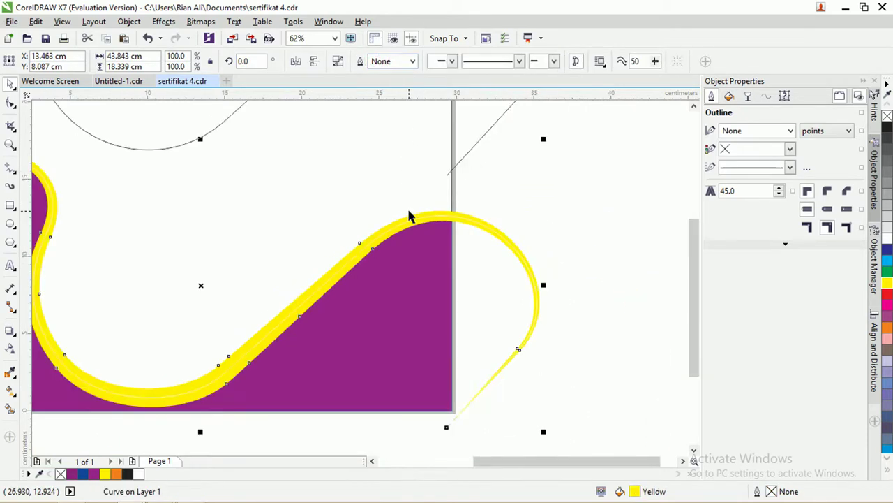
# Step: Break the trimmed yellow stroke apart into two separate halves along the centre line
pyautogui.rightClick(413, 214)
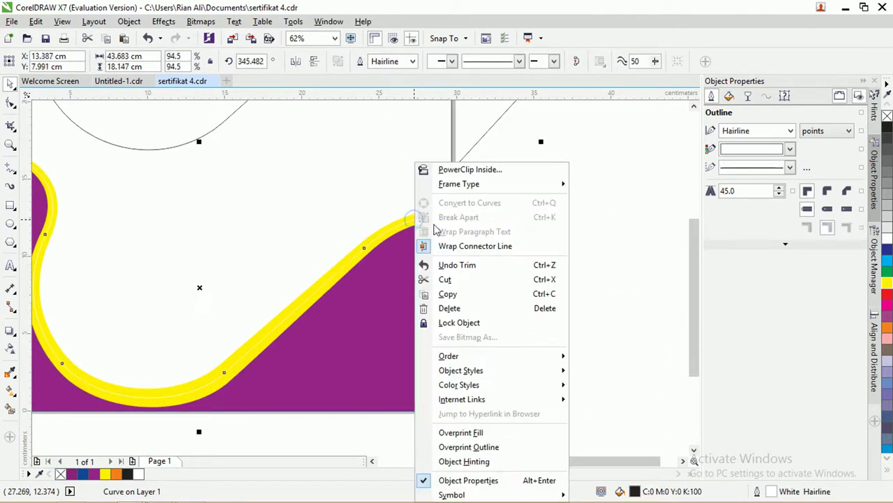
pyautogui.click(605, 175)
pyautogui.click(565, 168)
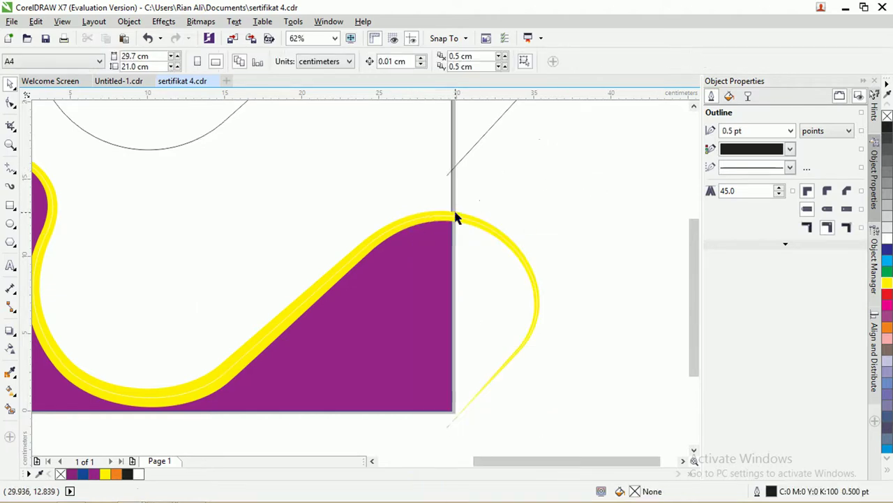
pyautogui.click(455, 217)
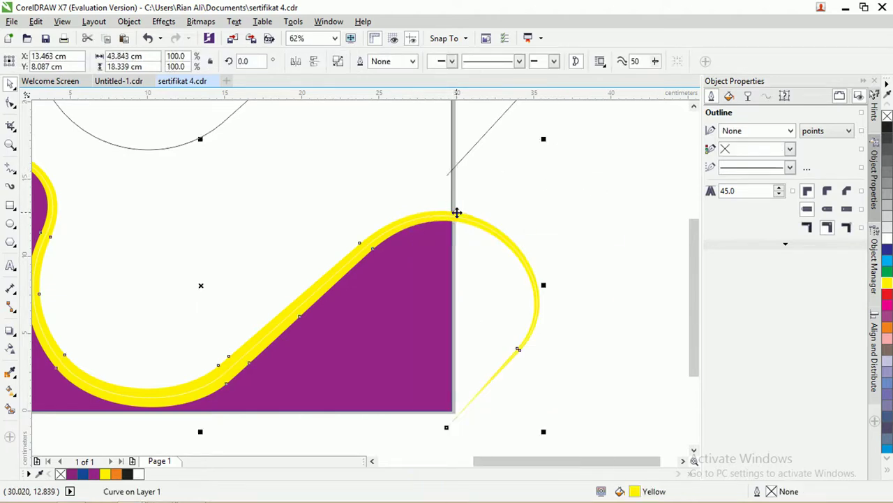
pyautogui.rightClick(456, 212)
pyautogui.click(489, 222)
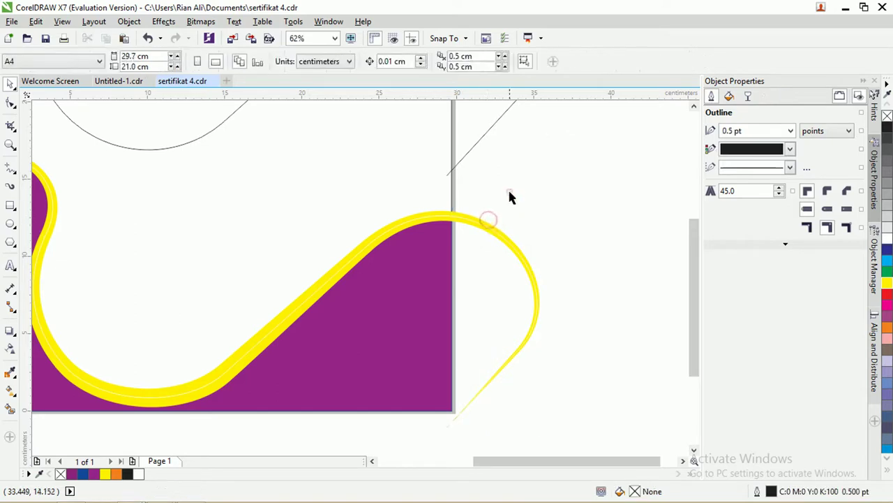
pyautogui.click(479, 224)
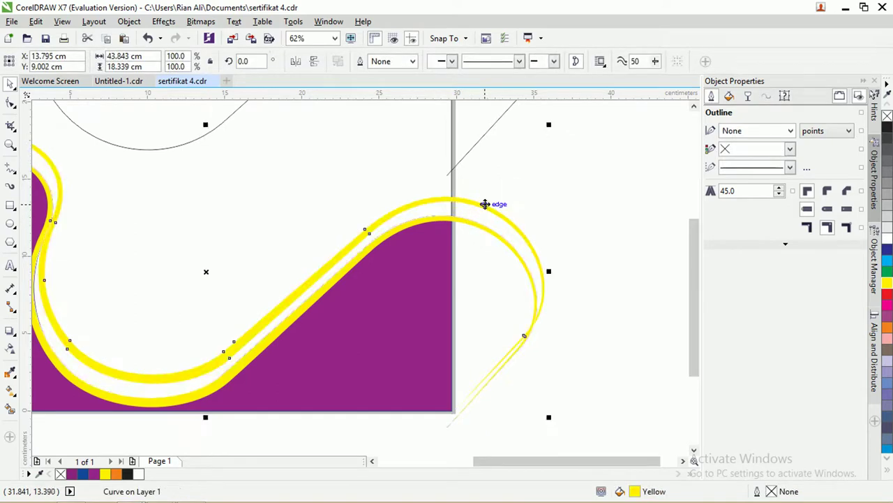
pyautogui.click(490, 202)
# Step: Give the upper half of the stroke a linear fountain fill from yellow to orange, C2 M46 Y100 K0, running diagonally across the page
pyautogui.scroll(-2, 503, 205)
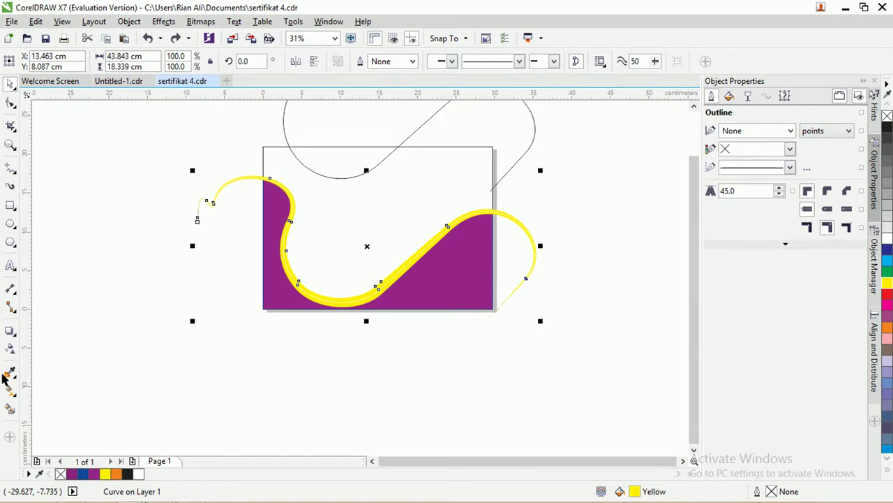
pyautogui.click(10, 391)
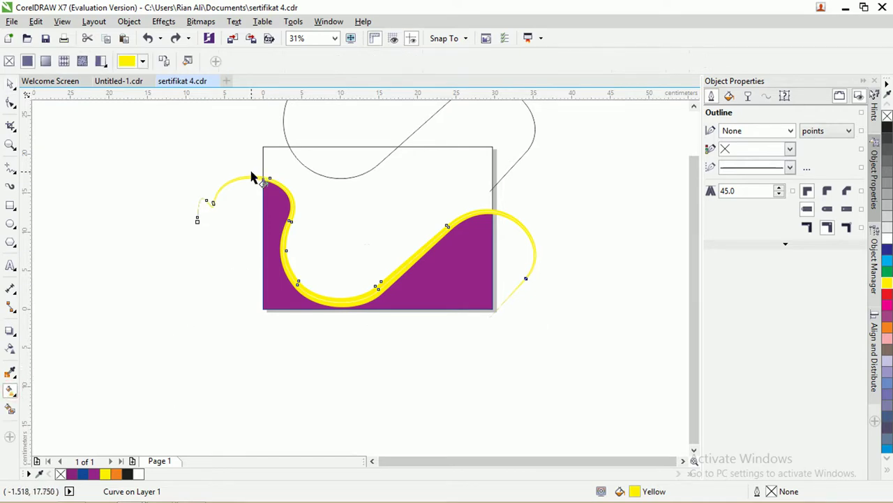
pyautogui.moveTo(250, 176); pyautogui.dragTo(516, 287)
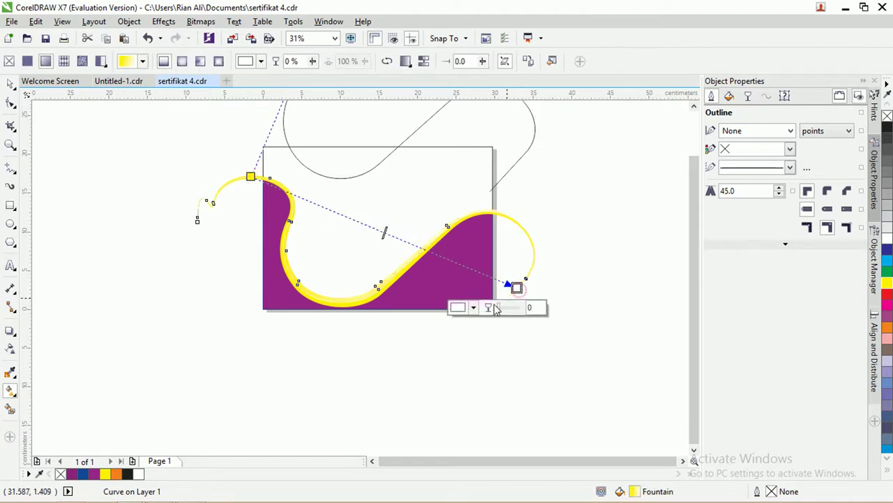
pyautogui.click(473, 307)
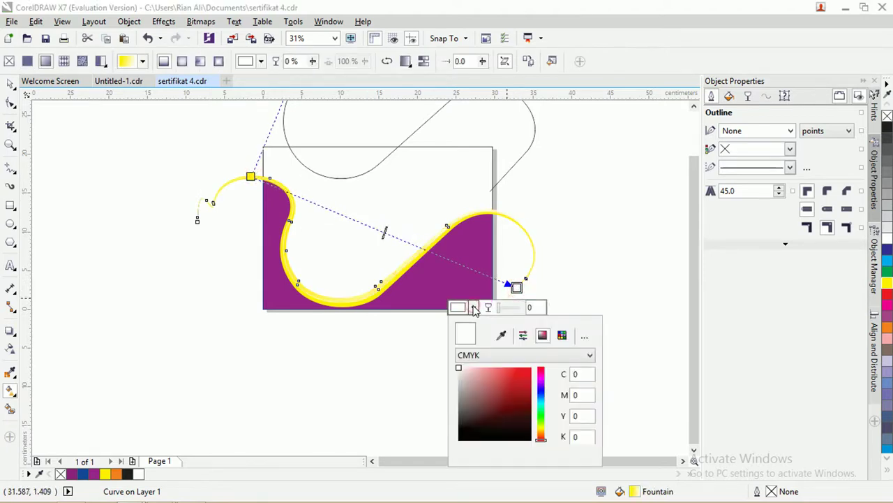
pyautogui.click(541, 434)
pyautogui.moveTo(531, 392); pyautogui.dragTo(533, 373)
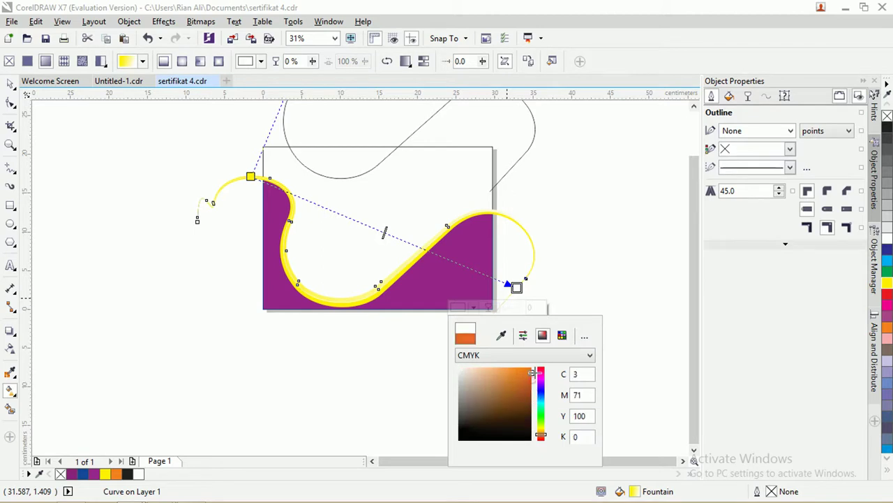
pyautogui.click(542, 431)
pyautogui.click(541, 432)
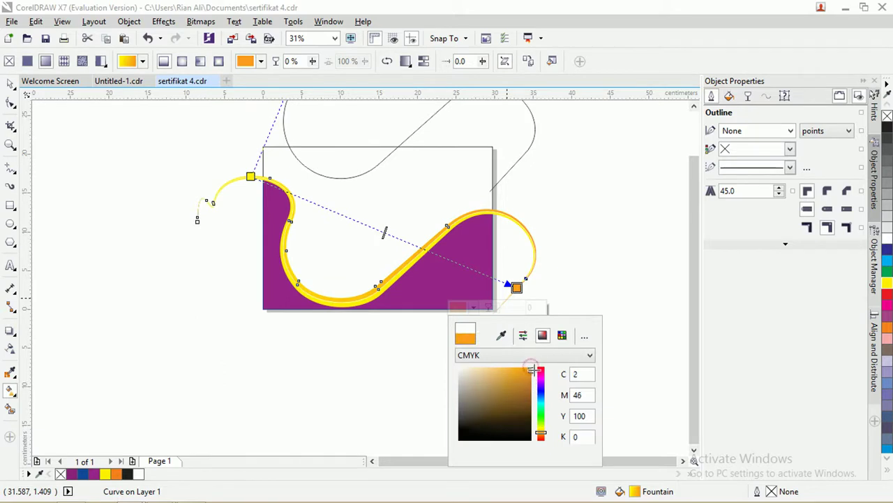
pyautogui.click(326, 265)
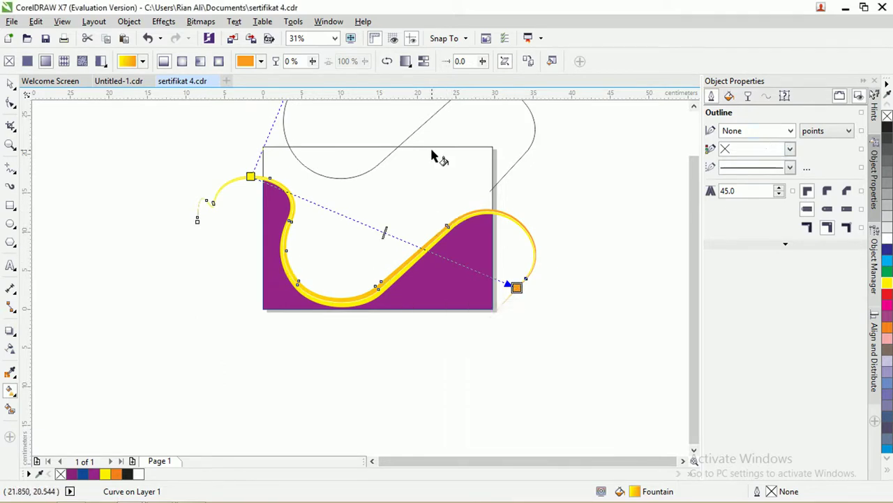
# Step: Change the upper half's fountain fill to elliptical and move its orange centre onto the curve's left bend
pyautogui.click(183, 64)
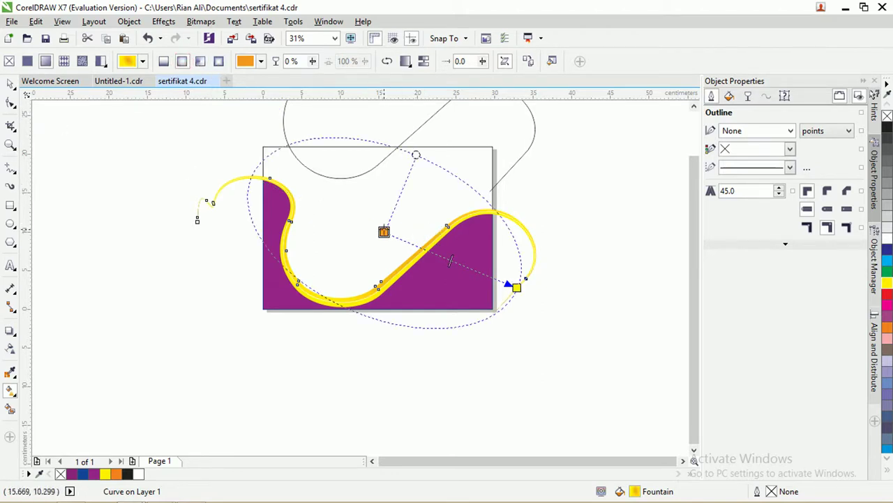
pyautogui.moveTo(384, 232); pyautogui.dragTo(287, 218)
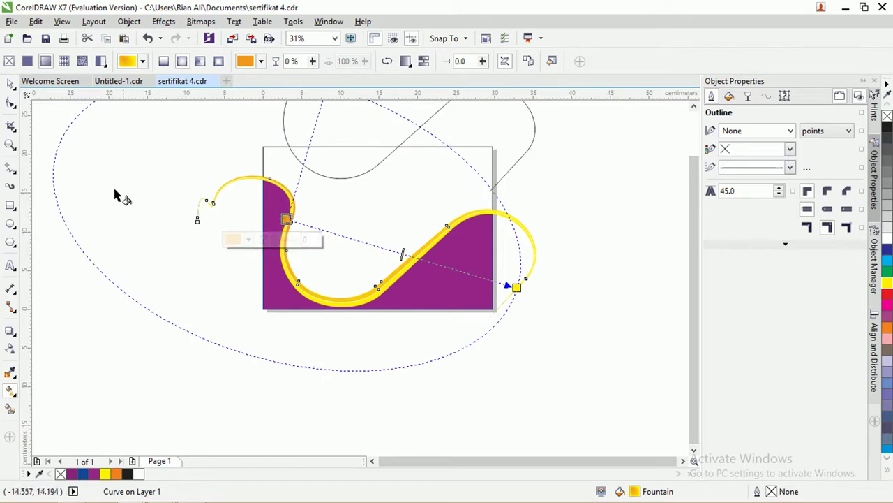
pyautogui.click(10, 82)
pyautogui.click(156, 282)
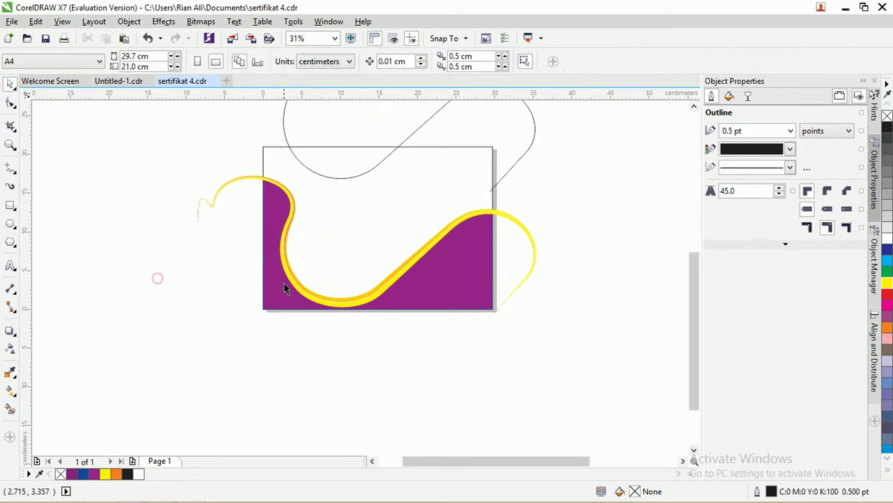
# Step: Delete the white hairline curve lying between the orange and yellow halves of the stroke
pyautogui.scroll(5, 317, 279)
pyautogui.click(340, 263)
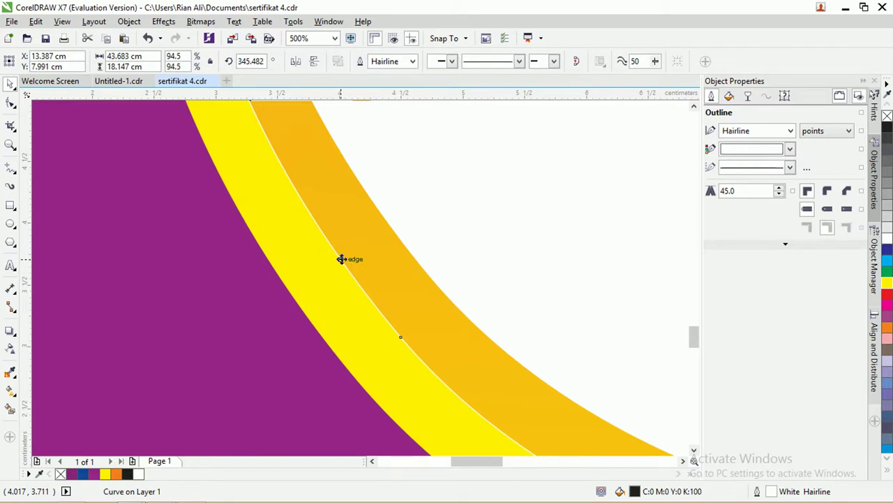
pyautogui.scroll(-5, 342, 259)
pyautogui.scroll(3, 340, 259)
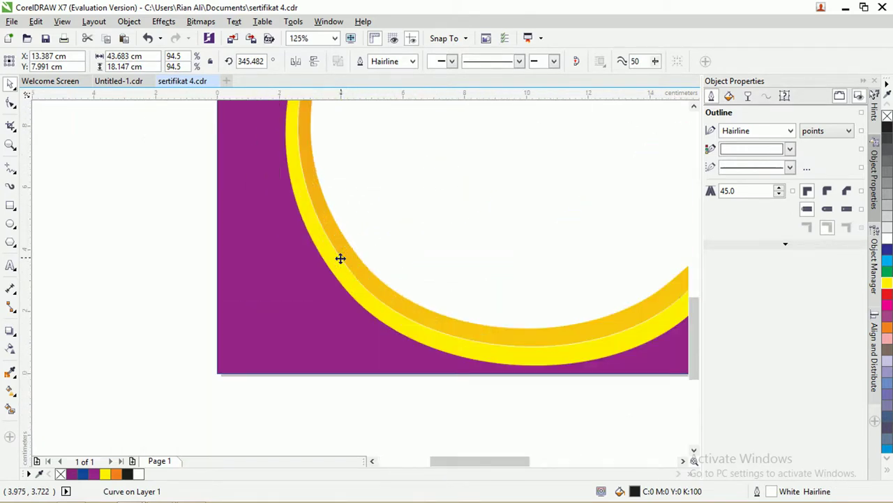
pyautogui.press('Escape')
# Step: Copy the upper half's elliptical orange-to-yellow fountain fill onto the plain yellow lower half of the stroke
pyautogui.click(334, 272)
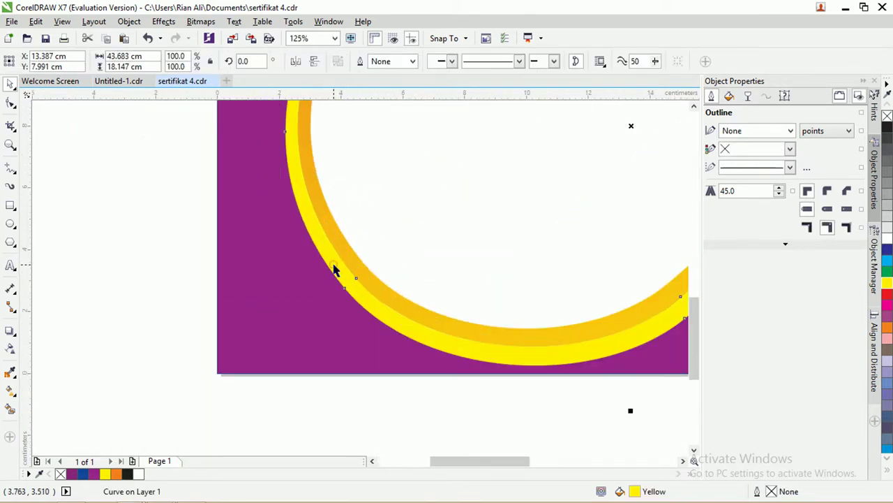
pyautogui.scroll(2, 333, 272)
pyautogui.scroll(-2, 354, 230)
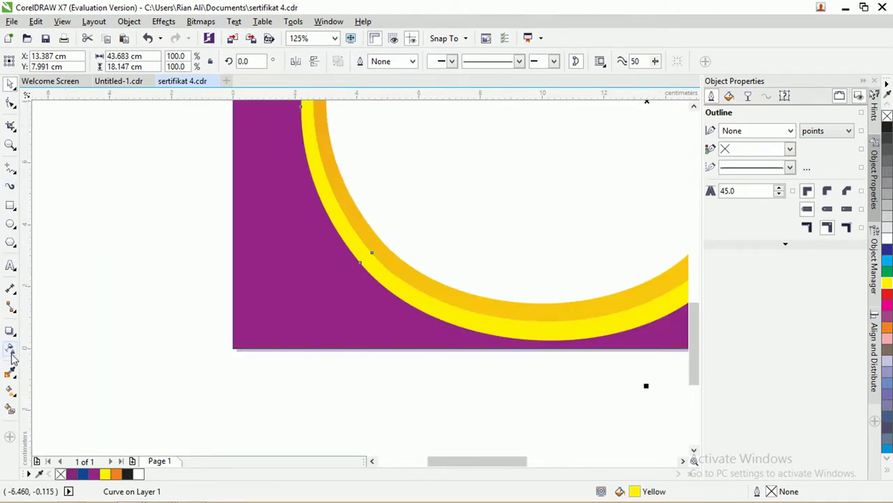
pyautogui.click(10, 393)
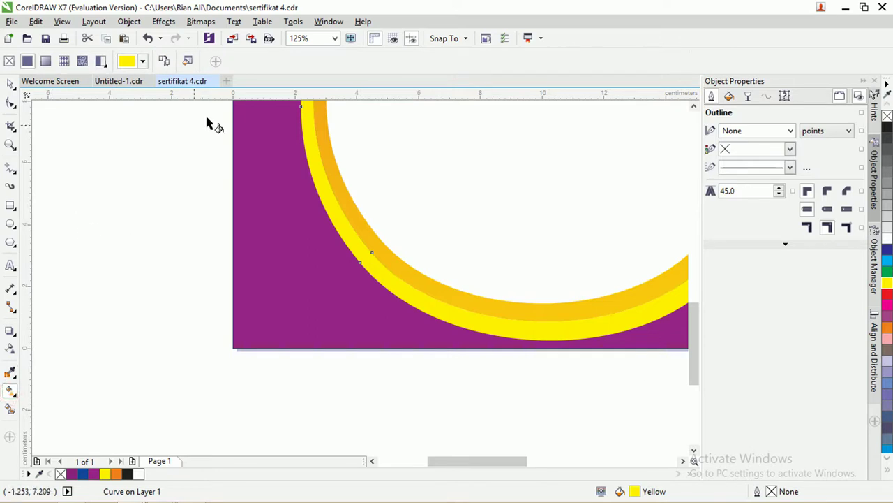
pyautogui.click(163, 61)
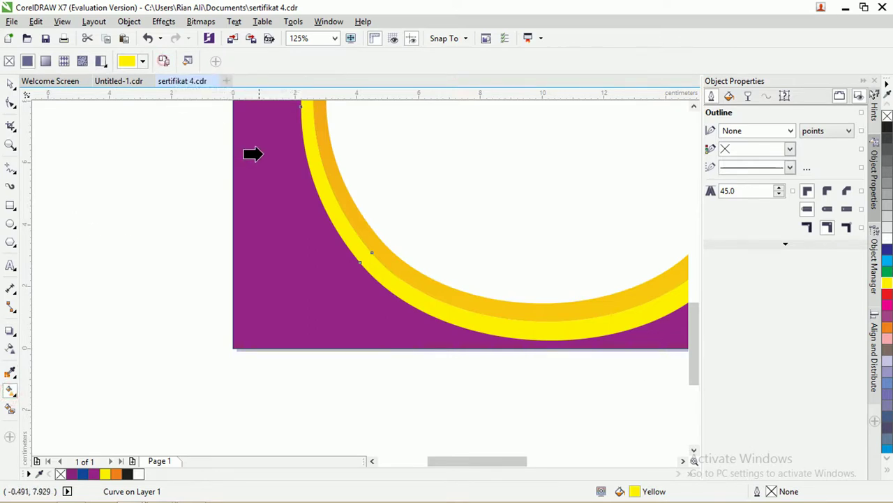
pyautogui.click(314, 142)
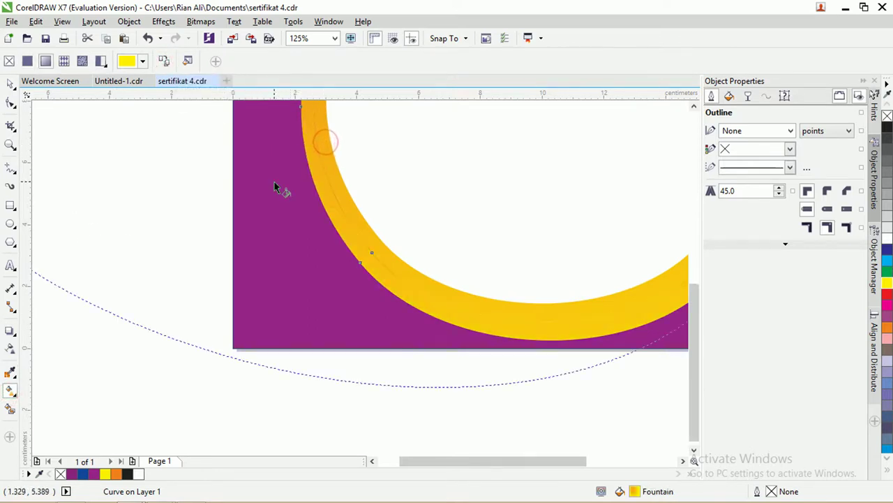
pyautogui.scroll(-2, 340, 189)
pyautogui.scroll(-1, 395, 141)
pyautogui.scroll(3, 375, 146)
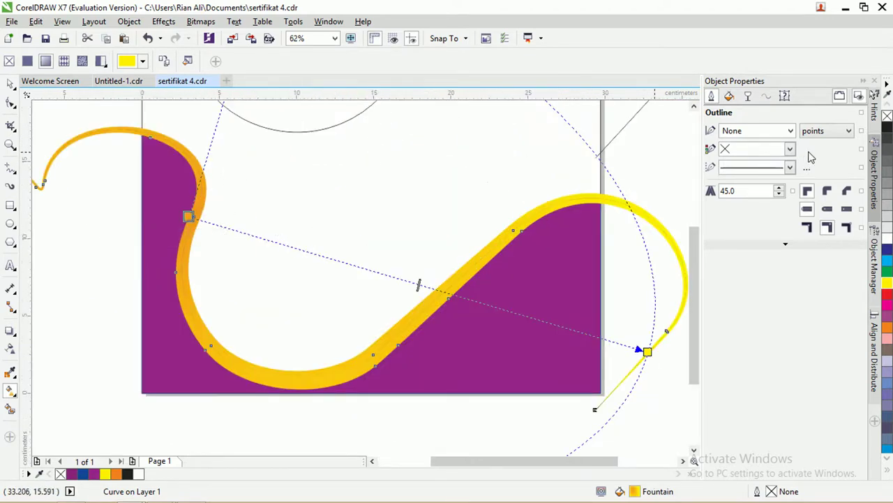
# Step: Change the upper half of the stroke to a linear fountain fill
pyautogui.click(10, 83)
pyautogui.click(115, 102)
pyautogui.click(148, 134)
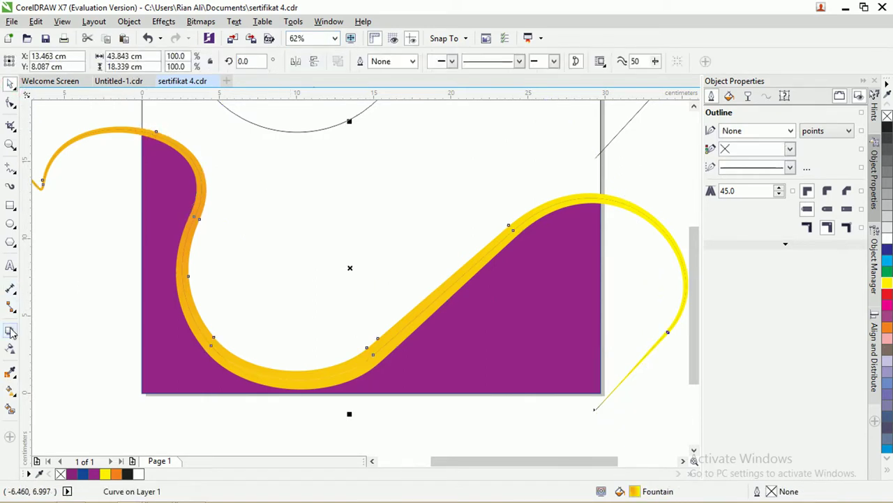
pyautogui.click(11, 390)
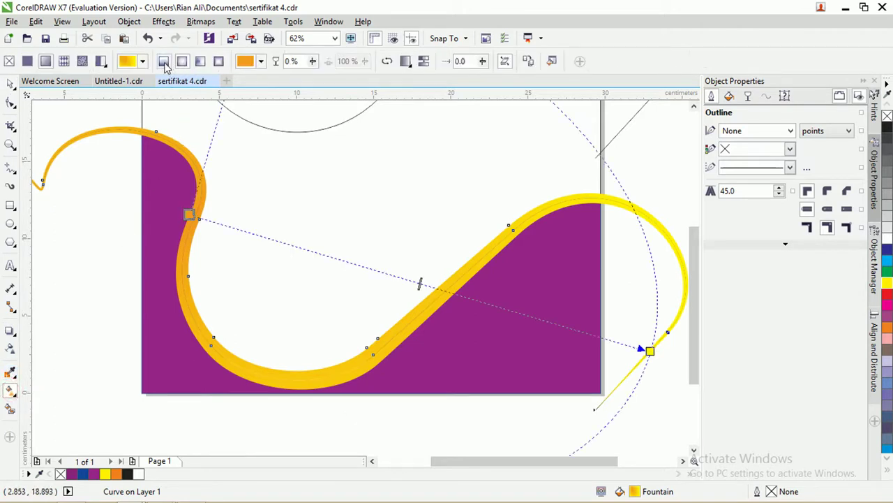
pyautogui.click(165, 61)
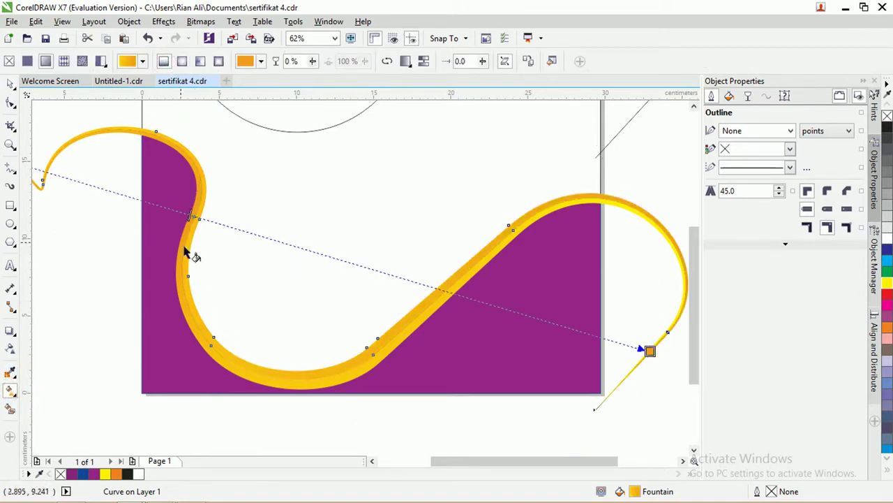
# Step: Move the yellow start of the upper half's linear gradient in close to the stroke's left end
pyautogui.scroll(-5, 140, 176)
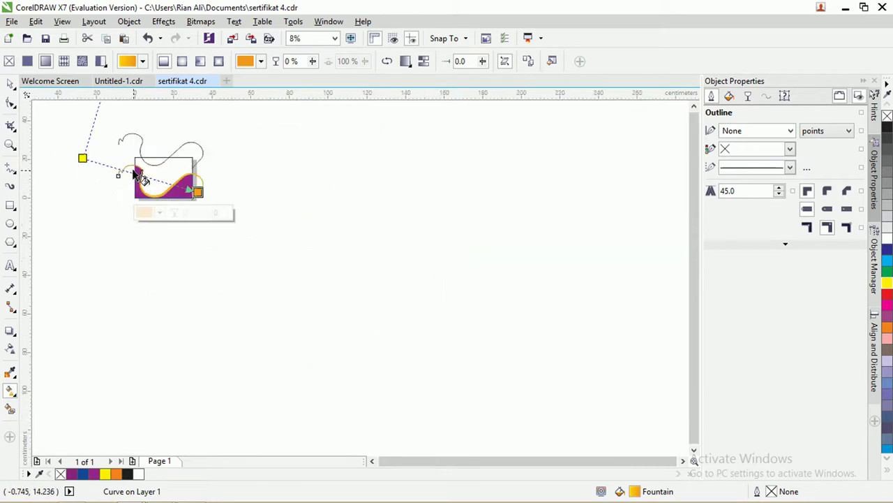
pyautogui.moveTo(82, 157); pyautogui.dragTo(119, 170)
pyautogui.scroll(5, 153, 188)
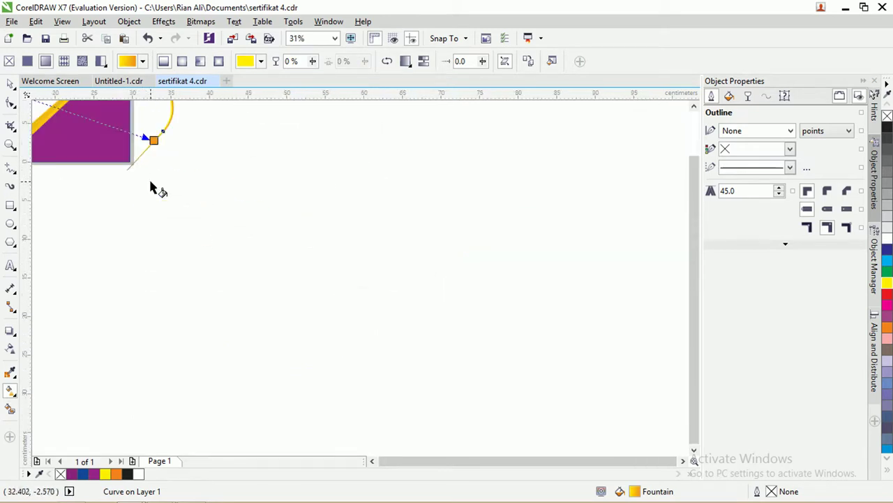
pyautogui.scroll(-5, 176, 197)
pyautogui.scroll(3, 90, 149)
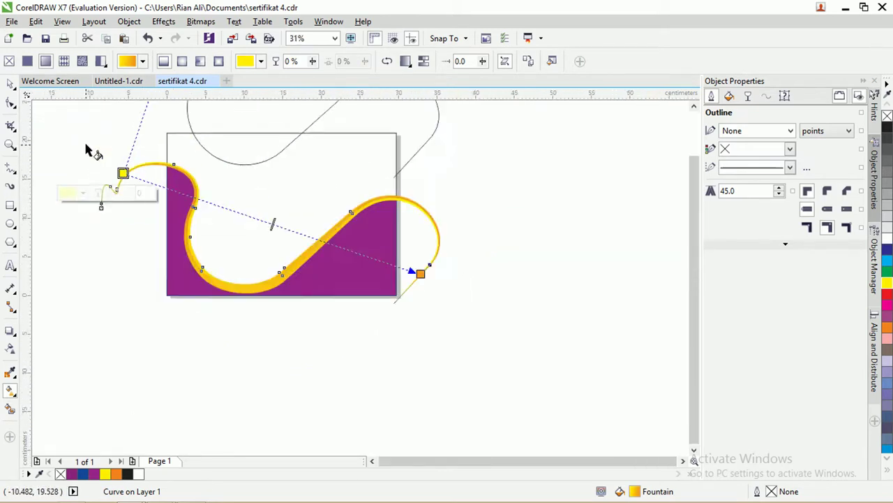
pyautogui.scroll(3, 225, 266)
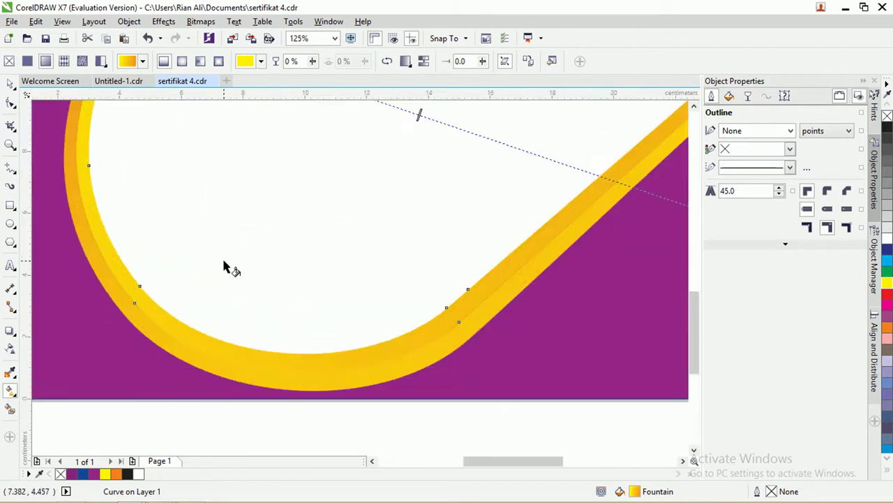
pyautogui.click(10, 83)
pyautogui.click(231, 189)
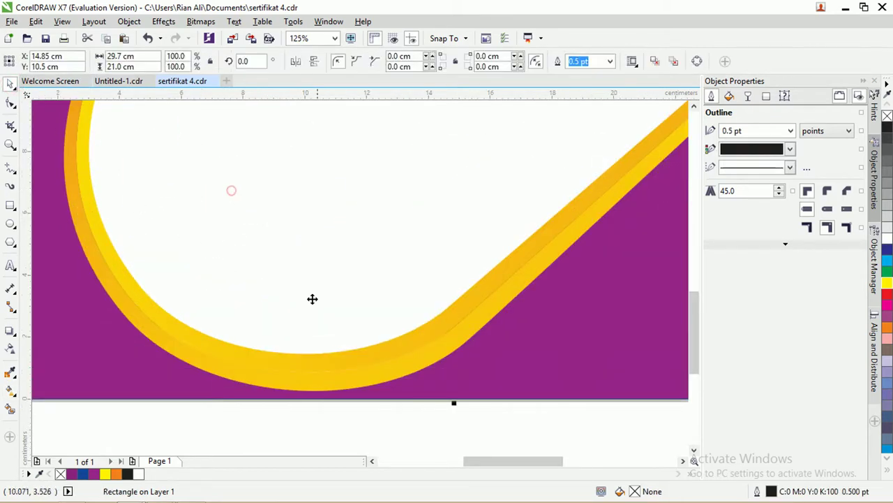
# Step: Change the stroke's lower half to a linear fountain fill and pull its orange end in over the purple area
pyautogui.click(360, 392)
pyautogui.scroll(2, 361, 376)
pyautogui.scroll(-2, 359, 365)
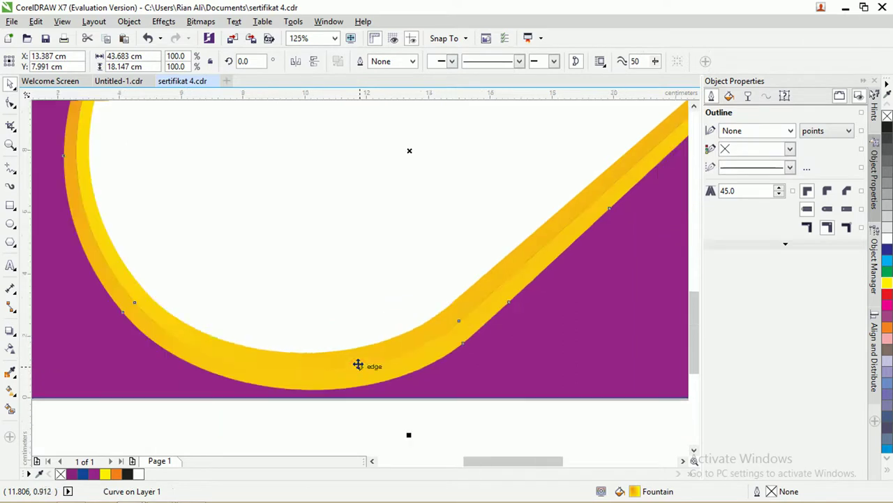
pyautogui.click(10, 391)
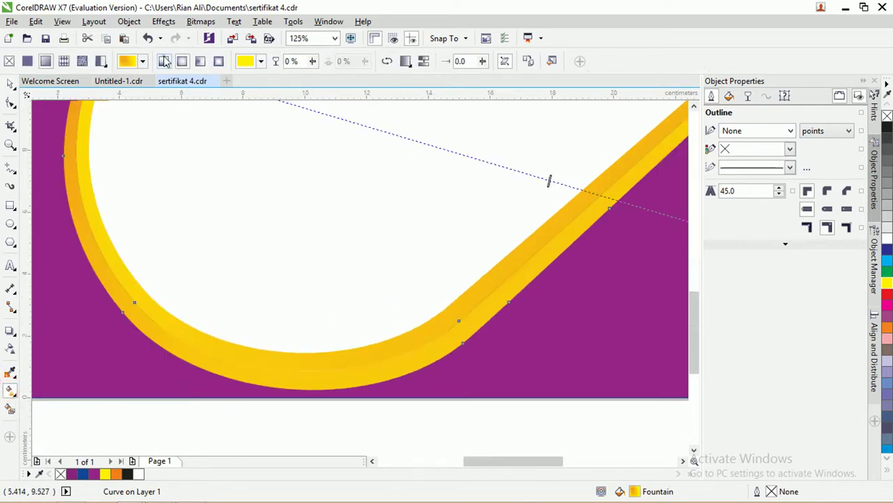
pyautogui.scroll(-4, 203, 178)
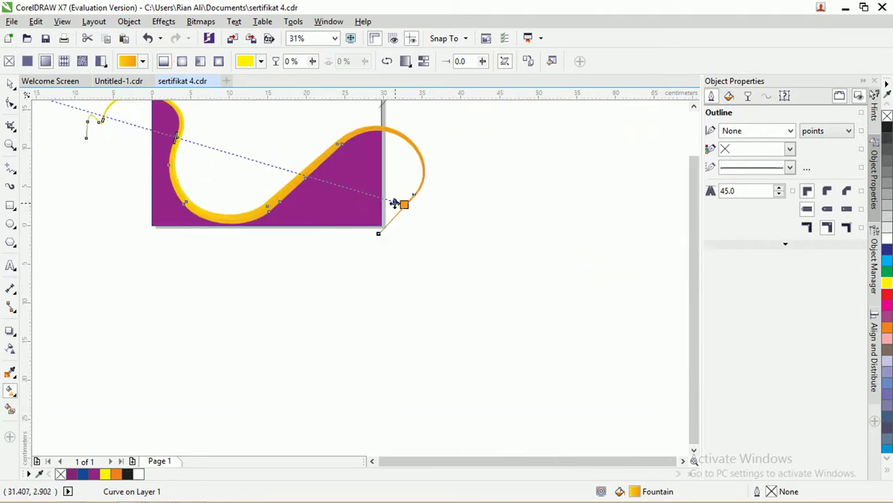
pyautogui.moveTo(394, 202); pyautogui.dragTo(342, 187)
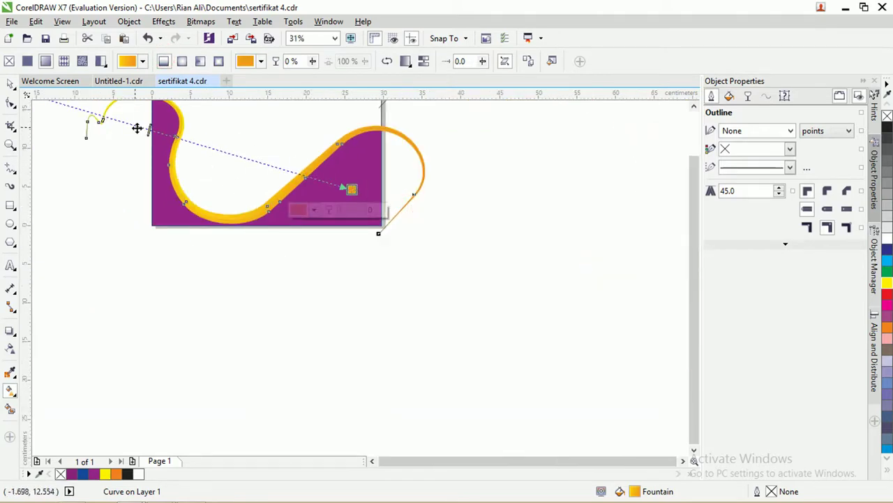
# Step: Move the lower half's yellow gradient start in to the page's left edge and reverse the gradient's colours
pyautogui.scroll(-2, 138, 128)
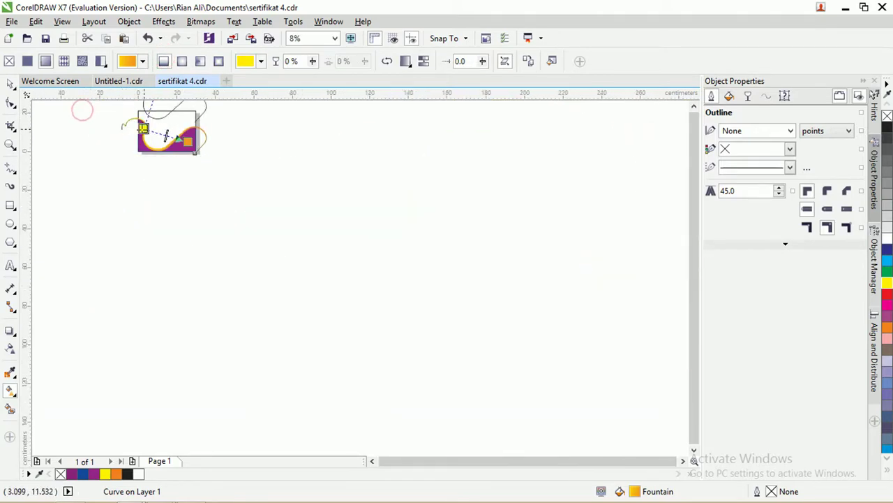
pyautogui.moveTo(86, 111); pyautogui.dragTo(143, 127)
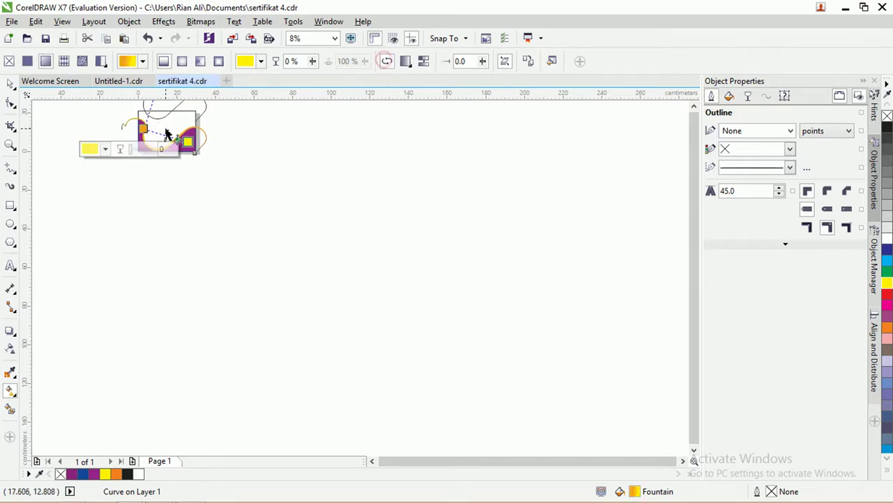
pyautogui.scroll(4, 171, 136)
pyautogui.scroll(-2, 321, 264)
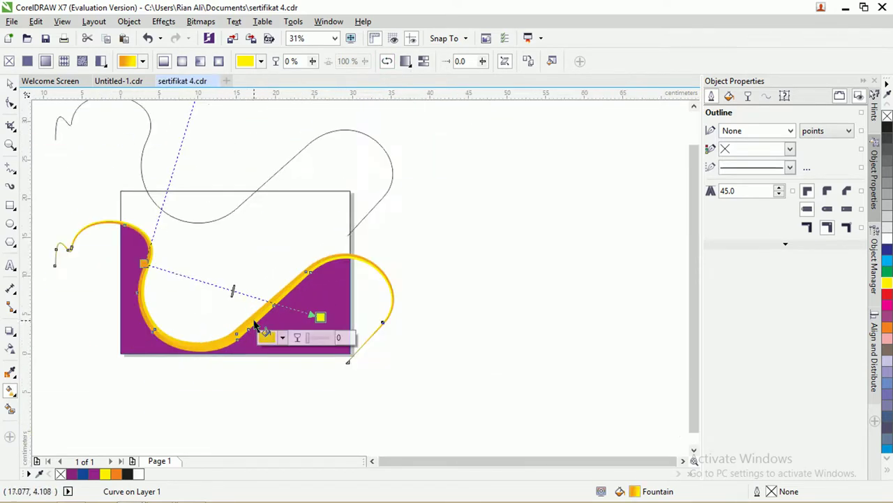
# Step: Pull the yellow end of the lower half's reversed gradient in to just beside the curve's valley, and deselect the stroke
pyautogui.scroll(2, 127, 298)
pyautogui.scroll(-1, 180, 331)
pyautogui.scroll(-2, 180, 330)
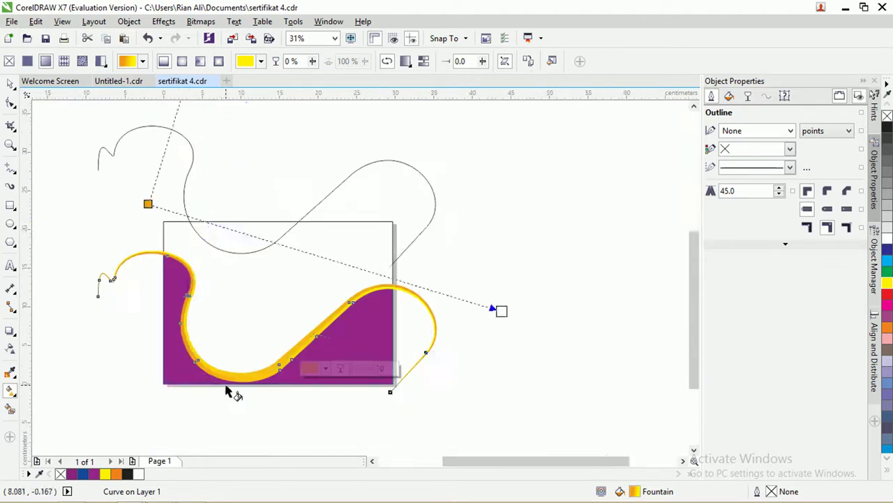
pyautogui.scroll(2, 231, 377)
pyautogui.scroll(-2, 274, 315)
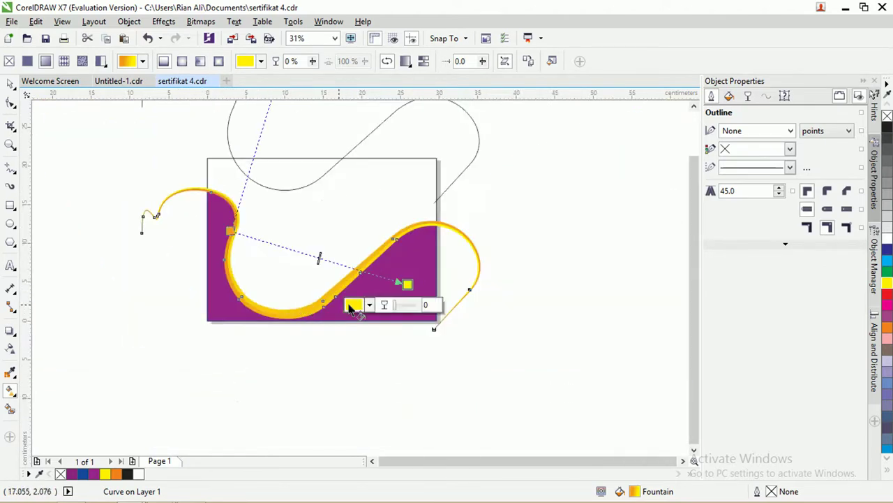
pyautogui.moveTo(409, 289); pyautogui.dragTo(331, 309)
pyautogui.click(11, 83)
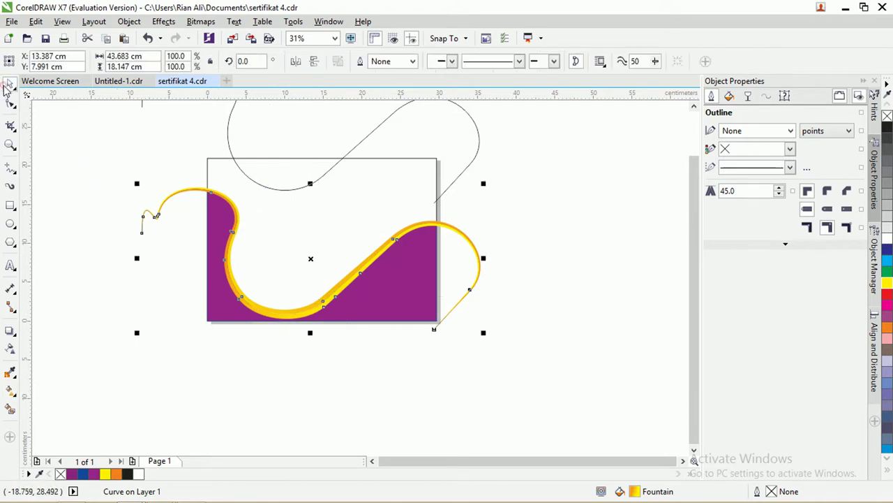
pyautogui.click(508, 187)
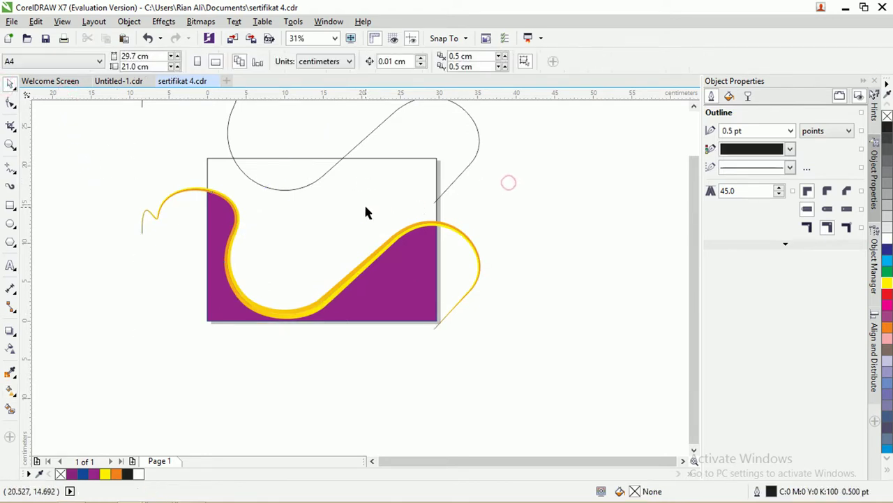
# Step: Fill the purple area beneath the curve with the darker purple C52 M100 Y15 K4
pyautogui.click(391, 279)
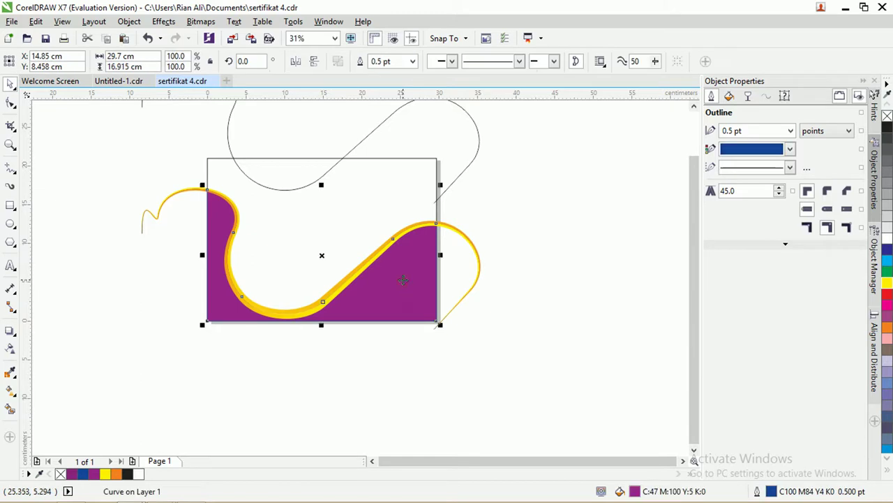
pyautogui.click(93, 474)
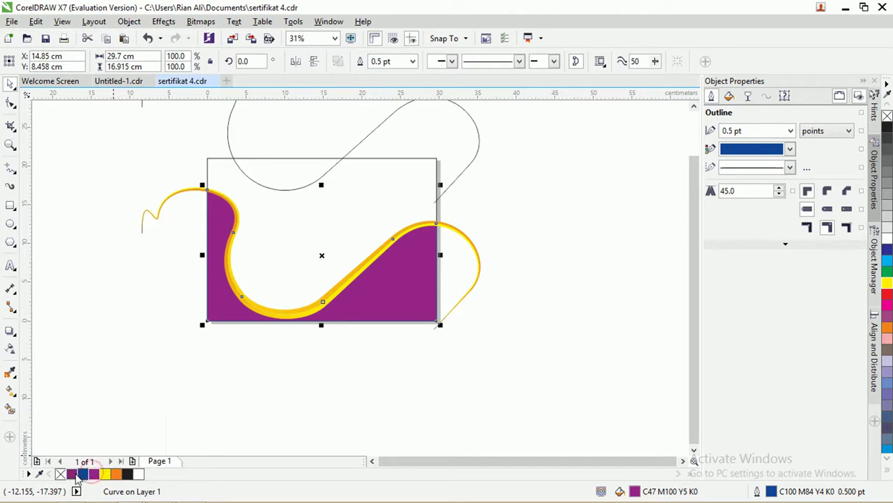
pyautogui.click(259, 415)
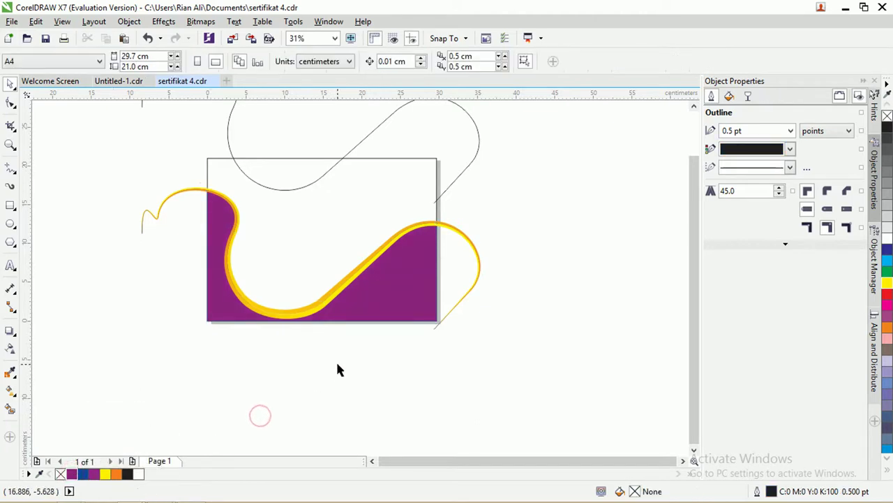
# Step: Apply a left-to-right fountain fill to the purple area, ending in dark purple #4F0061
pyautogui.click(10, 390)
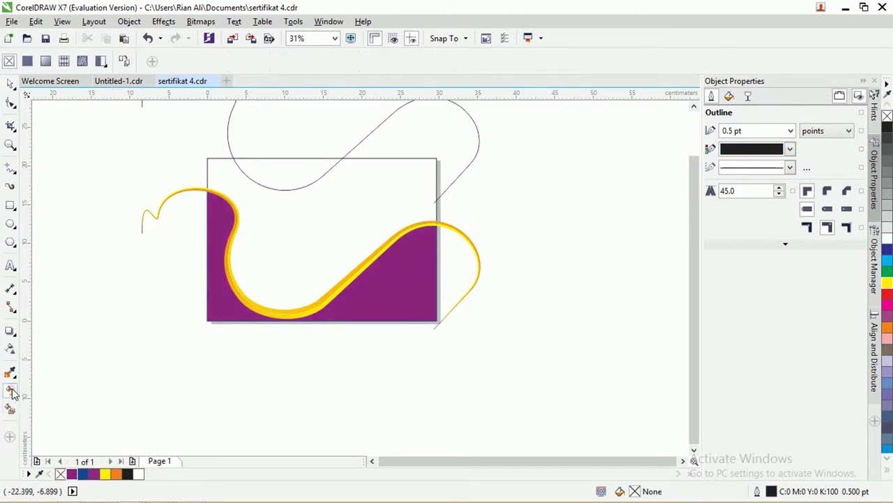
pyautogui.click(258, 301)
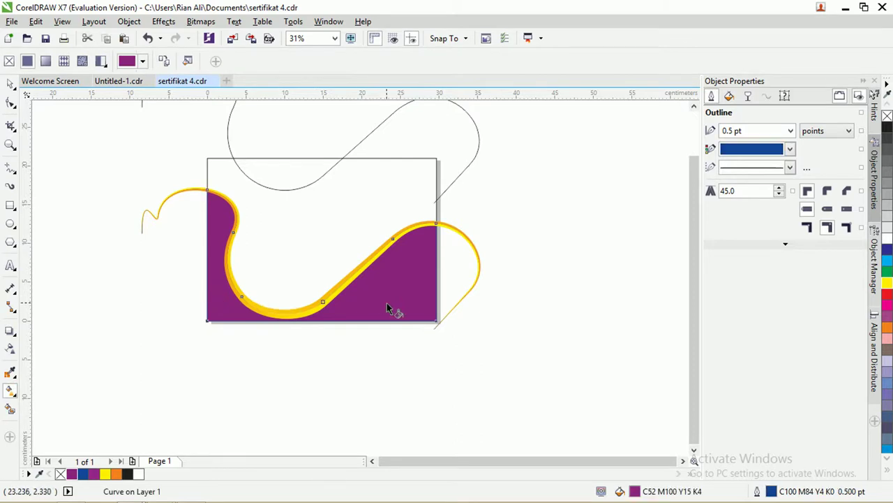
pyautogui.moveTo(218, 294); pyautogui.dragTo(410, 296)
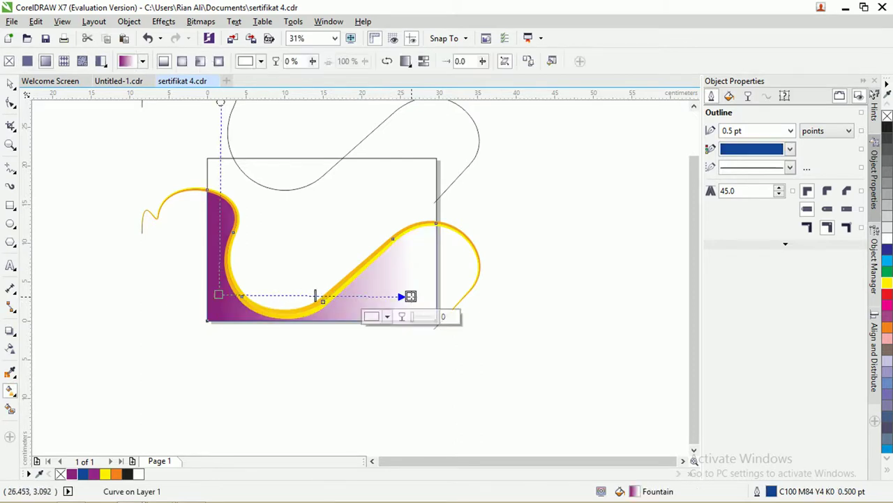
pyautogui.click(386, 316)
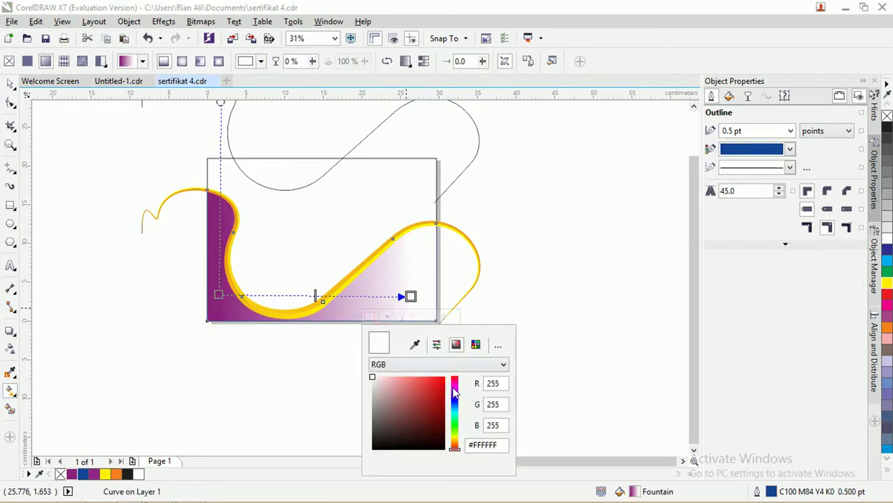
pyautogui.click(455, 388)
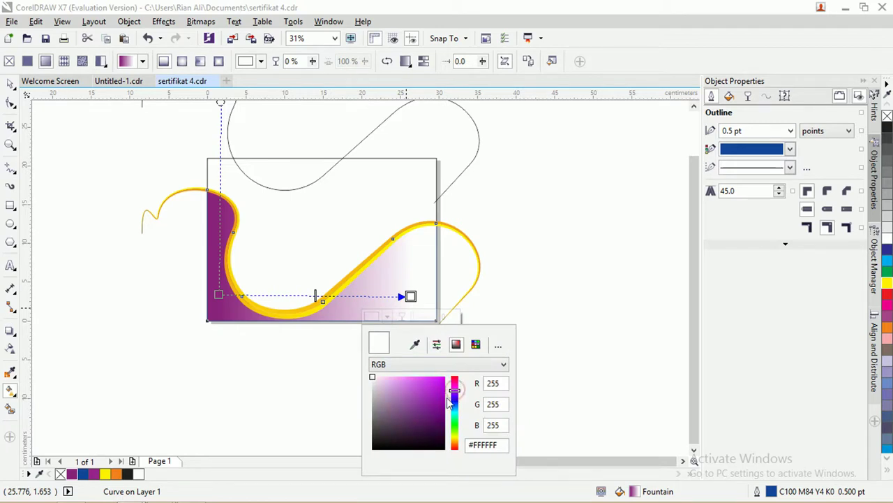
pyautogui.moveTo(445, 401); pyautogui.dragTo(444, 422)
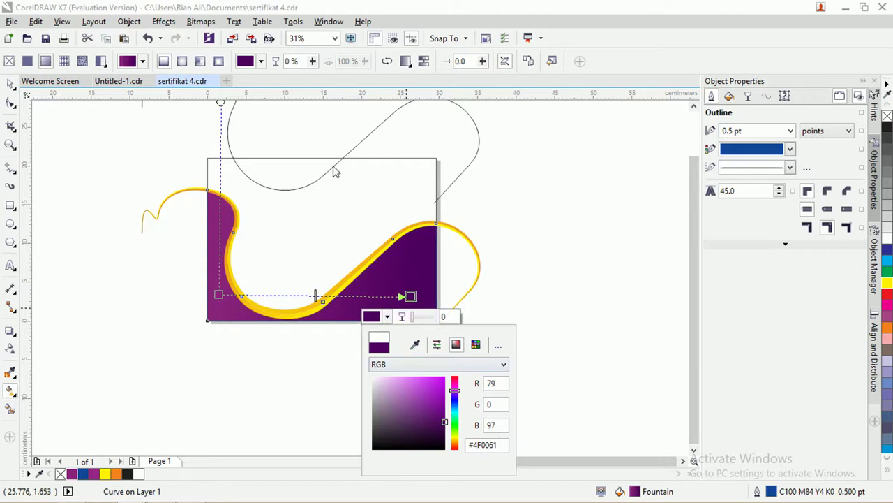
# Step: Make the purple area's fountain fill elliptical, widen it beyond the page's right edge and reverse its colours
pyautogui.click(181, 61)
pyautogui.moveTo(410, 296); pyautogui.dragTo(442, 299)
pyautogui.moveTo(317, 222); pyautogui.dragTo(315, 169)
pyautogui.moveTo(459, 300); pyautogui.dragTo(487, 302)
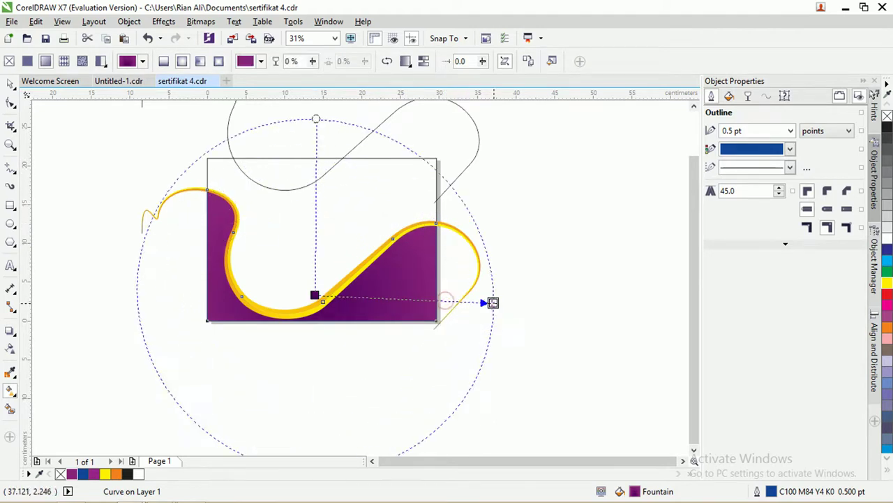
pyautogui.click(386, 61)
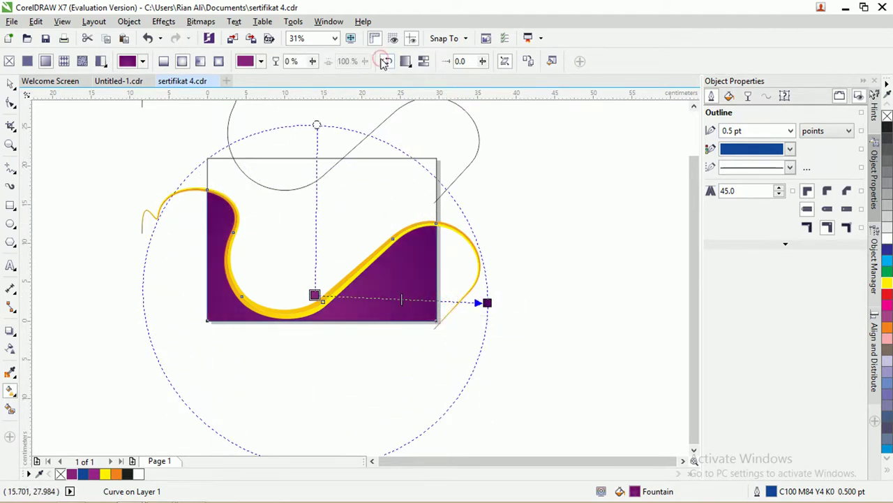
# Step: Move the elliptical gradient's light centre above the curve's rising slope and shorten its radius into the right part of the purple area
pyautogui.moveTo(316, 294); pyautogui.dragTo(351, 233)
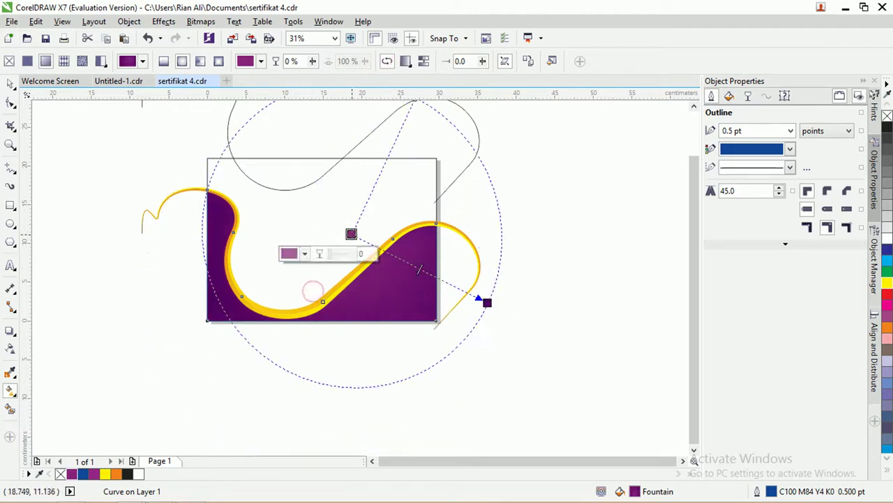
pyautogui.moveTo(486, 303); pyautogui.dragTo(406, 311)
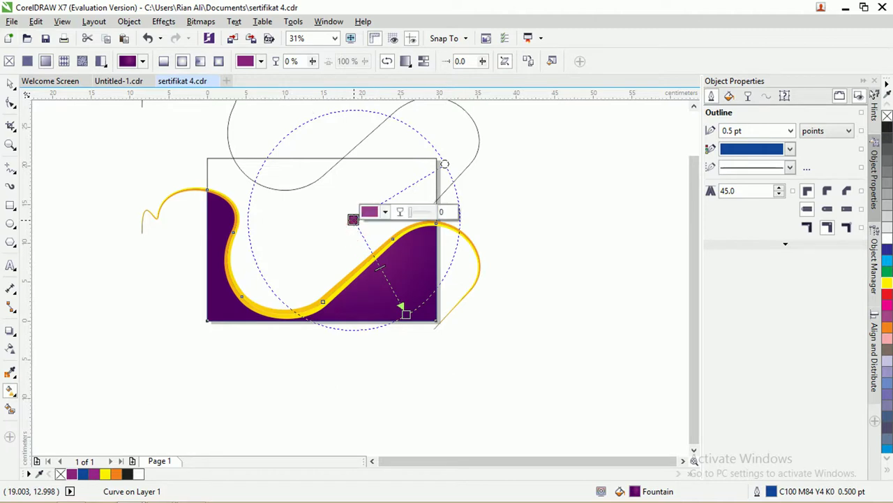
pyautogui.moveTo(352, 232); pyautogui.dragTo(332, 216)
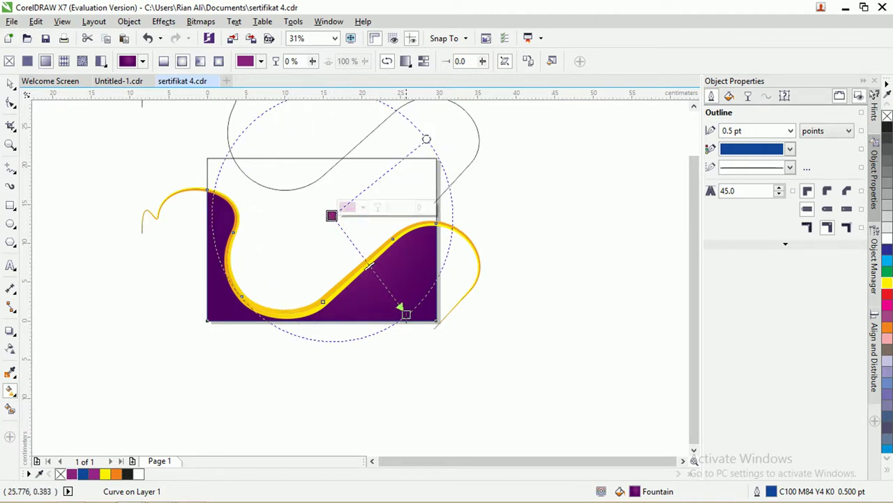
pyautogui.moveTo(407, 313); pyautogui.dragTo(394, 303)
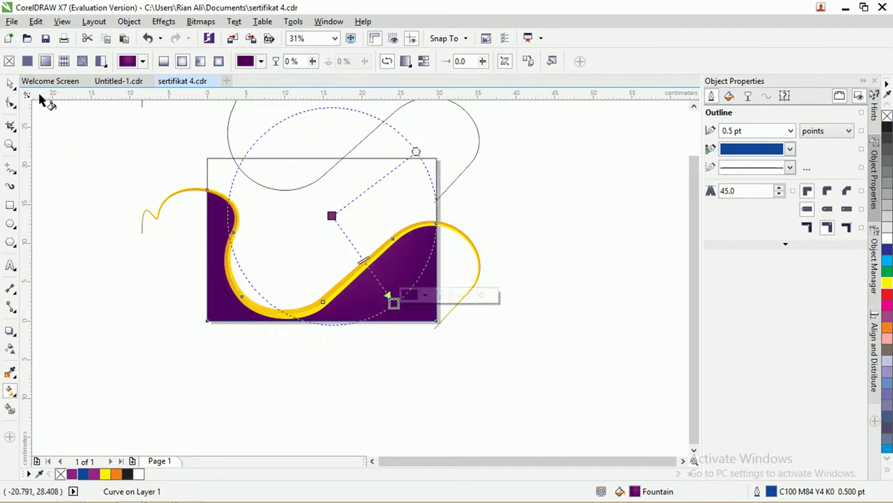
pyautogui.click(10, 83)
pyautogui.click(515, 238)
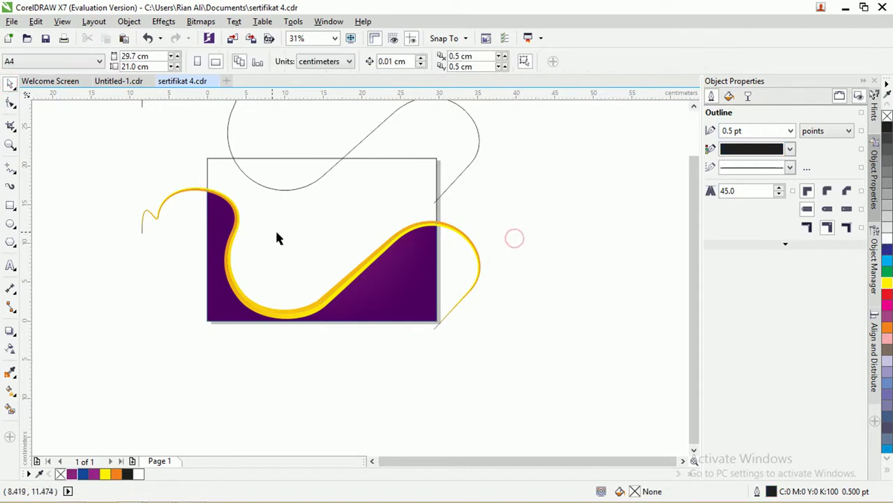
# Step: Delete the nodes at the left end of the thin black curve above the stroke
pyautogui.scroll(-2, 277, 238)
pyautogui.click(272, 207)
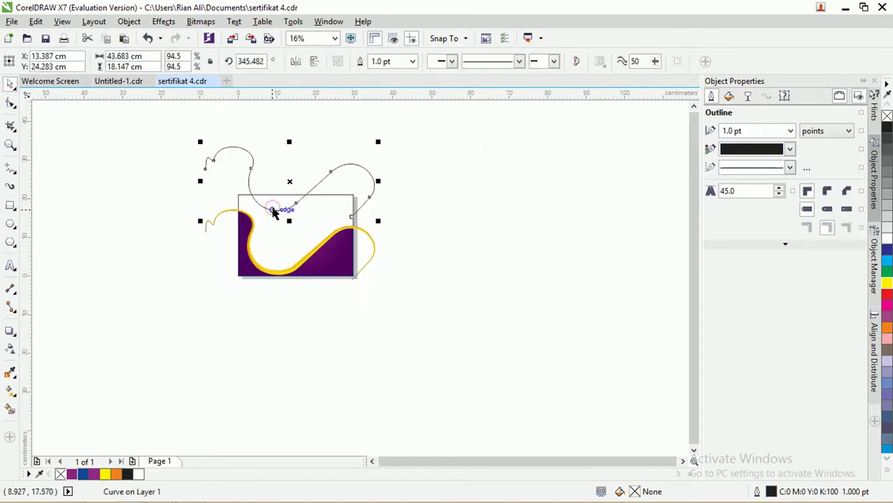
pyautogui.scroll(2, 273, 208)
pyautogui.scroll(-2, 273, 207)
pyautogui.click(10, 103)
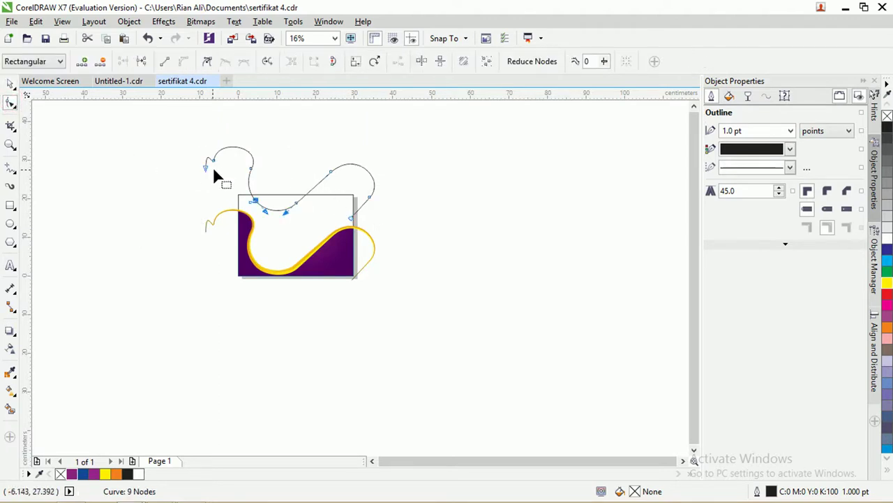
pyautogui.moveTo(191, 149); pyautogui.dragTo(236, 178)
pyautogui.press('Delete')
# Step: Delete the black curve's end node at the page's right edge to remove its straight tail, and deselect the curve
pyautogui.scroll(2, 367, 221)
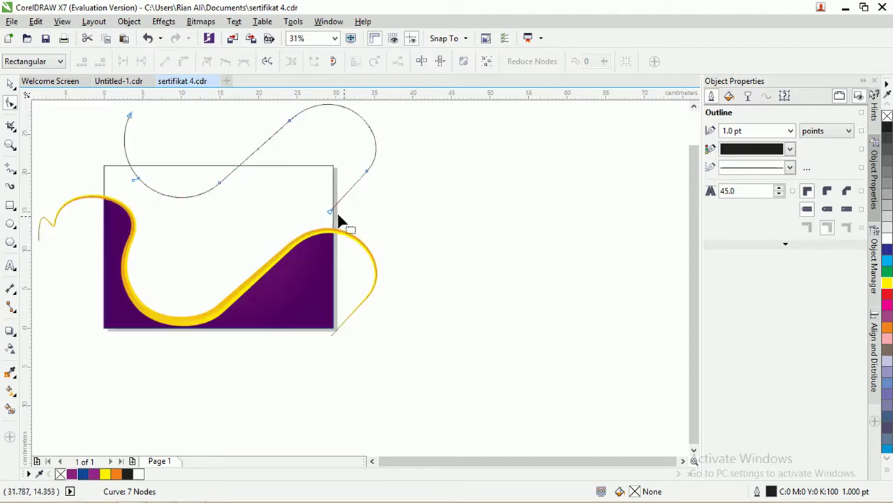
pyautogui.doubleClick(330, 211)
pyautogui.scroll(-2, 367, 150)
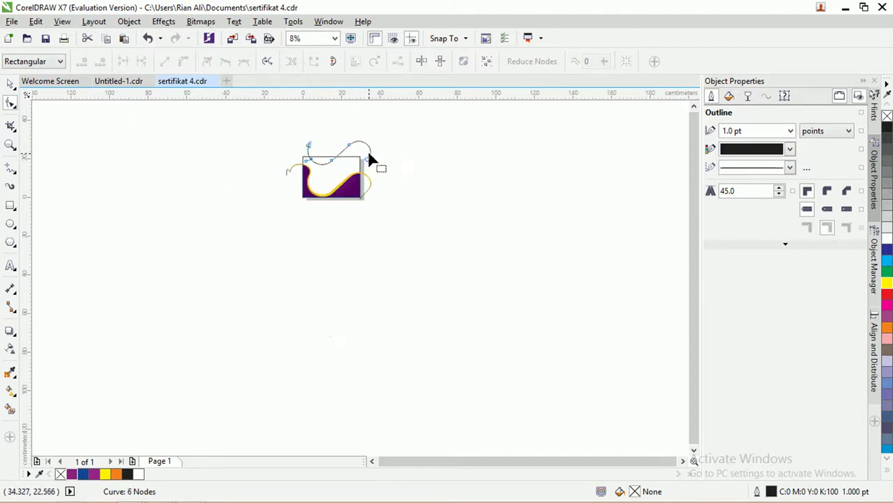
pyautogui.scroll(1, 245, 155)
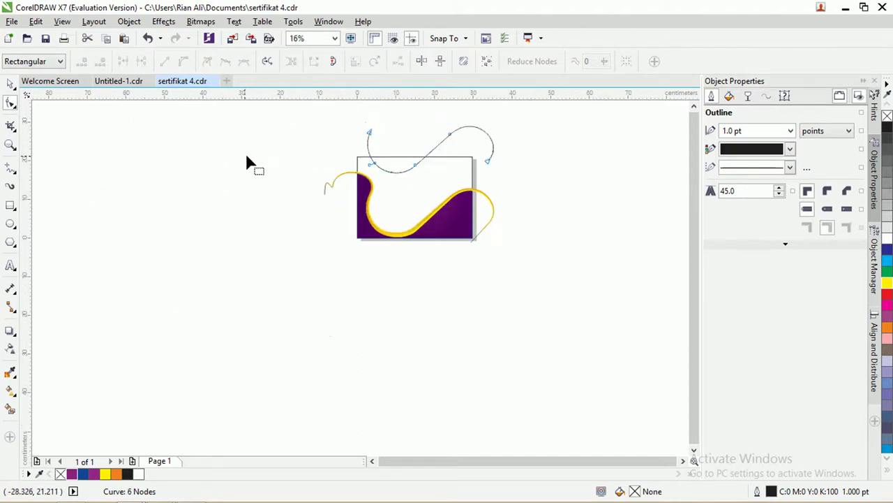
pyautogui.click(10, 83)
pyautogui.click(572, 194)
# Step: Place a copy of the trimmed black curve above the original and select the lower of the two curves
pyautogui.scroll(-1, 488, 175)
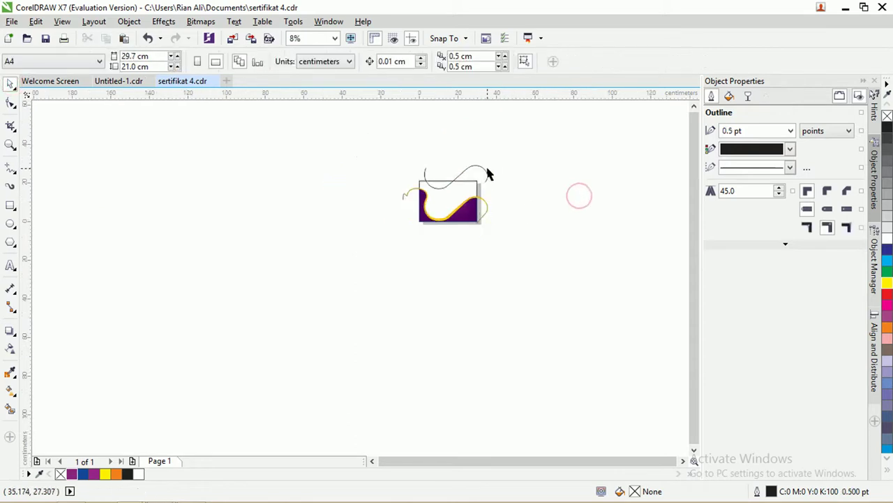
pyautogui.click(487, 175)
pyautogui.moveTo(484, 170)
pyautogui.mouseDown()
pyautogui.moveTo(481, 125)
pyautogui.moveTo(475, 160)
pyautogui.mouseUp()
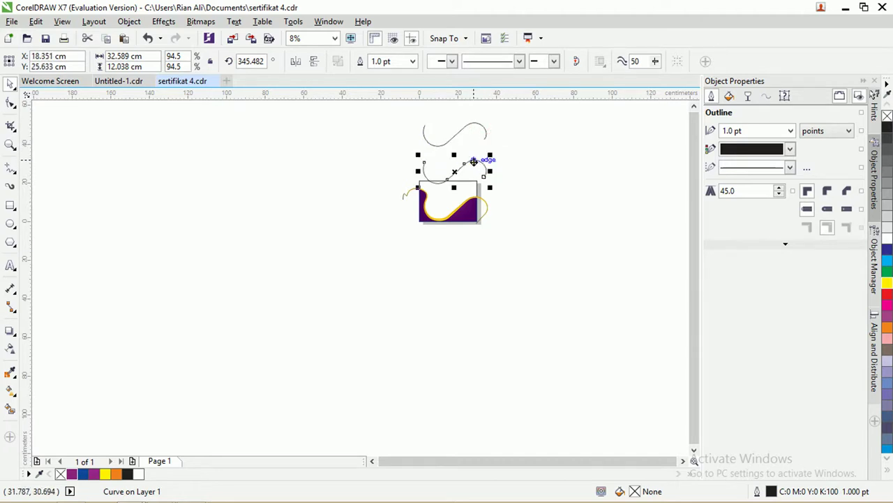
pyautogui.scroll(3, 473, 160)
pyautogui.scroll(-2, 453, 163)
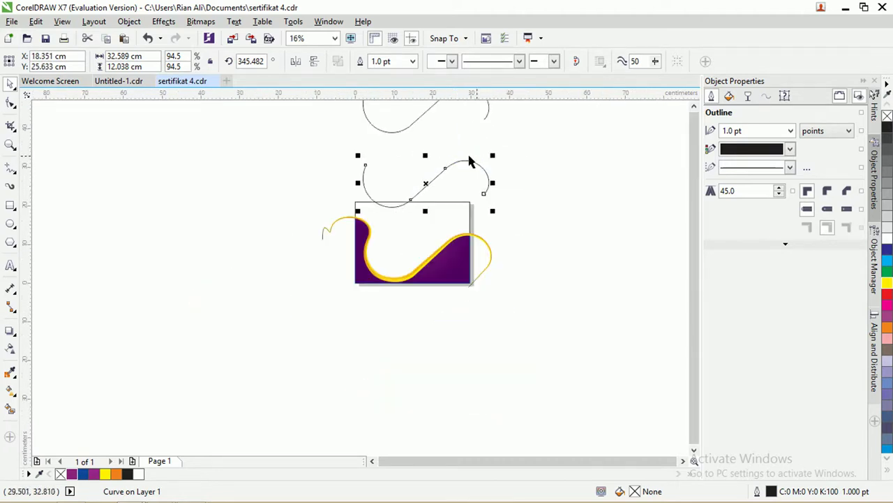
# Step: Blend the two black curves above the page with 20 intermediate steps
pyautogui.keyDown('shift'); pyautogui.click(486, 118); pyautogui.keyUp('shift')
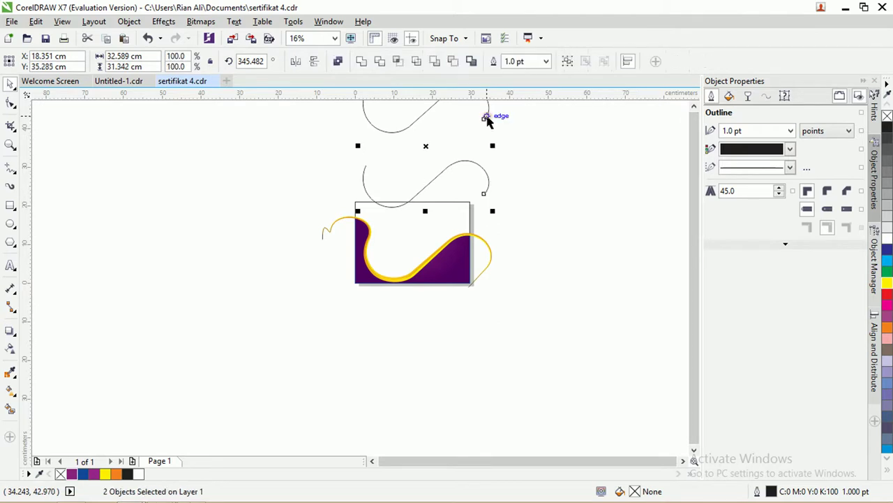
pyautogui.click(11, 338)
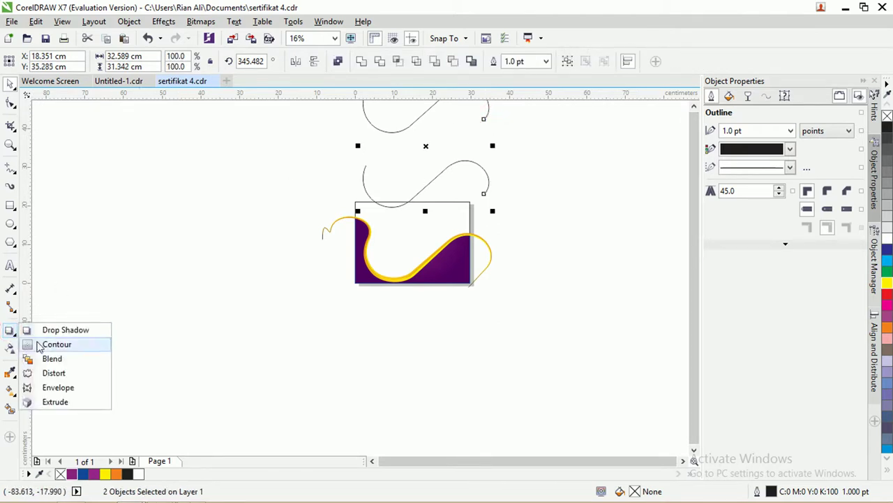
pyautogui.click(53, 359)
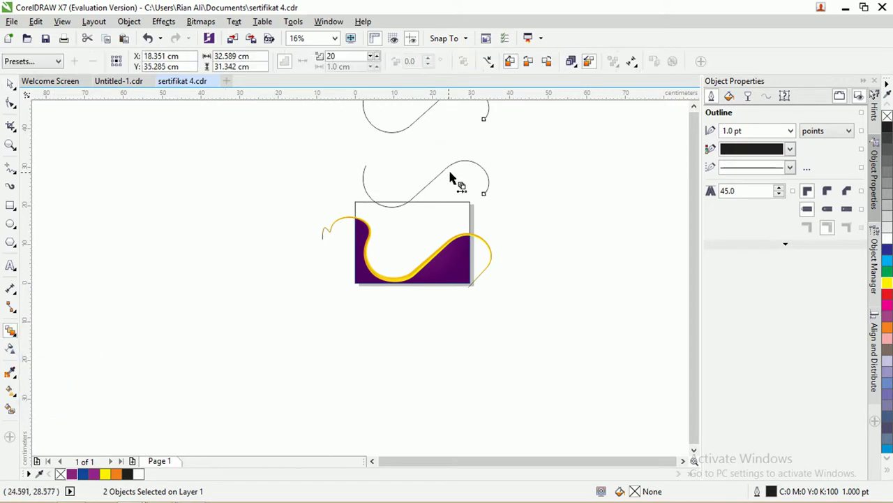
pyautogui.moveTo(445, 168); pyautogui.dragTo(430, 110)
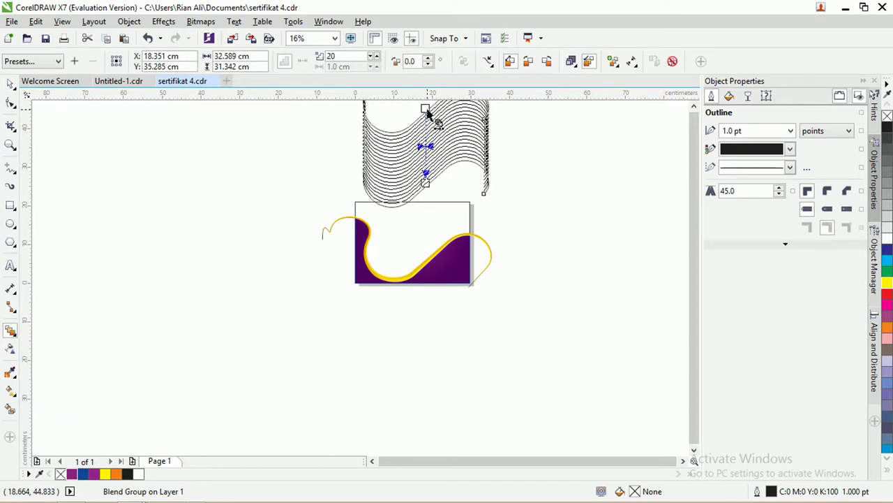
pyautogui.scroll(2, 412, 109)
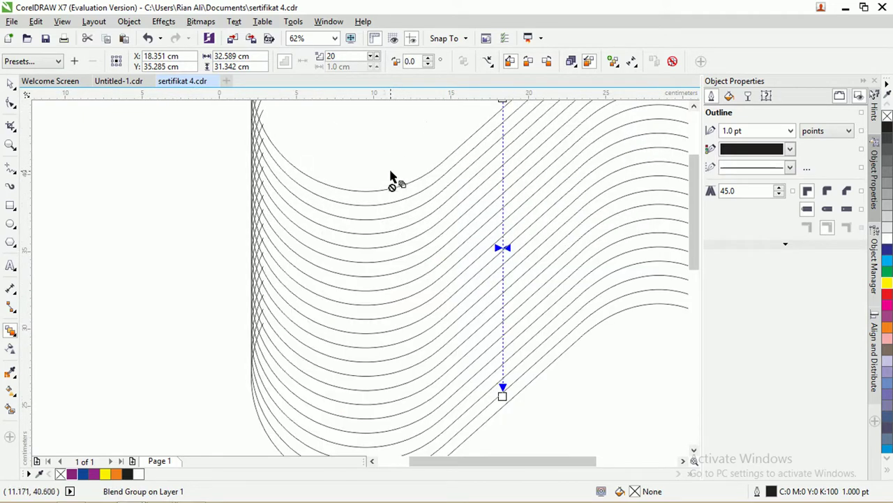
pyautogui.scroll(-1, 393, 179)
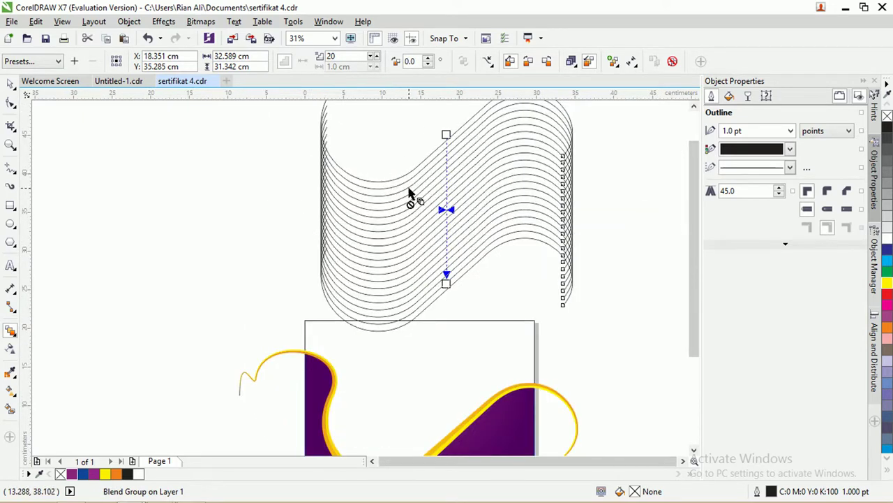
# Step: Select the blend group of curves and rotate it counterclockwise so its rising middle section becomes steeper
pyautogui.click(12, 84)
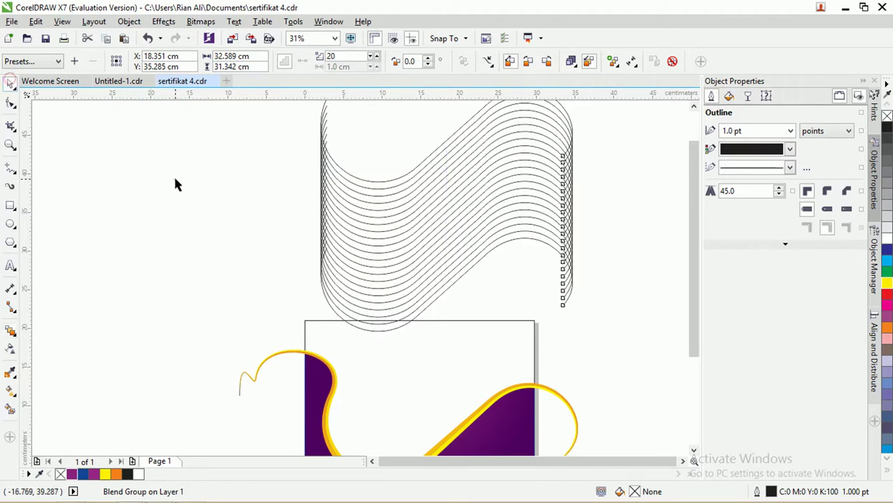
pyautogui.click(174, 175)
pyautogui.click(356, 227)
pyautogui.scroll(-1, 323, 229)
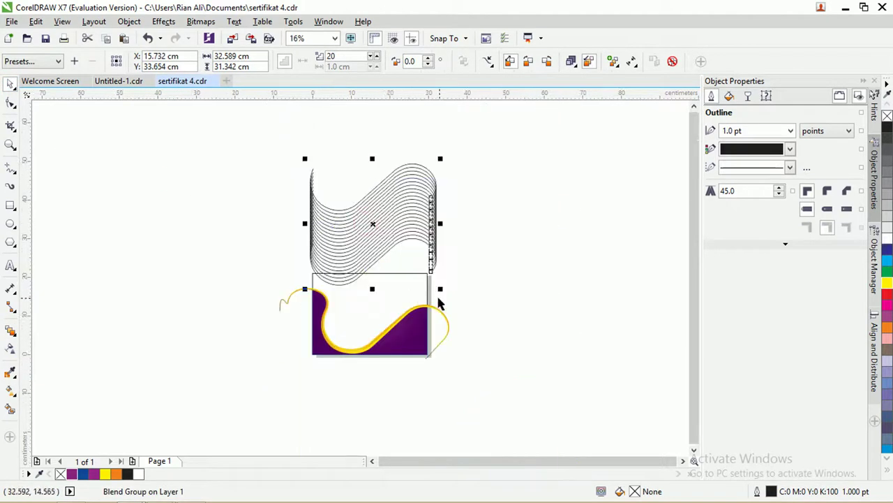
pyautogui.click(409, 219)
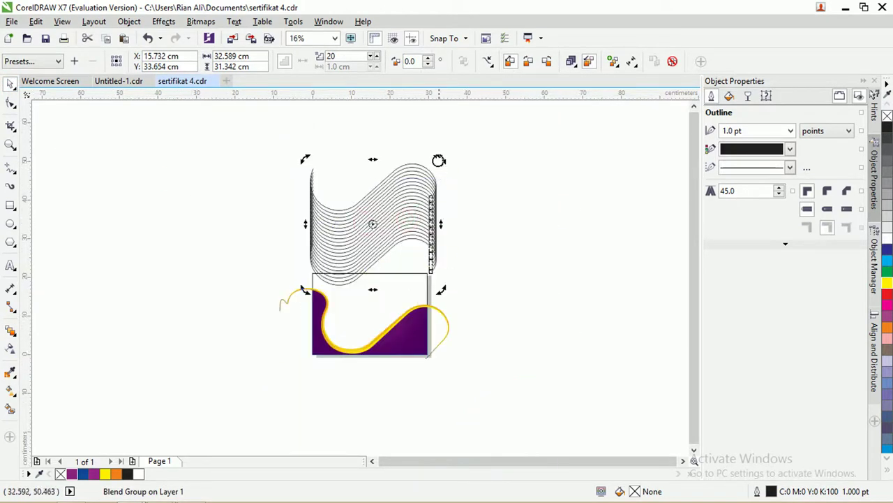
pyautogui.moveTo(439, 160); pyautogui.dragTo(419, 143)
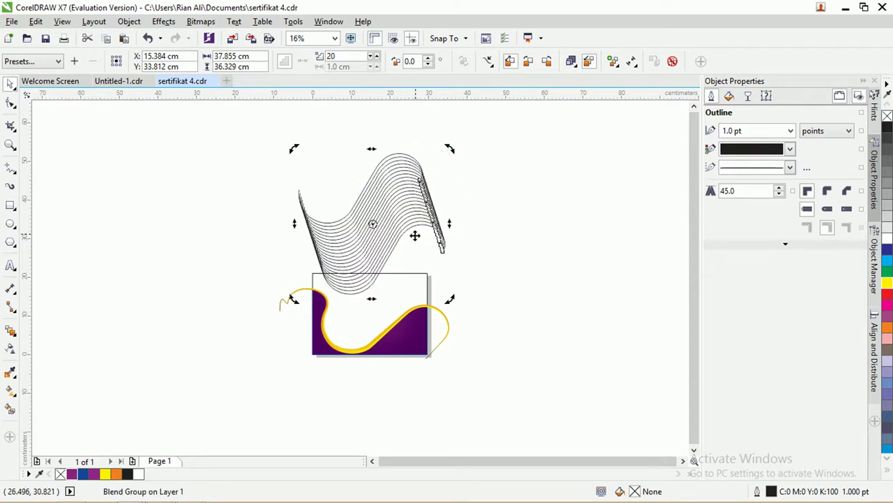
# Step: Widen the blend group to about 59 cm and move it down over the certificate page
pyautogui.click(402, 216)
pyautogui.moveTo(449, 223); pyautogui.dragTo(528, 219)
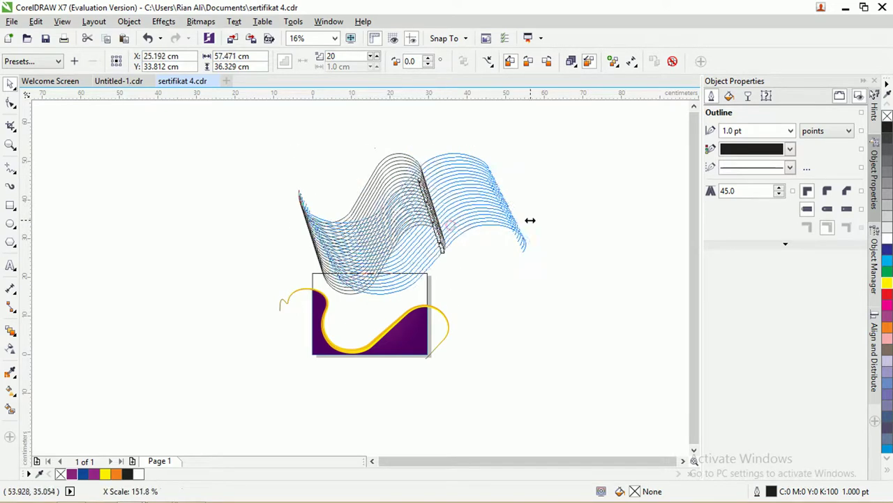
pyautogui.moveTo(457, 224); pyautogui.dragTo(407, 299)
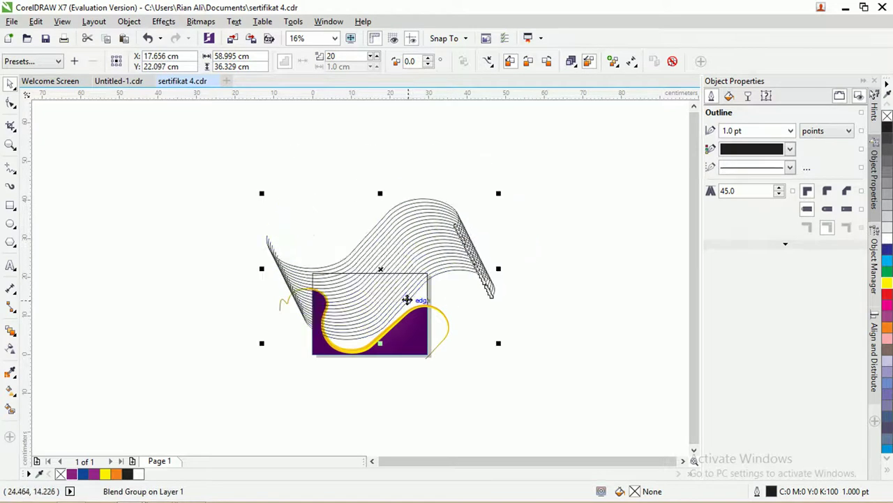
# Step: Rotate the blend group slightly clockwise and move it down and to the left so its lower curves overlap the yellow stroke
pyautogui.scroll(2, 407, 300)
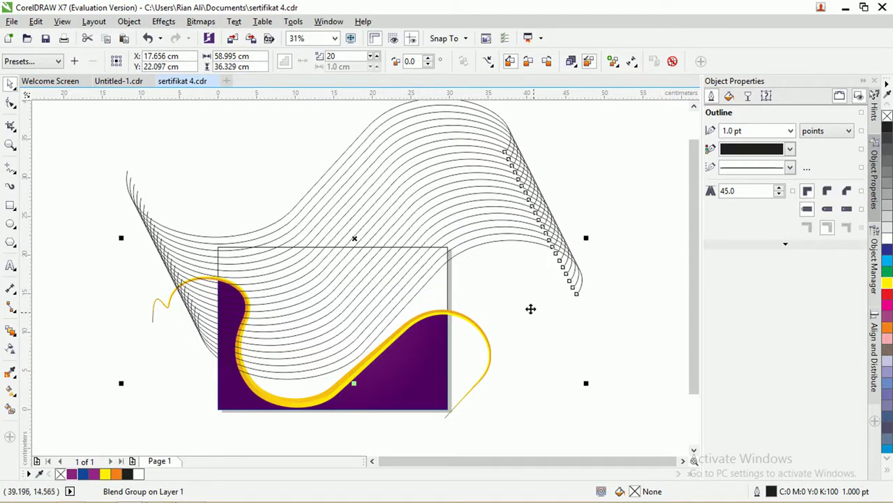
pyautogui.click(504, 238)
pyautogui.moveTo(582, 380); pyautogui.dragTo(569, 409)
pyautogui.moveTo(480, 192); pyautogui.dragTo(462, 221)
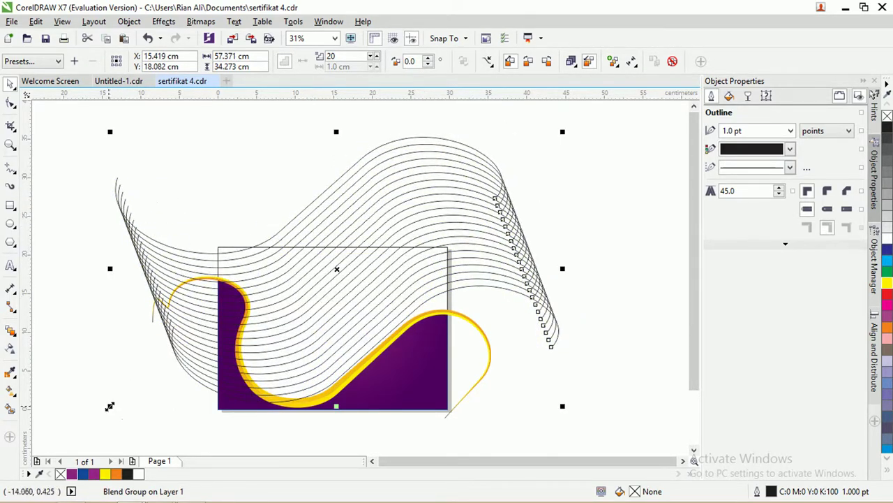
# Step: Scale the blend group down to about 32.8 cm high, narrow it to about 53 cm, and nudge it into place over the page
pyautogui.moveTo(109, 407); pyautogui.dragTo(129, 395)
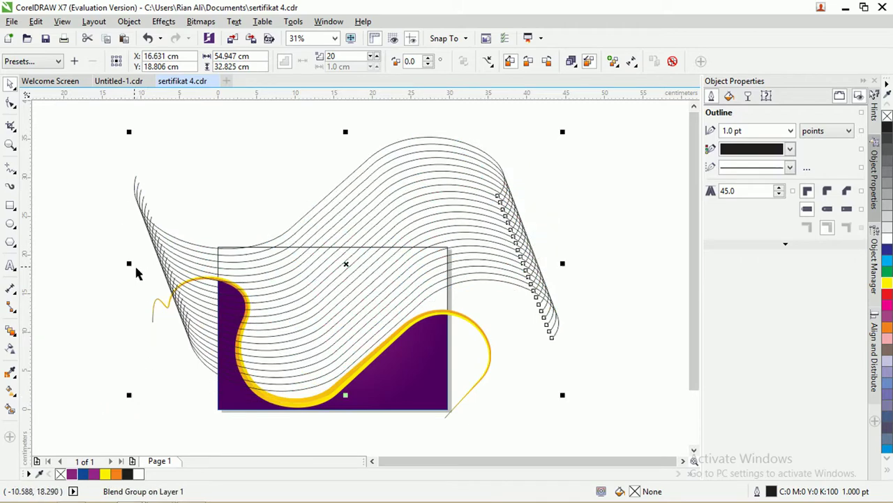
pyautogui.moveTo(131, 264); pyautogui.dragTo(144, 265)
pyautogui.moveTo(314, 285)
pyautogui.mouseDown()
pyautogui.moveTo(305, 288)
pyautogui.moveTo(313, 286)
pyautogui.mouseUp()
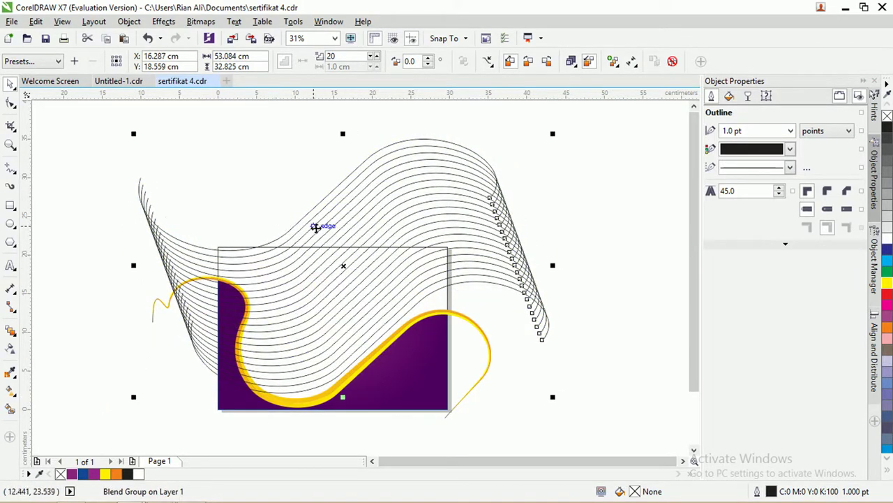
# Step: Stretch the blend group's height to about 34.8 cm and reposition it so its lowest curve reaches the yellow stroke
pyautogui.moveTo(345, 135); pyautogui.dragTo(340, 118)
pyautogui.moveTo(445, 256); pyautogui.dragTo(443, 256)
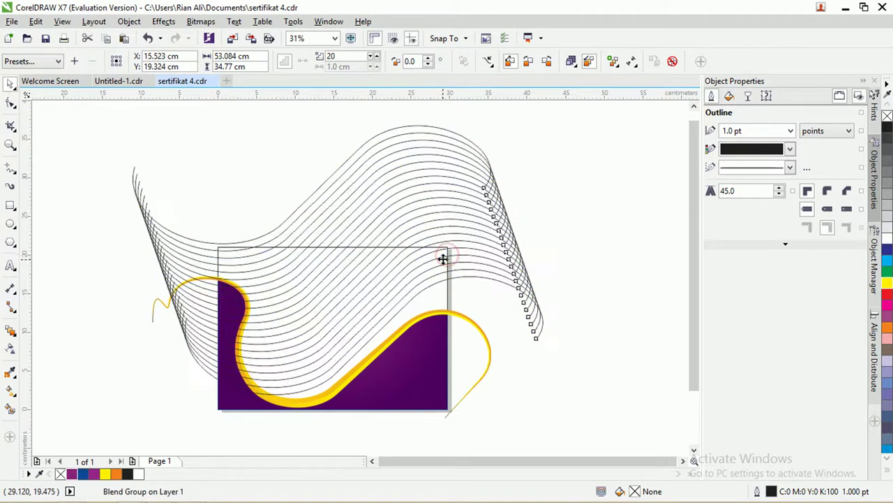
pyautogui.moveTo(543, 337); pyautogui.dragTo(492, 255)
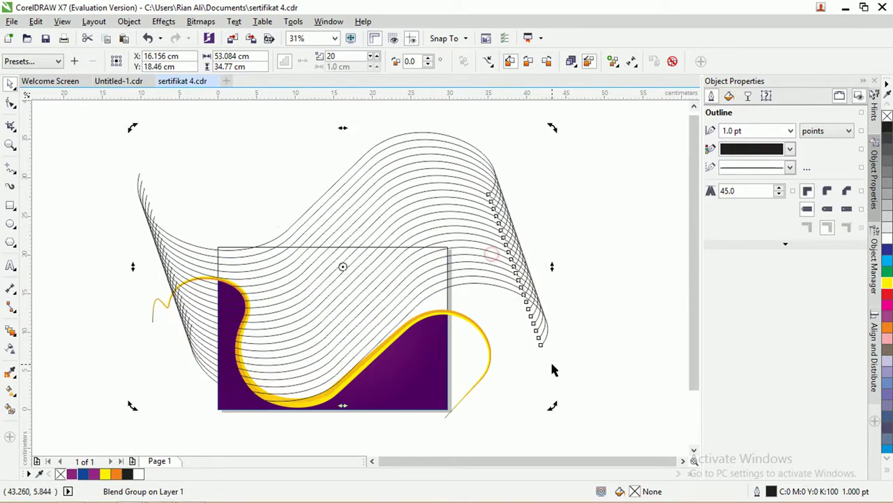
# Step: Rotate the blend group further clockwise in small amounts so the wavy lines rise more gently across the page
pyautogui.moveTo(555, 405); pyautogui.dragTo(543, 424)
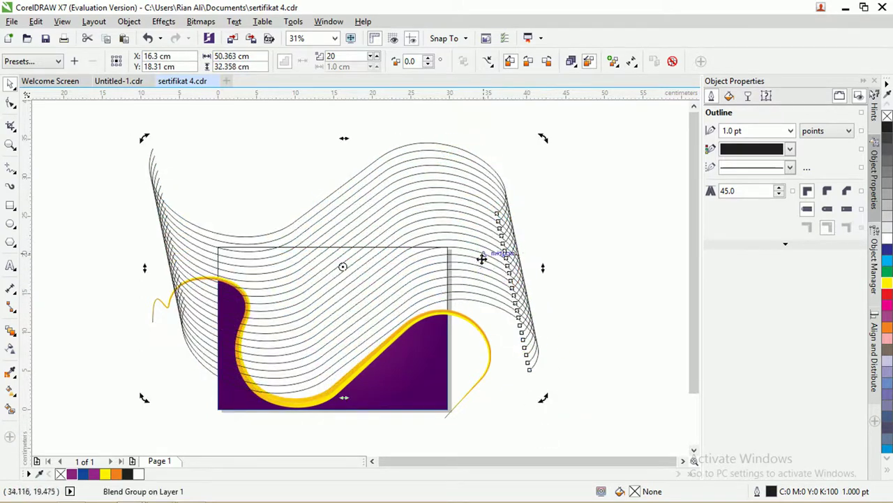
pyautogui.click(463, 222)
pyautogui.click(489, 182)
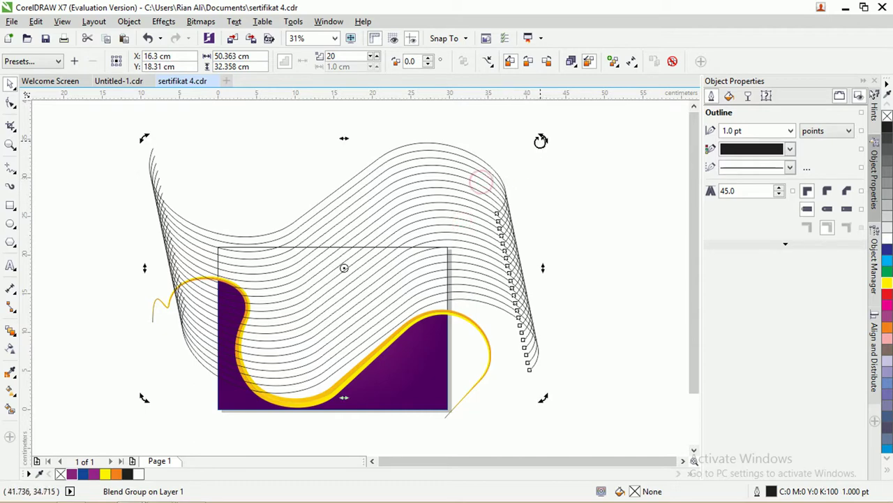
pyautogui.moveTo(541, 140); pyautogui.dragTo(544, 136)
pyautogui.moveTo(466, 211); pyautogui.dragTo(442, 222)
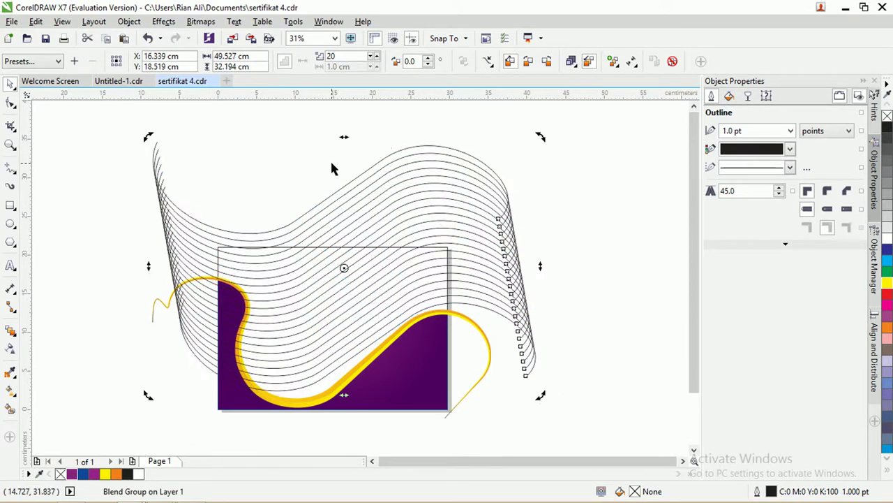
# Step: Increase the number of steps in the blend group to 43 for denser wavy lines
pyautogui.click(376, 55)
pyautogui.click(376, 55)
pyautogui.click(376, 55)
pyautogui.click(376, 56)
pyautogui.click(376, 55)
pyautogui.click(376, 55)
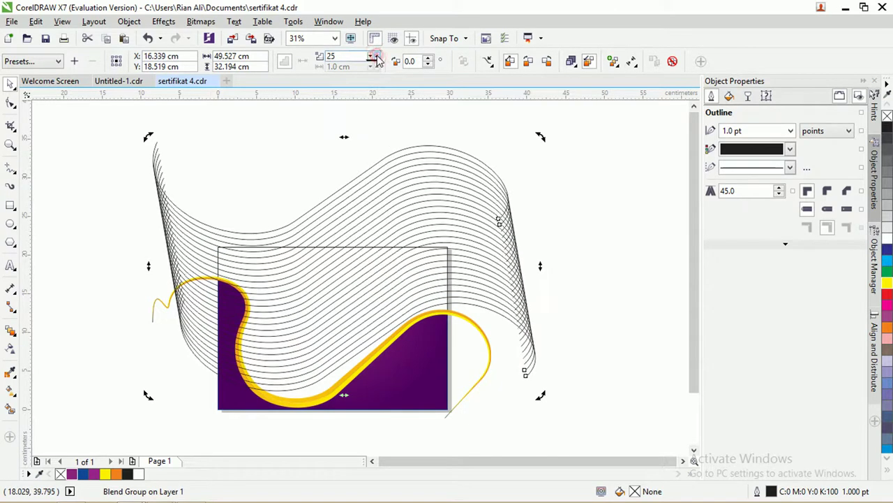
pyautogui.click(376, 55)
pyautogui.click(376, 55)
pyautogui.click(376, 56)
pyautogui.click(376, 55)
pyautogui.click(377, 55)
pyautogui.click(377, 55)
pyautogui.click(376, 56)
pyautogui.click(376, 55)
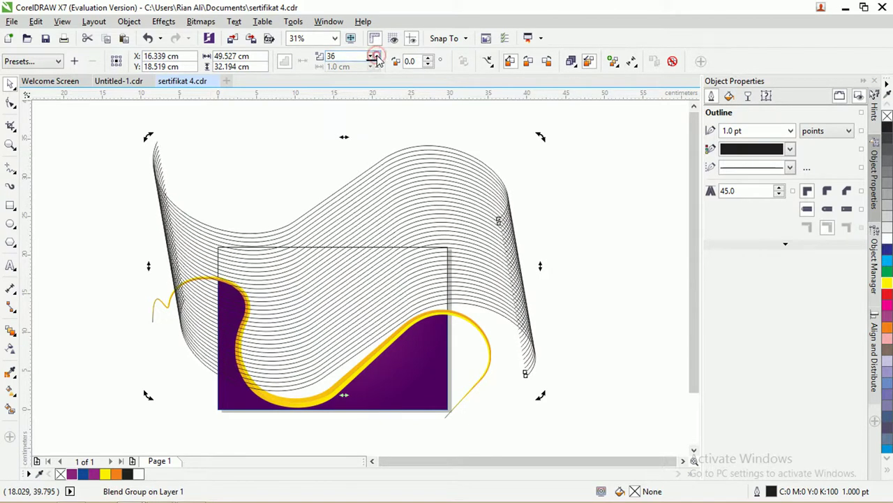
pyautogui.click(376, 55)
pyautogui.click(376, 56)
pyautogui.click(376, 55)
pyautogui.click(377, 55)
pyautogui.click(377, 55)
pyautogui.click(377, 55)
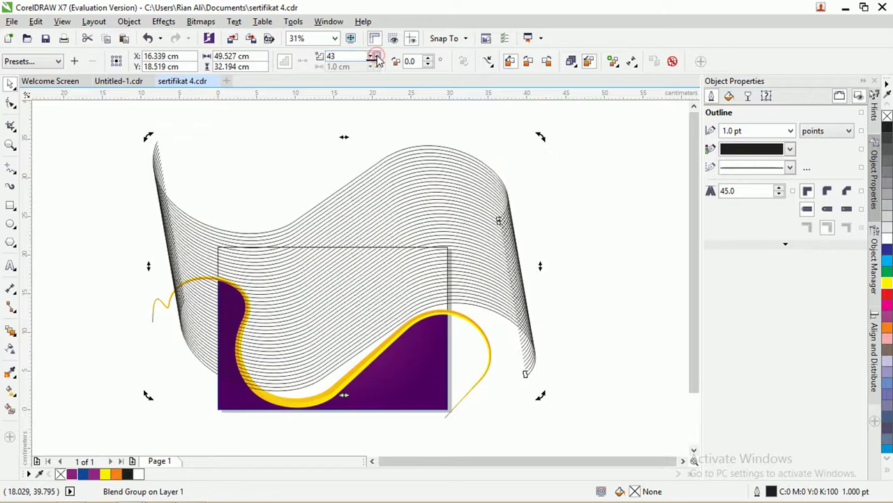
# Step: Move the wavy line blend down over the page and stretch it upward to about 33.67 cm high
pyautogui.click(469, 216)
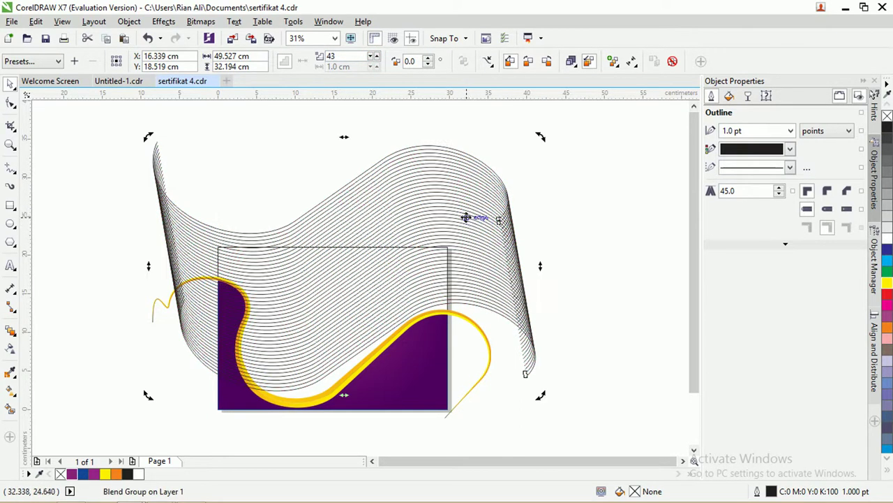
pyautogui.click(465, 214)
pyautogui.click(463, 211)
pyautogui.click(461, 213)
pyautogui.moveTo(461, 213); pyautogui.dragTo(439, 230)
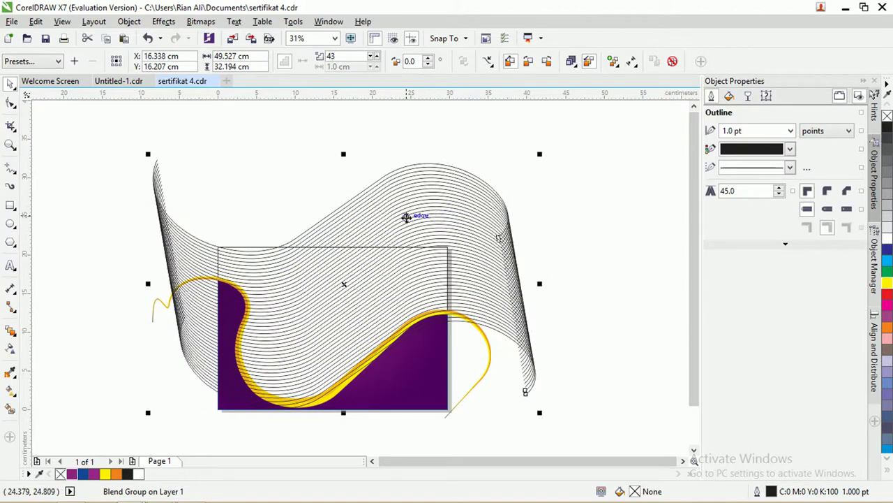
pyautogui.moveTo(344, 155); pyautogui.dragTo(343, 143)
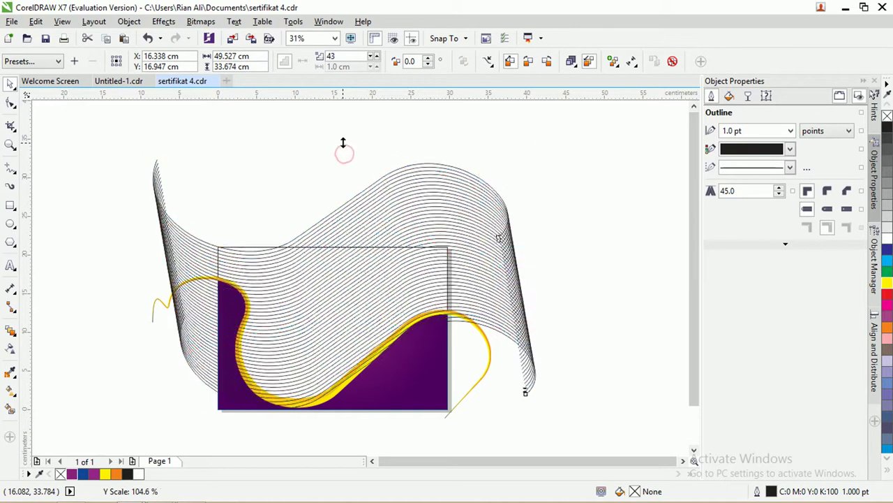
# Step: Set the number of steps in the wavy line blend to 46
pyautogui.click(381, 56)
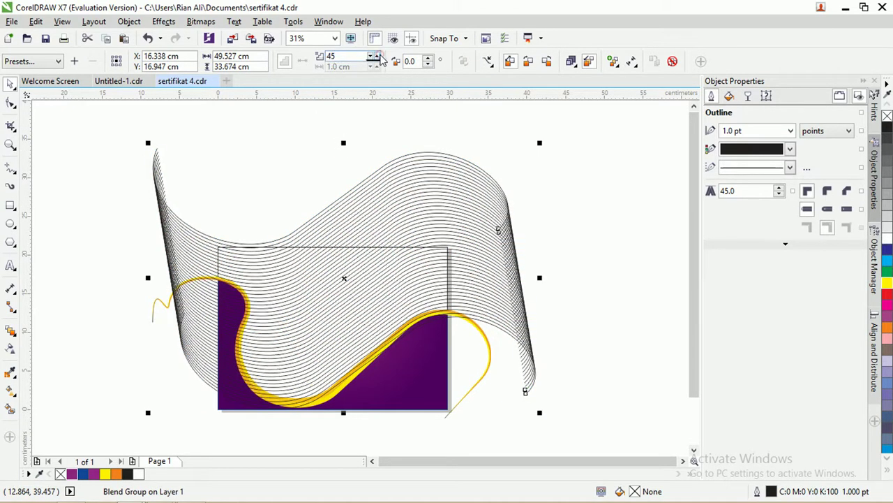
pyautogui.click(342, 133)
pyautogui.click(385, 203)
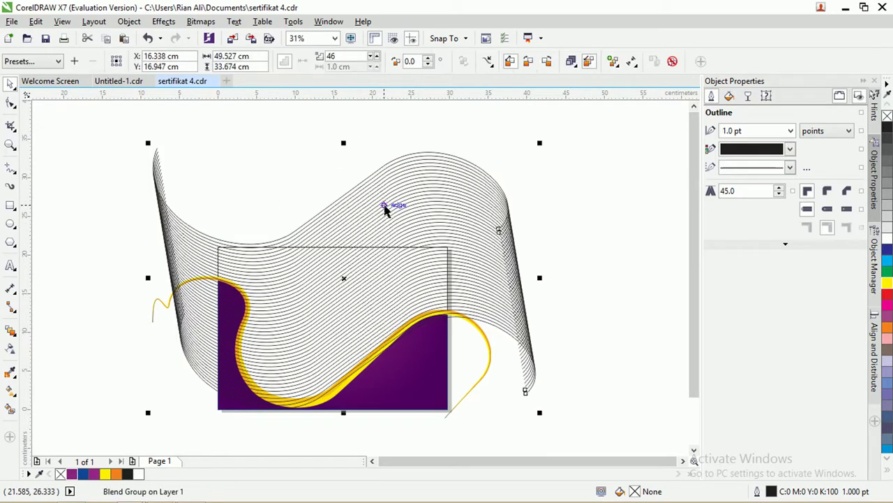
# Step: Send the wavy line blend behind the gold curves and purple shape, and confine it to the page area
pyautogui.rightClick(385, 202)
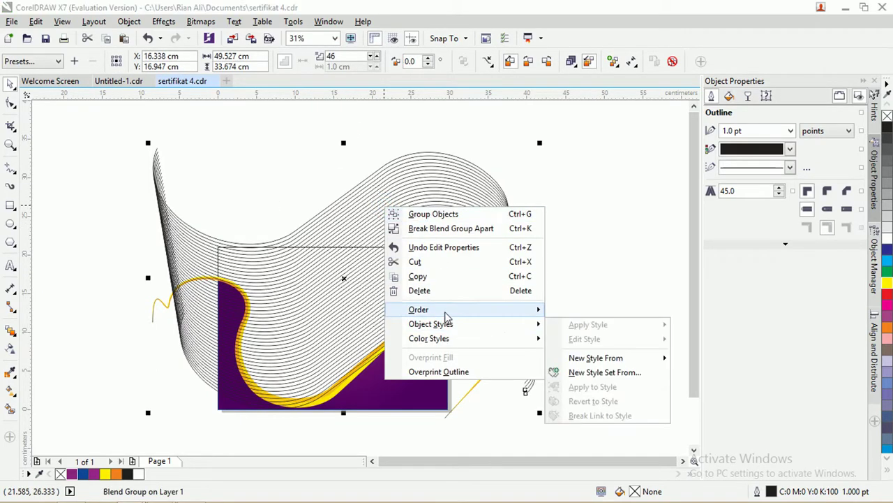
pyautogui.moveTo(447, 309)
pyautogui.click(602, 358)
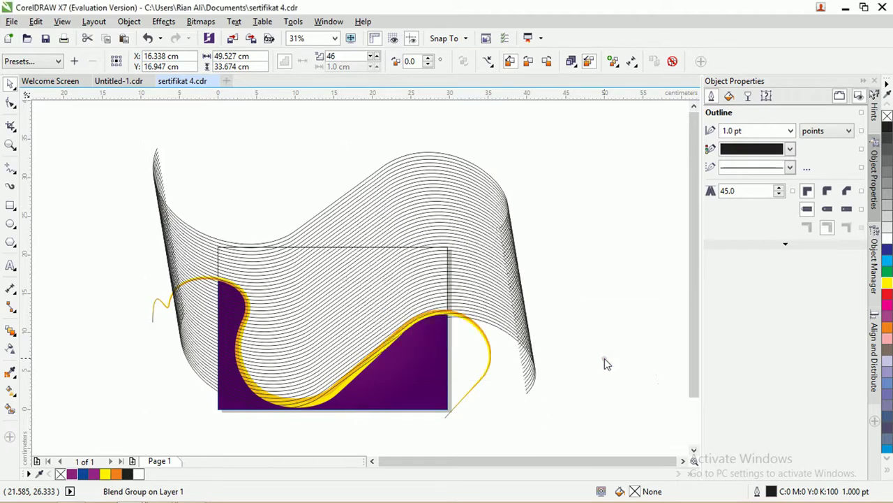
pyautogui.click(583, 262)
pyautogui.click(377, 332)
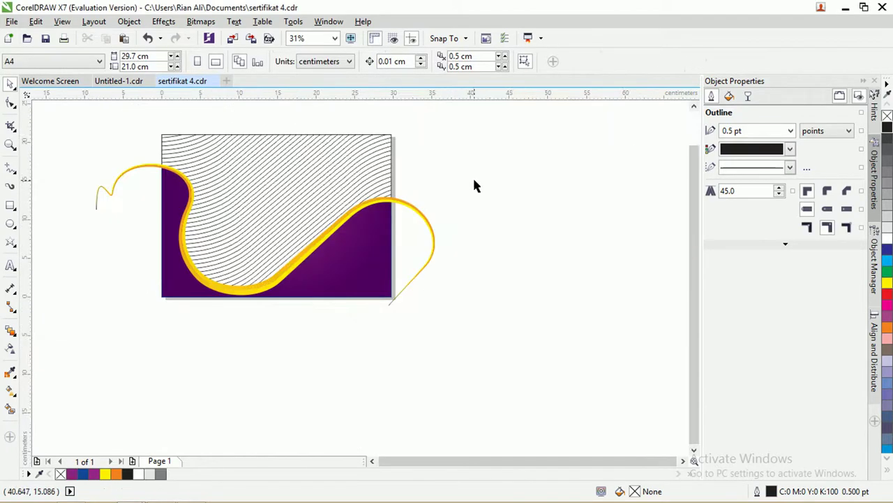
# Step: Create a rectangle matching the page, 29.7 by 21 cm
pyautogui.scroll(2, 168, 171)
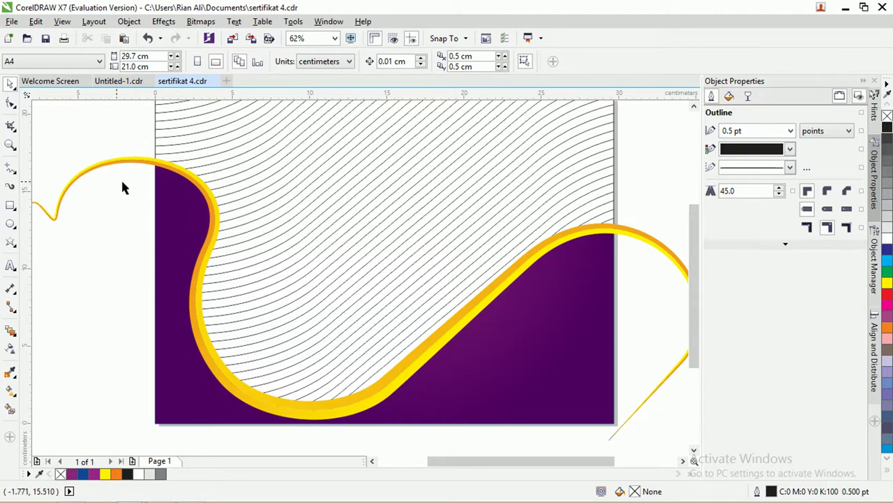
pyautogui.scroll(-2, 124, 182)
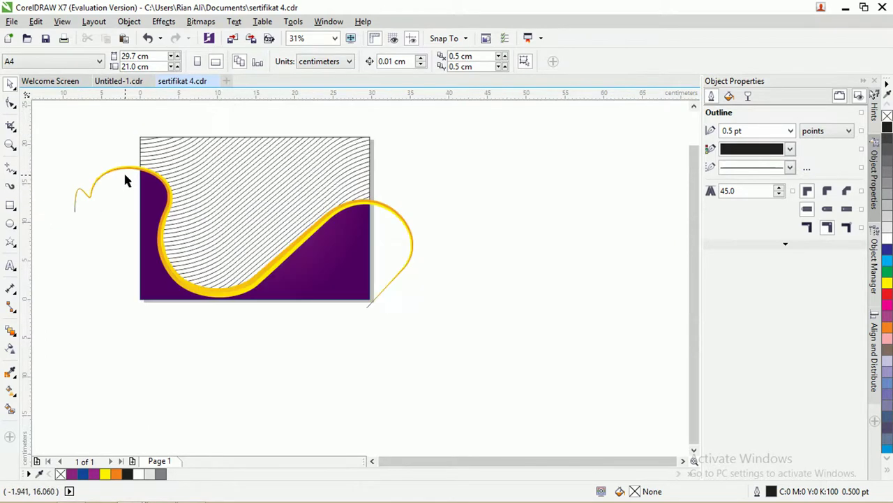
pyautogui.doubleClick(10, 207)
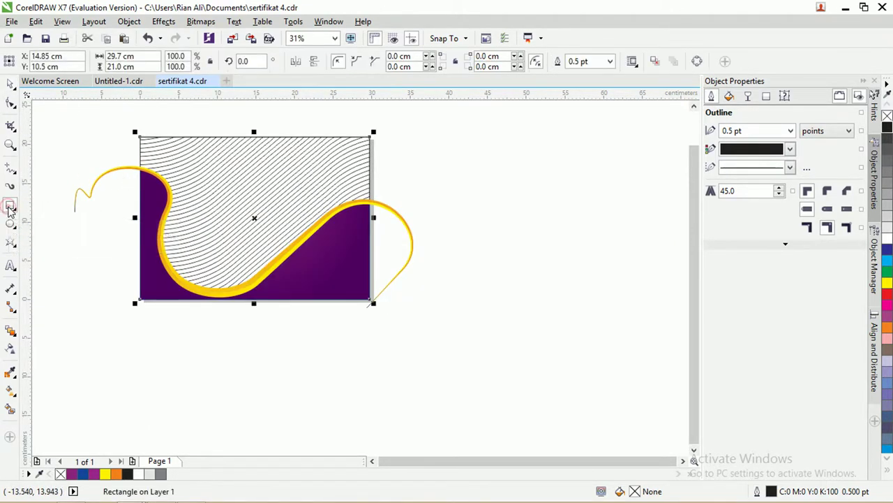
pyautogui.click(10, 84)
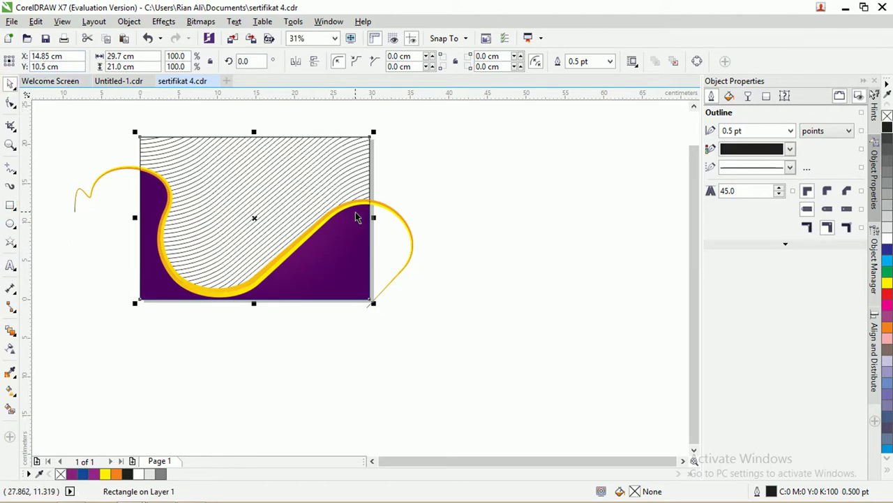
# Step: Intersect the page-sized rectangle with the orange curve to keep a piece within the page
pyautogui.scroll(5, 356, 217)
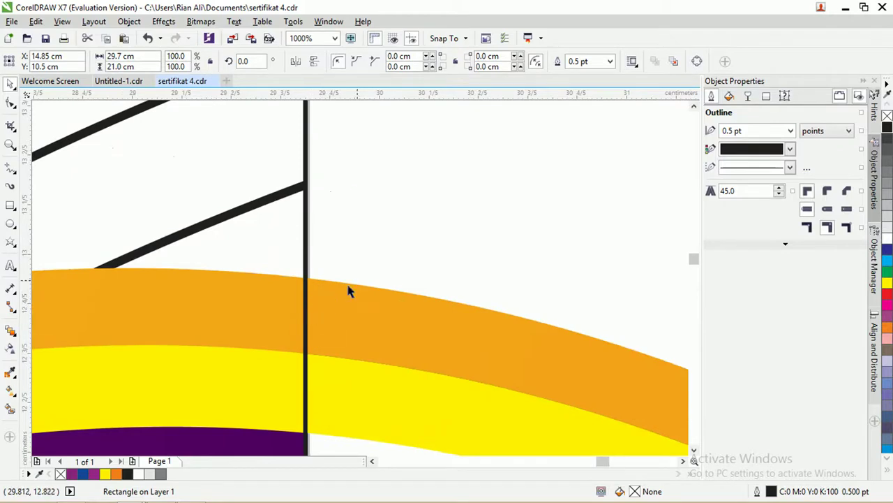
pyautogui.scroll(-2, 349, 291)
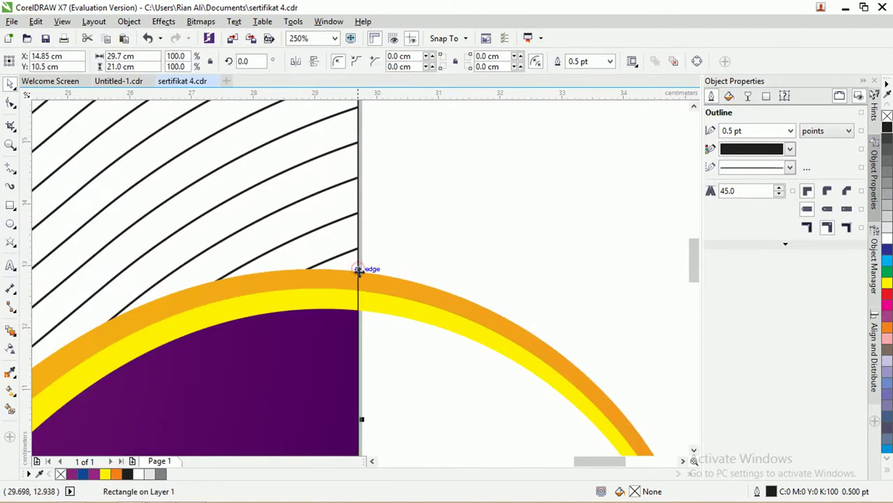
pyautogui.keyDown('shift'); pyautogui.click(384, 285); pyautogui.keyUp('shift')
pyautogui.moveTo(399, 280); pyautogui.dragTo(414, 231)
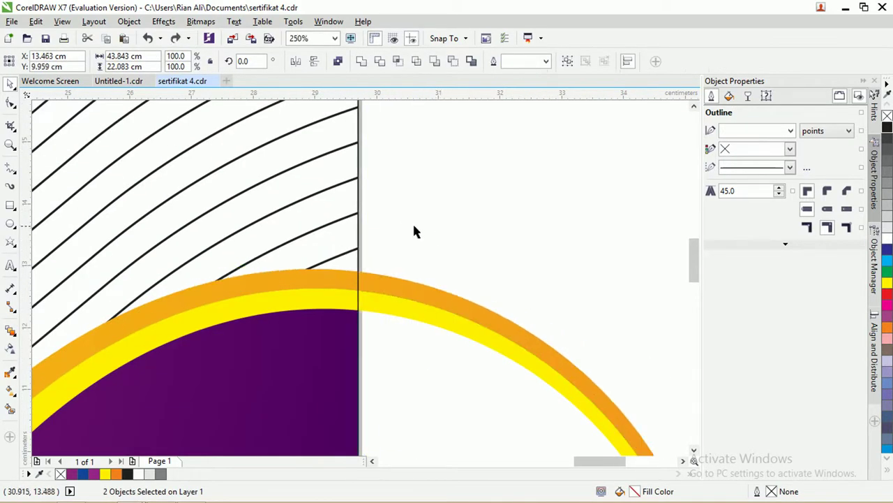
pyautogui.click(400, 62)
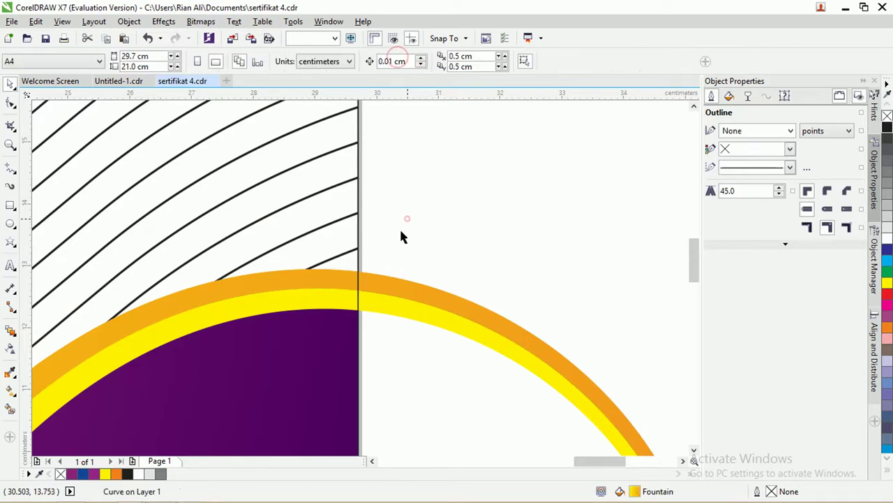
# Step: Intersect the page-sized rectangle with the yellow curve to get its part inside the page
pyautogui.click(361, 327)
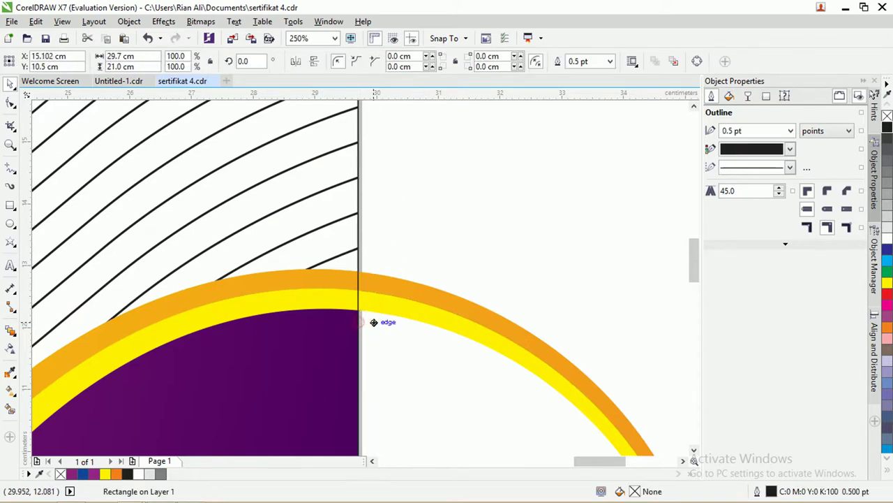
pyautogui.keyDown('shift'); pyautogui.click(401, 312); pyautogui.keyUp('shift')
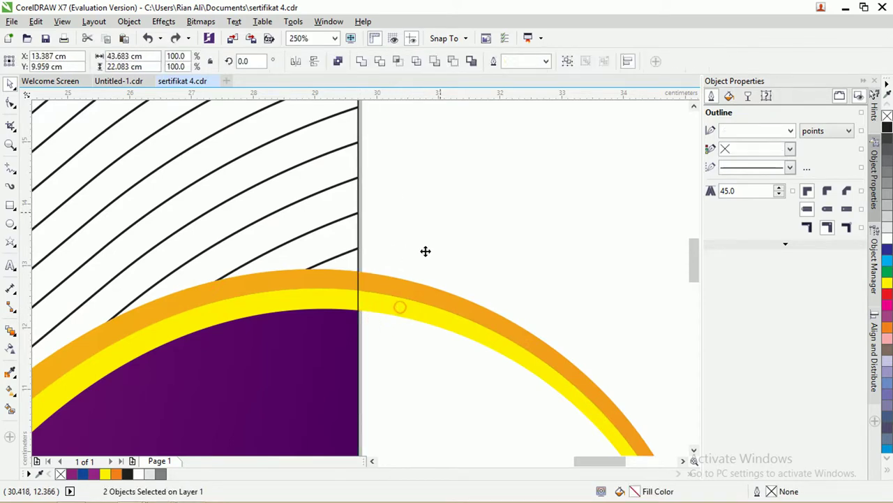
pyautogui.click(399, 62)
pyautogui.scroll(-3, 445, 198)
pyautogui.click(497, 219)
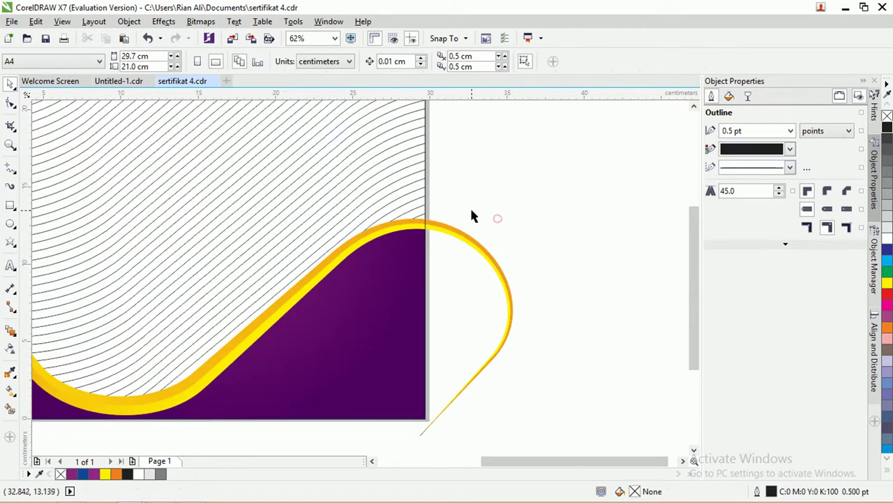
# Step: Delete the original orange and yellow curves that extend beyond the page
pyautogui.hotkey('ctrl', 'a')
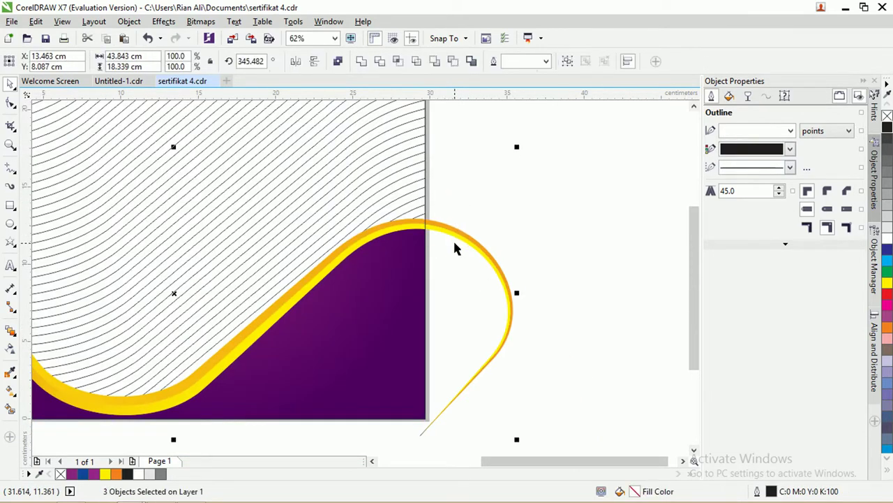
pyautogui.click(455, 241)
pyautogui.scroll(-1, 454, 239)
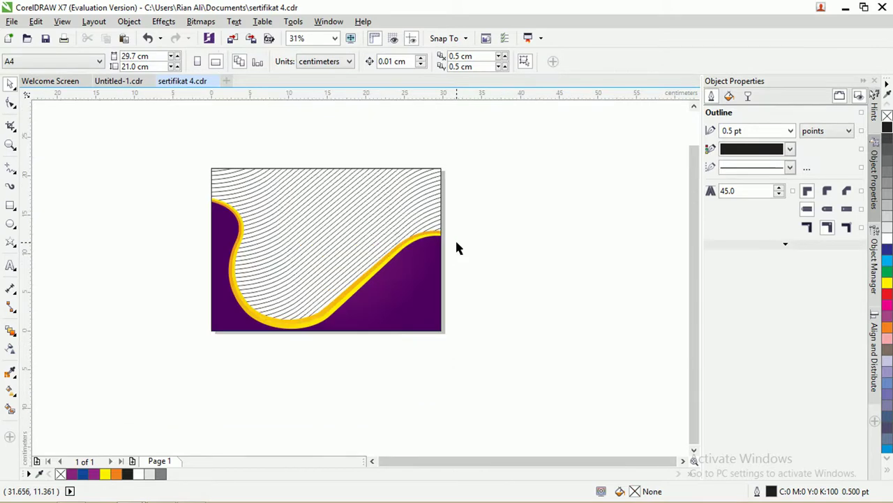
# Step: Select all the certificate background artwork and remove its outline
pyautogui.moveTo(170, 144); pyautogui.dragTo(447, 339)
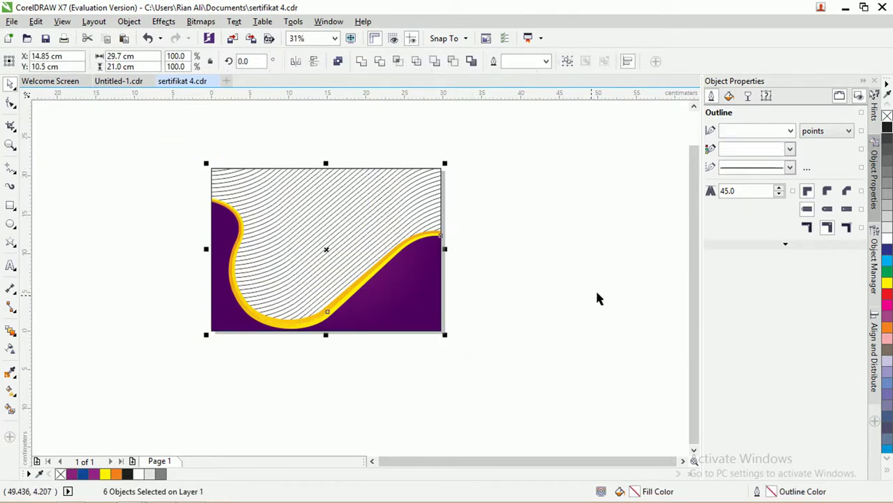
pyautogui.rightClick(887, 116)
pyautogui.click(540, 165)
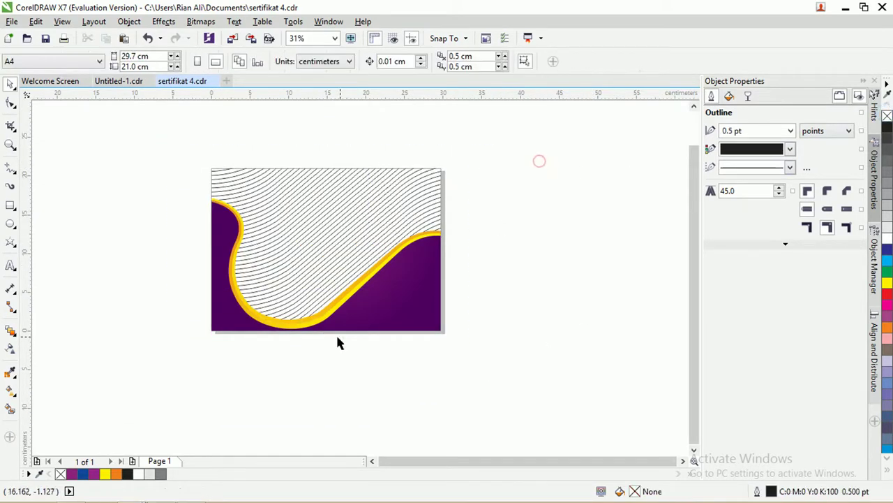
pyautogui.scroll(2, 340, 343)
pyautogui.scroll(-2, 301, 250)
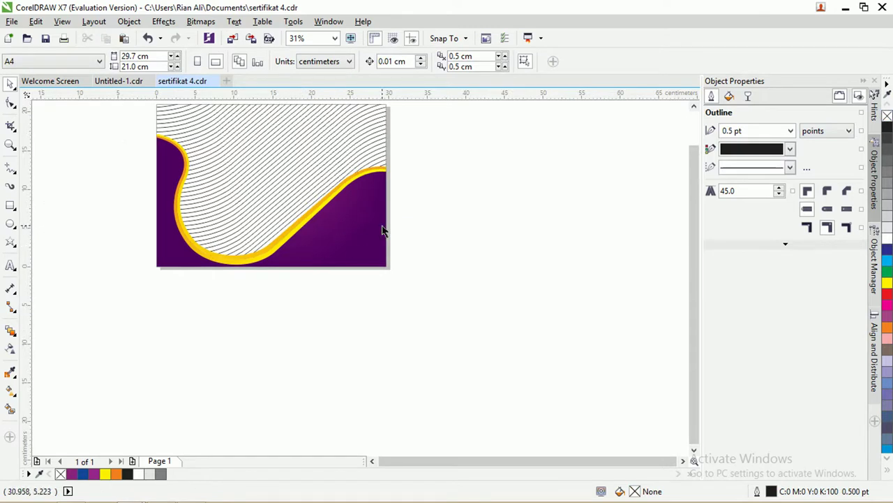
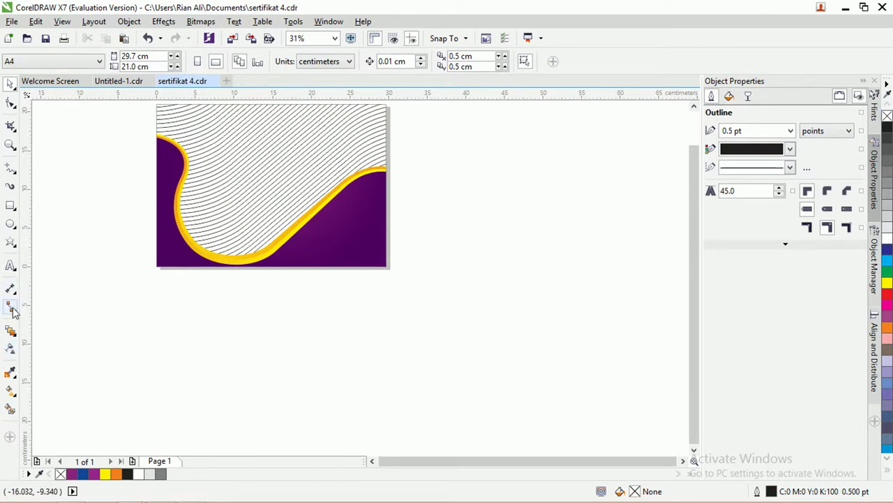
# Step: Draw a polygon about 6.08 by 5.78 cm on the purple area near the page's lower-right corner
pyautogui.click(10, 227)
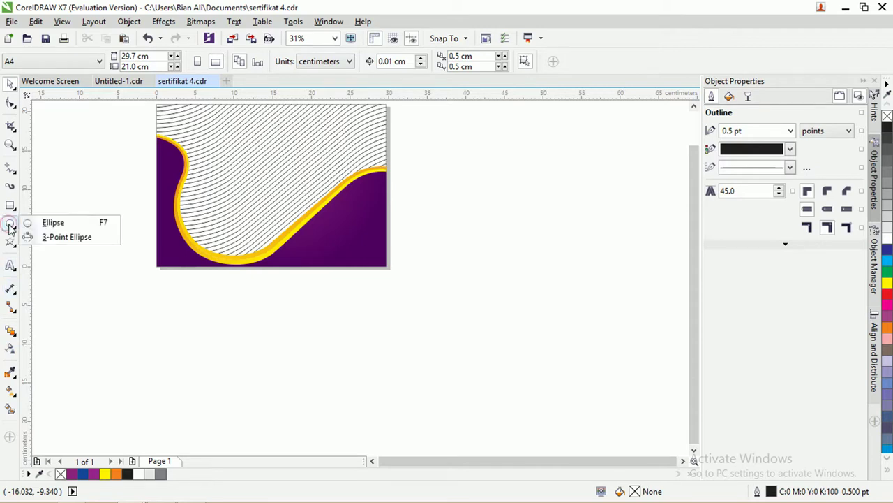
pyautogui.click(12, 206)
pyautogui.click(11, 224)
pyautogui.click(10, 241)
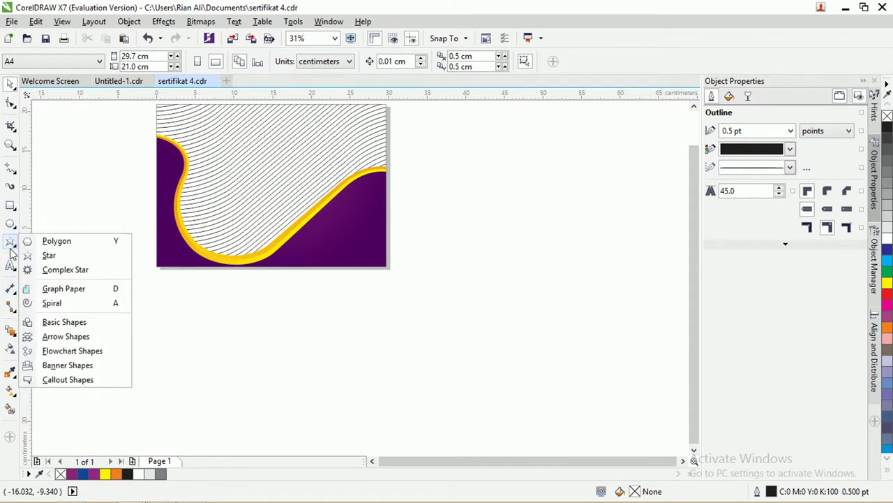
pyautogui.click(42, 239)
pyautogui.scroll(1, 406, 253)
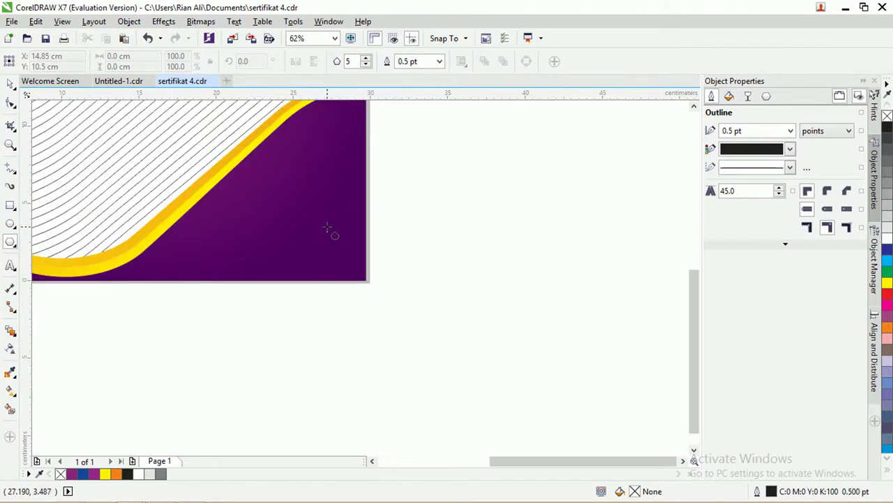
pyautogui.moveTo(245, 175)
pyautogui.mouseDown()
pyautogui.moveTo(319, 235)
pyautogui.moveTo(345, 285)
pyautogui.moveTo(348, 272)
pyautogui.mouseUp()
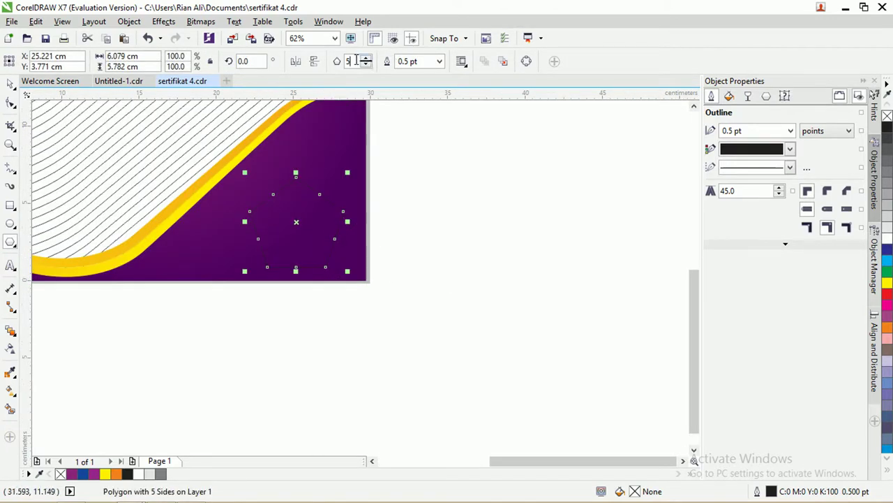
# Step: Set the polygon to 12 sides and give it a white outline
pyautogui.write('12')
pyautogui.press('Return')
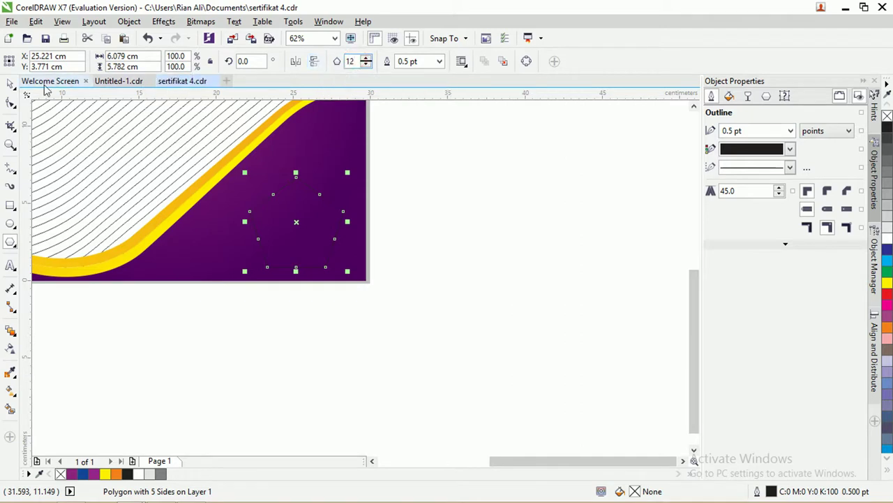
pyautogui.click(9, 84)
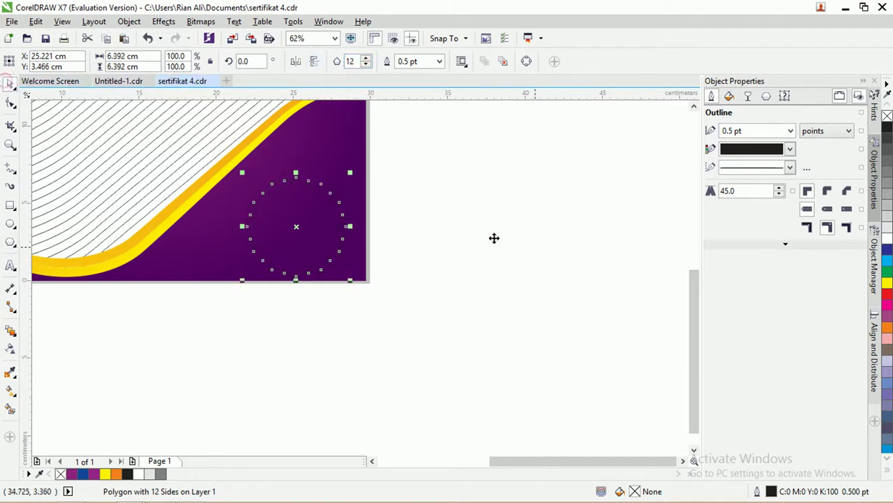
pyautogui.rightClick(888, 240)
# Step: Shape the polygon into a shallow 12-pointed star by moving a mid-side node slightly inward
pyautogui.scroll(4, 272, 191)
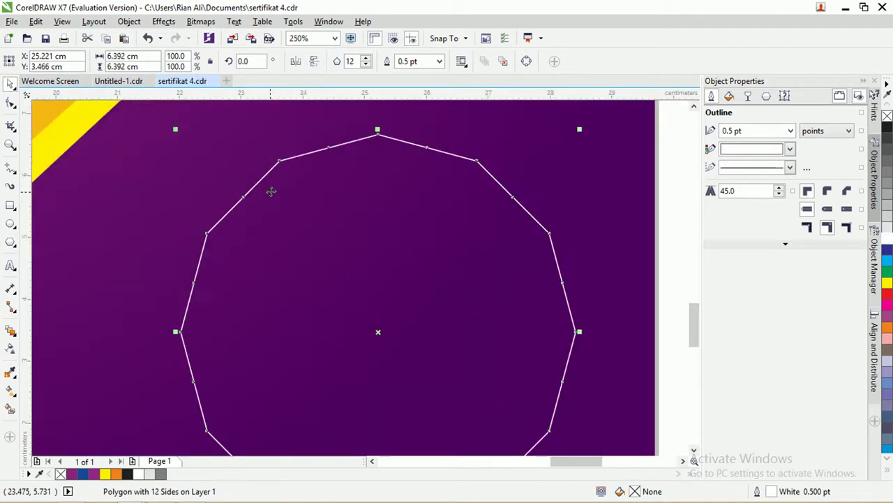
pyautogui.click(10, 103)
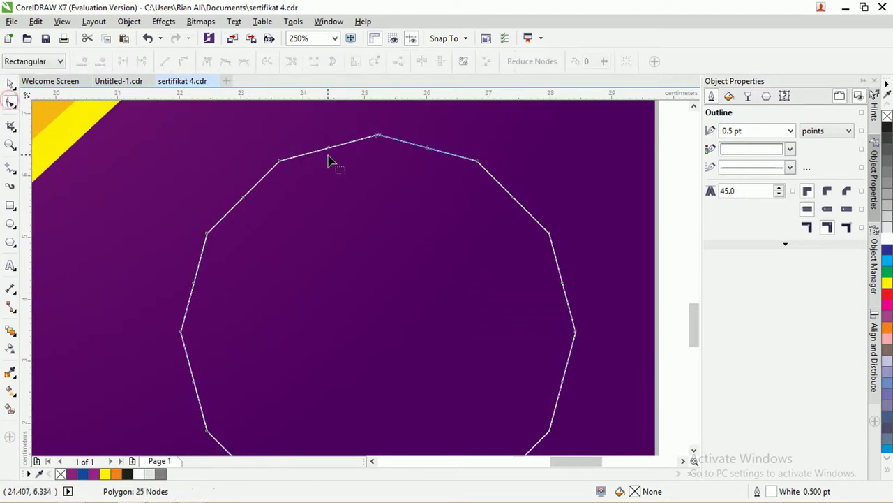
pyautogui.moveTo(332, 155)
pyautogui.mouseDown()
pyautogui.moveTo(325, 152)
pyautogui.moveTo(343, 155)
pyautogui.moveTo(333, 161)
pyautogui.mouseUp()
pyautogui.scroll(2, 333, 160)
pyautogui.scroll(1, 326, 157)
pyautogui.scroll(-1, 333, 161)
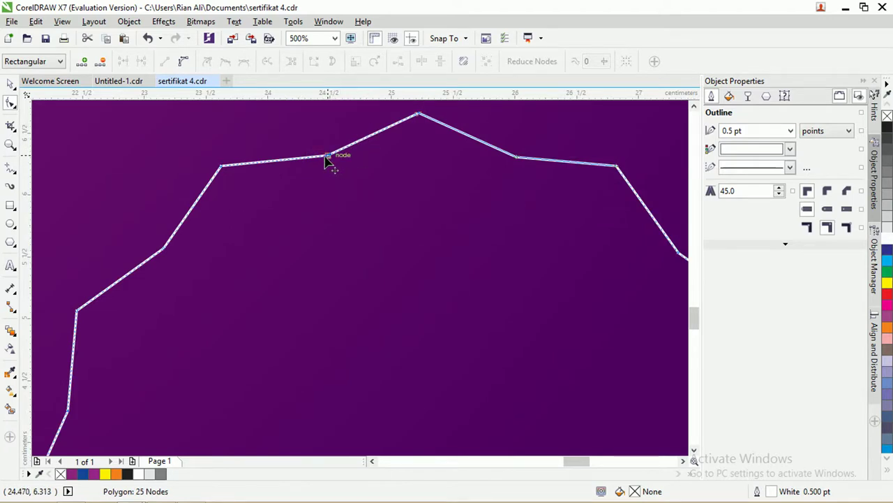
pyautogui.moveTo(332, 159)
pyautogui.mouseDown()
pyautogui.moveTo(328, 149)
pyautogui.moveTo(331, 156)
pyautogui.mouseUp()
pyautogui.scroll(-1, 294, 145)
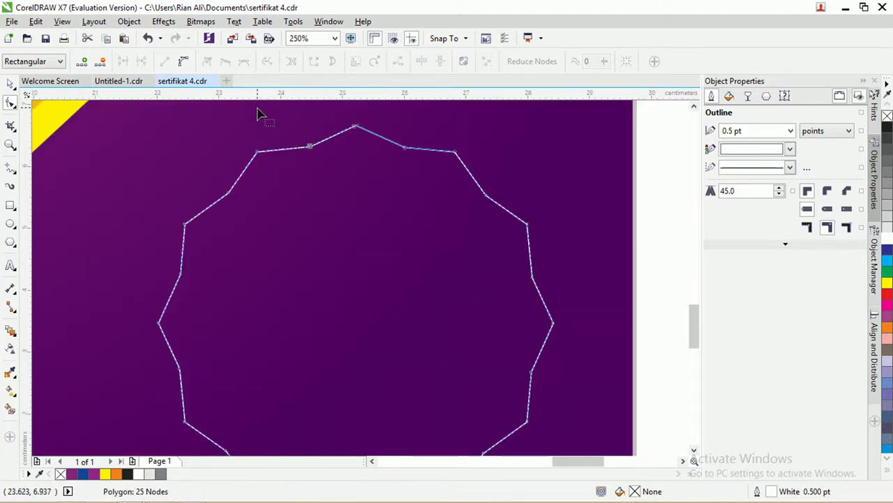
# Step: Convert the straight segments on both sides of a star tip to curves so every edge becomes editable as a curve
pyautogui.click(255, 154)
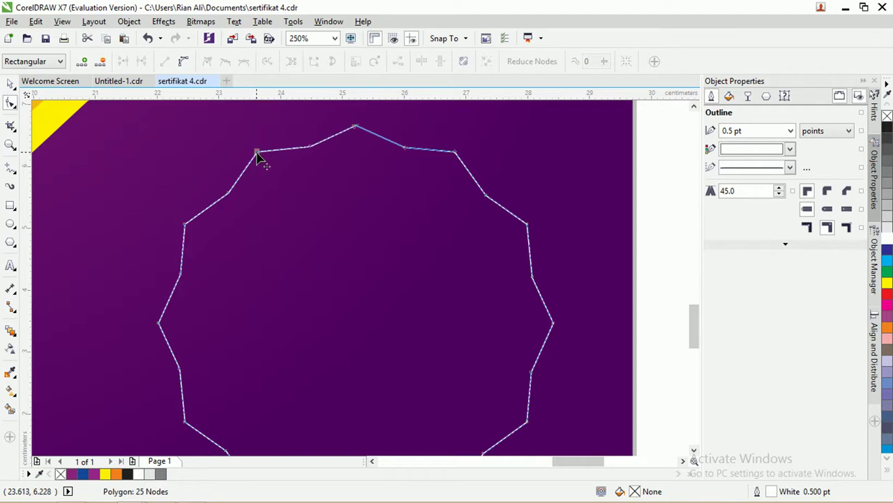
pyautogui.click(183, 61)
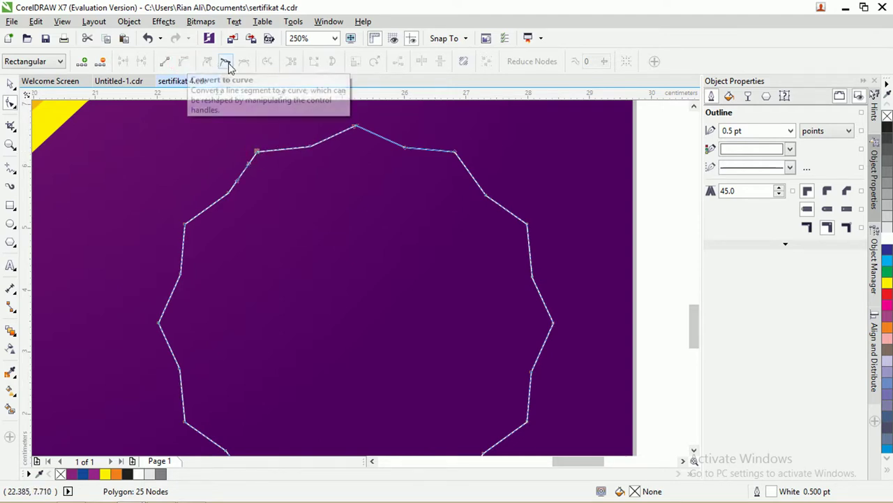
pyautogui.click(311, 148)
pyautogui.click(185, 61)
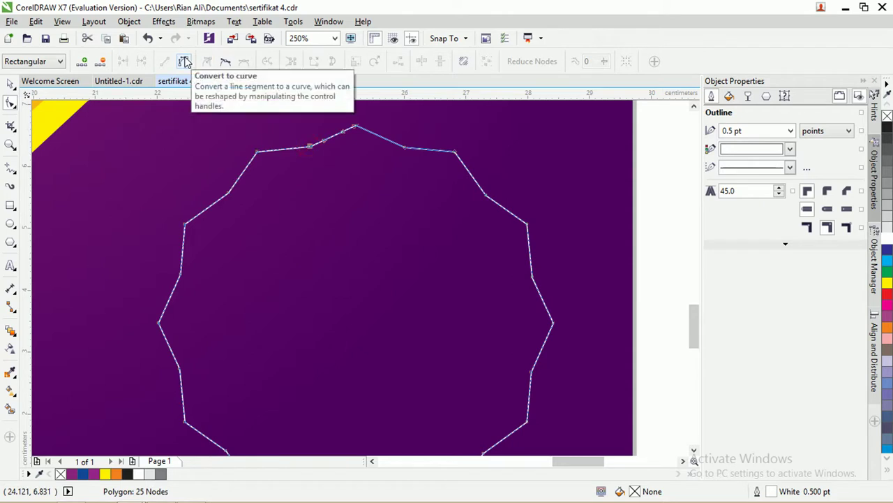
pyautogui.click(184, 61)
# Step: Smooth the star's outer tip node and neighbouring inner node so the pointed outline becomes a continuous wave
pyautogui.click(256, 152)
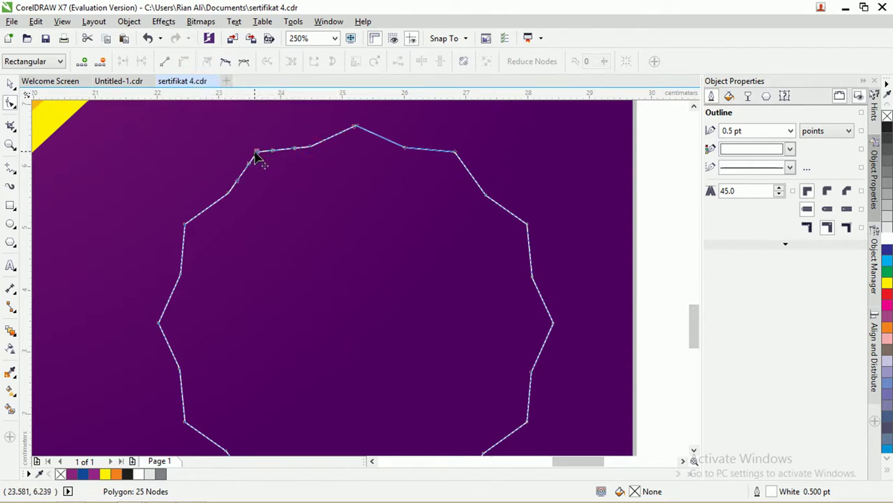
pyautogui.click(244, 63)
pyautogui.click(312, 147)
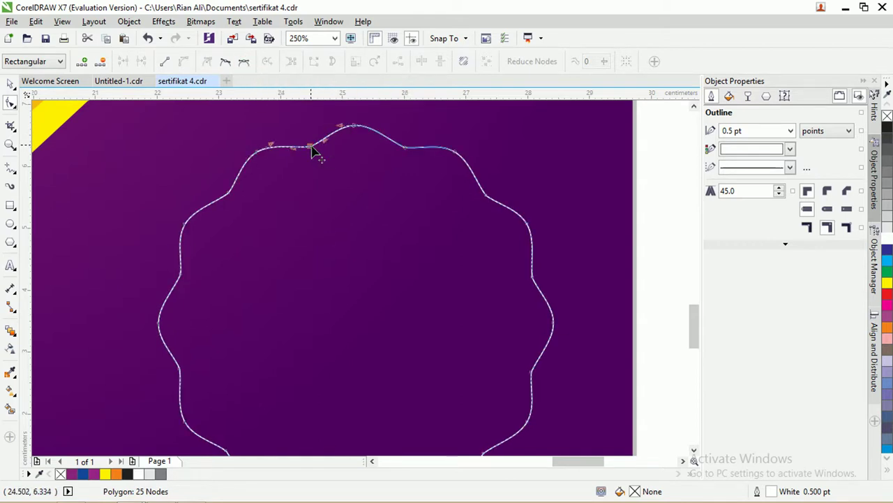
# Step: Adjust the curve handles of an inner node and its neighbouring outer node to even out the seal's waves
pyautogui.scroll(2, 333, 144)
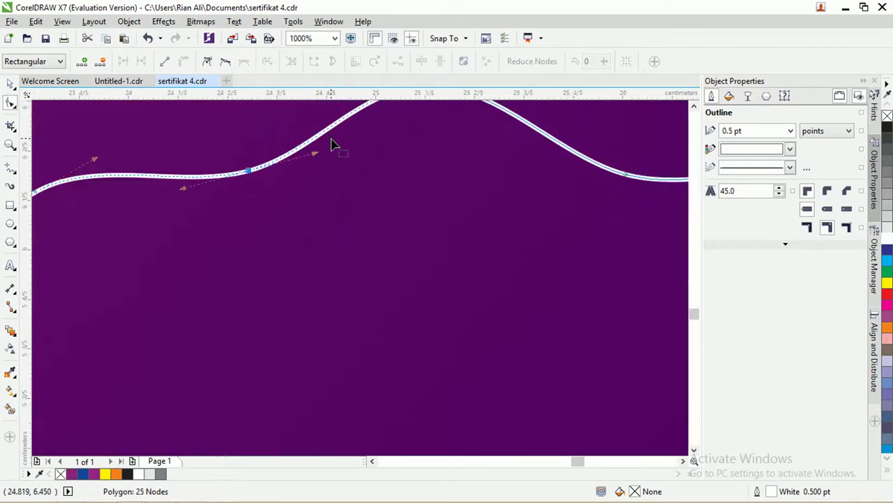
pyautogui.scroll(-1, 333, 144)
pyautogui.moveTo(322, 152); pyautogui.dragTo(334, 144)
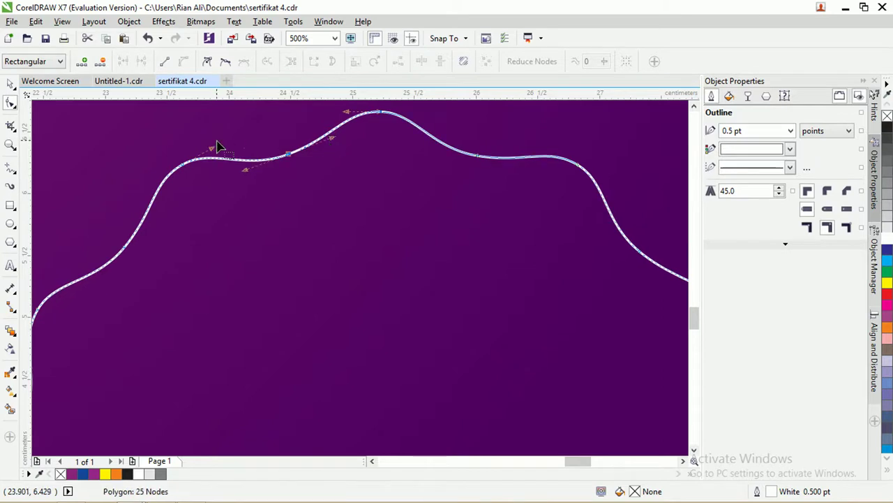
pyautogui.moveTo(213, 152); pyautogui.dragTo(231, 144)
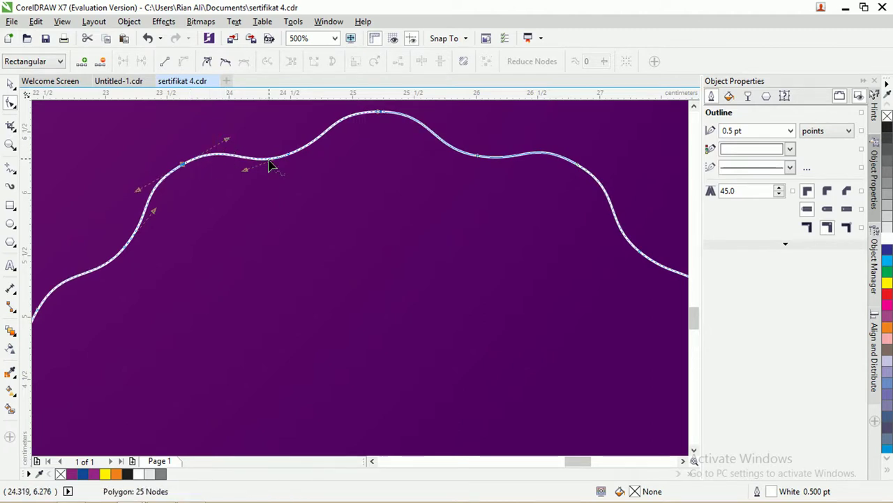
pyautogui.moveTo(332, 139); pyautogui.dragTo(336, 143)
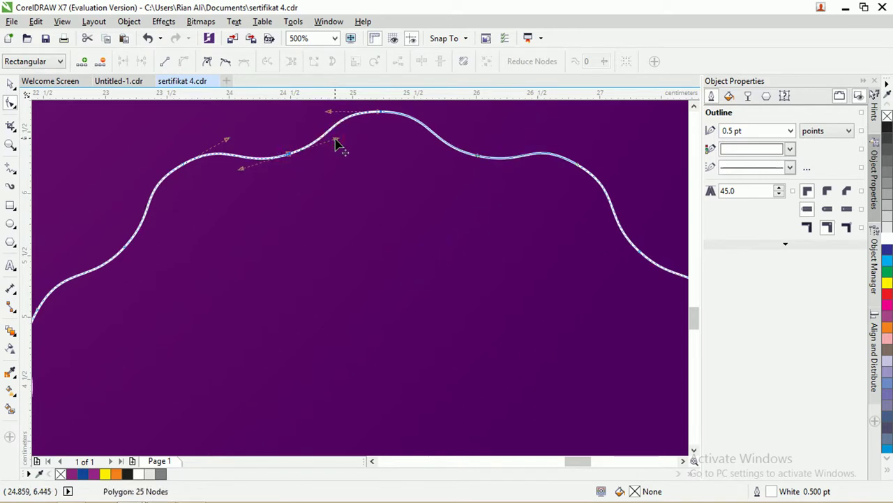
pyautogui.click(185, 166)
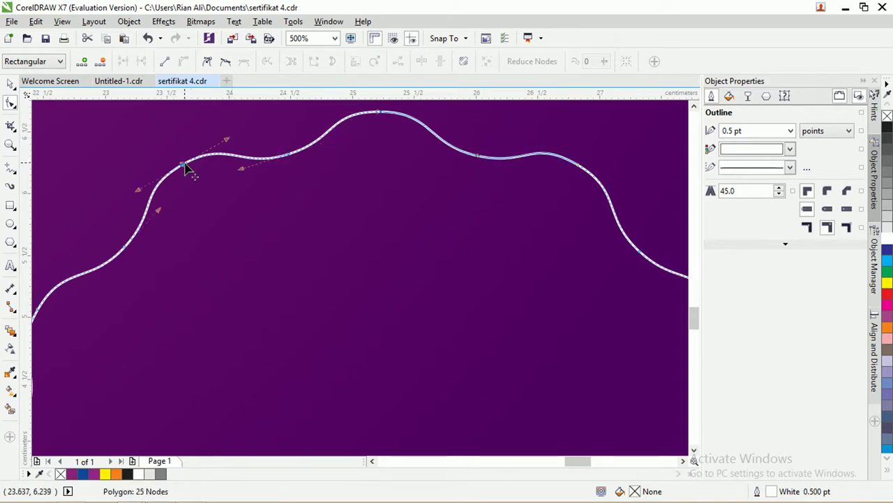
pyautogui.moveTo(229, 142); pyautogui.dragTo(231, 144)
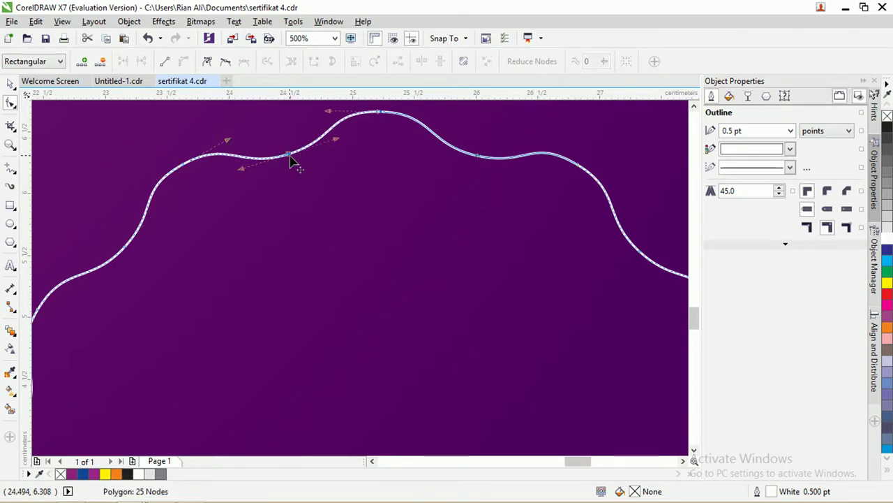
pyautogui.moveTo(227, 139); pyautogui.dragTo(219, 145)
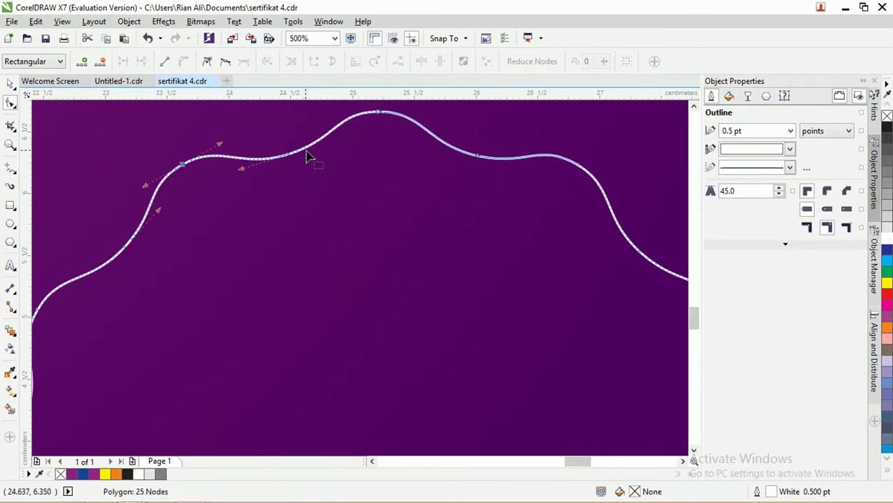
# Step: Set the wavy polygon to 11 sides
pyautogui.click(11, 84)
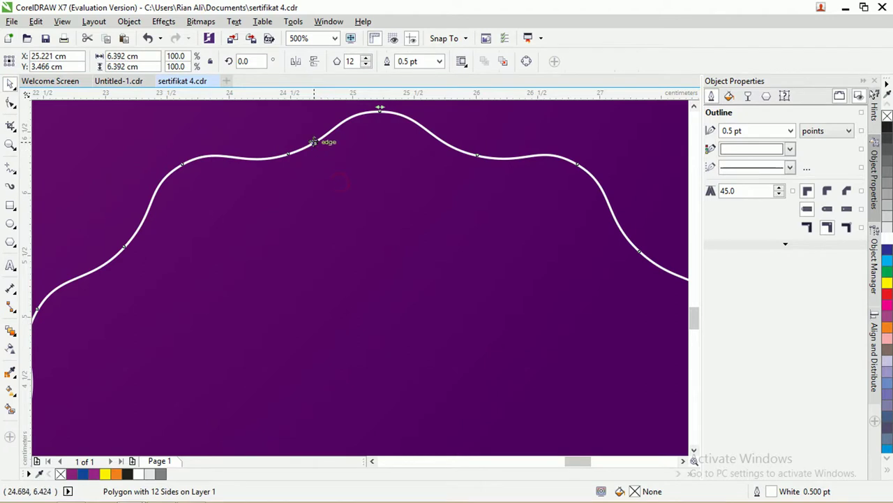
pyautogui.click(365, 64)
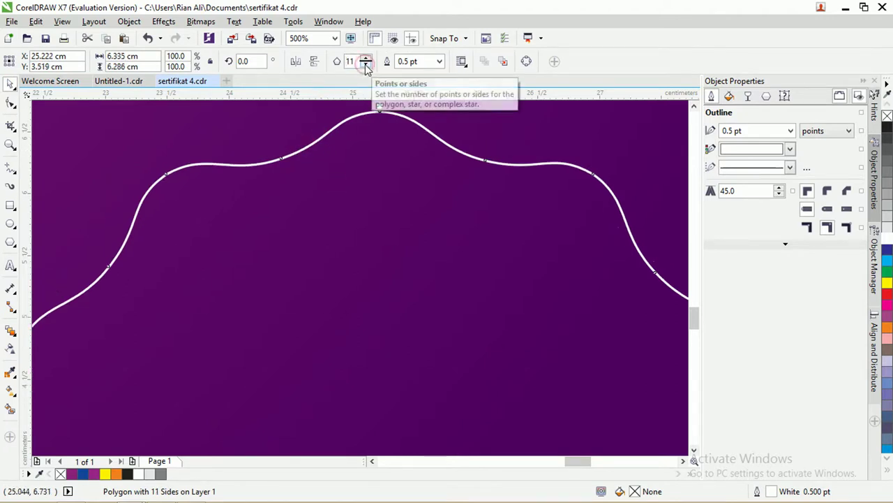
pyautogui.click(365, 64)
pyautogui.click(366, 58)
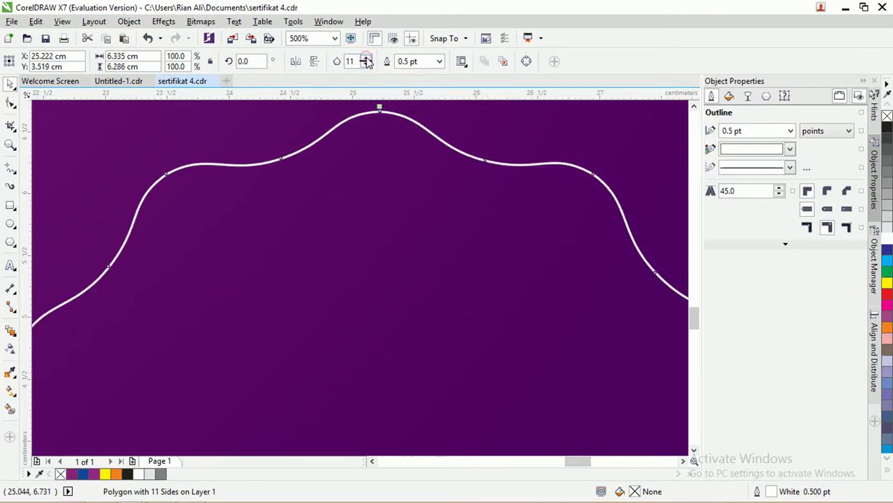
pyautogui.click(365, 59)
pyautogui.click(365, 64)
# Step: Lengthen the curve handle on the outer node beside the top wave to make the polygon's waves slightly rounder
pyautogui.click(10, 104)
pyautogui.click(282, 160)
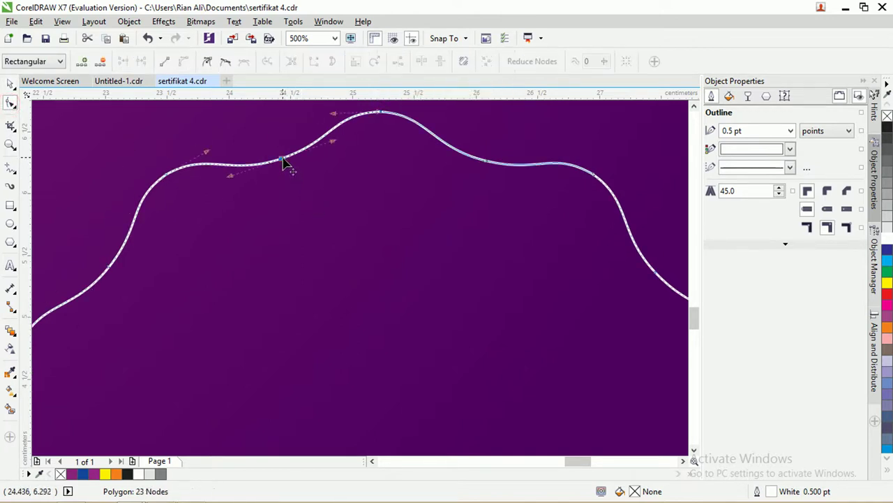
pyautogui.click(167, 174)
pyautogui.moveTo(208, 155); pyautogui.dragTo(217, 151)
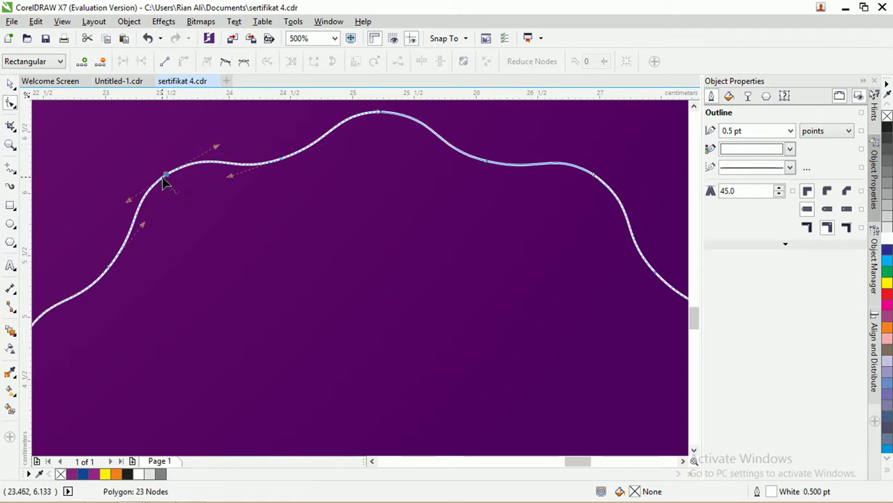
pyautogui.hotkey('ctrl', 'z')
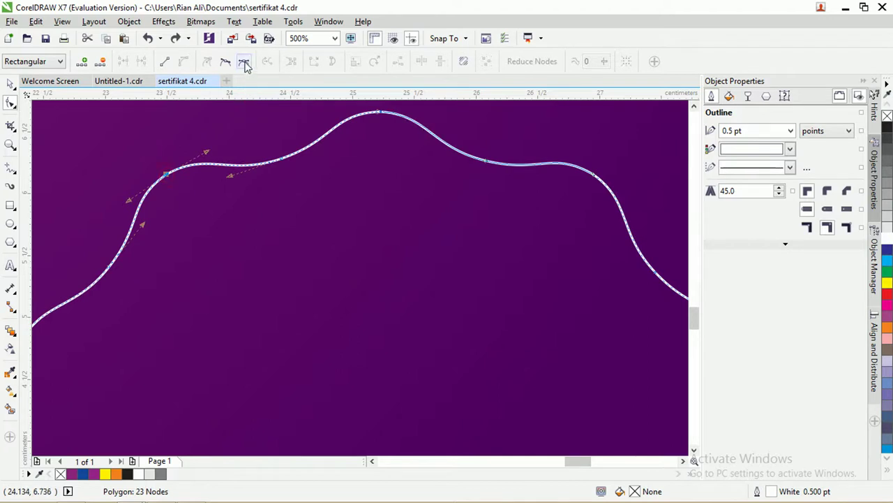
pyautogui.moveTo(207, 150)
pyautogui.mouseDown()
pyautogui.moveTo(223, 147)
pyautogui.moveTo(213, 150)
pyautogui.mouseUp()
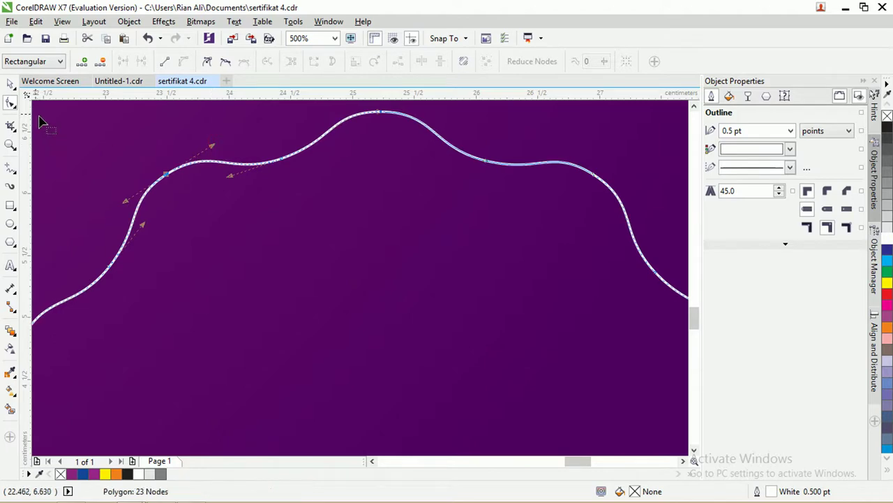
# Step: Move the wavy polygon slightly up and right on the purple area, to about X 25.43, Y 4.34 cm
pyautogui.click(10, 85)
pyautogui.scroll(-3, 273, 211)
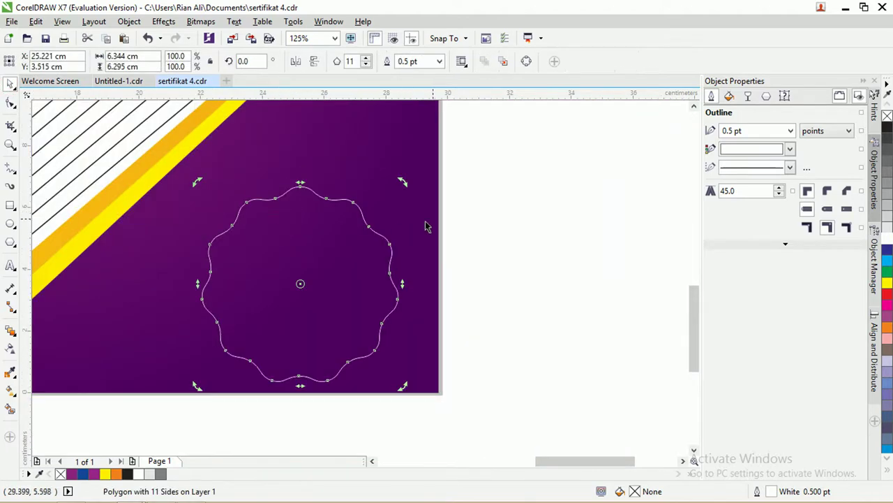
pyautogui.click(469, 216)
pyautogui.moveTo(387, 244); pyautogui.dragTo(409, 218)
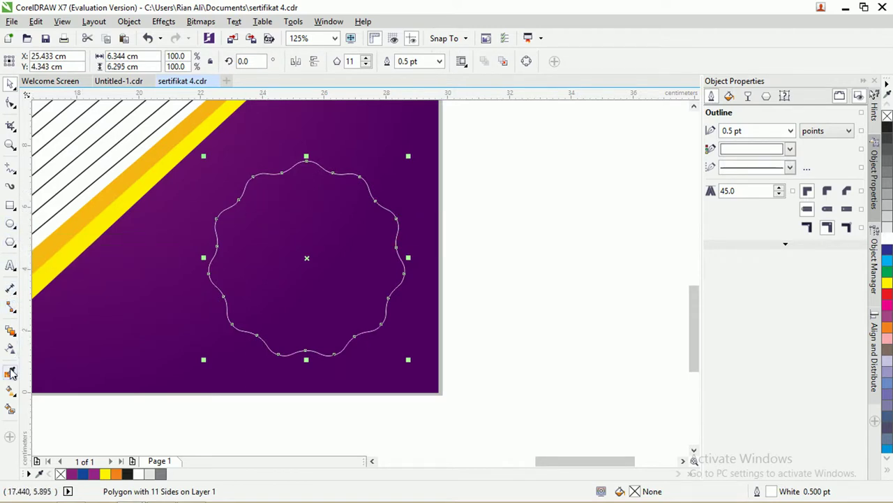
pyautogui.click(10, 392)
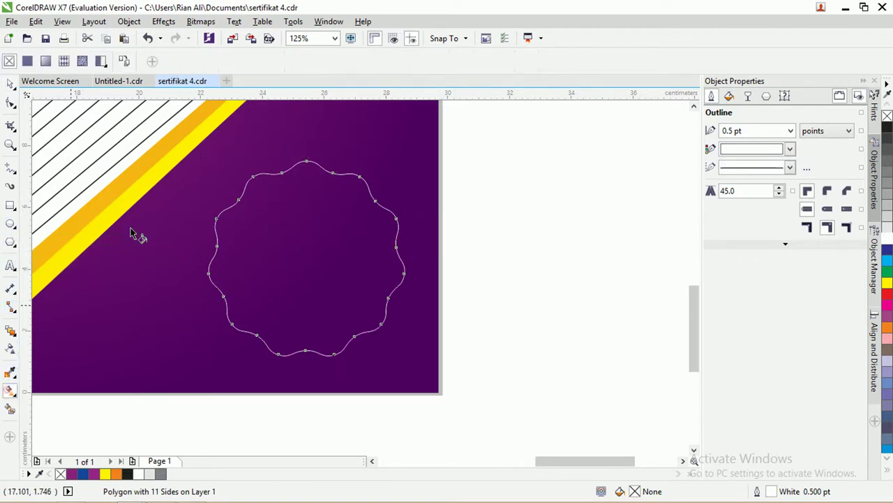
pyautogui.click(124, 60)
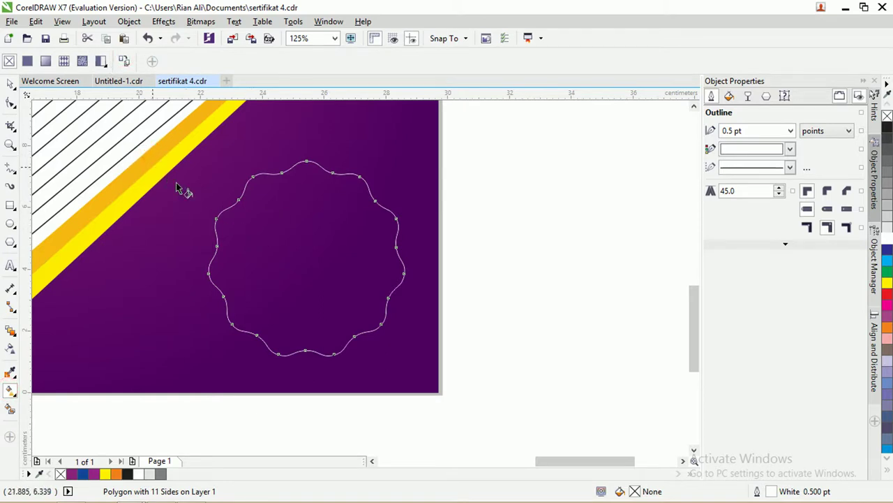
pyautogui.click(11, 84)
# Step: Move the unfilled 29.7 by 21.0 cm rectangle partly off the page, to about X 17.79, Y 9.95 cm
pyautogui.click(479, 216)
pyautogui.click(439, 189)
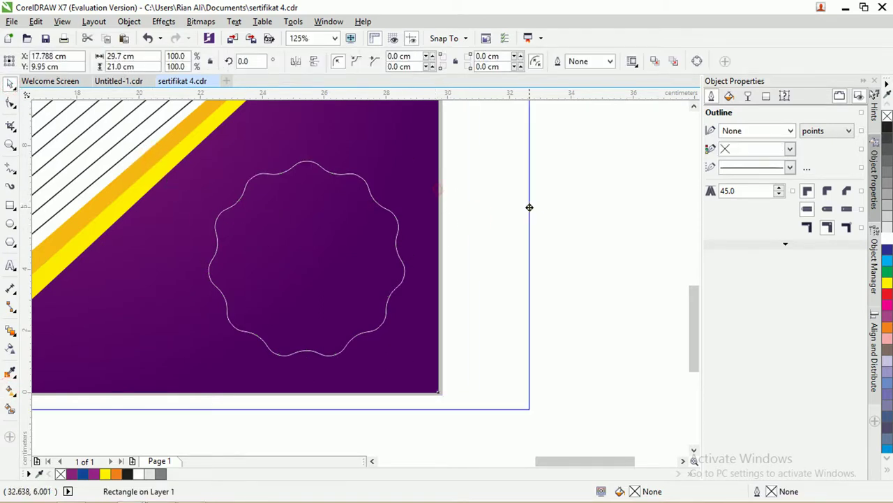
pyautogui.click(529, 206)
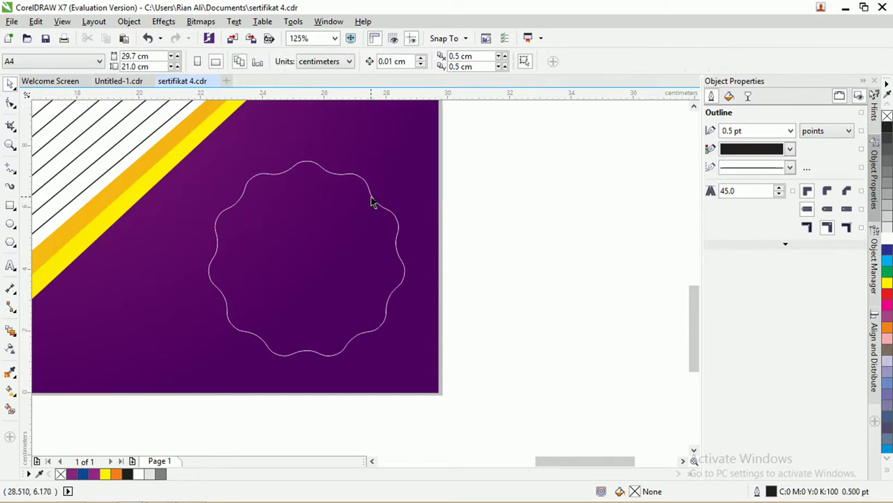
# Step: Set the wavy polygon to 12 sides
pyautogui.click(356, 179)
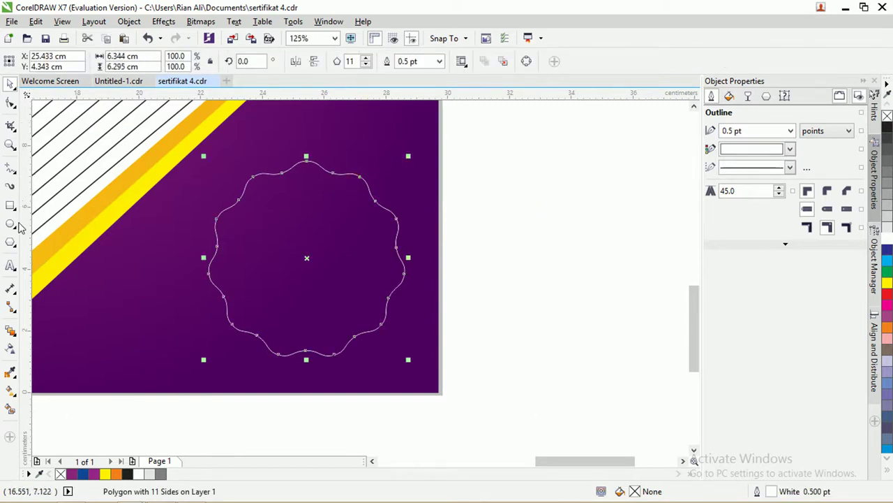
pyautogui.click(11, 241)
pyautogui.click(365, 58)
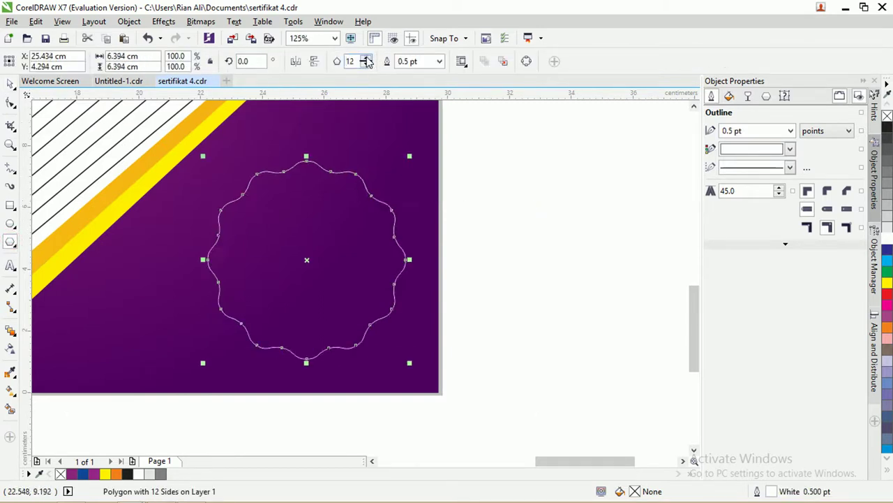
pyautogui.click(11, 84)
pyautogui.click(395, 183)
pyautogui.click(365, 187)
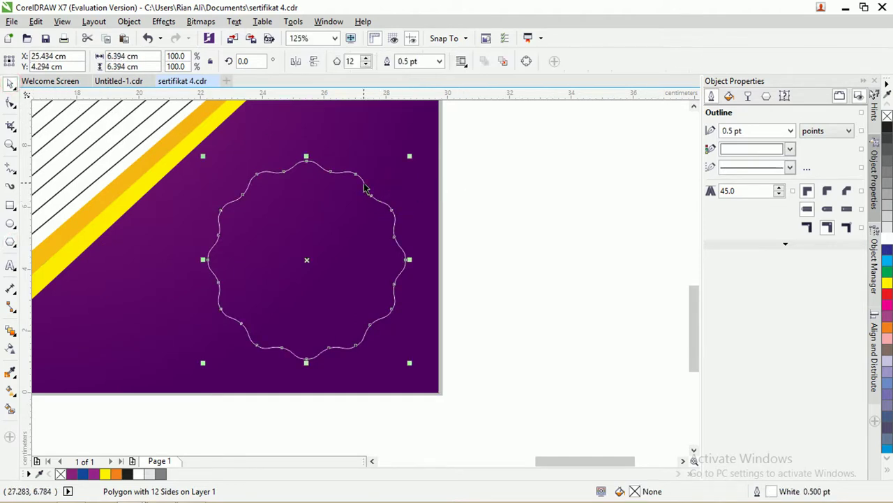
# Step: Draw a circle about 4.78 cm in diameter beside the seal, overlapping the page's right edge
pyautogui.click(12, 223)
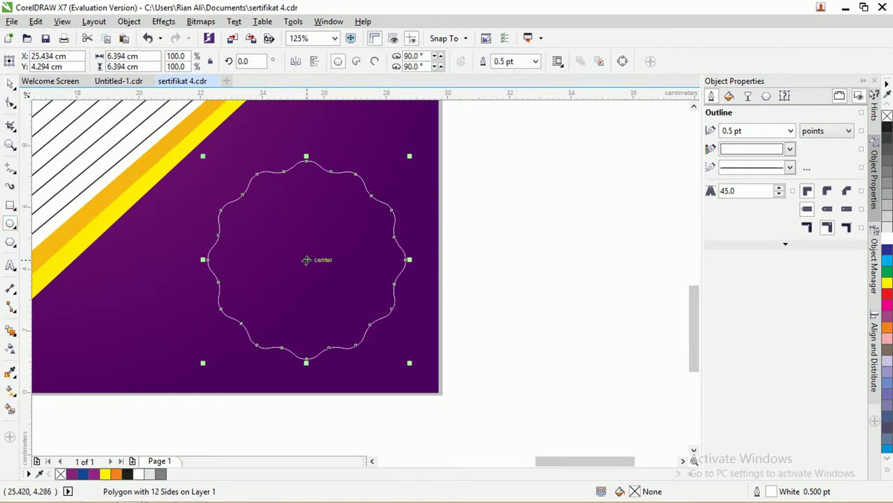
pyautogui.moveTo(478, 222); pyautogui.dragTo(571, 314)
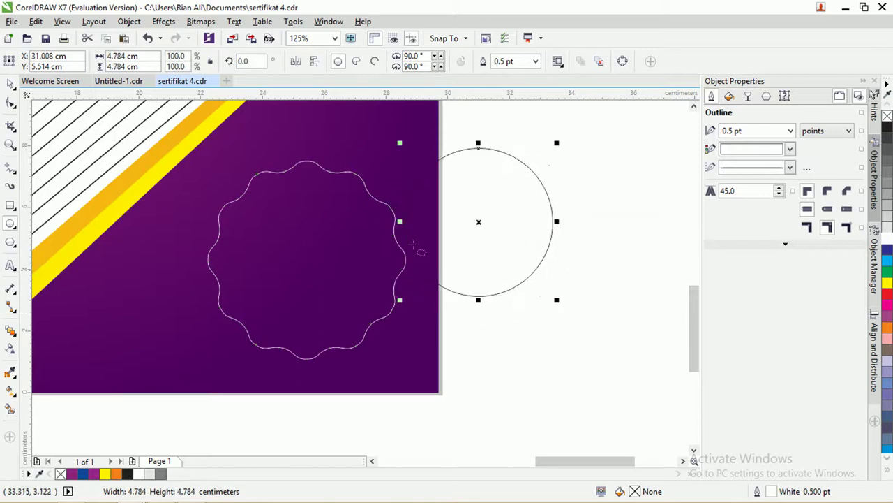
pyautogui.click(8, 83)
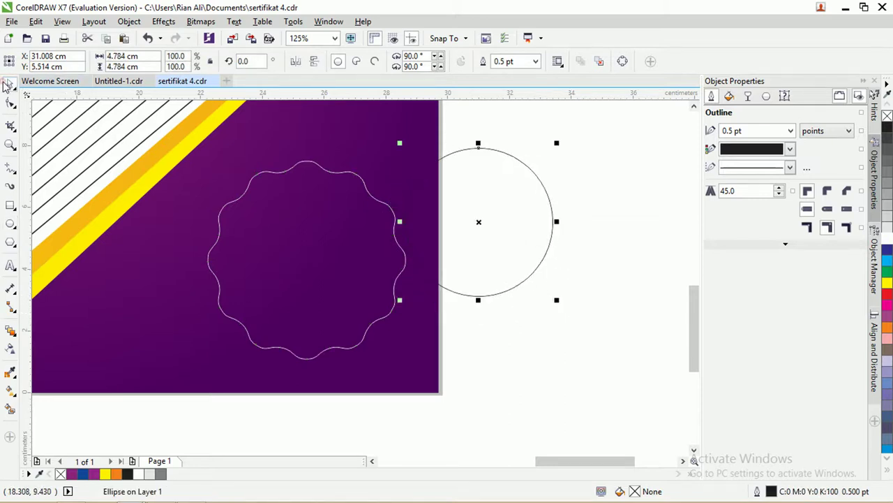
# Step: Copy the gold band's yellow-to-orange gradient onto the wavy polygon and run it from its lower left to its upper right
pyautogui.click(308, 171)
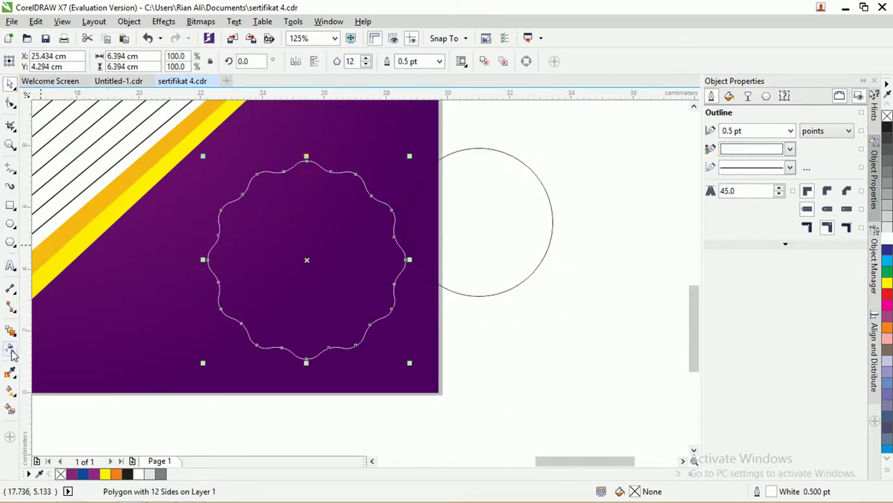
pyautogui.click(10, 392)
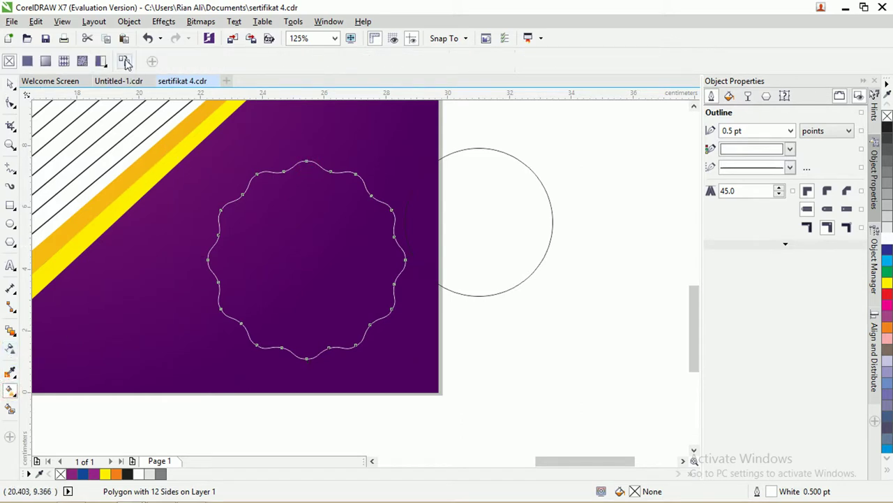
pyautogui.click(129, 177)
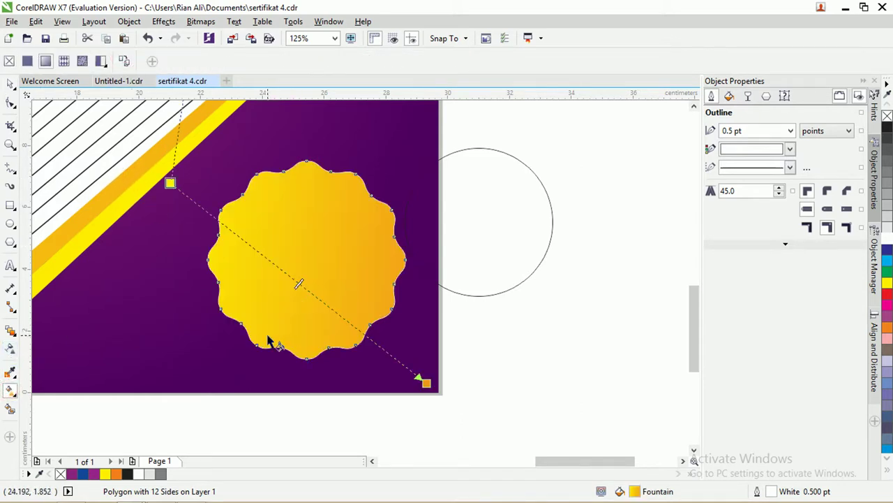
pyautogui.moveTo(242, 348); pyautogui.dragTo(353, 206)
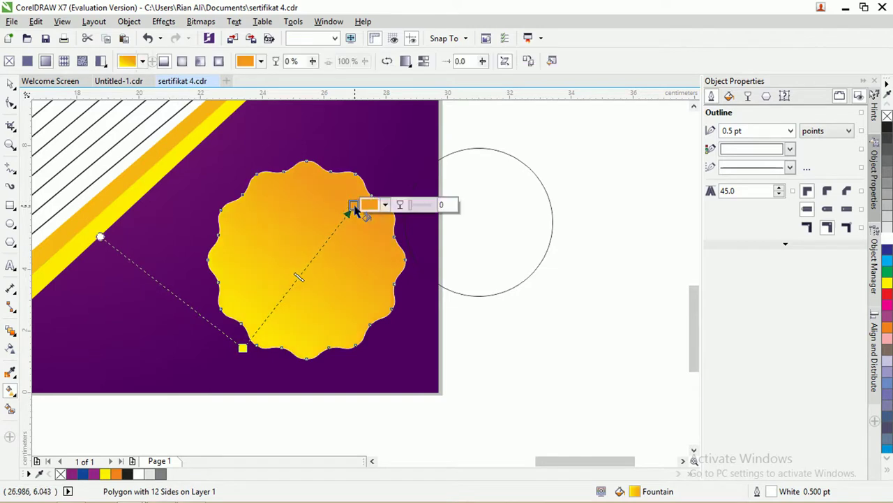
# Step: Shift the yellow end of the seal's gradient slightly outward and move the circle to the middle of the seal, at about X 25.52, Y 4.36 cm
pyautogui.moveTo(242, 347); pyautogui.dragTo(230, 328)
pyautogui.click(12, 84)
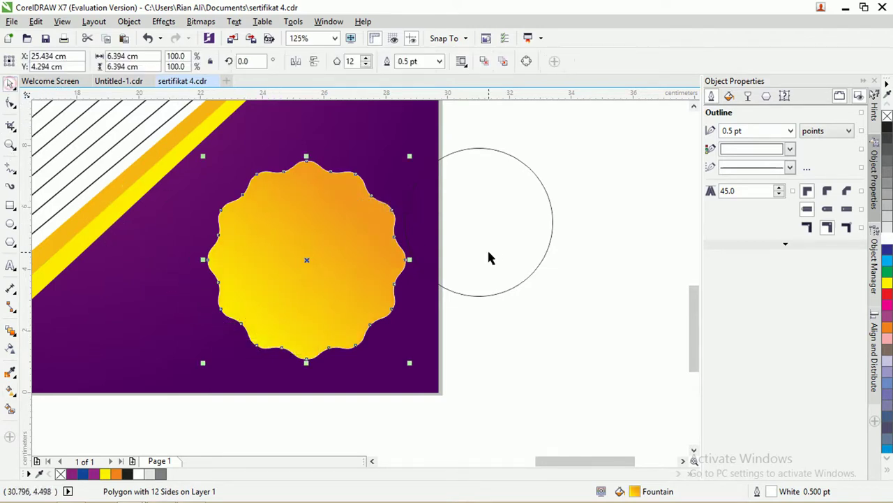
pyautogui.click(544, 186)
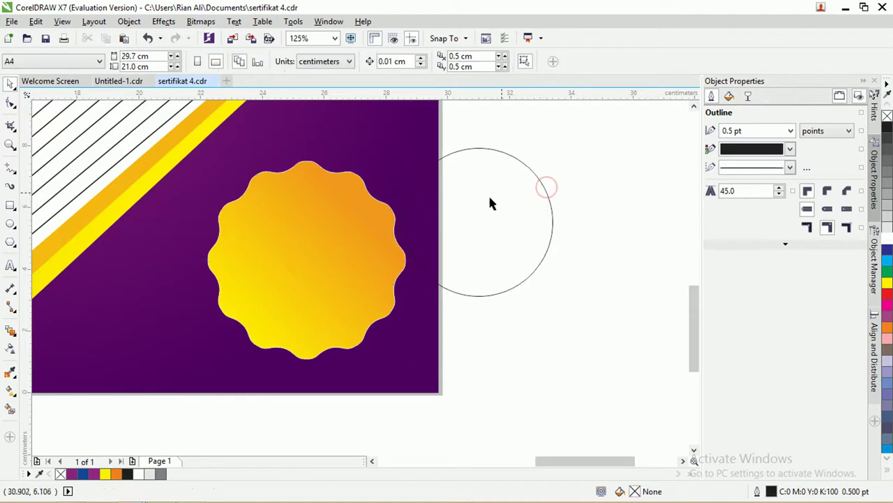
pyautogui.moveTo(531, 170); pyautogui.dragTo(365, 207)
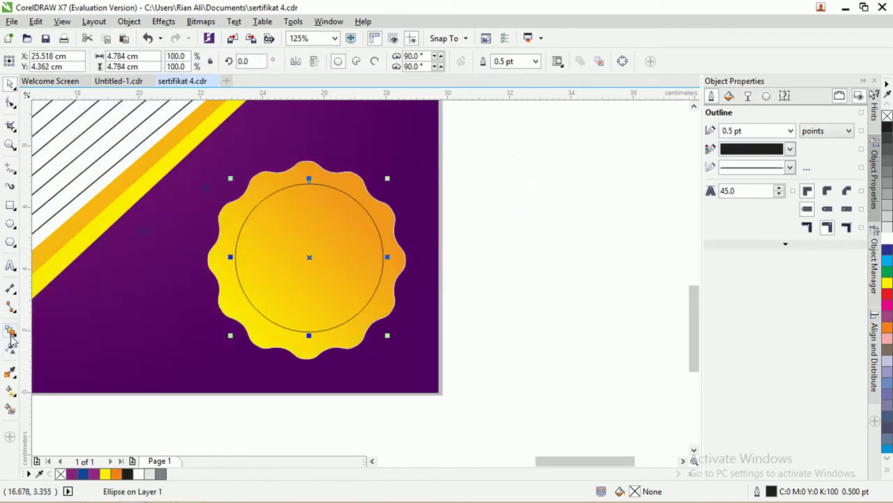
# Step: Copy the purple background shape's gradient fill onto the circle in the seal
pyautogui.click(10, 372)
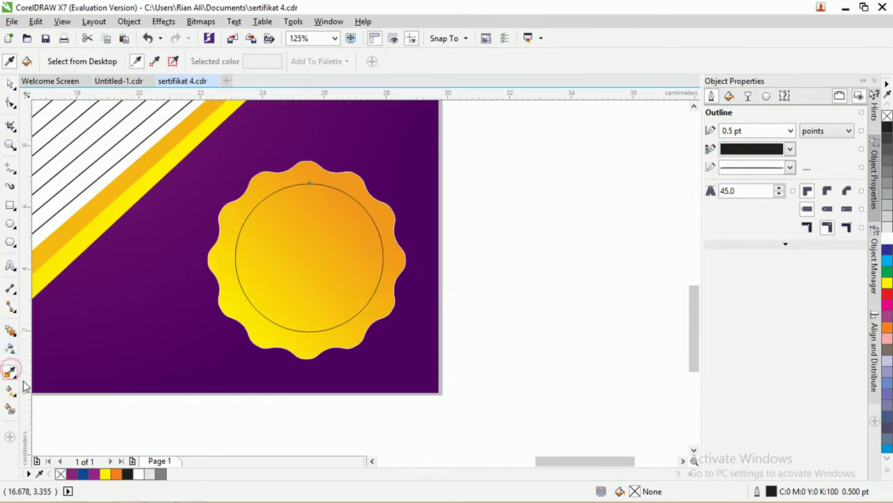
pyautogui.click(11, 391)
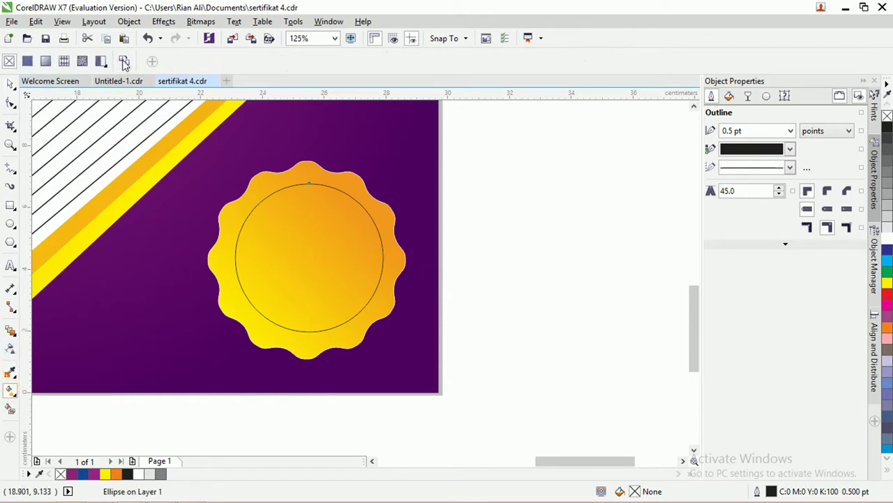
pyautogui.click(125, 62)
pyautogui.click(110, 267)
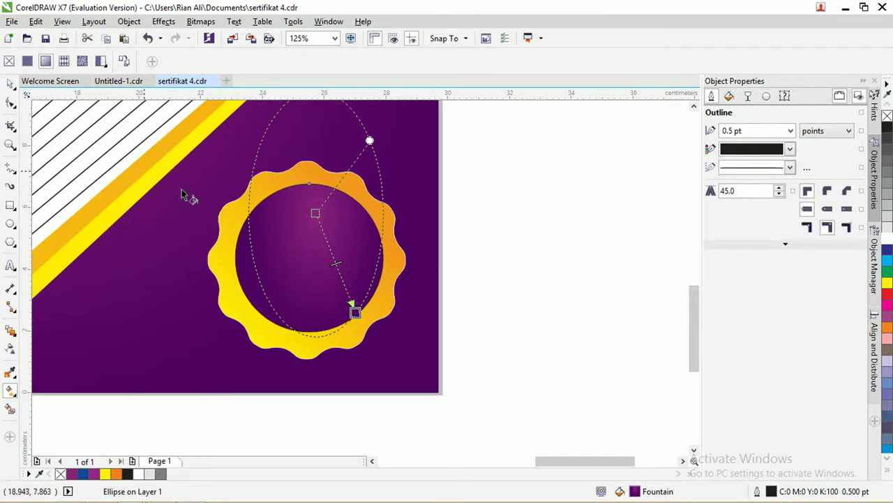
# Step: Centre the purple circle's elliptical gradient on the circle and widen it into an even round glow
pyautogui.moveTo(313, 222); pyautogui.dragTo(308, 264)
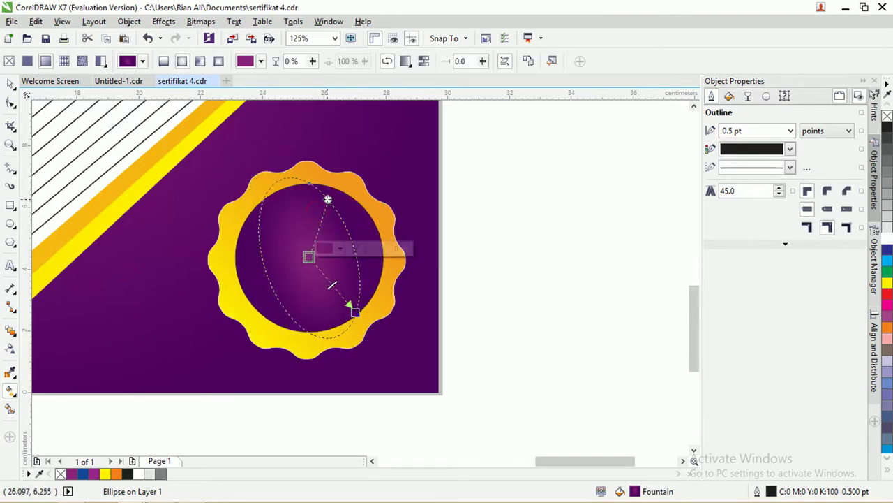
pyautogui.moveTo(328, 198); pyautogui.dragTo(360, 205)
pyautogui.press('Escape')
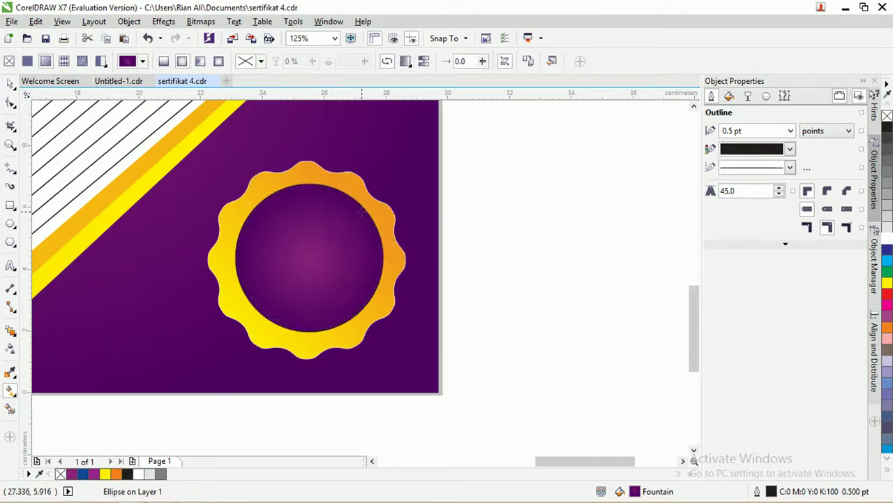
pyautogui.click(349, 305)
pyautogui.press('space')
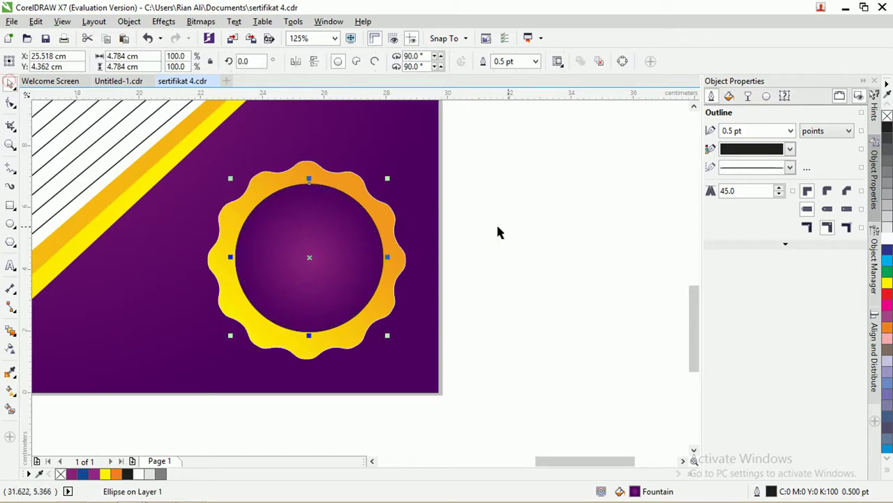
# Step: Make a smaller concentric copy of the purple circle, about 4.21 cm in diameter
pyautogui.click(555, 222)
pyautogui.click(370, 260)
pyautogui.scroll(1, 321, 240)
pyautogui.moveTo(300, 237); pyautogui.dragTo(329, 225)
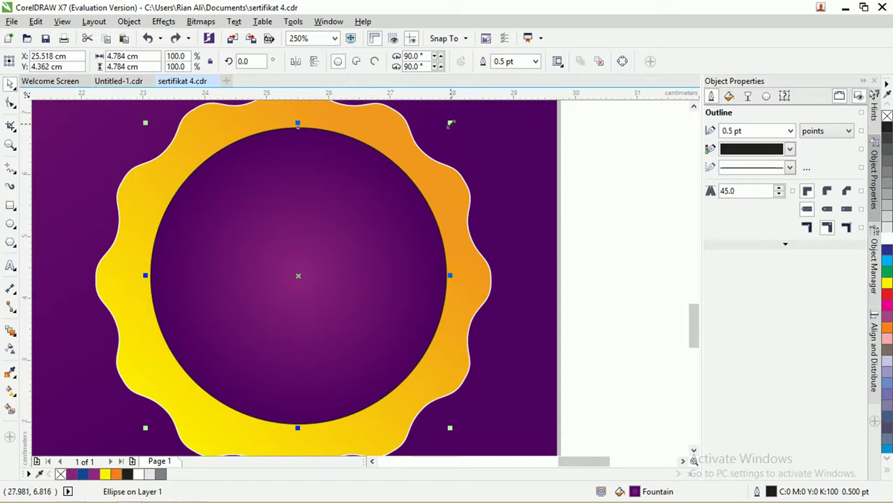
pyautogui.moveTo(451, 124); pyautogui.dragTo(433, 132)
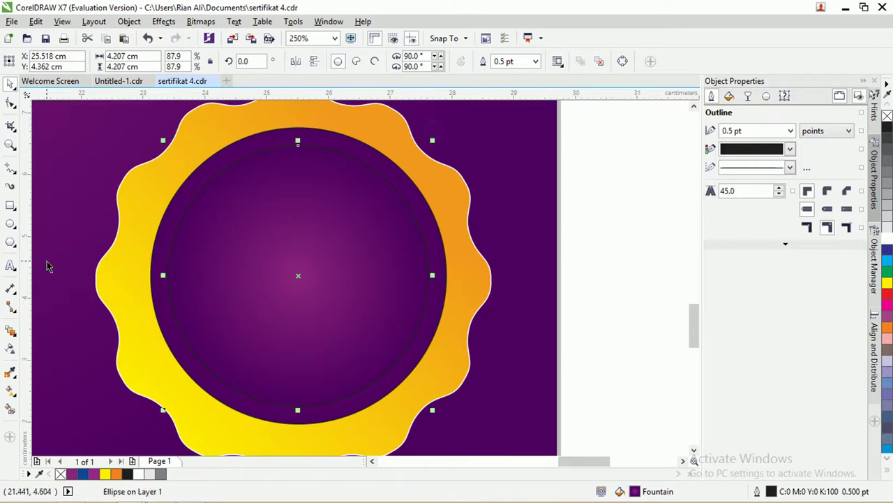
# Step: Copy the wavy seal's yellow-to-orange gradient onto the inner circle copy
pyautogui.click(9, 393)
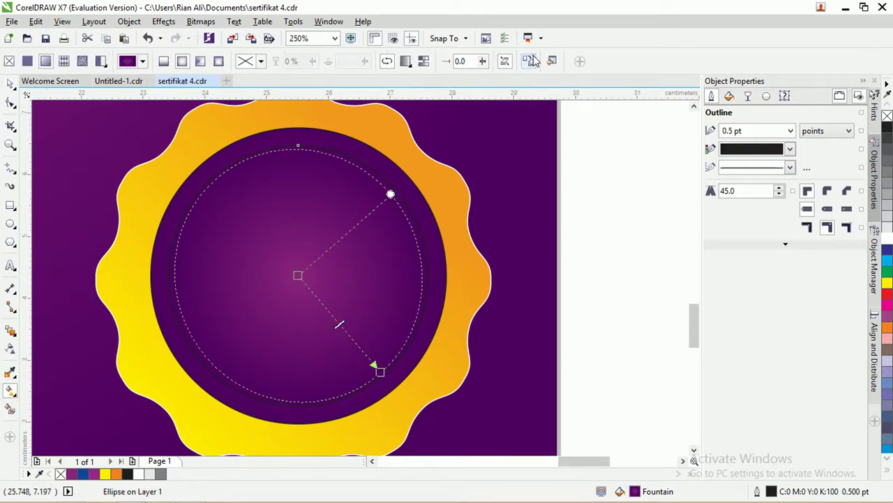
pyautogui.click(368, 115)
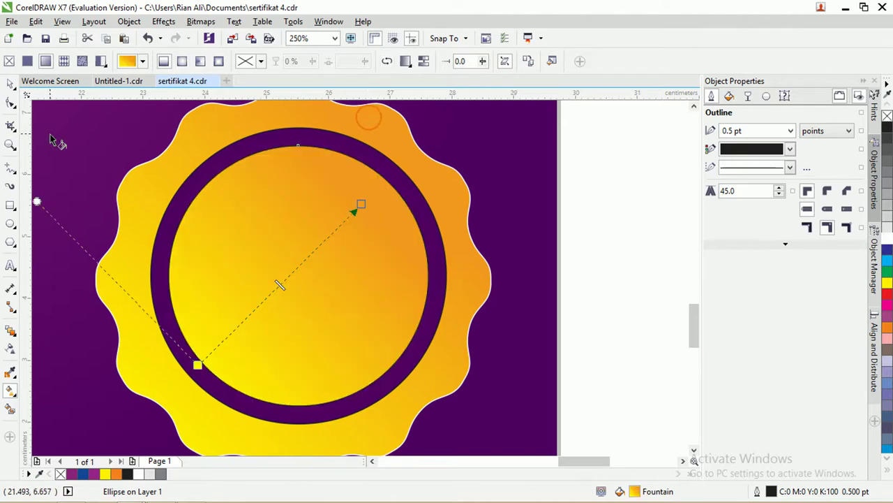
pyautogui.click(11, 82)
pyautogui.click(687, 232)
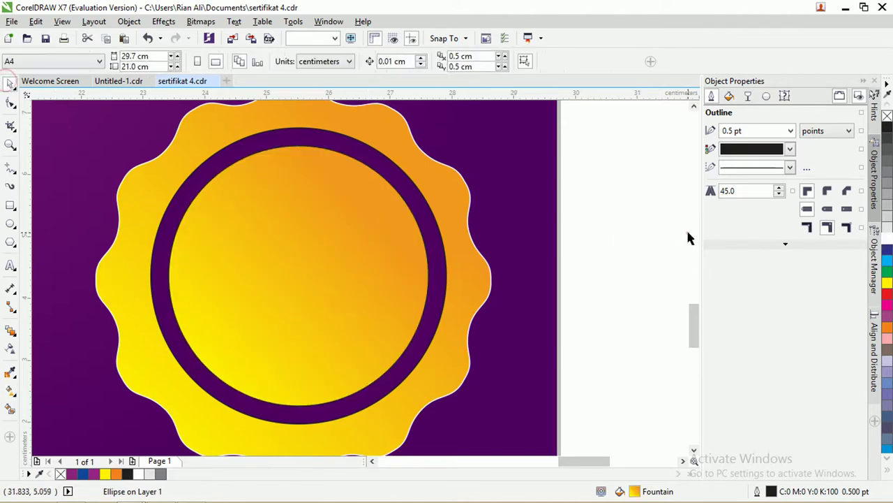
# Step: Enlarge the gold inner circle to about 4.33 cm and remove its fill, keeping a gold copy about 3.85 cm wide inside it
pyautogui.click(391, 198)
pyautogui.moveTo(432, 140)
pyautogui.mouseDown()
pyautogui.moveTo(419, 151)
pyautogui.moveTo(435, 136)
pyautogui.mouseUp()
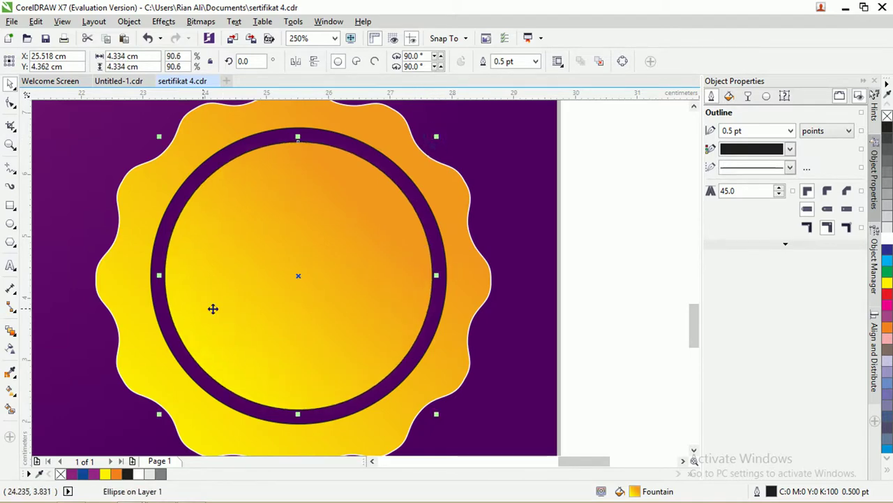
pyautogui.click(61, 474)
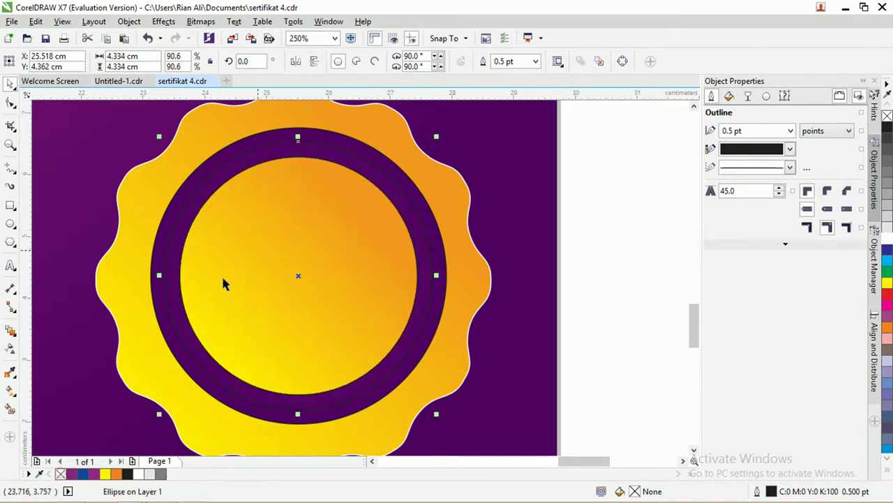
# Step: Set the unfilled middle circle's outline width to 2.0 pt
pyautogui.scroll(1, 300, 146)
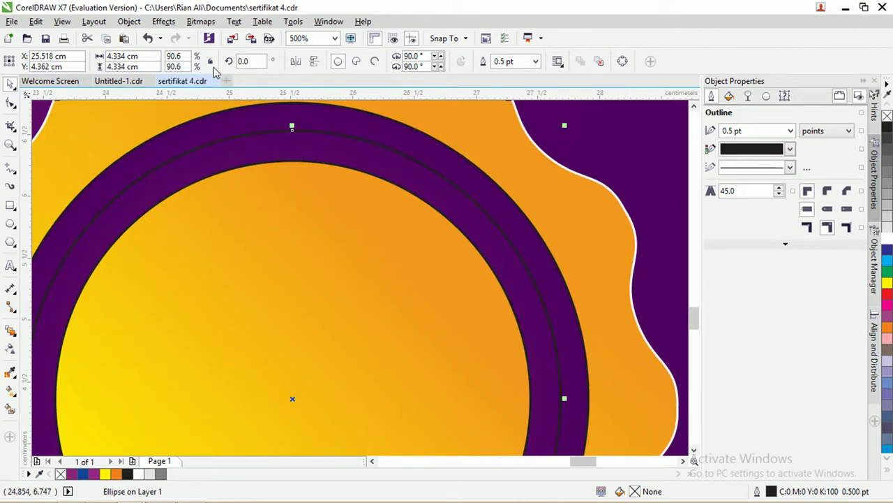
pyautogui.click(535, 61)
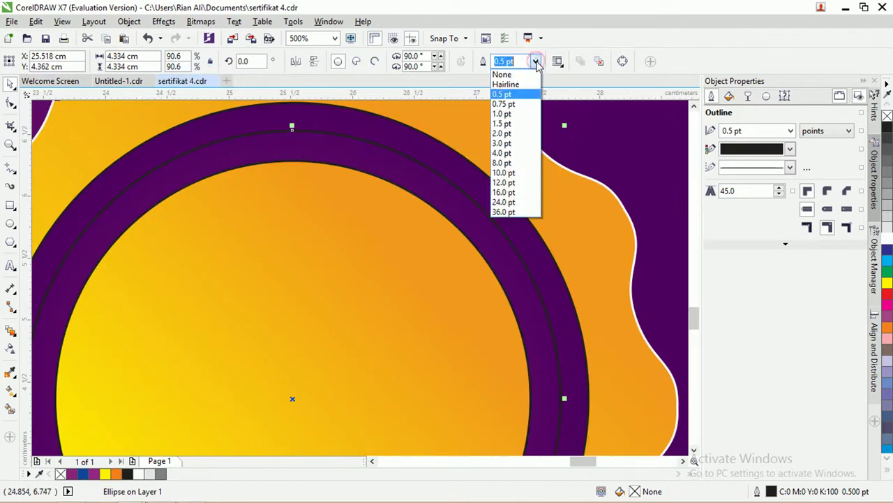
pyautogui.click(506, 134)
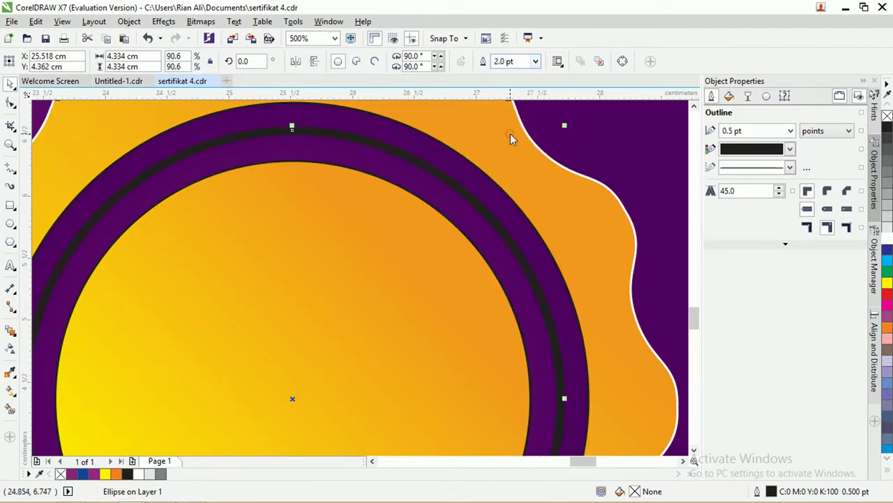
# Step: Convert the middle circle to curves and convert its outline to an object
pyautogui.click(129, 21)
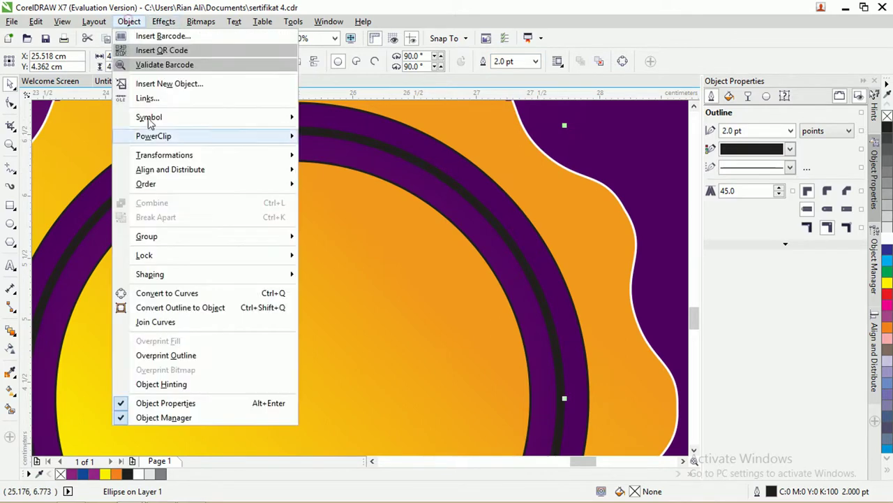
pyautogui.click(187, 299)
pyautogui.click(129, 22)
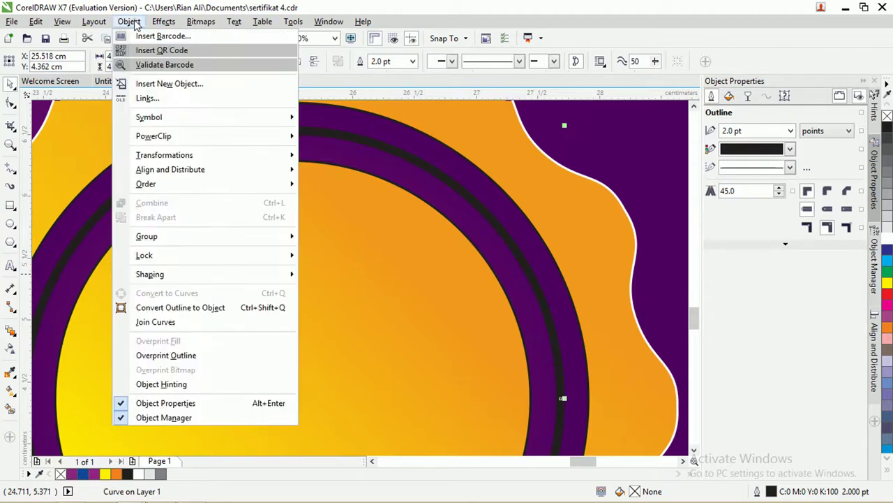
pyautogui.click(199, 307)
# Step: Copy the gold gradient of the inner circle onto the thin black ring
pyautogui.scroll(-3, 332, 230)
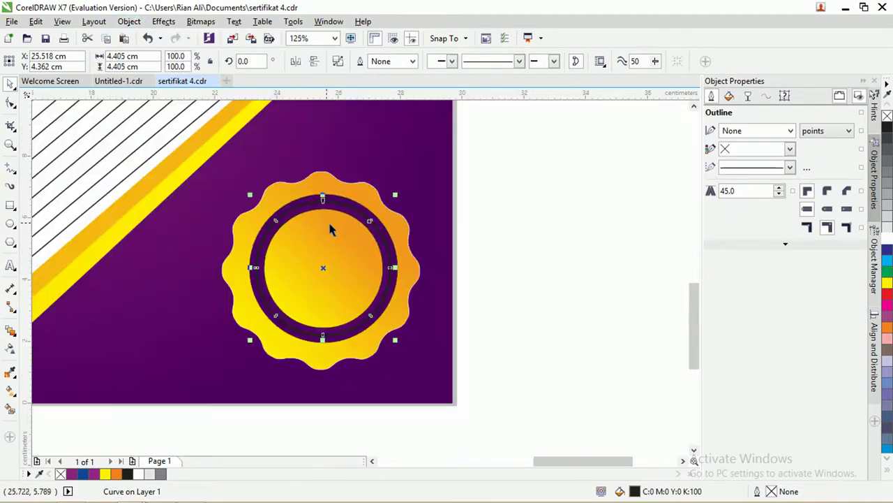
pyautogui.scroll(3, 338, 215)
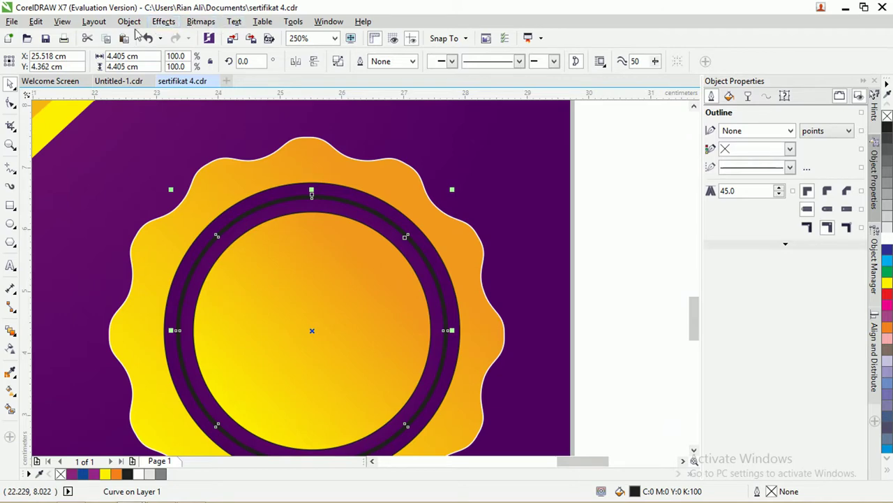
pyautogui.click(11, 392)
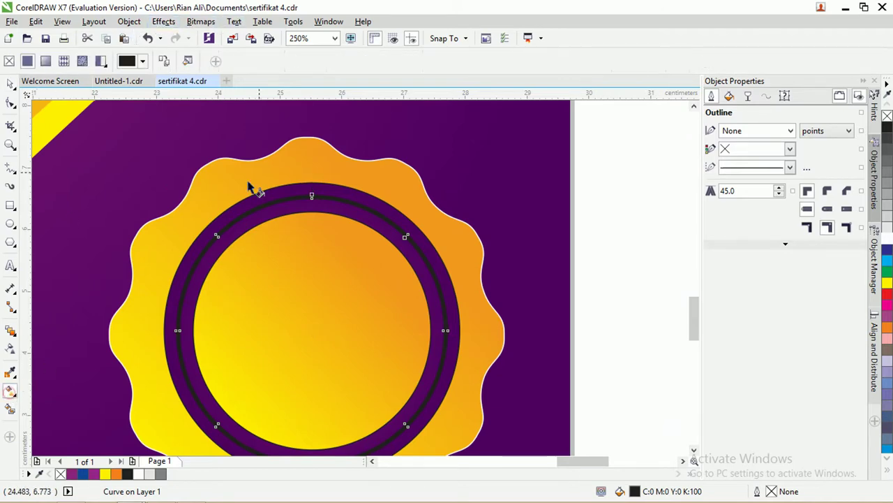
pyautogui.click(166, 63)
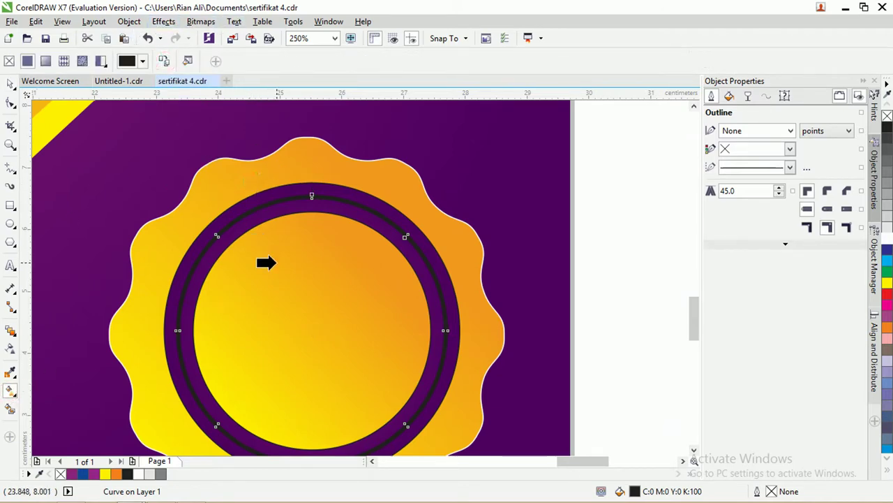
pyautogui.click(275, 261)
pyautogui.press('space')
pyautogui.scroll(-3, 223, 223)
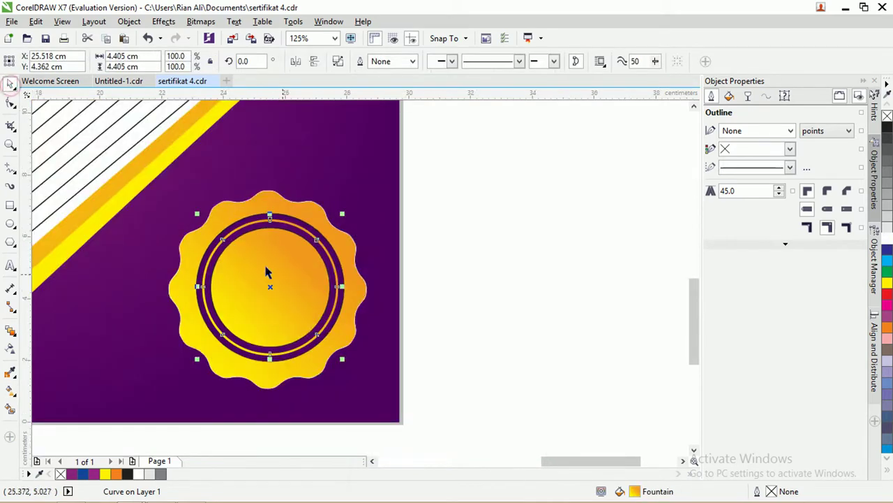
# Step: Select all parts of the seal and align their centres with the wavy polygon
pyautogui.click(427, 296)
pyautogui.moveTo(493, 415); pyautogui.dragTo(150, 171)
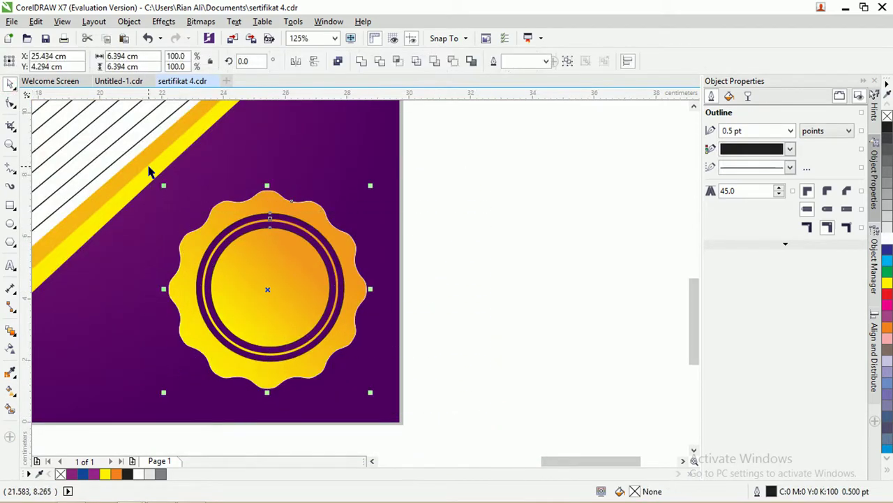
pyautogui.click(473, 210)
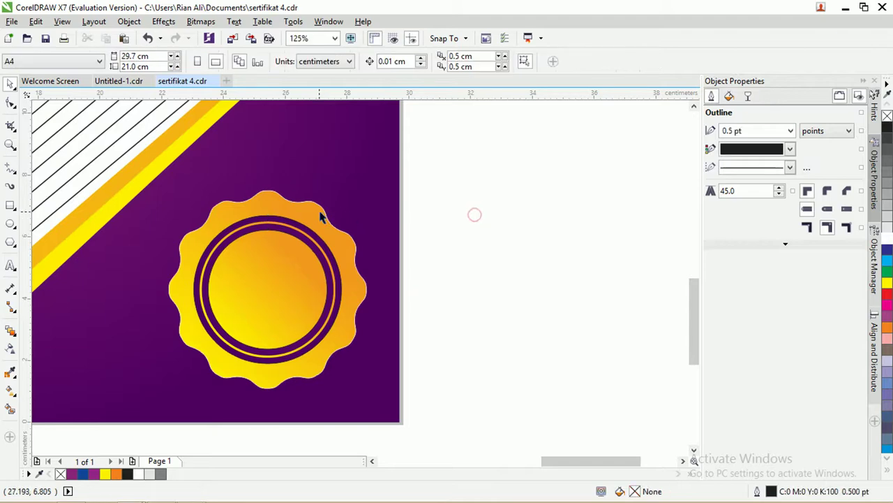
# Step: Remove the outlines from all four objects of the seal
pyautogui.click(301, 222)
pyautogui.click(445, 275)
pyautogui.moveTo(464, 378); pyautogui.dragTo(153, 196)
pyautogui.click(493, 279)
pyautogui.moveTo(488, 423); pyautogui.dragTo(120, 137)
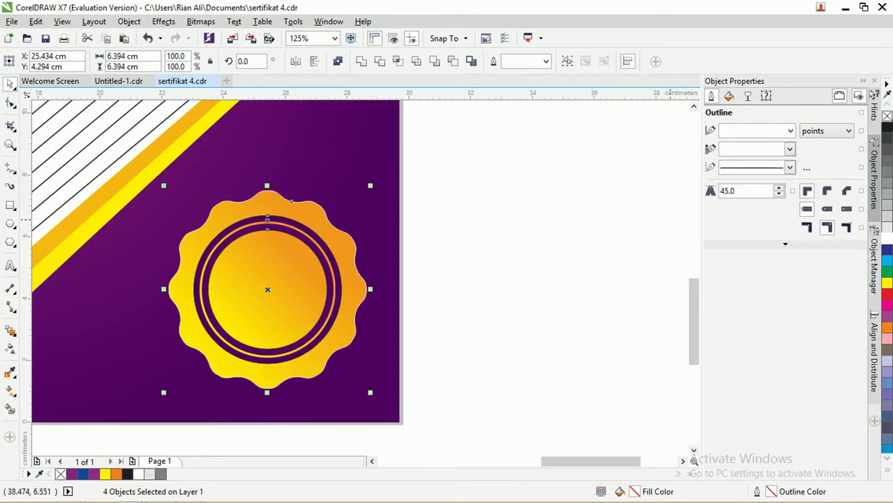
pyautogui.rightClick(888, 117)
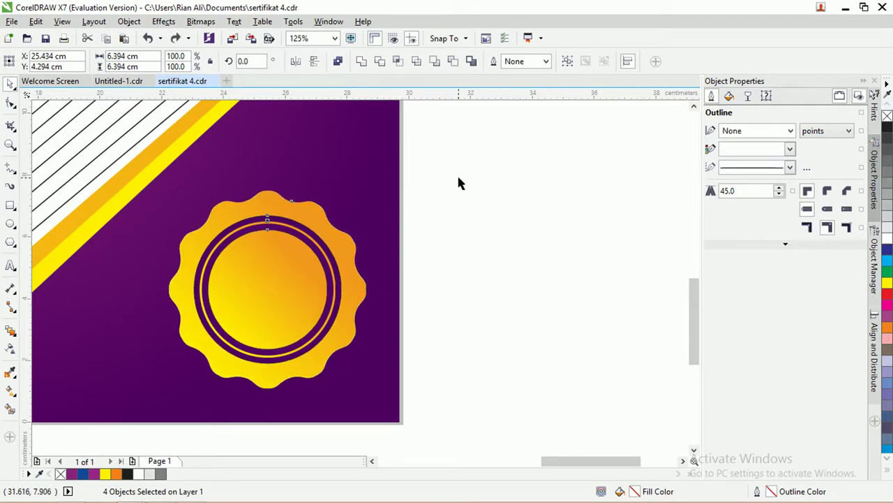
# Step: Enlarge the gold inner circle from its centre to about 4.13 cm in diameter
pyautogui.click(458, 183)
pyautogui.scroll(2, 219, 259)
pyautogui.click(289, 262)
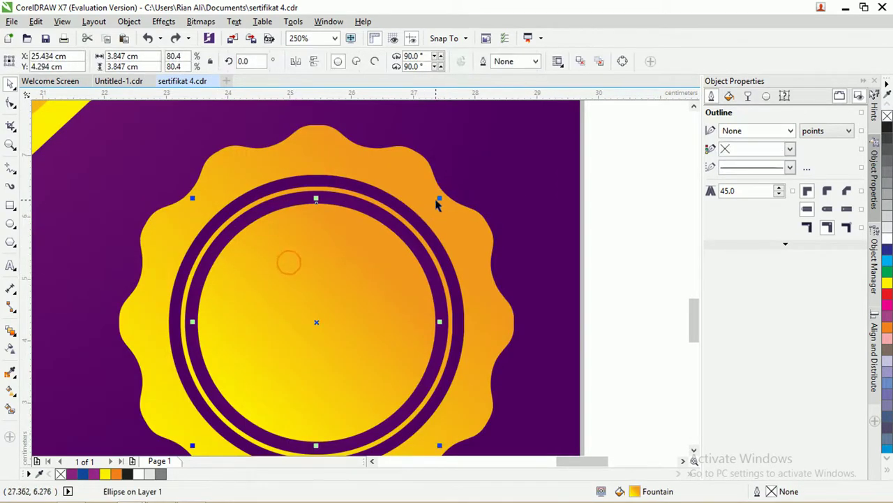
pyautogui.moveTo(438, 199); pyautogui.dragTo(447, 191)
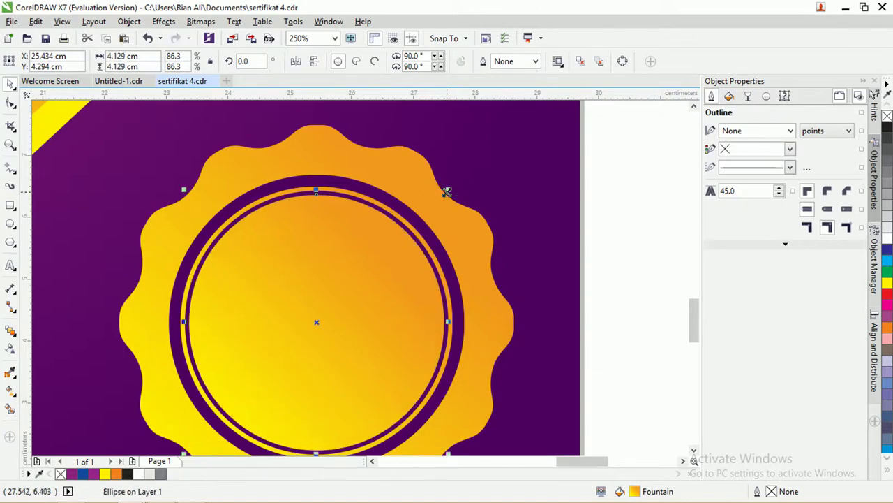
pyautogui.click(612, 193)
# Step: Set the wavy outer polygon of the seal to 14 sides
pyautogui.scroll(-2, 553, 261)
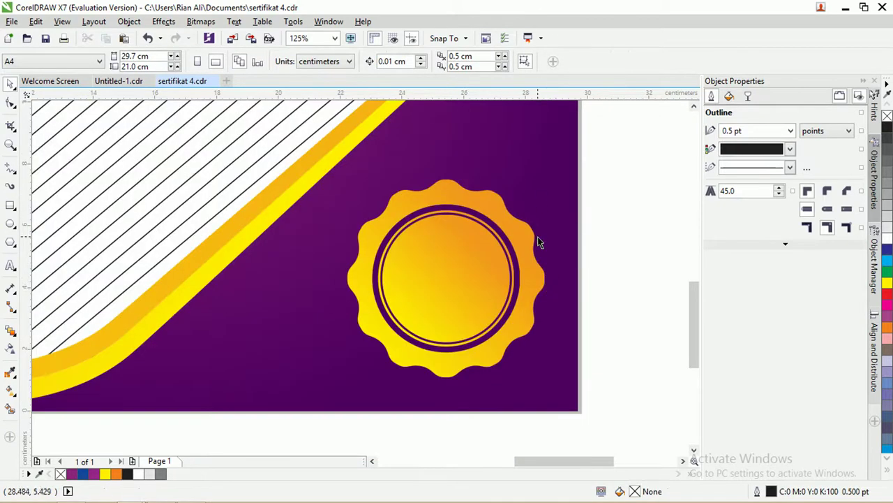
pyautogui.click(534, 236)
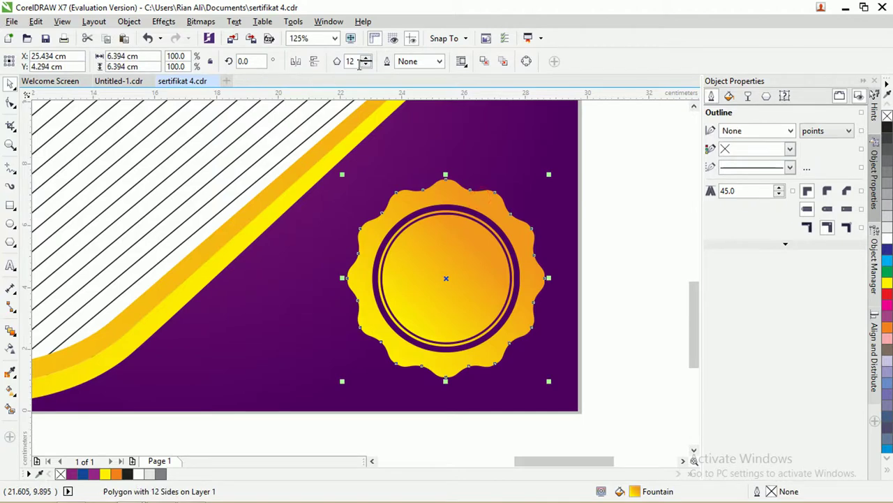
pyautogui.doubleClick(366, 60)
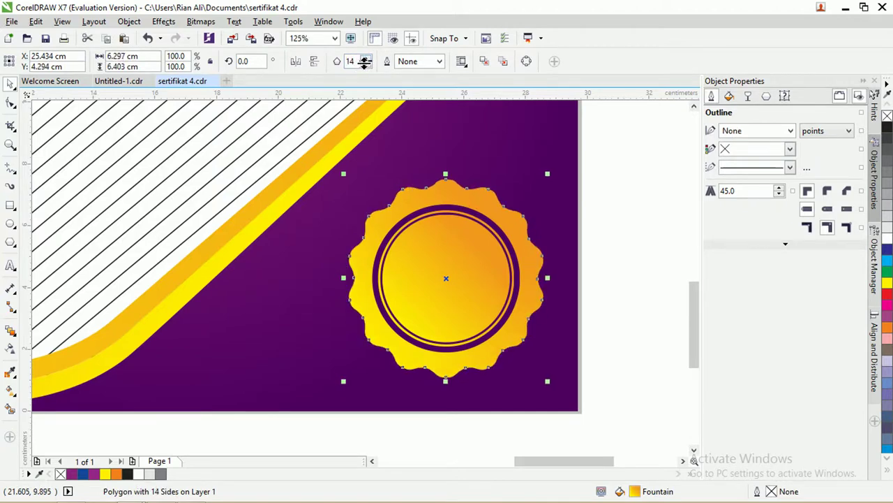
# Step: Set the seal's wavy outer polygon to 12 sides
pyautogui.doubleClick(366, 65)
pyautogui.doubleClick(366, 66)
pyautogui.click(366, 58)
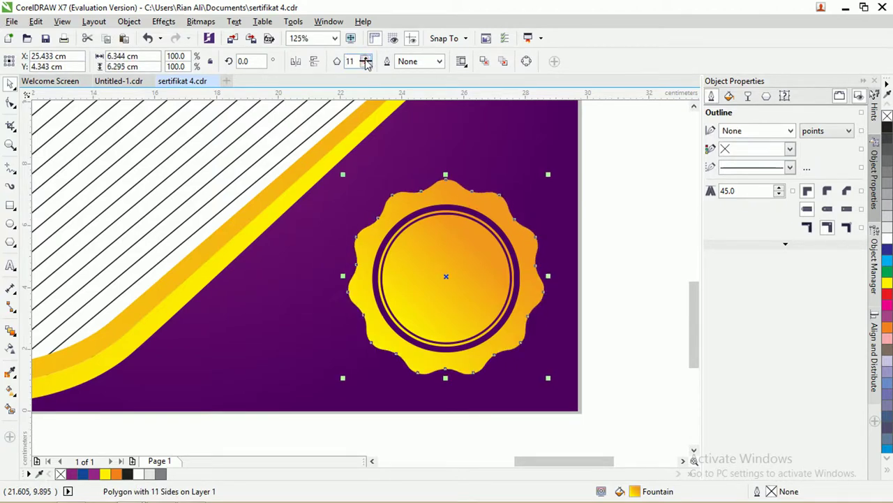
pyautogui.click(367, 58)
# Step: Move the wavy polygon's valley node beside the top scallop slightly outward to make the waves shallower
pyautogui.scroll(2, 419, 180)
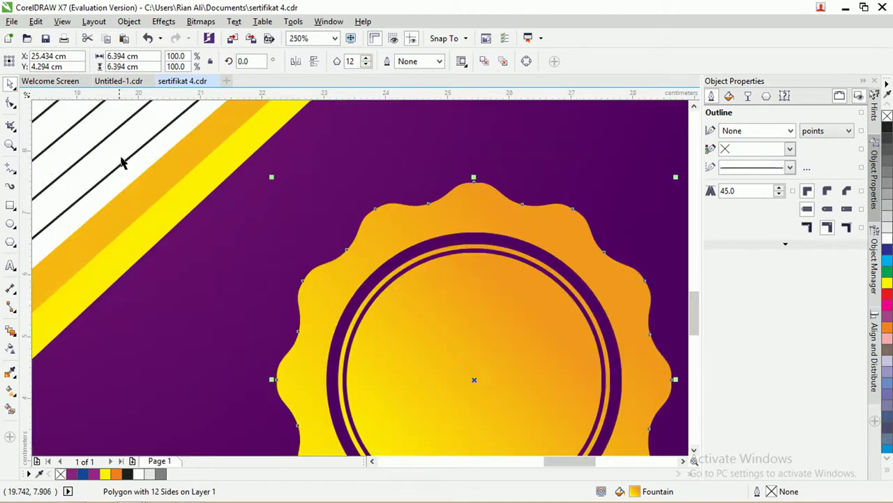
pyautogui.click(11, 103)
pyautogui.scroll(2, 353, 246)
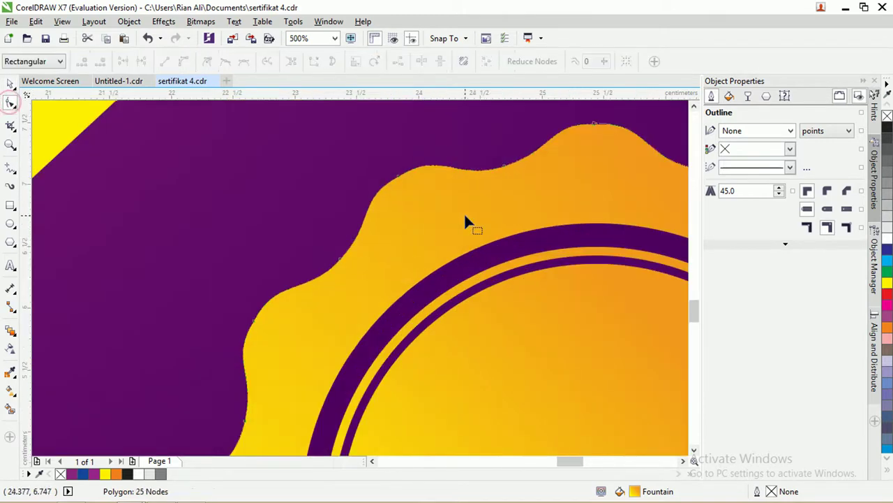
pyautogui.click(503, 167)
pyautogui.moveTo(503, 167); pyautogui.dragTo(497, 158)
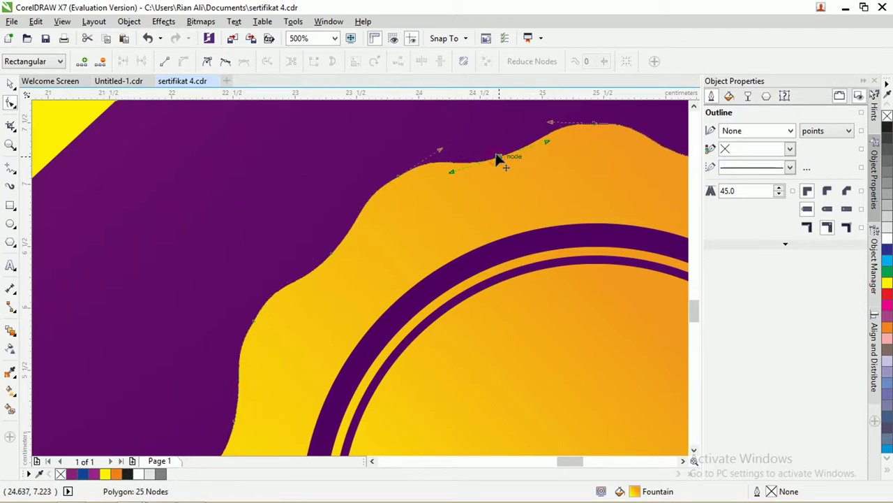
pyautogui.click(398, 176)
pyautogui.moveTo(440, 153); pyautogui.dragTo(417, 167)
pyautogui.hotkey('ctrl', 'z')
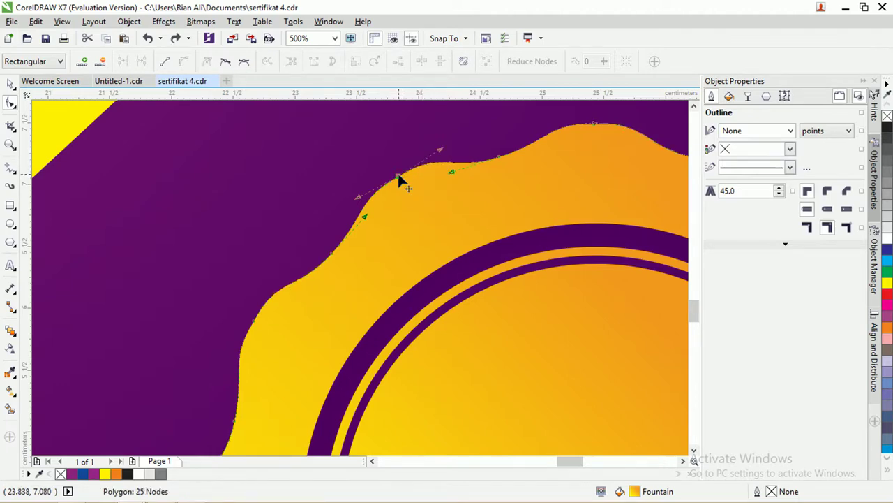
# Step: Make the node on the scallop beside the top one symmetrical and shorten its curve handles
pyautogui.click(244, 63)
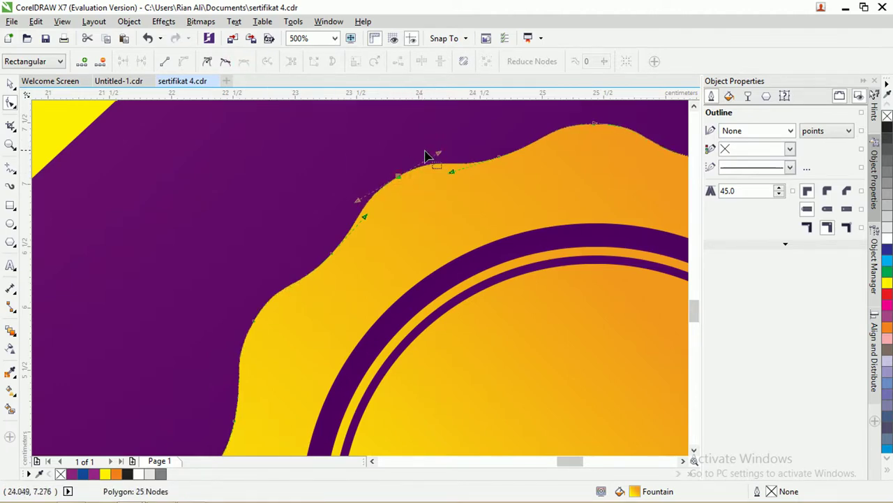
pyautogui.click(406, 174)
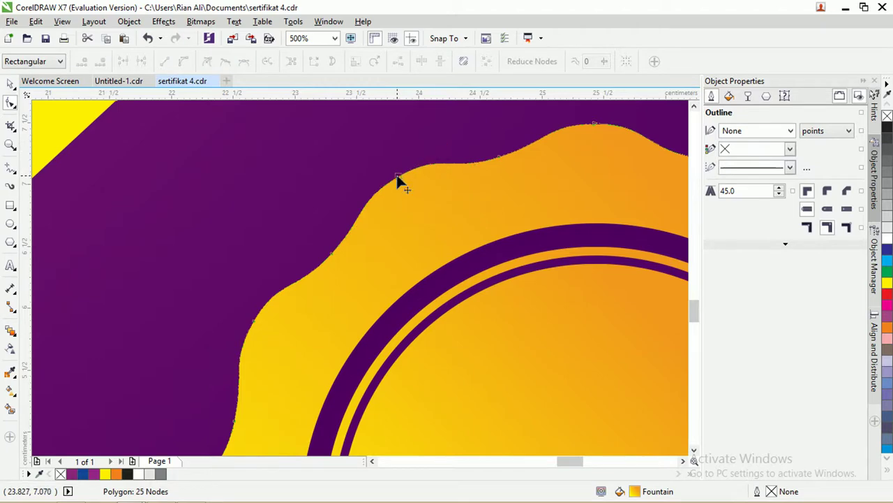
pyautogui.click(398, 177)
pyautogui.moveTo(439, 159); pyautogui.dragTo(429, 164)
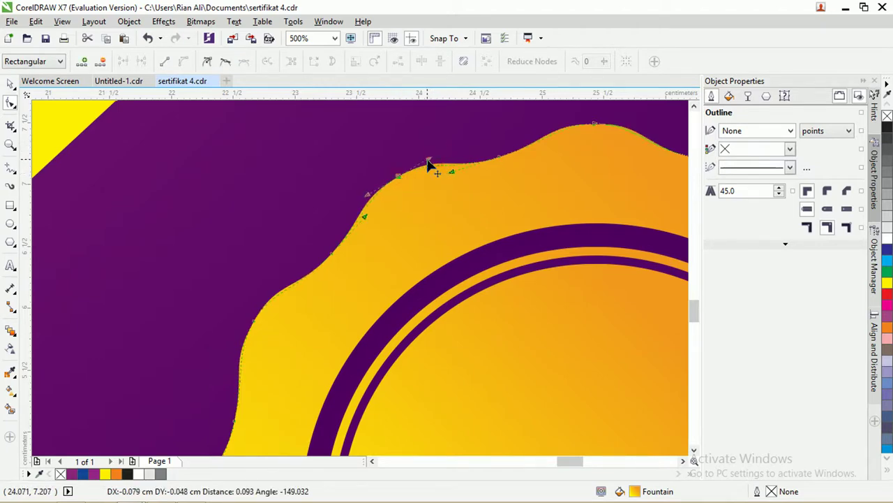
pyautogui.click(498, 155)
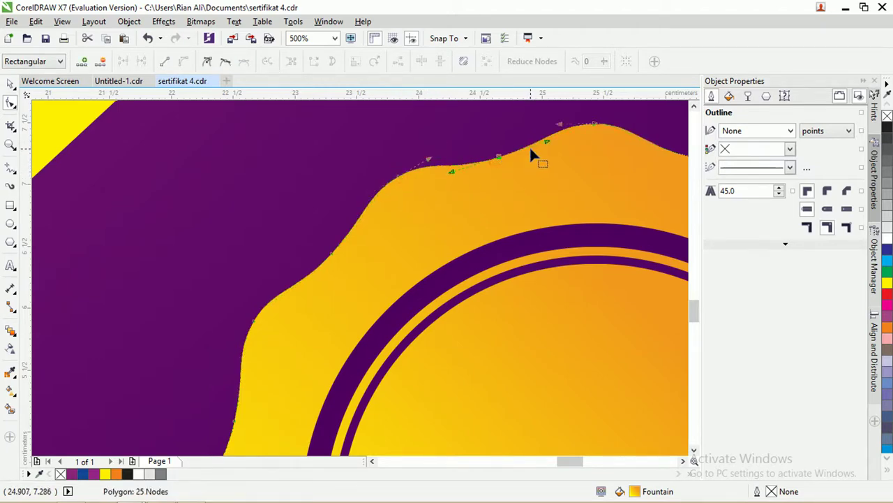
pyautogui.scroll(-3, 532, 152)
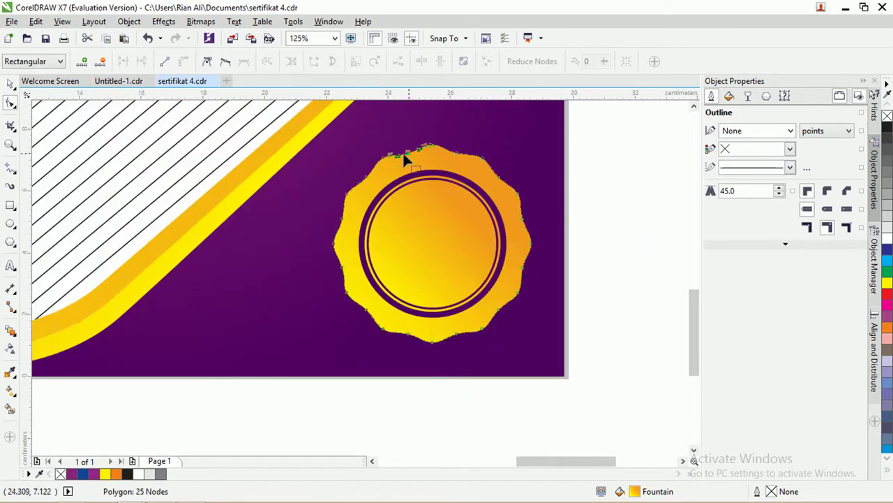
pyautogui.click(11, 83)
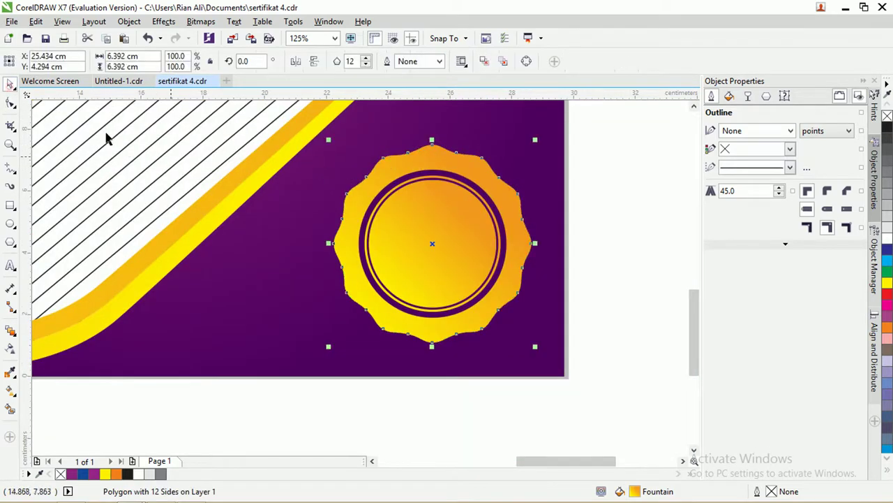
# Step: Select the three circles inside the wavy polygon and enlarge them together from their centre, leaving a narrower gold rim
pyautogui.click(584, 233)
pyautogui.moveTo(617, 331); pyautogui.dragTo(340, 171)
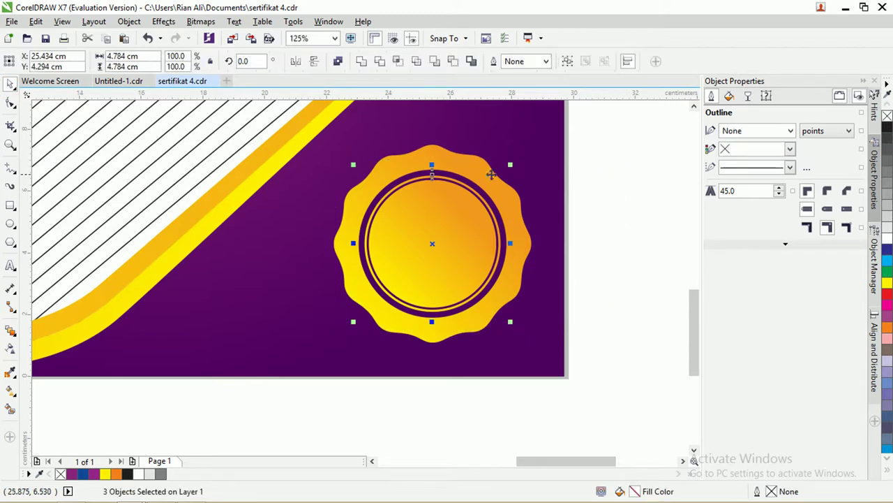
pyautogui.moveTo(511, 163); pyautogui.dragTo(532, 152)
pyautogui.click(614, 175)
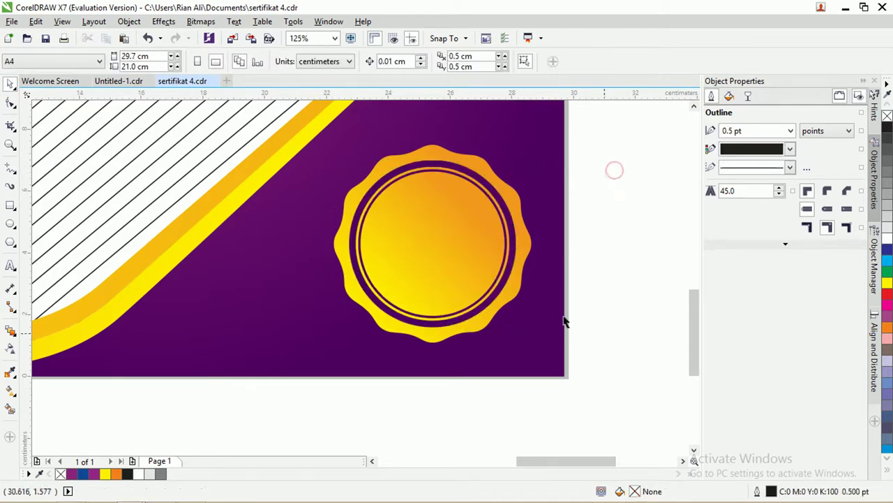
pyautogui.moveTo(647, 374); pyautogui.dragTo(311, 120)
pyautogui.click(597, 208)
# Step: Shrink the gold inner circle from its centre to about 4.50 cm in diameter
pyautogui.click(419, 185)
pyautogui.scroll(1, 451, 188)
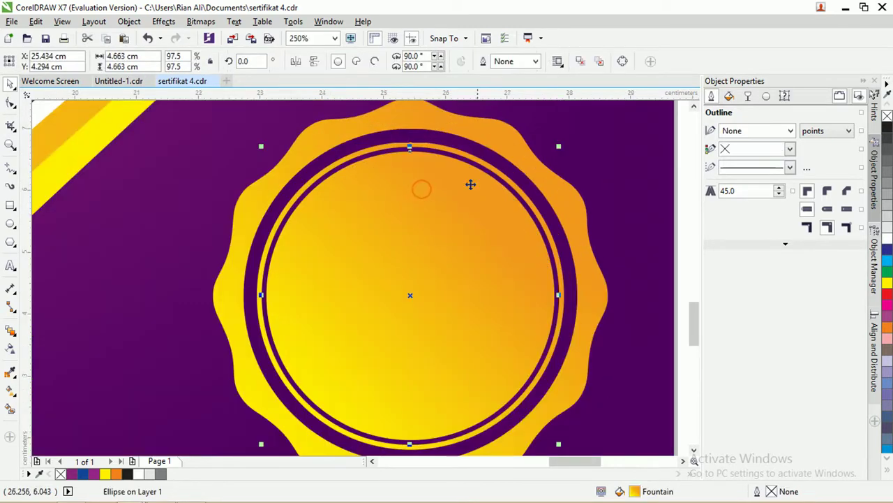
pyautogui.moveTo(558, 147); pyautogui.dragTo(554, 147)
pyautogui.scroll(-1, 489, 176)
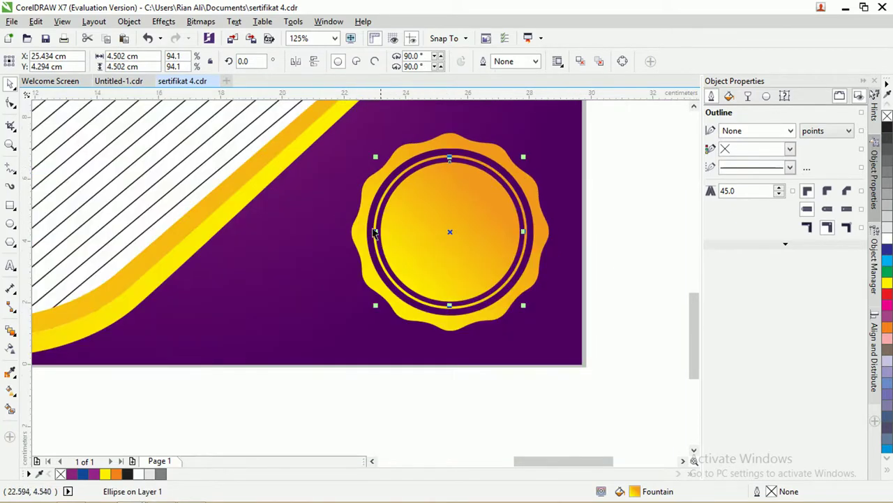
pyautogui.click(627, 235)
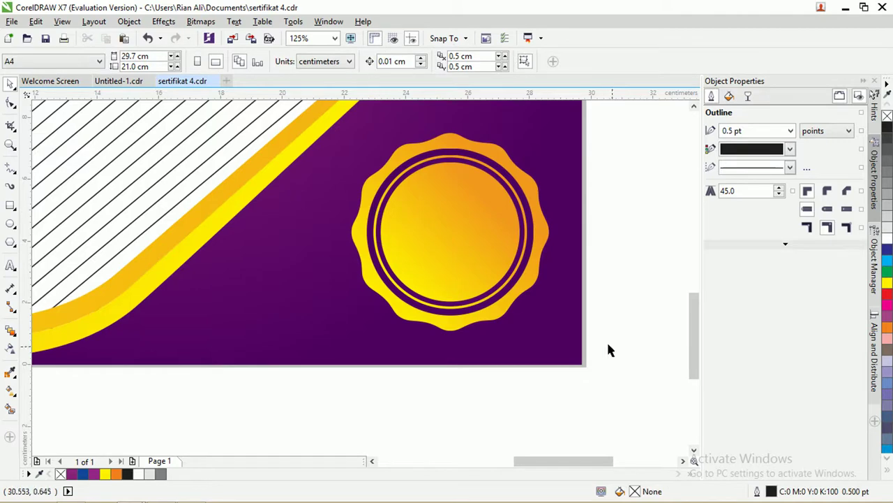
# Step: Scale the whole seal down to about 4.54 cm and move its centre to about X 25.22, Y 4.96 cm
pyautogui.moveTo(642, 368); pyautogui.dragTo(336, 110)
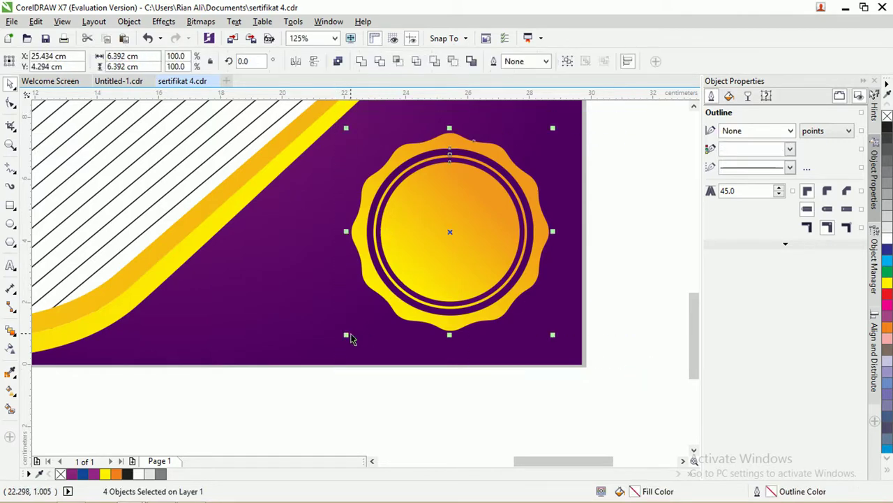
pyautogui.moveTo(346, 335); pyautogui.dragTo(379, 313)
pyautogui.moveTo(450, 229); pyautogui.dragTo(443, 211)
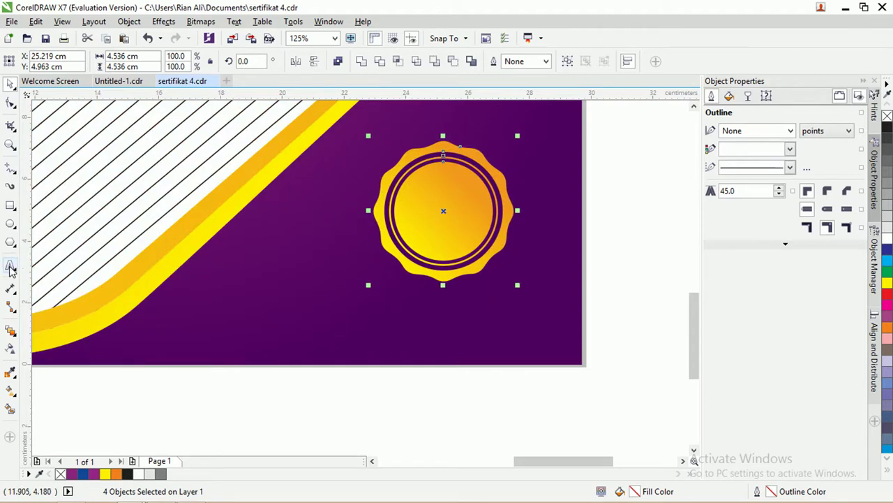
# Step: Draw an upright rectangle about 1.5 by 4.19 cm below and left of the seal and copy the seal's gold fountain fill onto it
pyautogui.click(10, 205)
pyautogui.moveTo(280, 274); pyautogui.dragTo(327, 405)
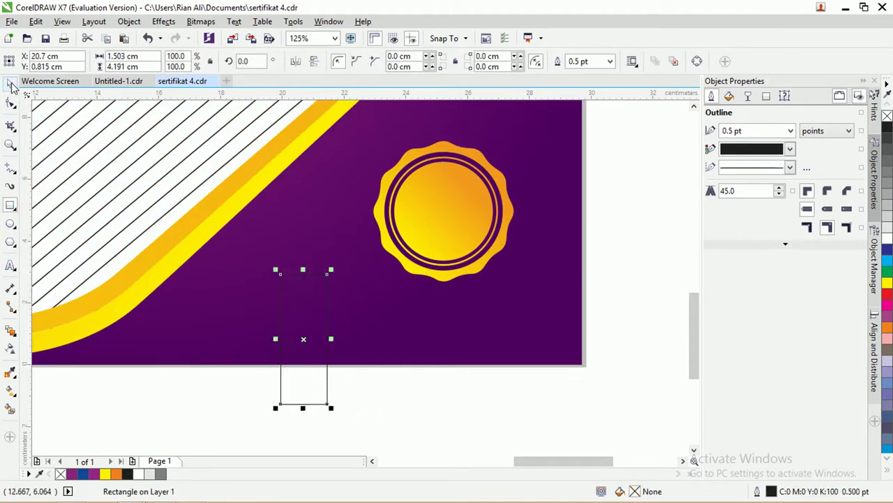
pyautogui.click(11, 391)
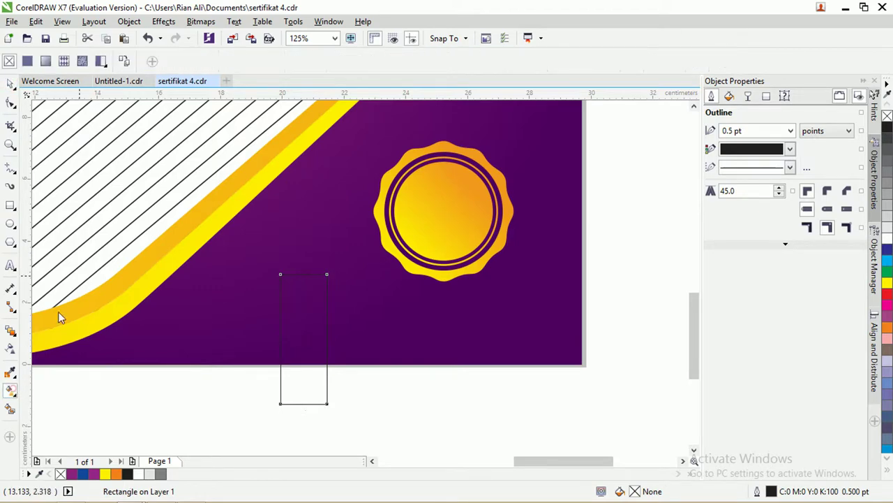
pyautogui.click(123, 60)
pyautogui.click(432, 205)
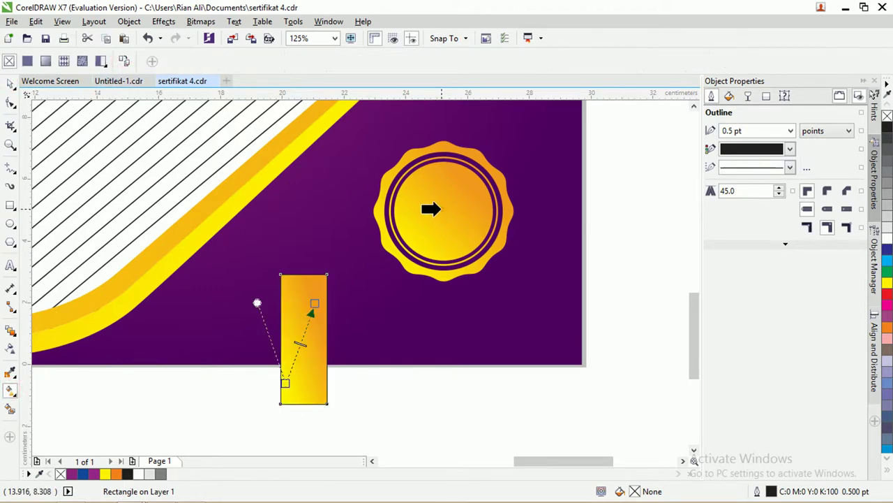
pyautogui.click(10, 83)
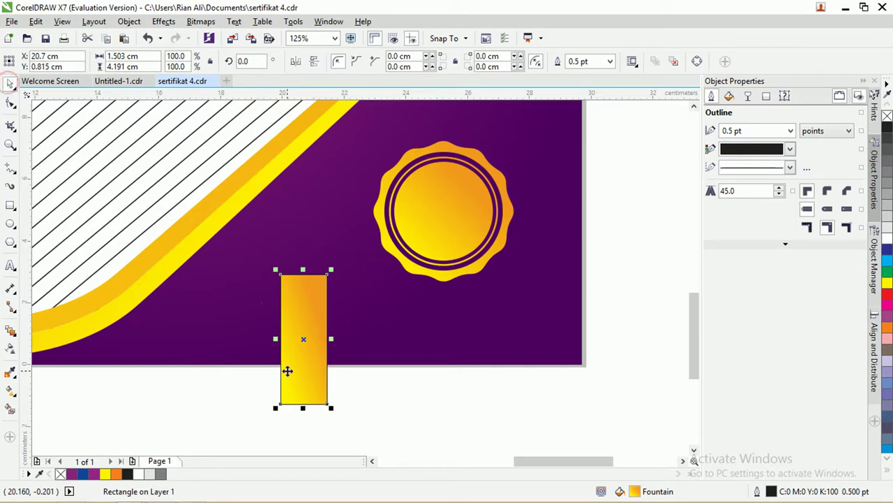
# Step: Realign the rectangle's fountain fill nearly vertically, with orange in the upper part and yellow at the lower end
pyautogui.press('g')
pyautogui.moveTo(315, 304); pyautogui.dragTo(296, 285)
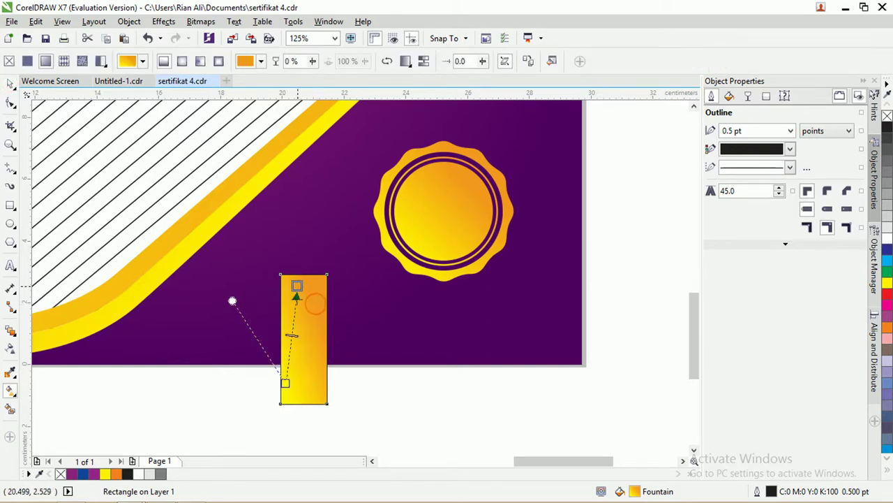
pyautogui.moveTo(285, 382); pyautogui.dragTo(300, 391)
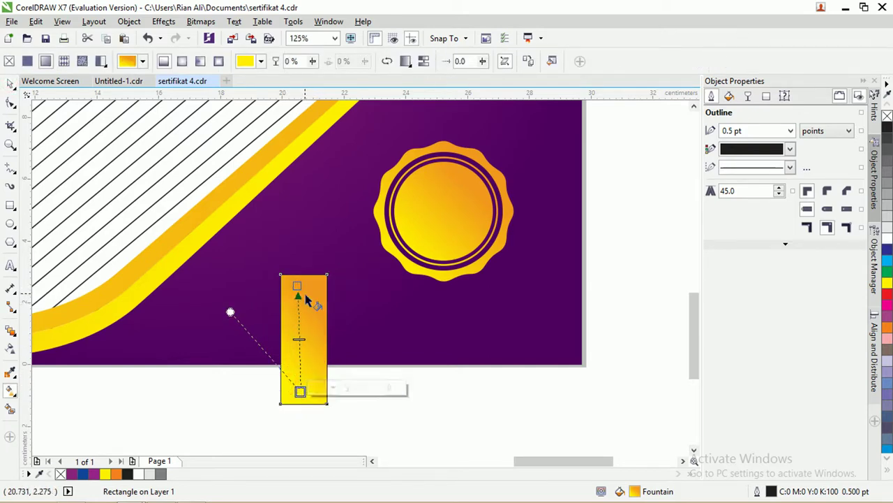
pyautogui.moveTo(296, 286); pyautogui.dragTo(299, 309)
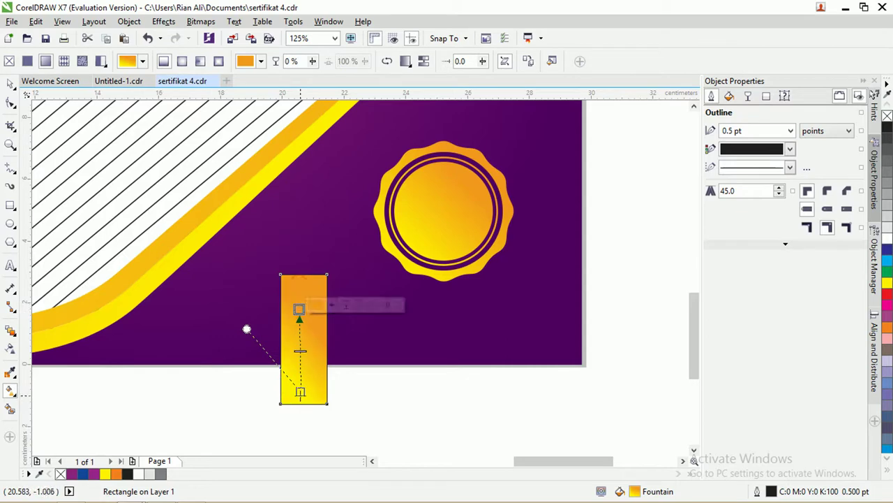
# Step: Remove the gold rectangle's outline and move its centre up to about X 20.78, Y 1.45 cm
pyautogui.click(9, 83)
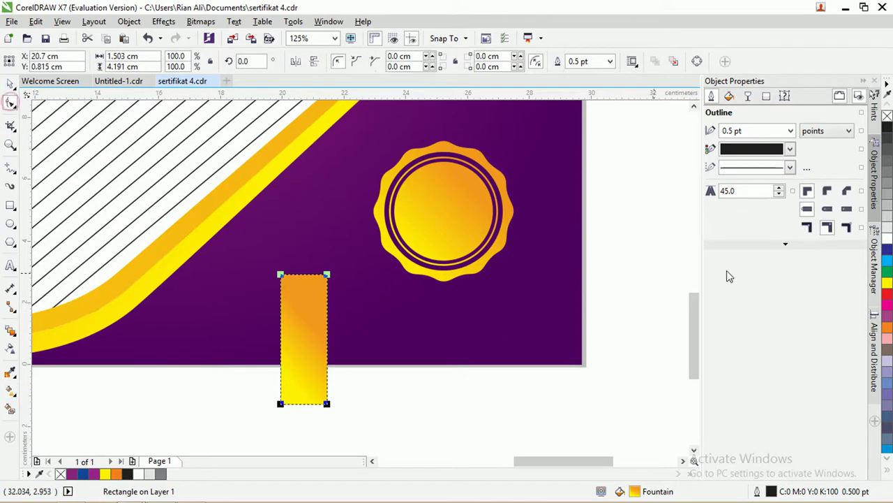
pyautogui.rightClick(888, 119)
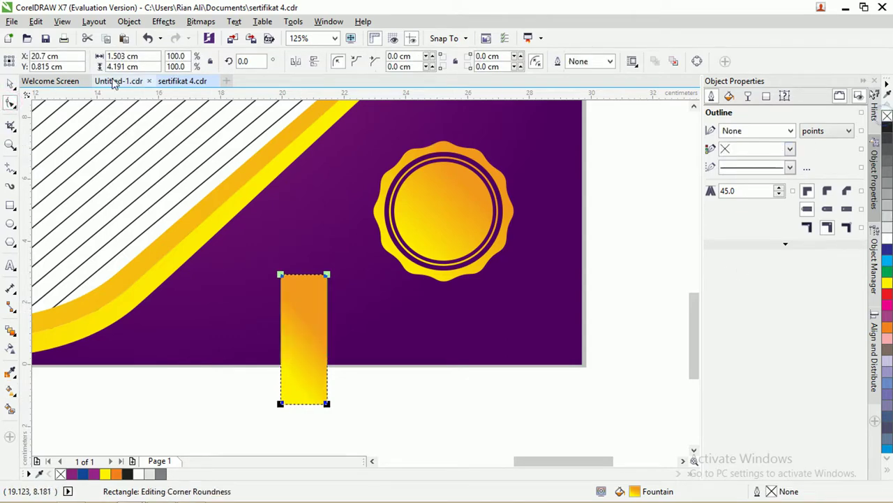
pyautogui.click(11, 84)
pyautogui.click(460, 423)
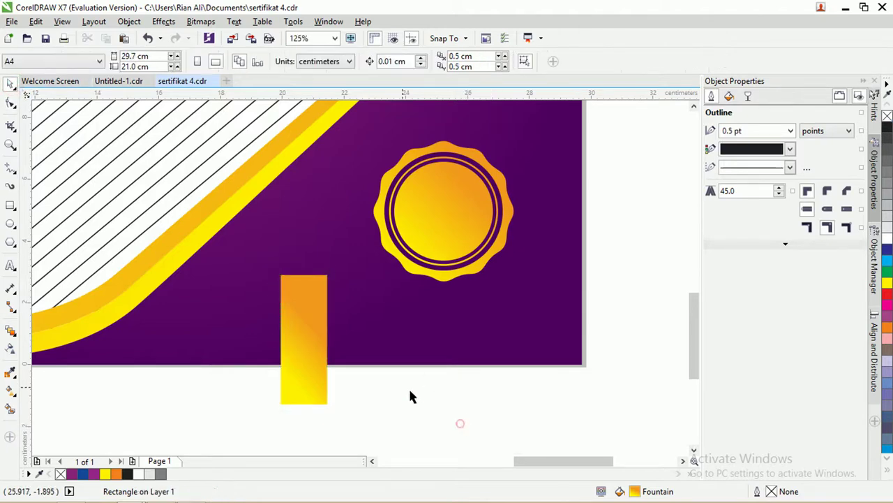
pyautogui.moveTo(302, 329); pyautogui.dragTo(305, 309)
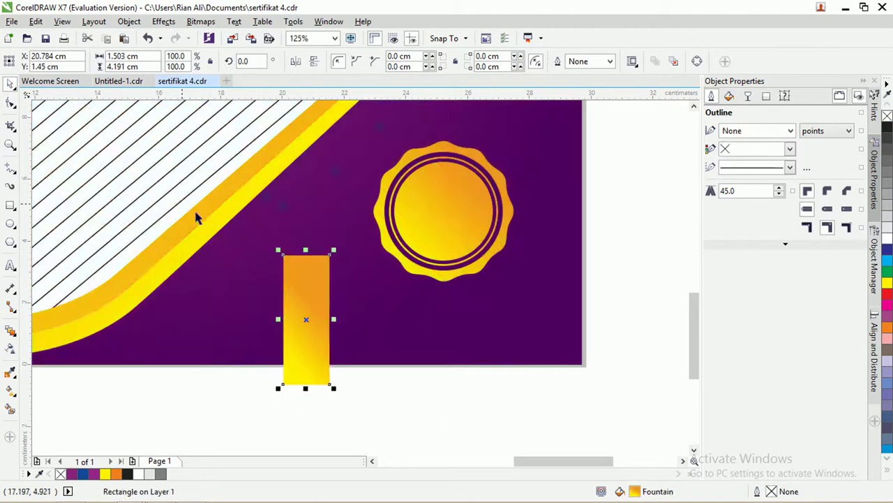
# Step: Convert the gold rectangle to curves and add a node at the middle of its bottom edge
pyautogui.hotkey('ctrl', 'q')
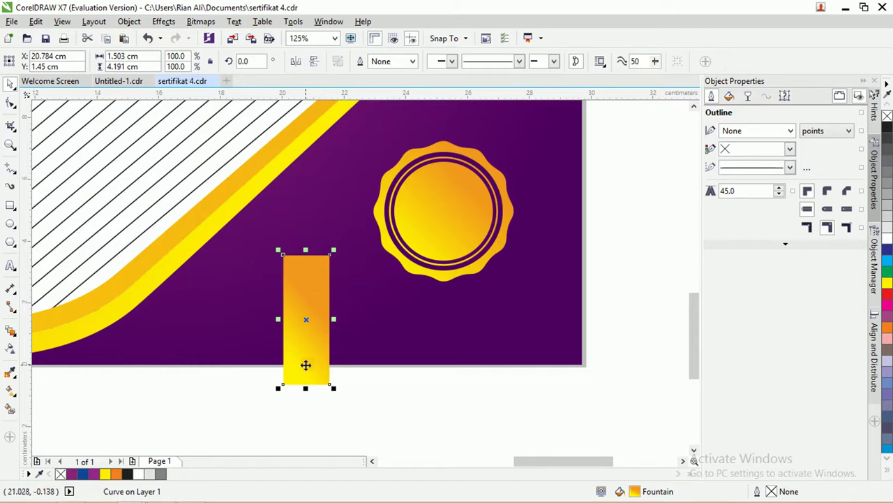
pyautogui.click(10, 102)
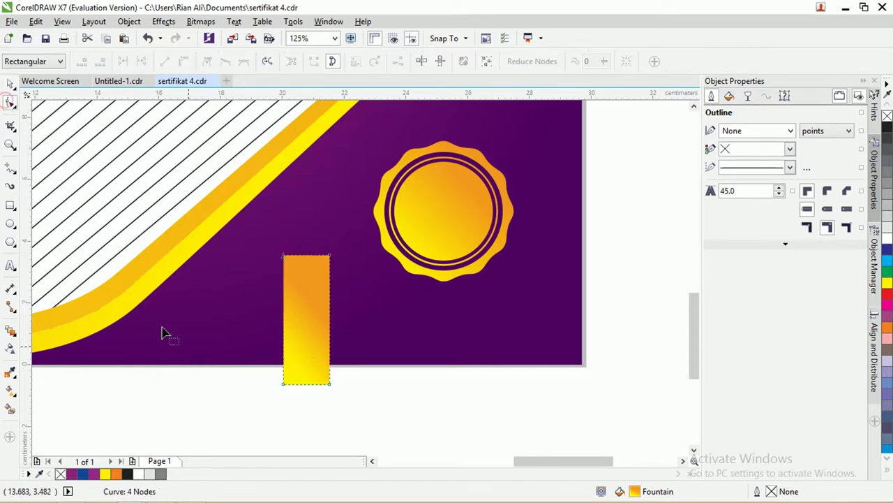
pyautogui.scroll(2, 301, 384)
pyautogui.moveTo(400, 407); pyautogui.dragTo(225, 361)
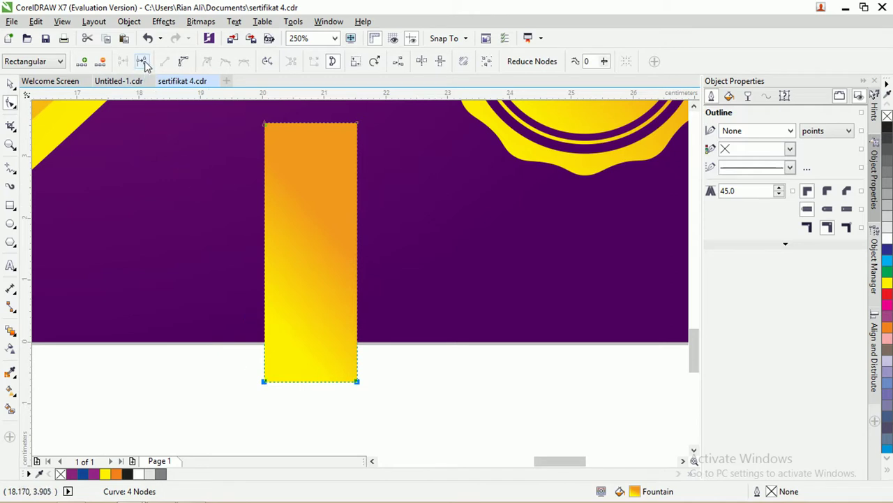
pyautogui.click(82, 62)
pyautogui.click(417, 402)
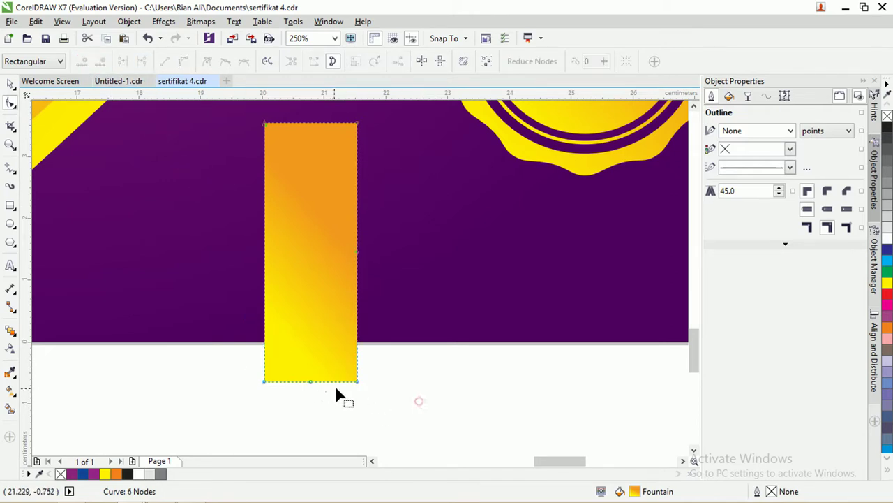
# Step: Raise the middle node of the bottom edge to form a V-shaped ribbon notch
pyautogui.moveTo(311, 381); pyautogui.dragTo(310, 358)
pyautogui.click(10, 84)
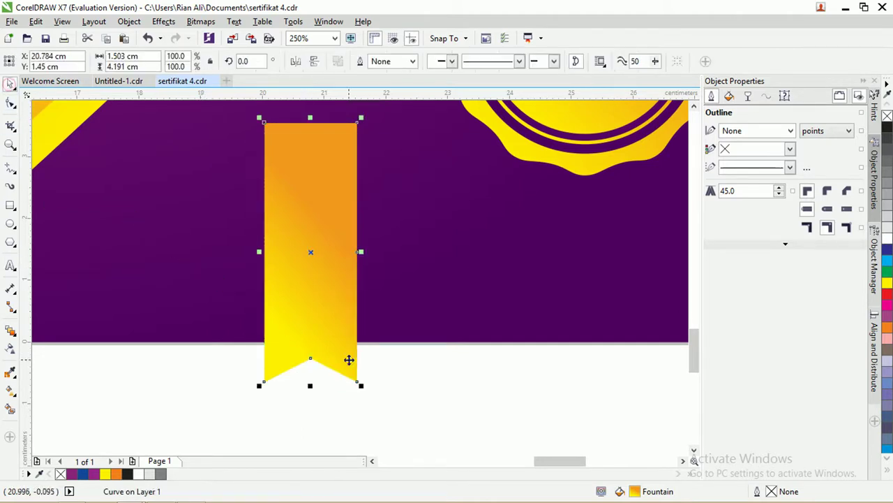
pyautogui.click(359, 360)
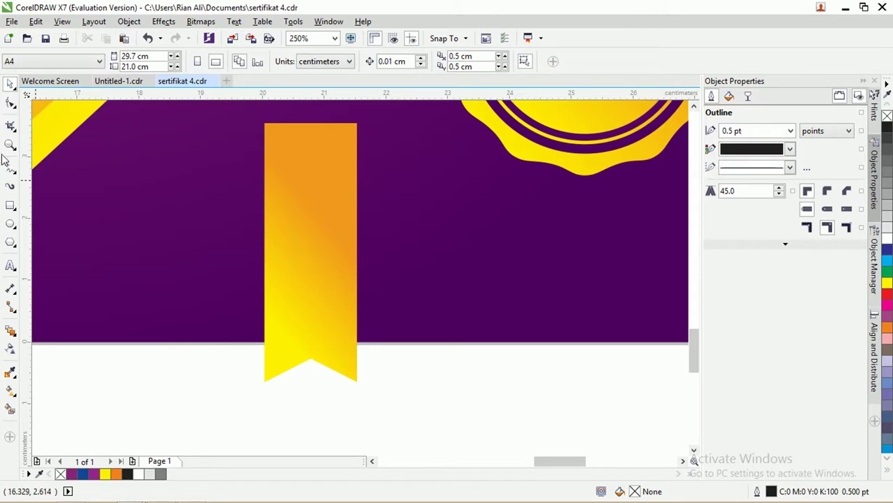
# Step: Draw a vertical straight line about 5.02 cm long beside the ribbon with the 2-Point Line tool
pyautogui.click(13, 173)
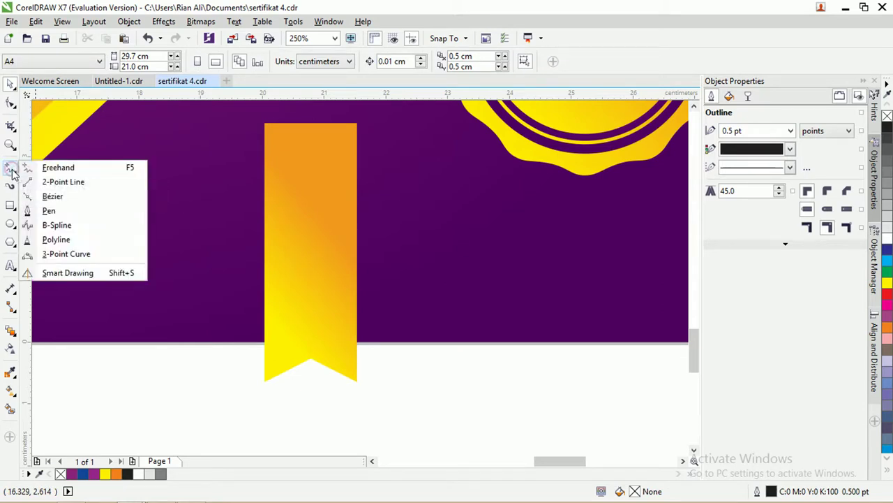
pyautogui.click(60, 179)
pyautogui.moveTo(187, 136)
pyautogui.mouseDown()
pyautogui.moveTo(187, 355)
pyautogui.moveTo(168, 445)
pyautogui.mouseUp()
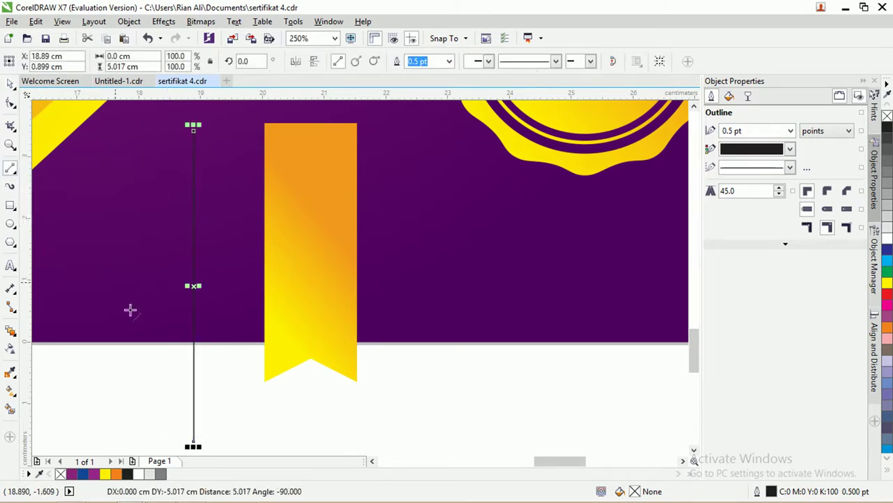
# Step: Align the vertical line to the ribbon's centre, both horizontally and vertically
pyautogui.click(8, 81)
pyautogui.keyDown('shift'); pyautogui.click(307, 161); pyautogui.keyUp('shift')
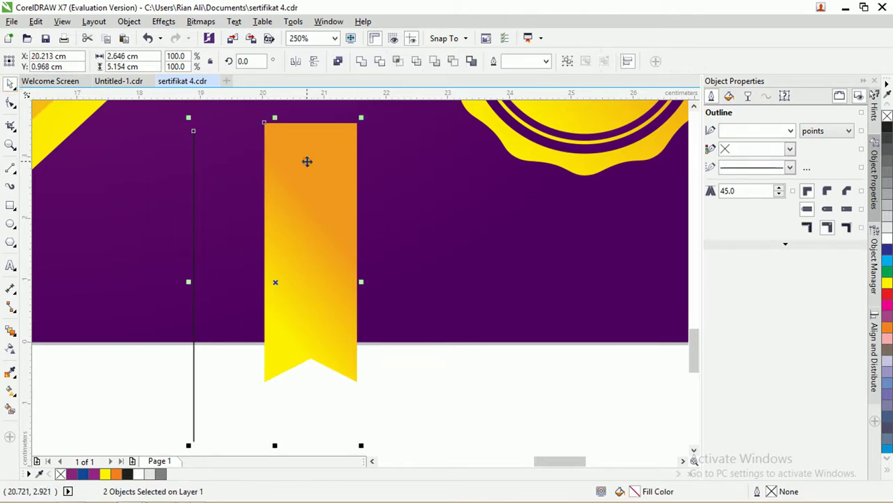
pyautogui.press('c')
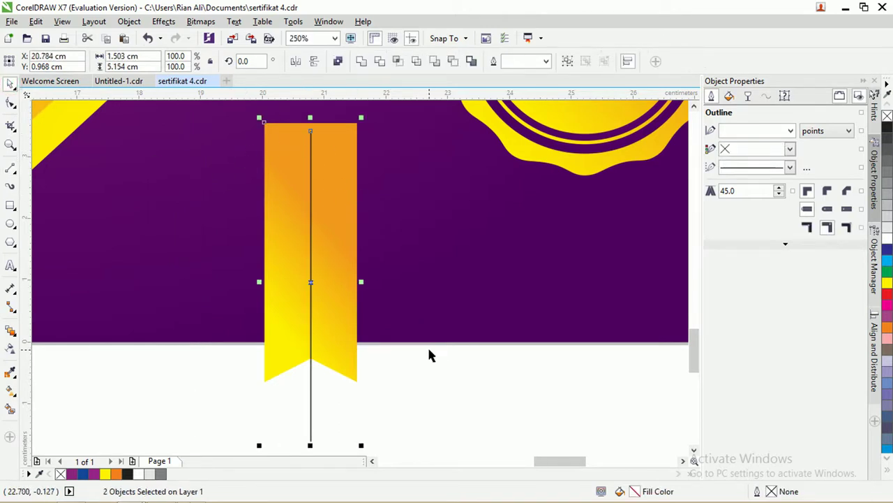
pyautogui.press('e')
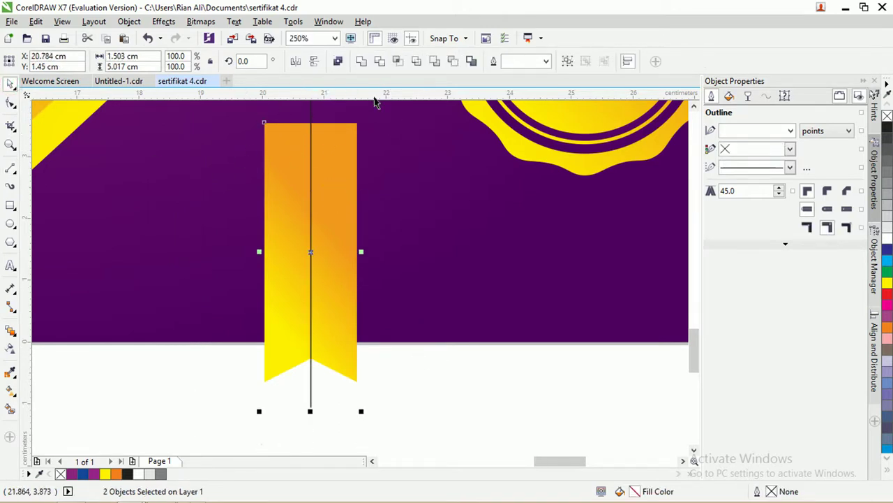
# Step: Trim the ribbon with the line, move it to about X 22.03, Y 1.11 cm and break it apart into two halves
pyautogui.click(381, 63)
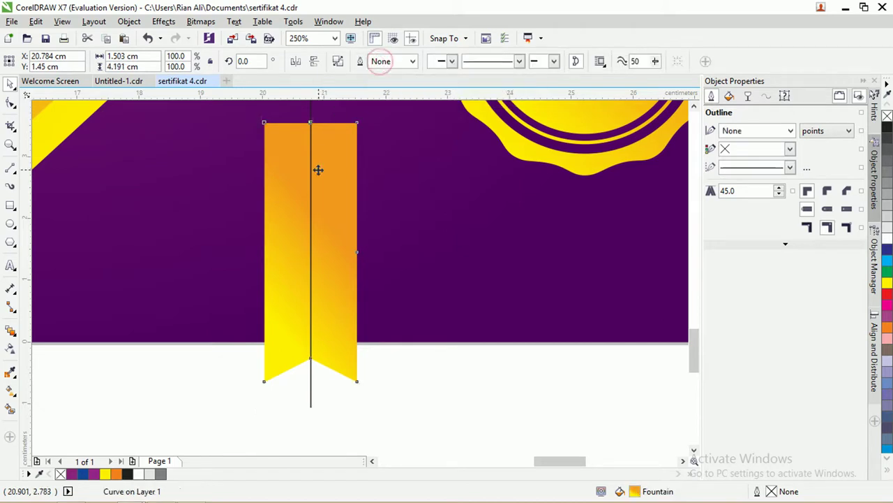
pyautogui.moveTo(318, 169); pyautogui.dragTo(395, 191)
pyautogui.rightClick(395, 191)
pyautogui.click(426, 216)
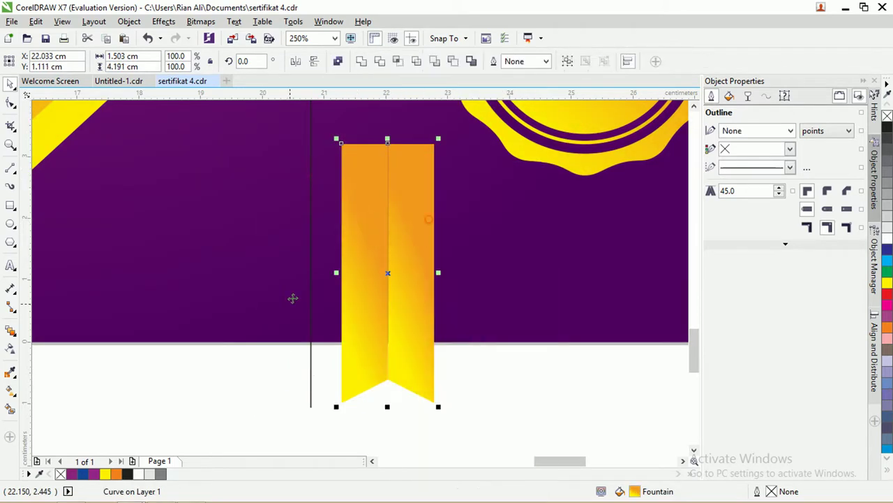
# Step: Delete the leftover vertical cutting line
pyautogui.click(293, 328)
pyautogui.click(311, 369)
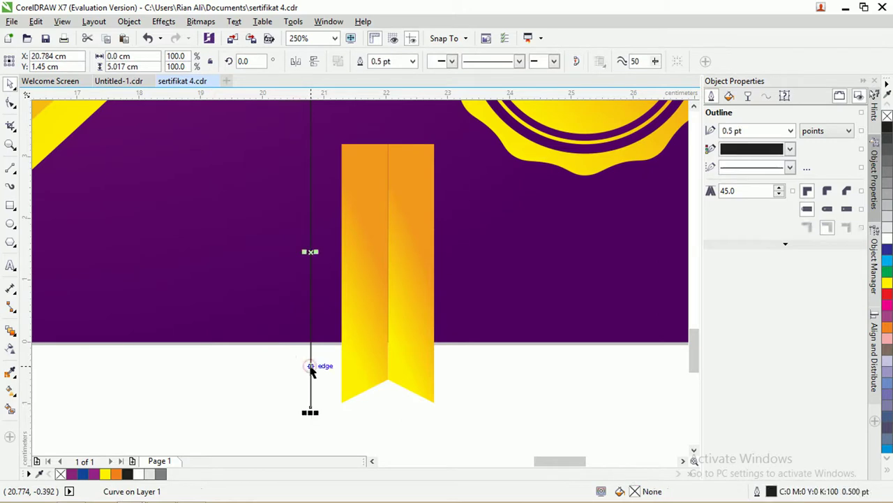
pyautogui.press('Delete')
# Step: Realign the fountain fill of the ribbon's left half, from yellow at the lower outer side to orange near its upper inner edge
pyautogui.click(358, 294)
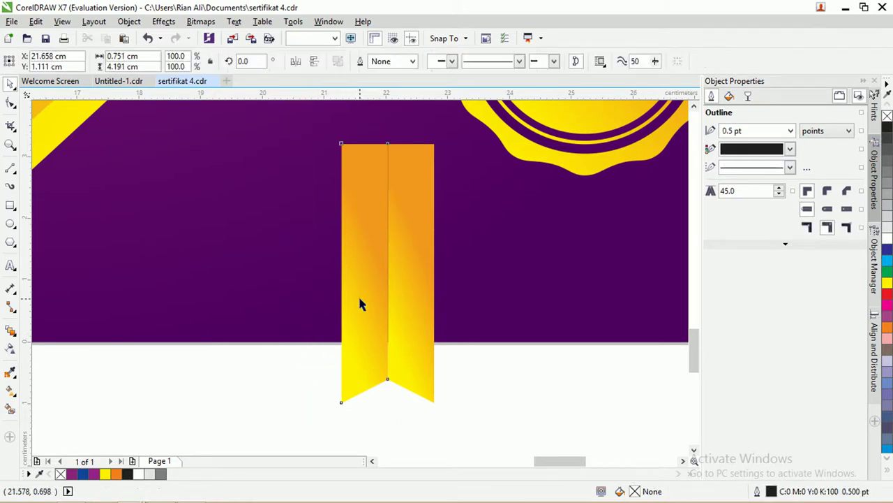
pyautogui.press('g')
pyautogui.moveTo(361, 303); pyautogui.dragTo(391, 183)
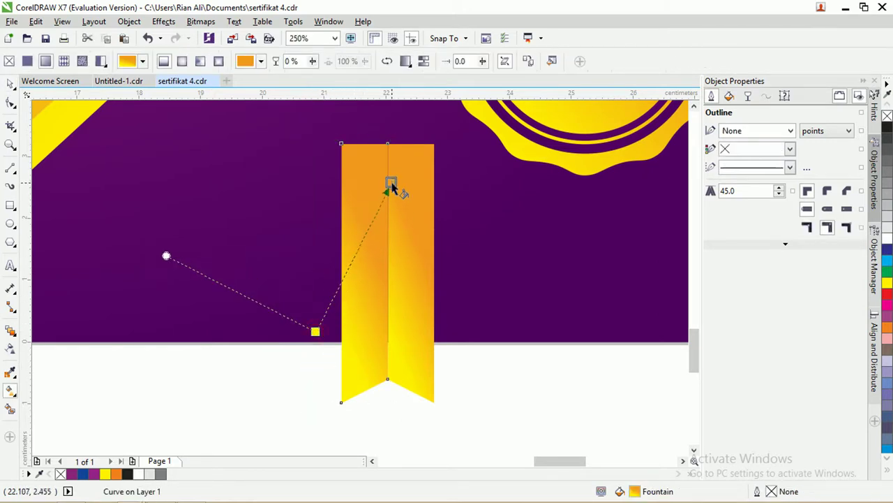
# Step: Try a diagonal fountain fill on the ribbon's right half, with yellow over the left half and orange near the upper outer corner
pyautogui.click(410, 263)
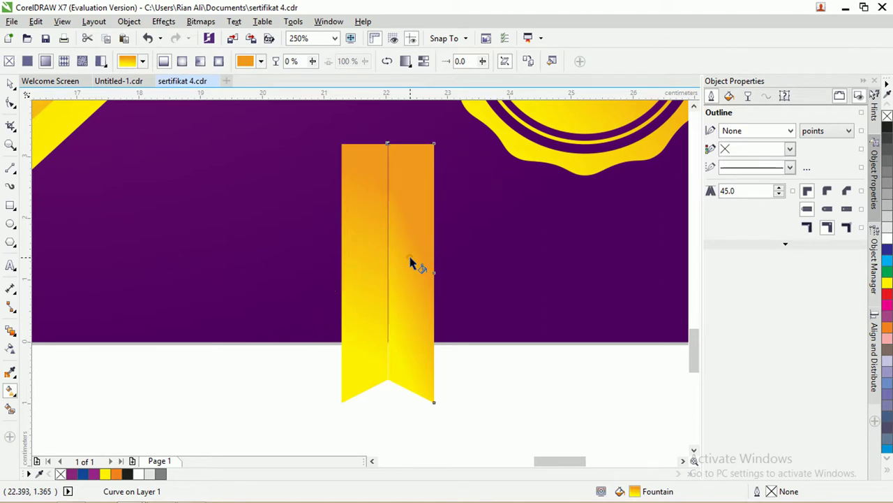
pyautogui.click(10, 83)
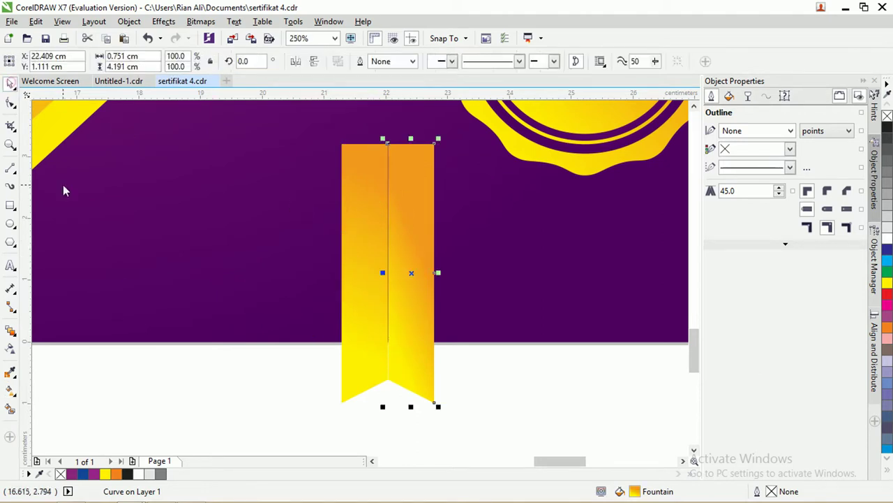
pyautogui.click(209, 381)
pyautogui.click(412, 274)
pyautogui.press('g')
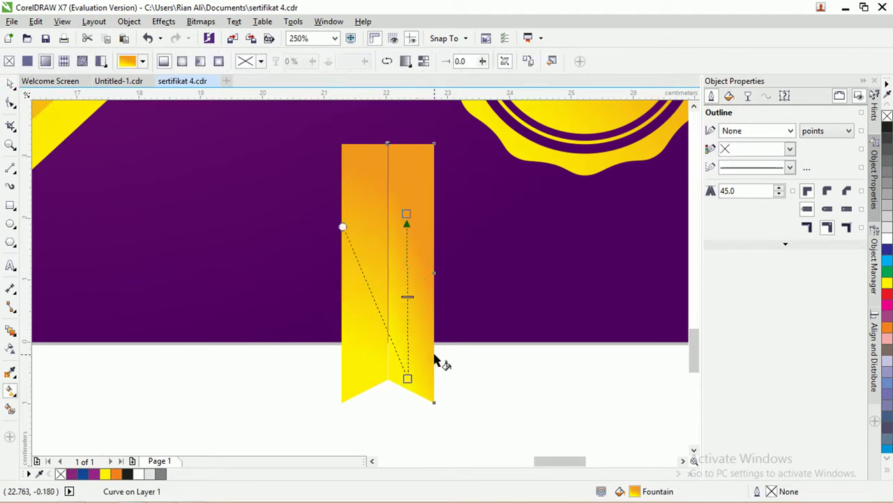
pyautogui.moveTo(434, 354); pyautogui.dragTo(380, 208)
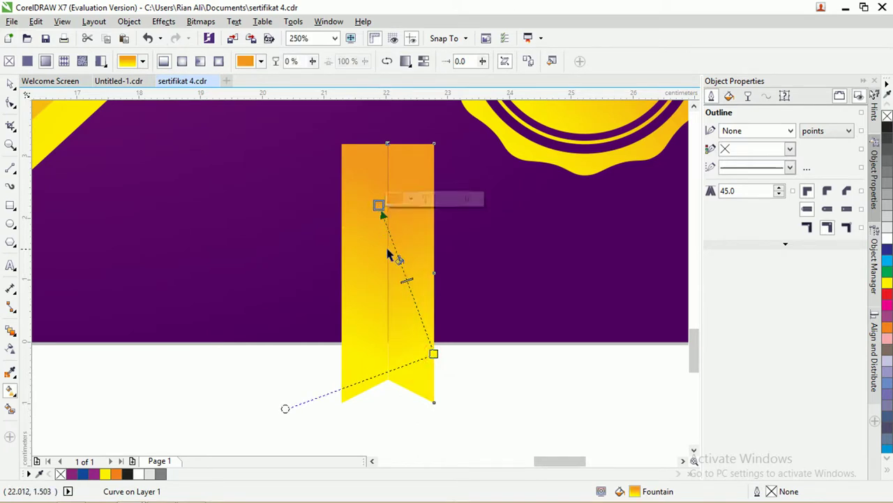
pyautogui.moveTo(367, 244); pyautogui.dragTo(414, 171)
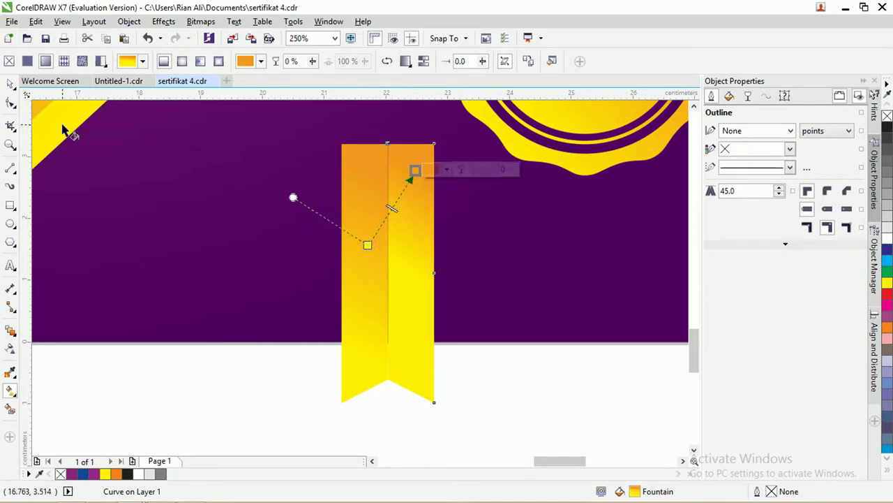
pyautogui.press('space')
pyautogui.click(493, 366)
pyautogui.scroll(3, 382, 192)
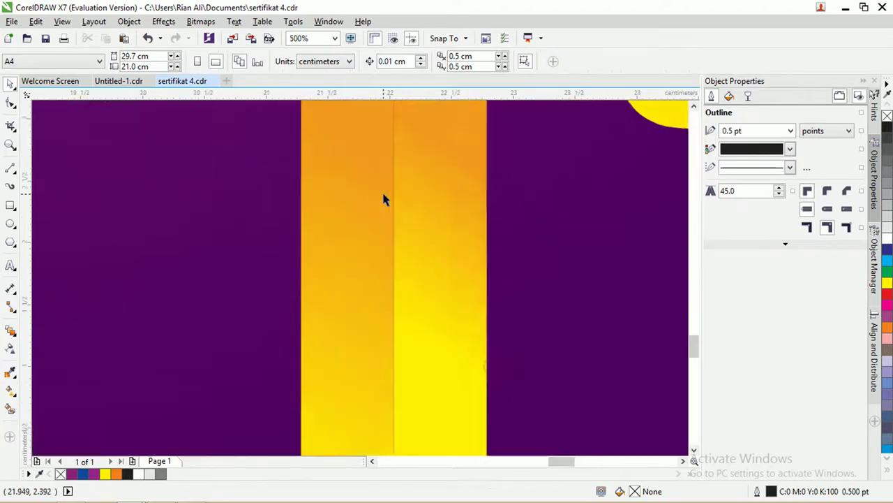
pyautogui.scroll(-6, 382, 192)
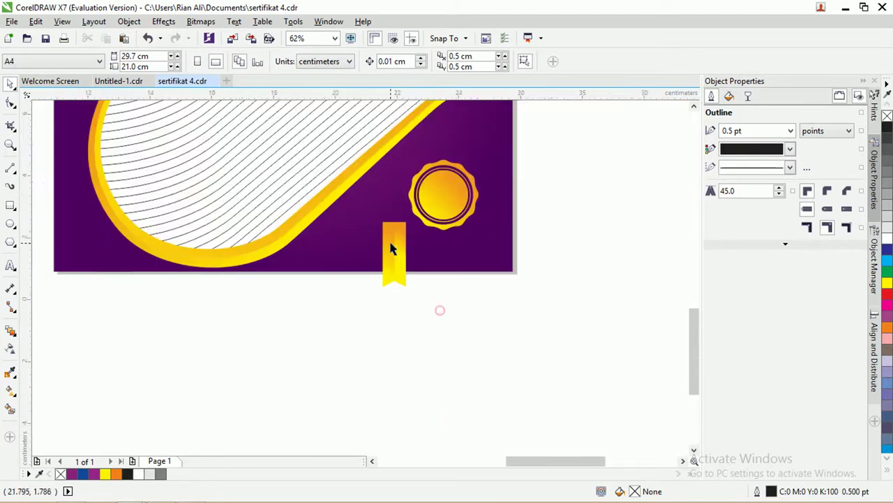
pyautogui.scroll(4, 390, 246)
pyautogui.scroll(-1, 444, 259)
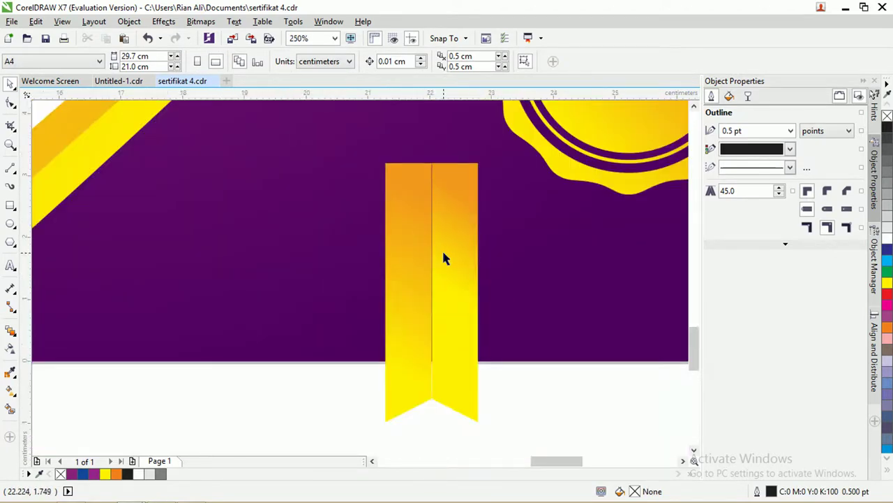
# Step: Realign the right half's fountain fill, with orange near the upper inner edge and yellow beyond the lower outer edge
pyautogui.click(444, 259)
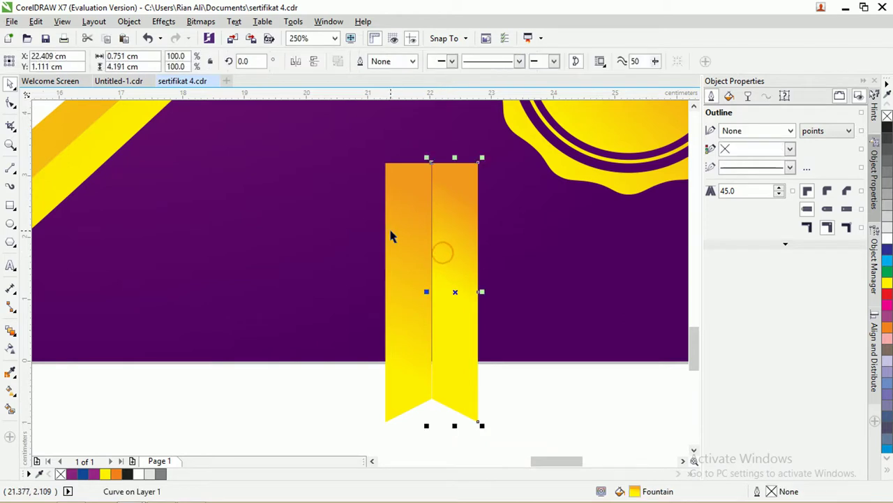
pyautogui.press('g')
pyautogui.moveTo(413, 265); pyautogui.dragTo(441, 379)
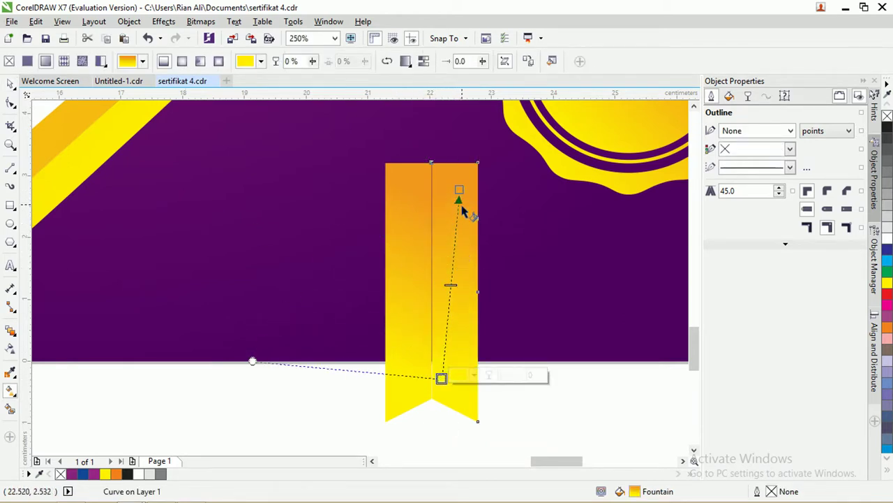
pyautogui.moveTo(459, 192); pyautogui.dragTo(454, 209)
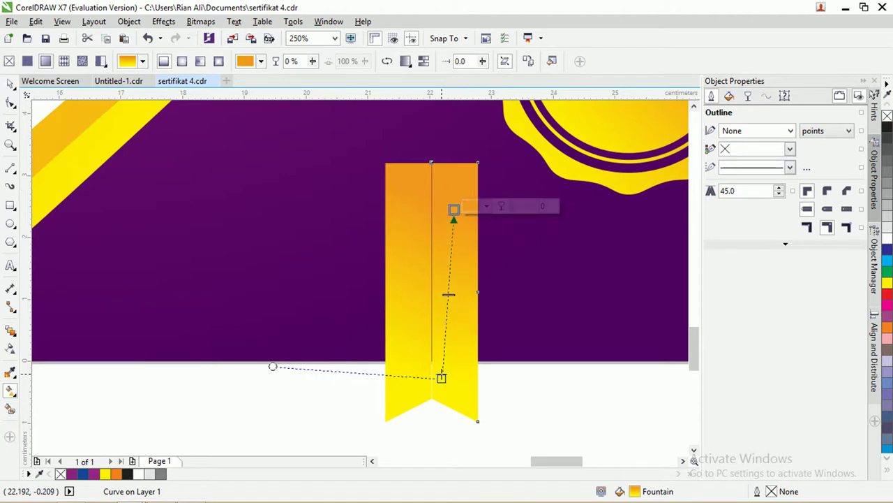
pyautogui.moveTo(442, 377); pyautogui.dragTo(524, 376)
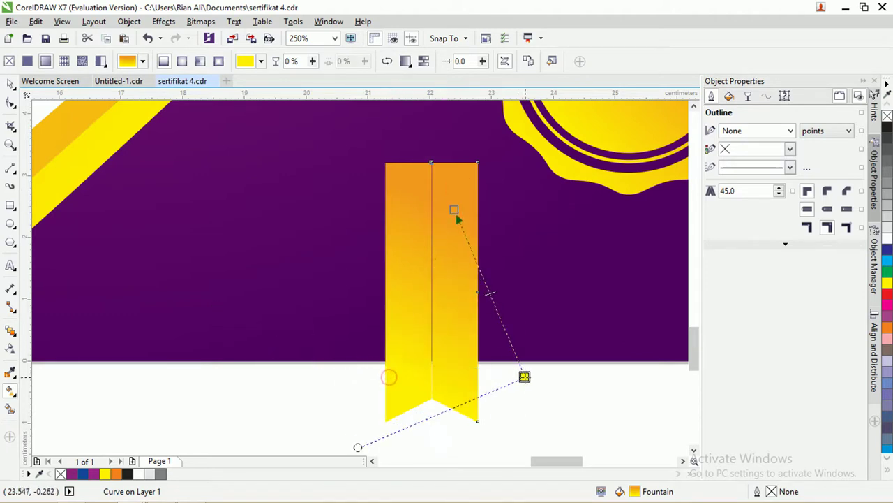
pyautogui.moveTo(454, 210); pyautogui.dragTo(442, 232)
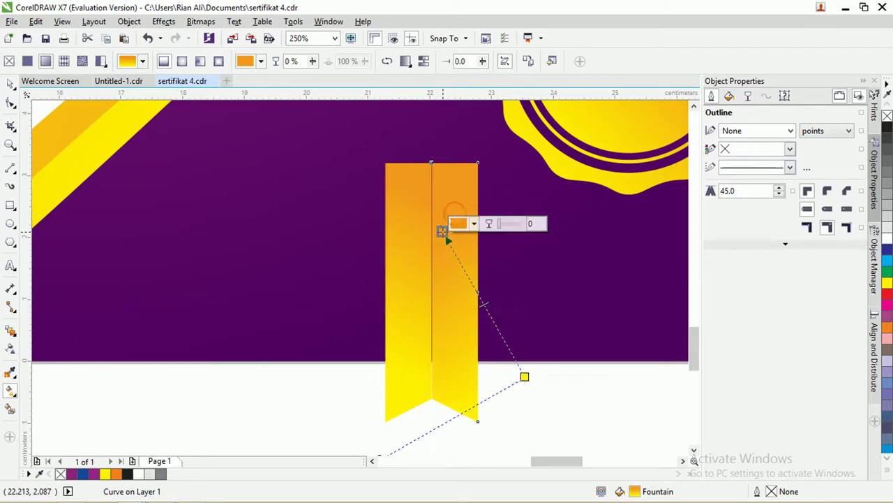
pyautogui.click(11, 84)
pyautogui.click(543, 398)
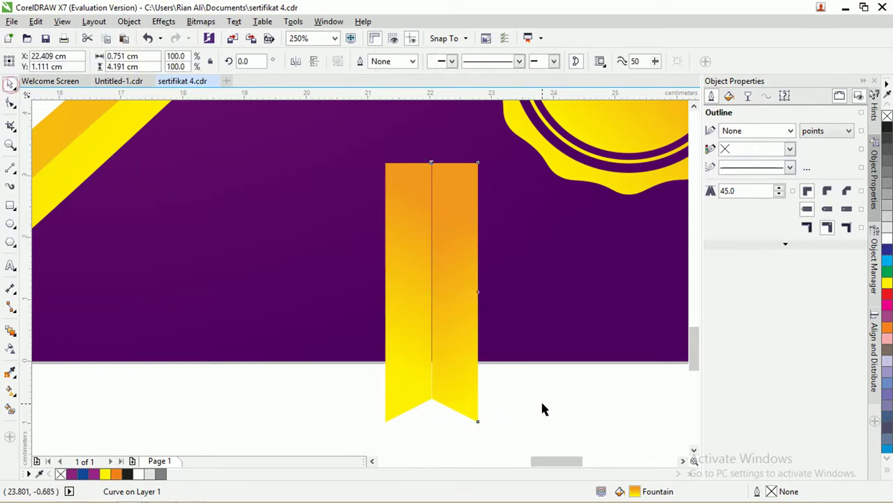
# Step: Group the two ribbon halves and rotate the group to about 346.3 degrees
pyautogui.scroll(-4, 361, 324)
pyautogui.scroll(2, 398, 363)
pyautogui.moveTo(415, 359); pyautogui.dragTo(307, 201)
pyautogui.hotkey('ctrl', 'g')
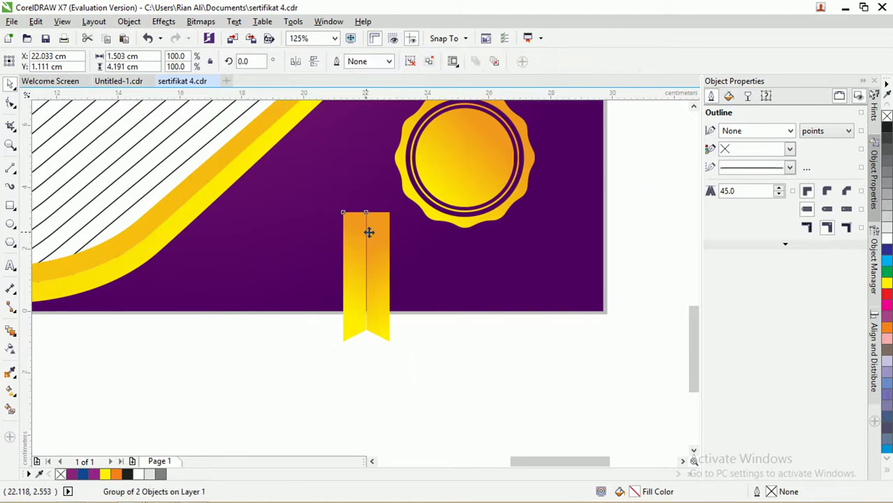
pyautogui.click(369, 231)
pyautogui.moveTo(392, 210); pyautogui.dragTo(409, 219)
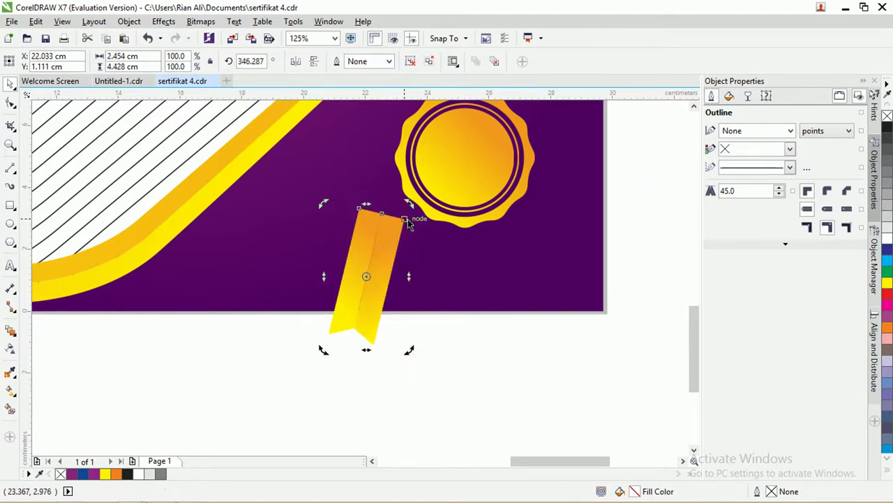
# Step: Move the tilted ribbon onto the seal at about X 24.61, Y 2.70 cm and place it behind the seal
pyautogui.moveTo(379, 249); pyautogui.dragTo(446, 223)
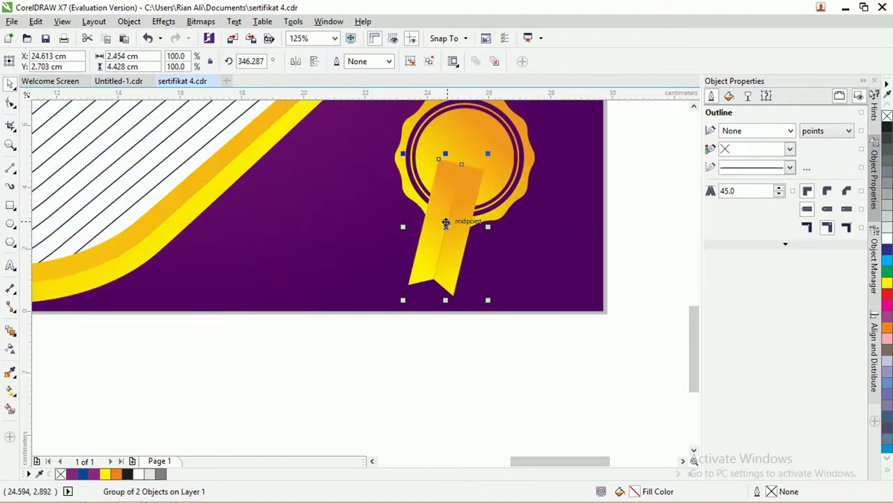
pyautogui.hotkey('ctrl', 'pagedown')
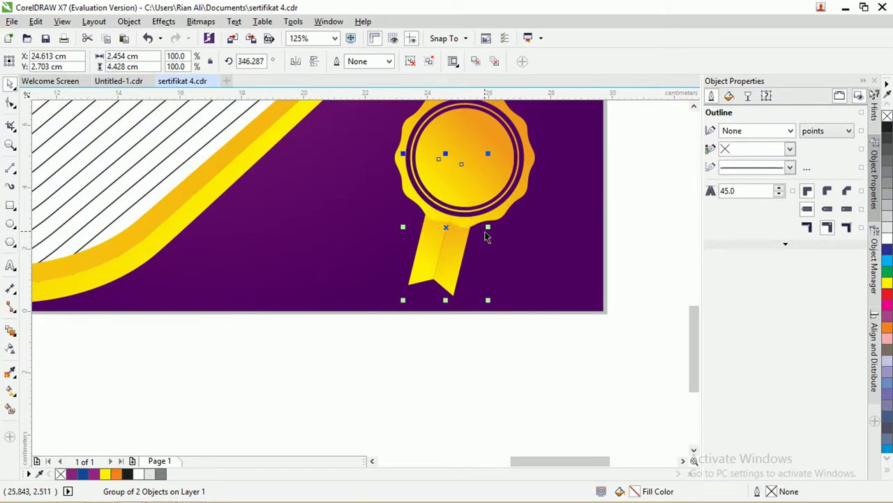
# Step: Enlarge the ribbon proportionally to about 112.7% and adjust its position under the seal
pyautogui.moveTo(488, 227); pyautogui.dragTo(454, 247)
pyautogui.hotkey('ctrl', 'z')
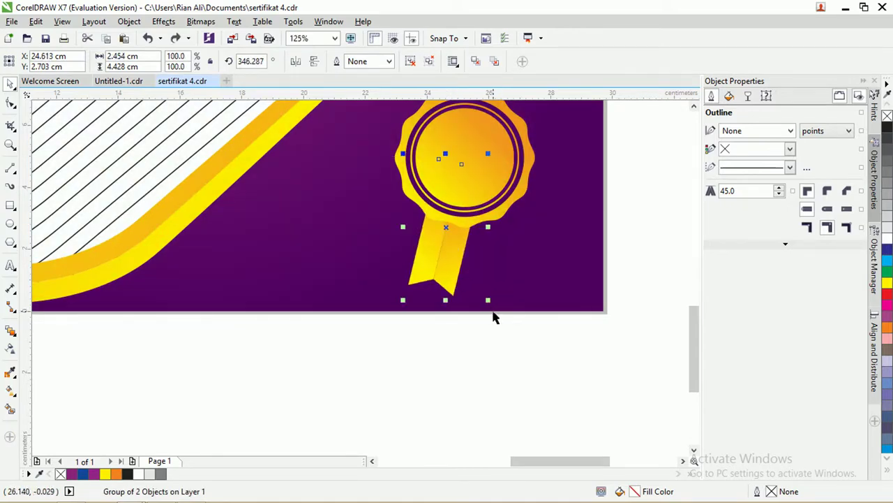
pyautogui.moveTo(488, 300); pyautogui.dragTo(508, 316)
pyautogui.moveTo(474, 286); pyautogui.dragTo(452, 256)
pyautogui.moveTo(492, 306); pyautogui.dragTo(493, 309)
# Step: Duplicate the ribbon at about X 26.21, Y 2.93 cm and mirror the copy horizontally
pyautogui.moveTo(454, 265); pyautogui.dragTo(498, 266)
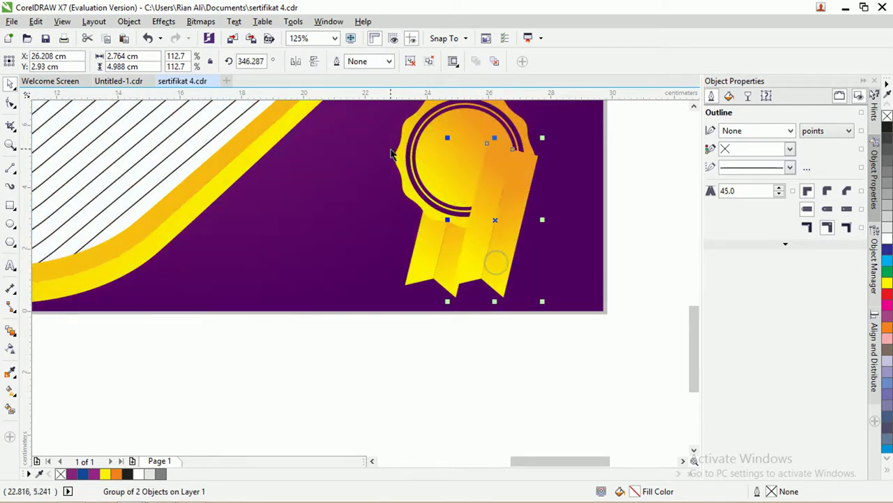
pyautogui.click(295, 62)
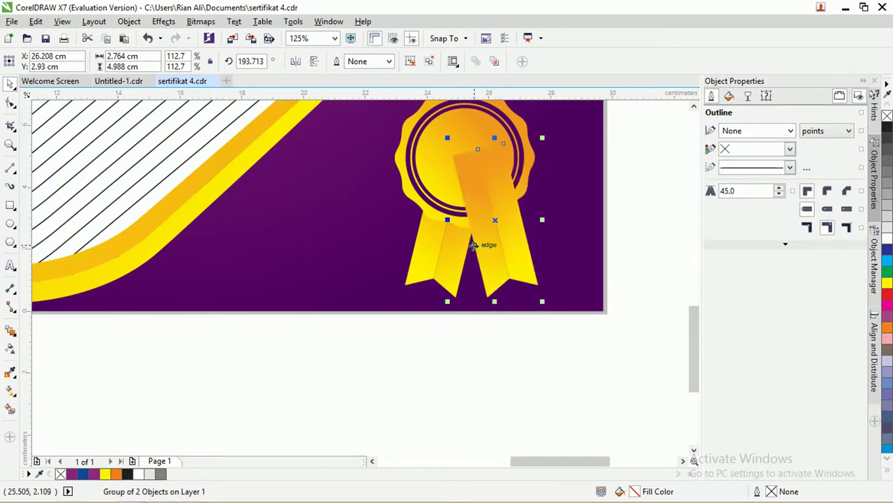
# Step: Select both ribbon tails and reorder them so they sit behind the seal but above the purple background
pyautogui.keyDown('shift'); pyautogui.click(457, 245); pyautogui.keyUp('shift')
pyautogui.hotkey('ctrl', 'pagedown')
pyautogui.hotkey('ctrl', 'pagedown')
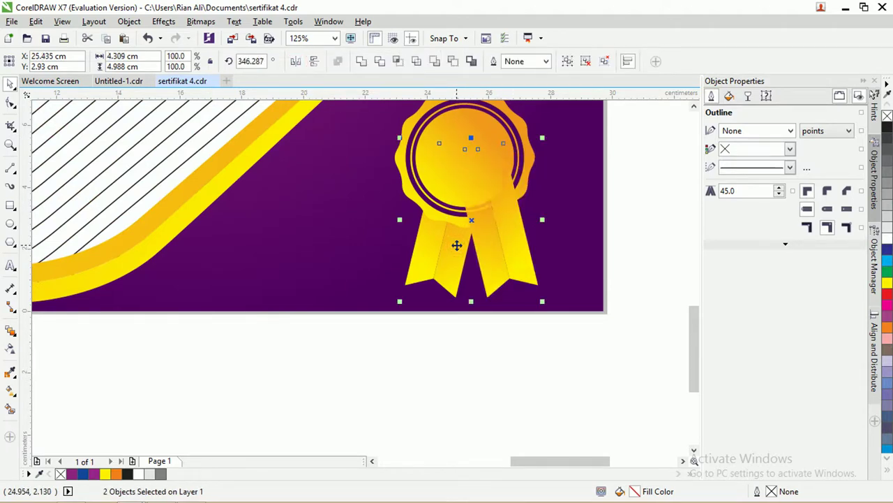
pyautogui.hotkey('ctrl', 'pageup')
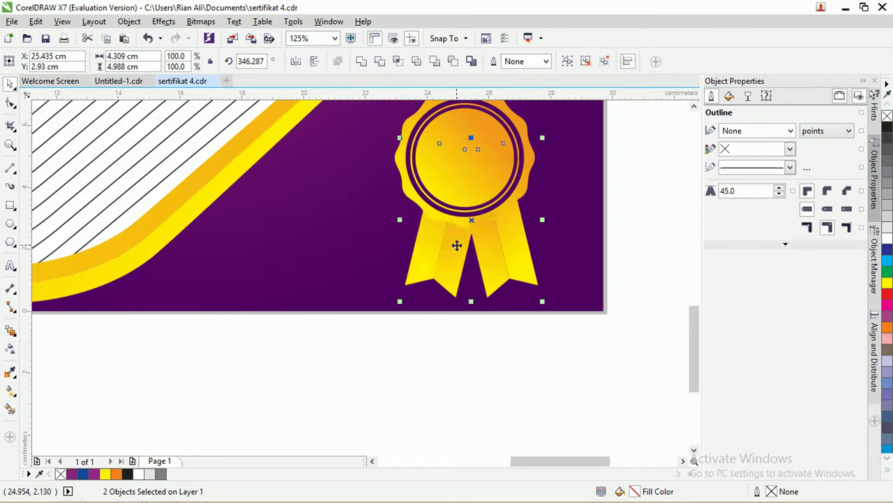
# Step: Select both ribbon tails beneath the seal and group them into one object
pyautogui.click(509, 323)
pyautogui.click(507, 271)
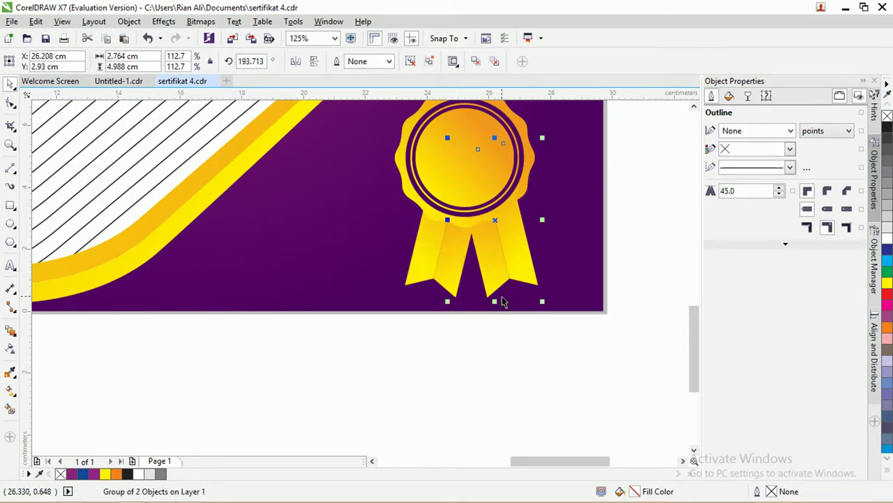
pyautogui.moveTo(497, 264); pyautogui.dragTo(493, 261)
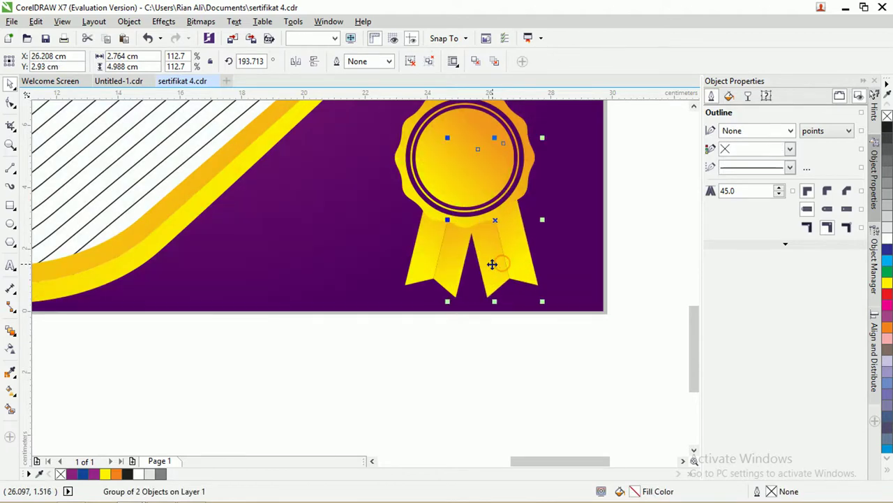
pyautogui.click(421, 255)
pyautogui.hotkey('ctrl', 'u')
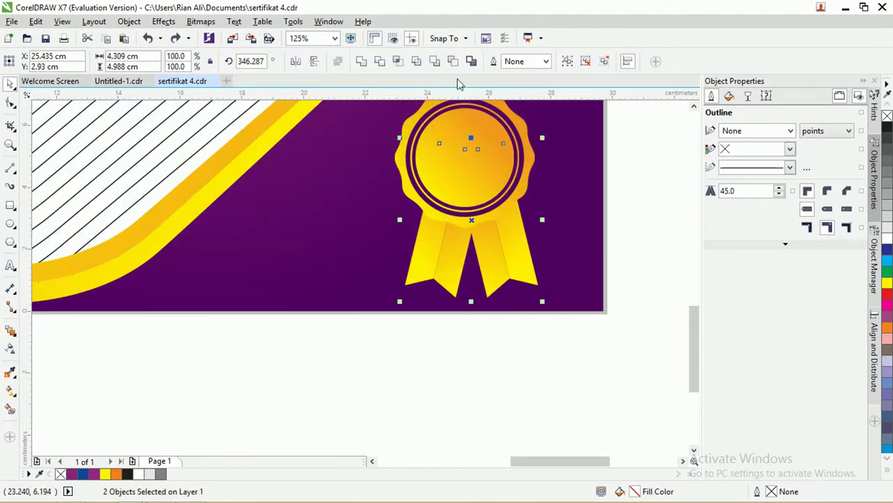
pyautogui.hotkey('ctrl', 'g')
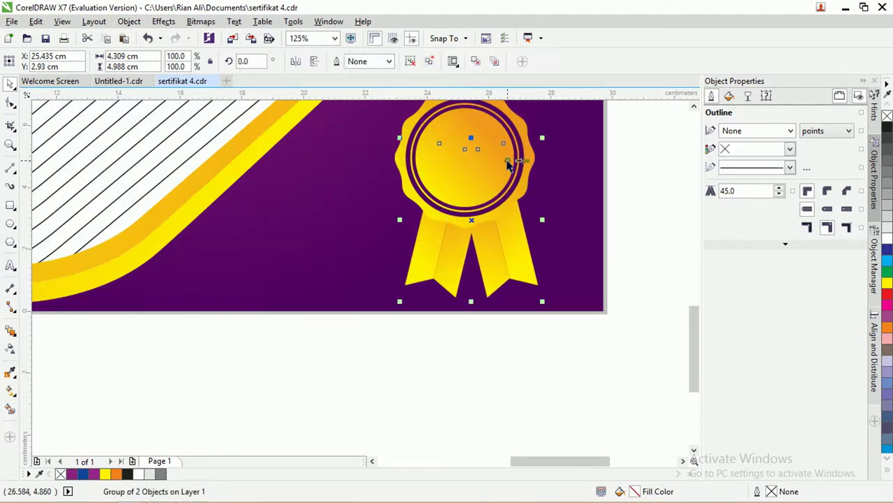
pyautogui.click(652, 198)
pyautogui.scroll(3, 650, 353)
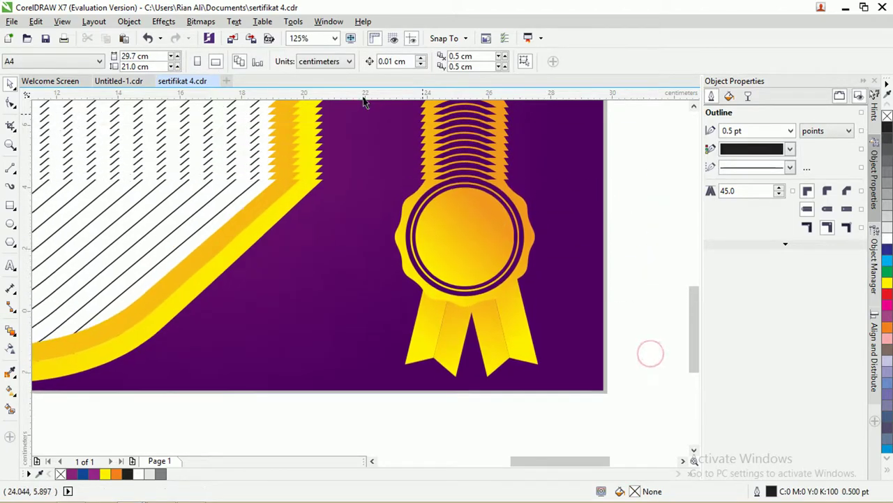
pyautogui.moveTo(363, 102); pyautogui.dragTo(343, 139)
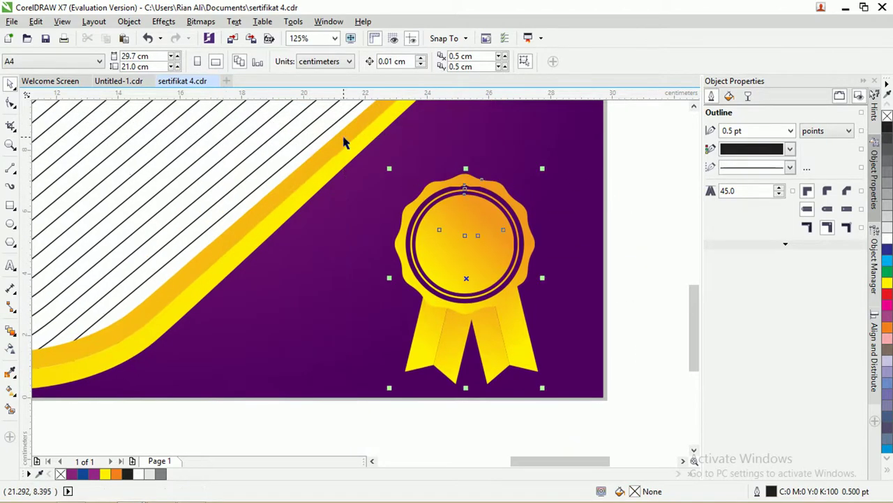
pyautogui.press('Escape')
pyautogui.scroll(2, 509, 313)
pyautogui.click(468, 272)
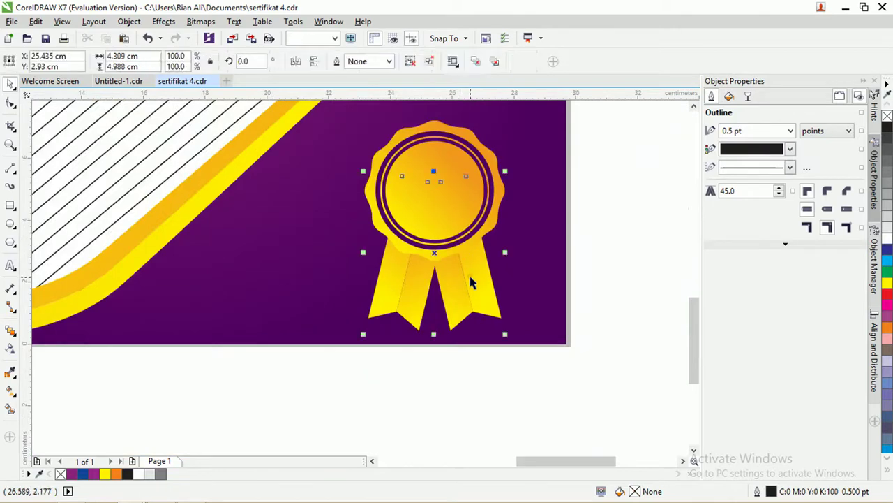
# Step: Select the four parts of the round gold seal, excluding the ribbon tails, and group them in their original place
pyautogui.click(603, 171)
pyautogui.moveTo(603, 275); pyautogui.dragTo(336, 120)
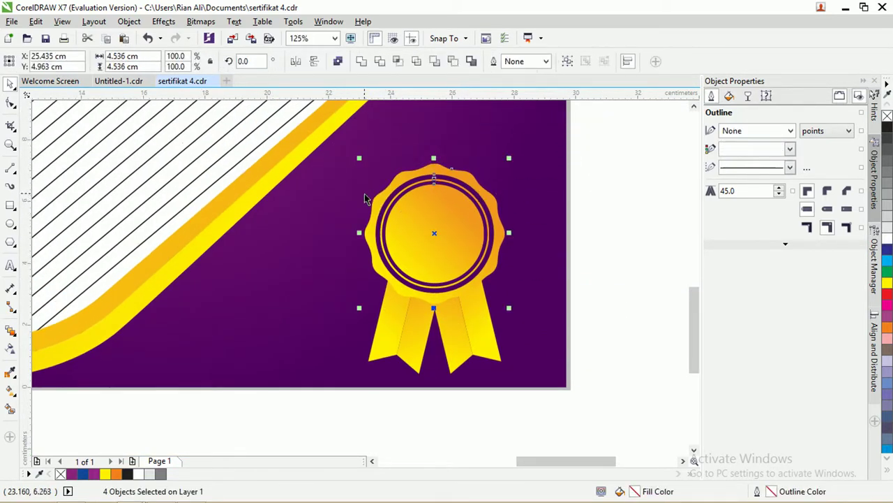
pyautogui.moveTo(469, 222); pyautogui.dragTo(520, 202)
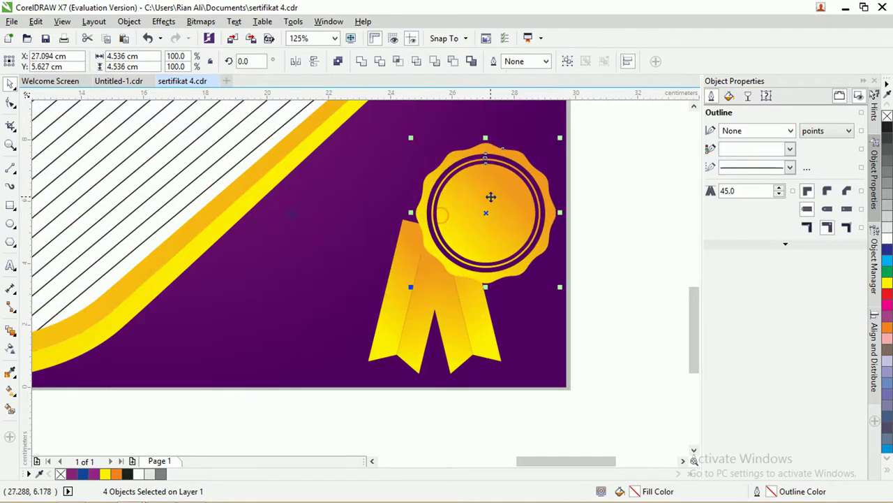
pyautogui.hotkey('ctrl', 'g')
pyautogui.hotkey('ctrl', 'z')
pyautogui.hotkey('ctrl', 'z')
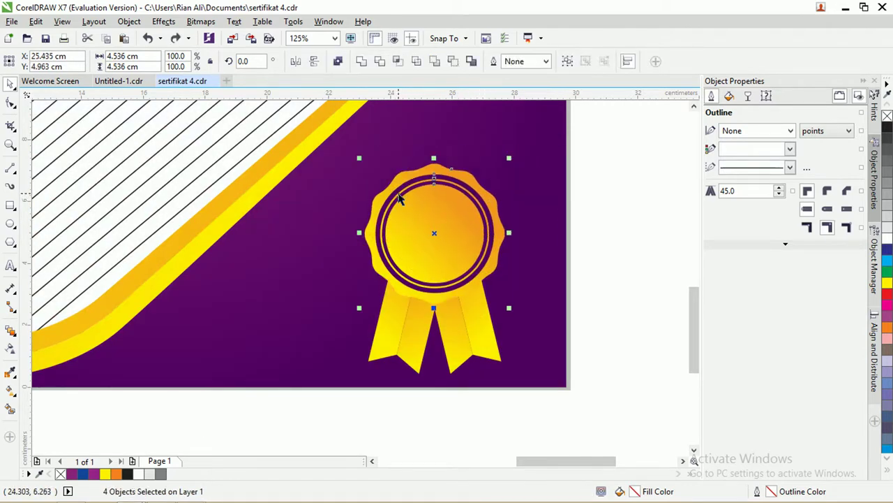
pyautogui.hotkey('ctrl', 'g')
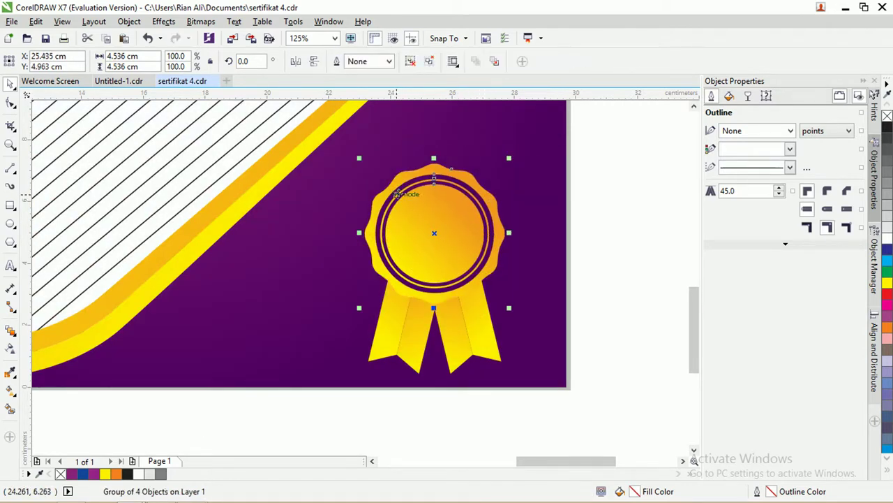
# Step: Add a black Multiply drop shadow to the grouped seal with opacity 50 and feathering 40
pyautogui.click(10, 334)
pyautogui.click(59, 329)
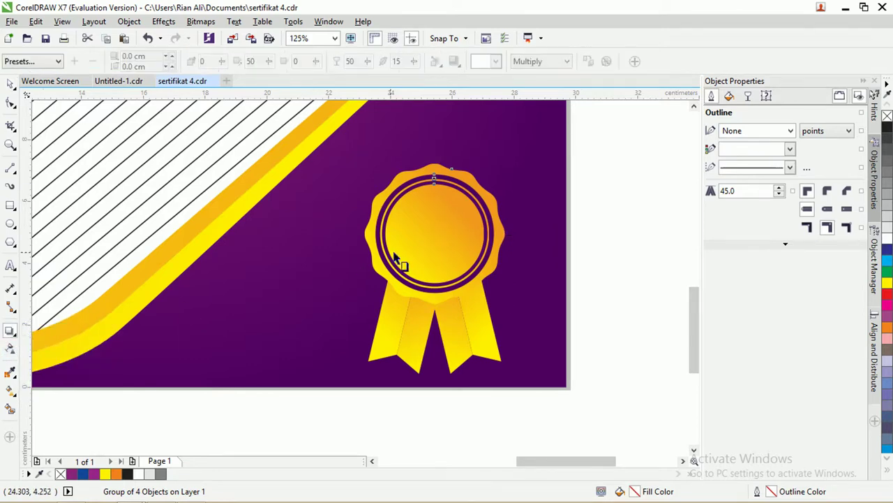
pyautogui.moveTo(440, 237); pyautogui.dragTo(488, 194)
pyautogui.scroll(2, 428, 320)
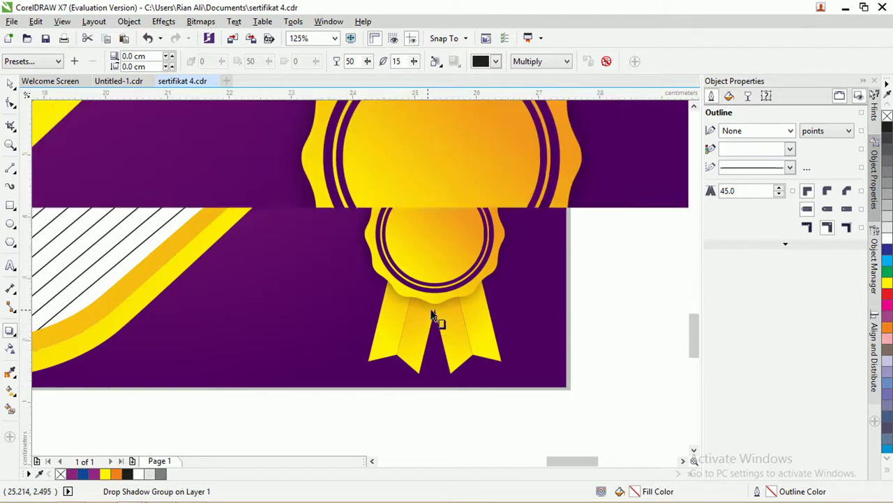
pyautogui.scroll(-2, 412, 171)
pyautogui.click(414, 61)
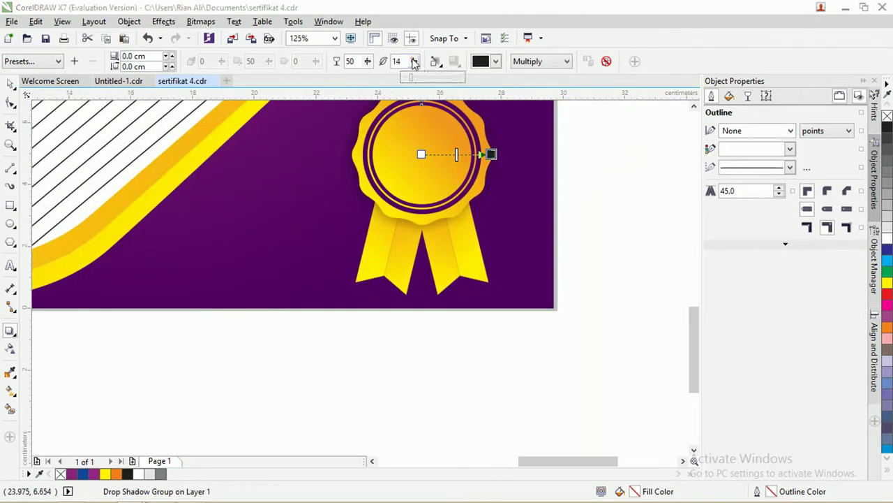
pyautogui.moveTo(421, 85); pyautogui.dragTo(430, 85)
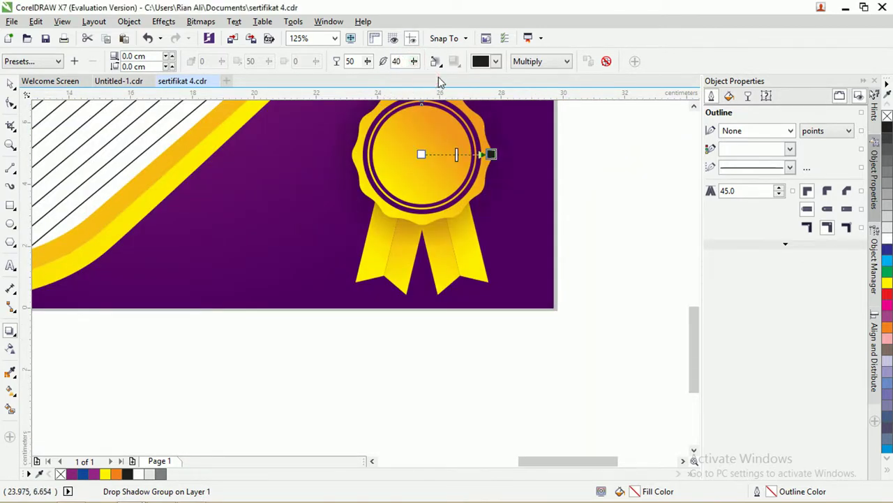
pyautogui.click(10, 84)
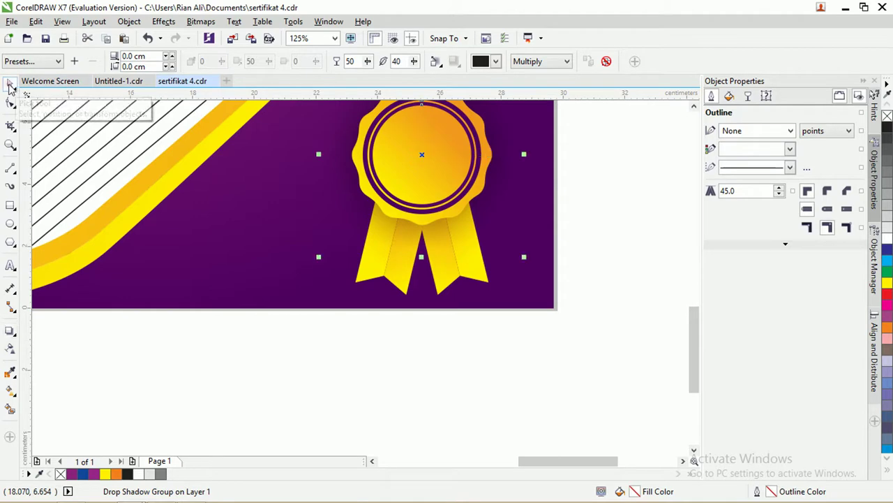
# Step: Enlarge the seal, its shadow and ribbons together to about 7.83 × 9.49 cm and move them to about X 25.67, Y 5.40 cm
pyautogui.click(606, 186)
pyautogui.scroll(-2, 468, 195)
pyautogui.moveTo(563, 273); pyautogui.dragTo(370, 109)
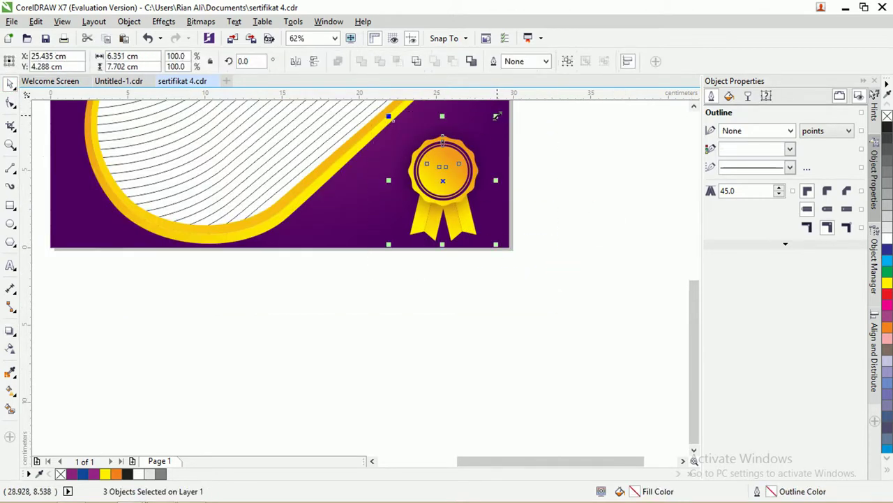
pyautogui.moveTo(496, 117); pyautogui.dragTo(512, 142)
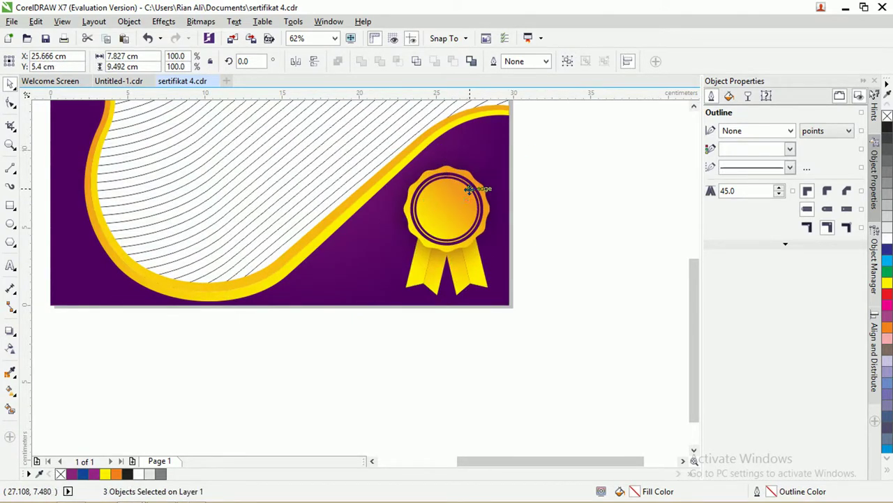
pyautogui.press('Escape')
pyautogui.hotkey('shift', 'F4')
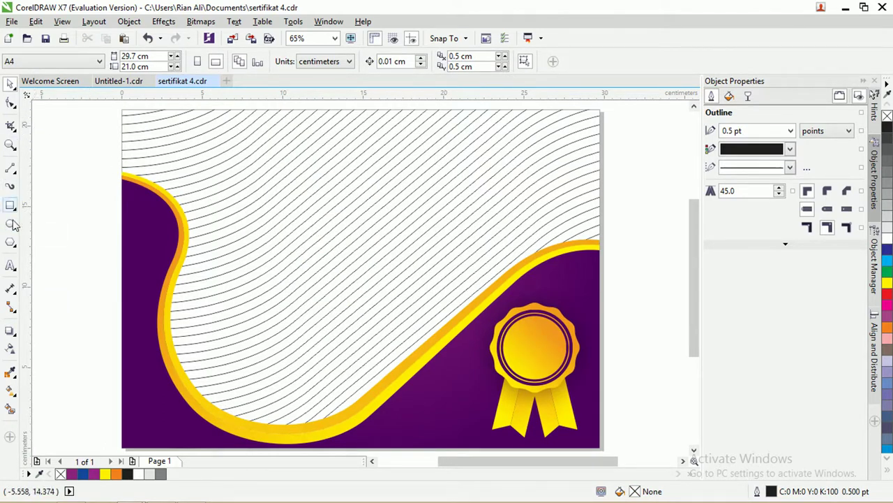
# Step: Group the 31 prepared text and icon objects from beside the page and center the group on the certificate
pyautogui.click(11, 265)
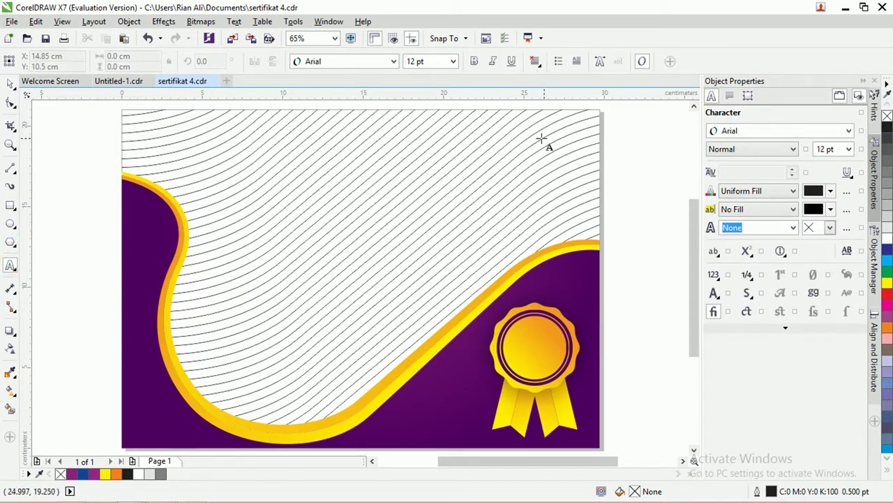
pyautogui.click(11, 82)
pyautogui.click(211, 155)
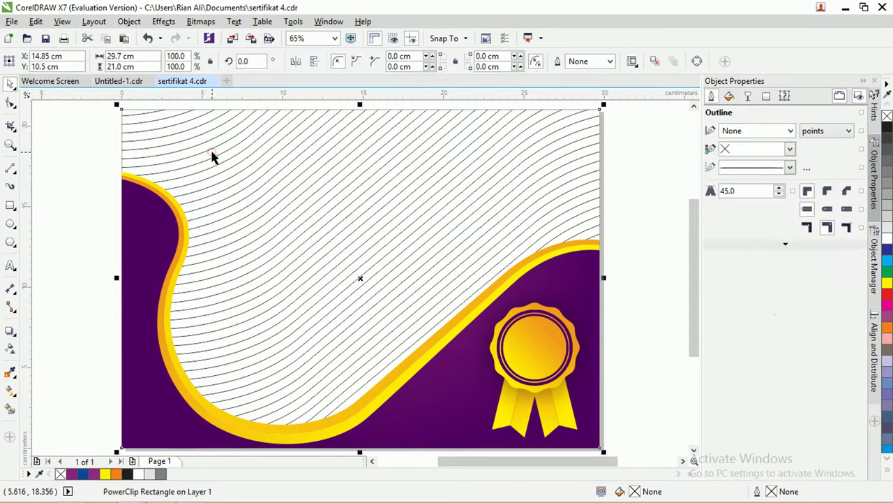
pyautogui.keyDown('ctrl'); pyautogui.click(212, 150); pyautogui.keyUp('ctrl')
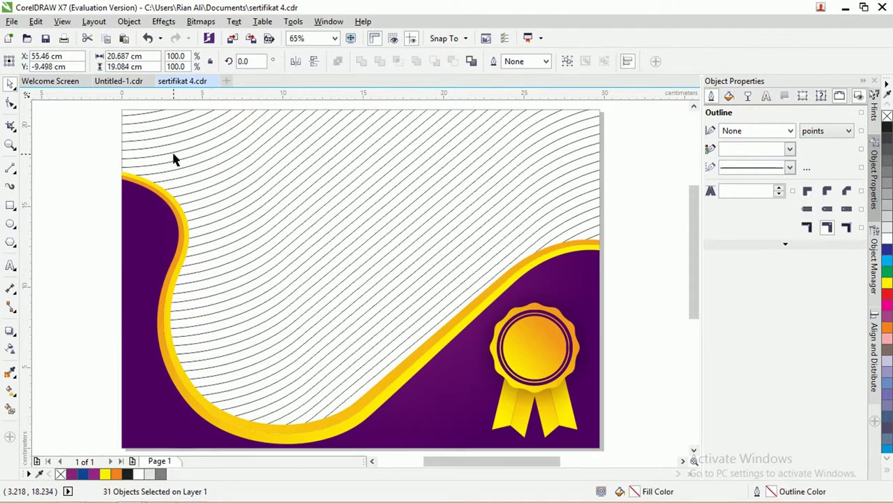
pyautogui.hotkey('ctrl', 'g')
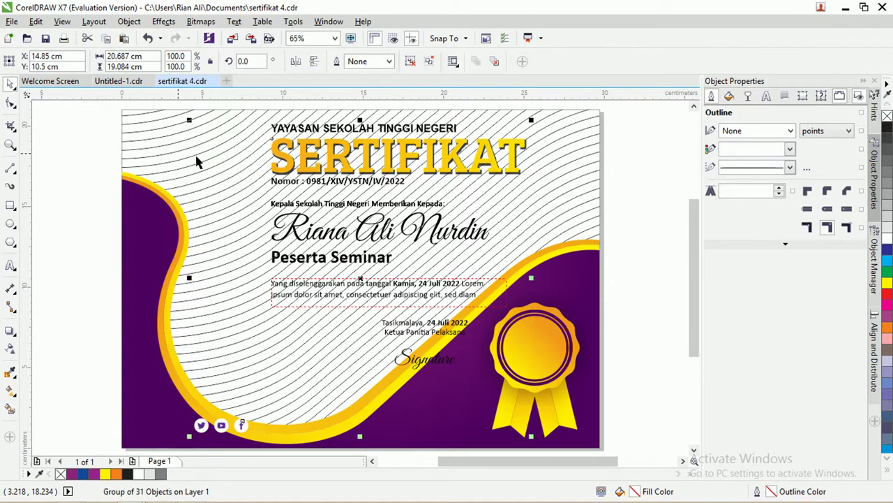
# Step: Scale the certificate text group proportionally to about 104.9% and position it at about X 10.59, Y 10.34 cm
pyautogui.moveTo(311, 162); pyautogui.dragTo(261, 162)
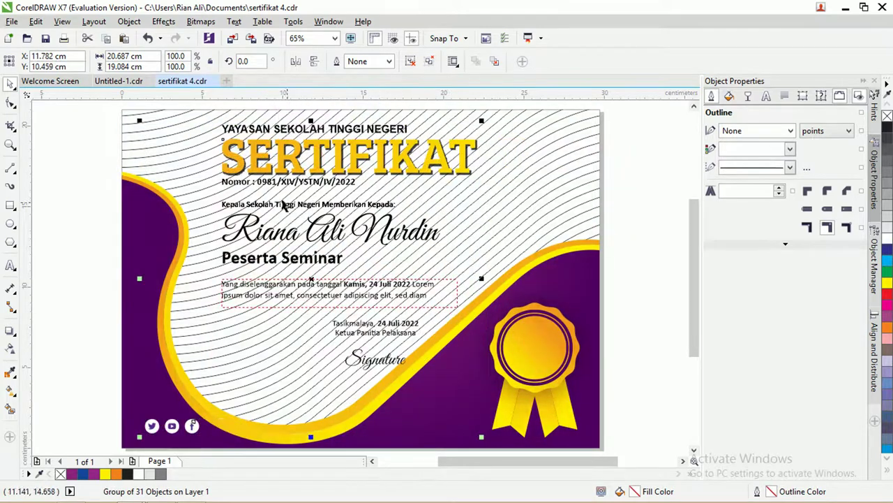
pyautogui.moveTo(284, 202); pyautogui.dragTo(248, 196)
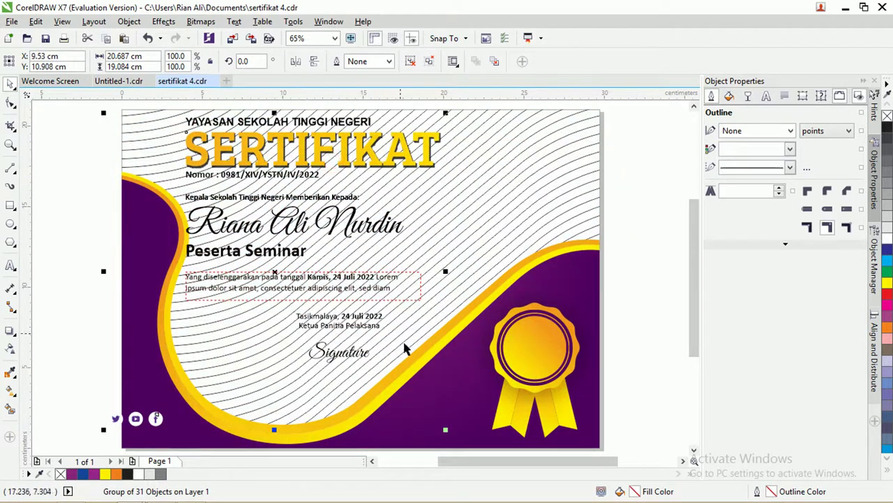
pyautogui.moveTo(445, 429); pyautogui.dragTo(454, 447)
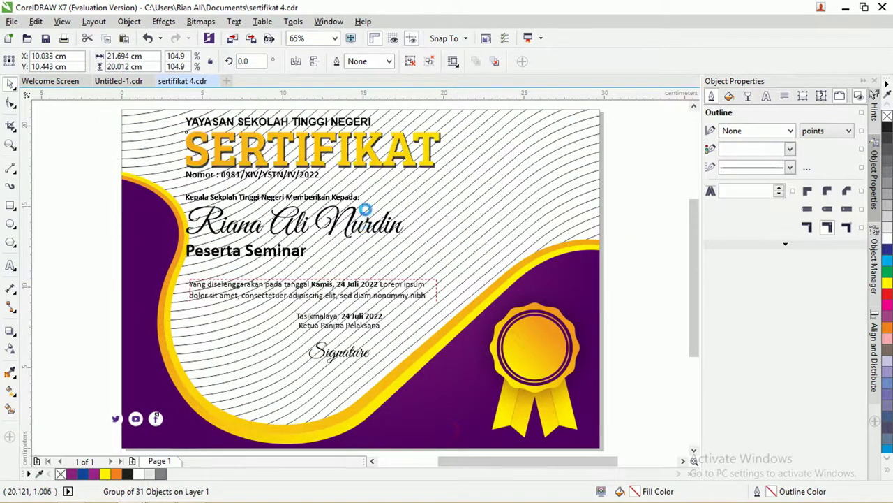
pyautogui.moveTo(370, 162)
pyautogui.mouseDown()
pyautogui.moveTo(358, 157)
pyautogui.moveTo(365, 164)
pyautogui.mouseUp()
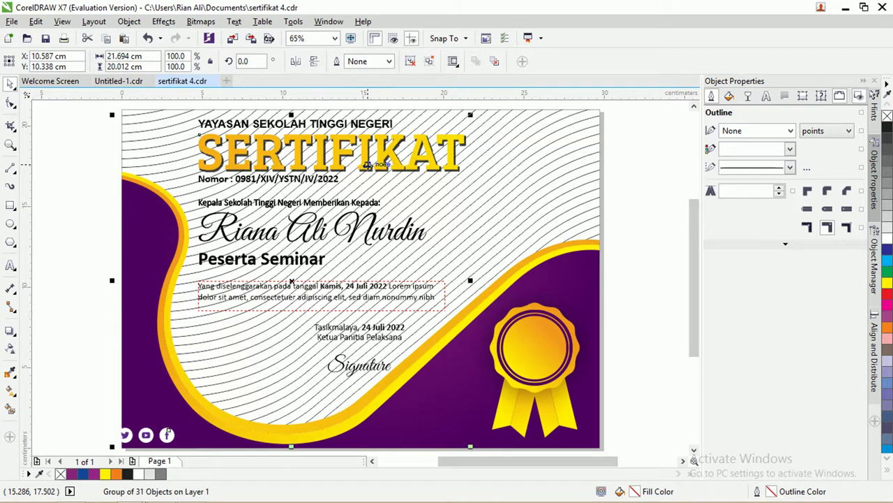
# Step: Ungroup the certificate contents and move the three social media icons to about X 2.99, Y 1.11 cm
pyautogui.rightClick(367, 165)
pyautogui.click(454, 243)
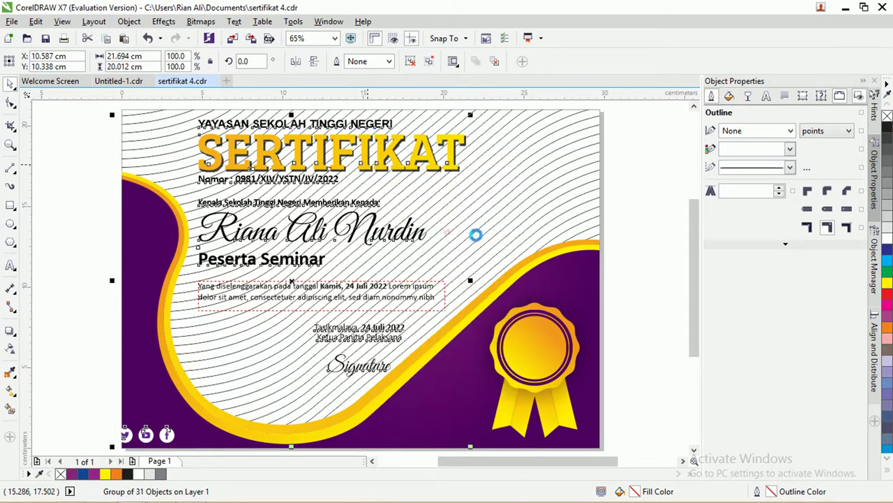
pyautogui.click(106, 276)
pyautogui.scroll(-2, 106, 276)
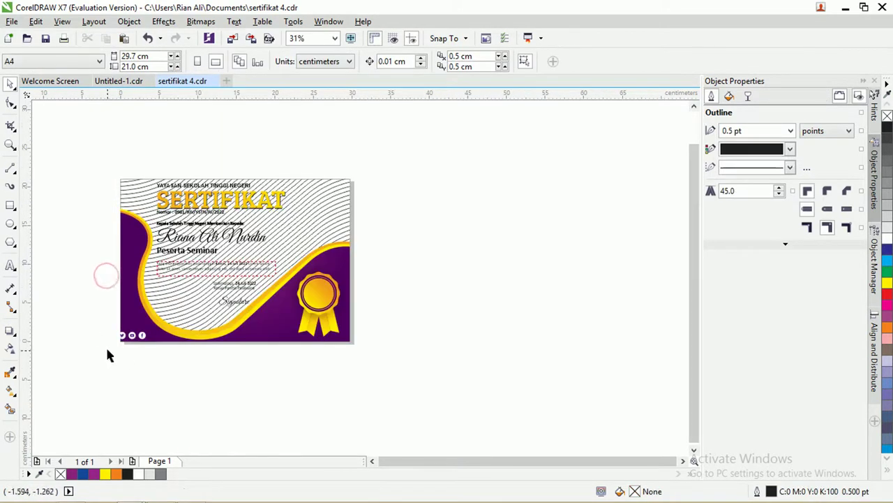
pyautogui.moveTo(91, 323); pyautogui.dragTo(155, 335)
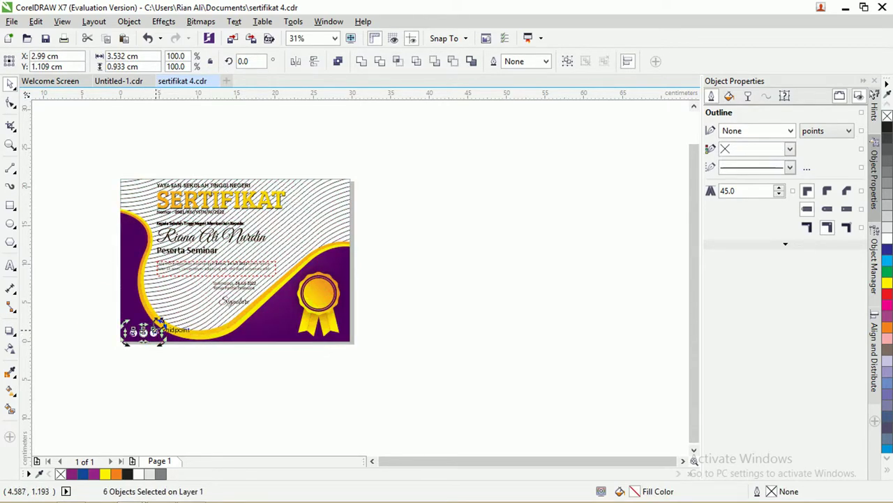
# Step: Check the title lettering, the font of the recipient's name and the overall certificate layout
pyautogui.scroll(1, 160, 230)
pyautogui.click(238, 165)
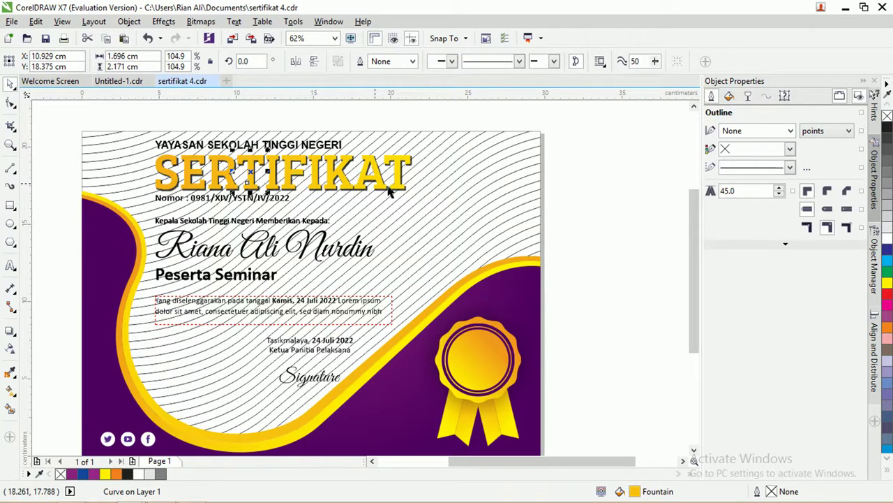
pyautogui.click(604, 189)
pyautogui.click(321, 260)
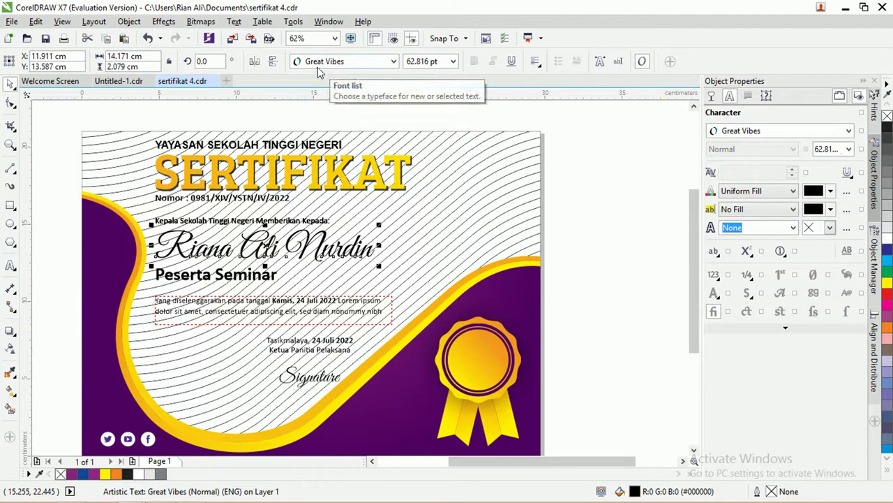
pyautogui.click(300, 148)
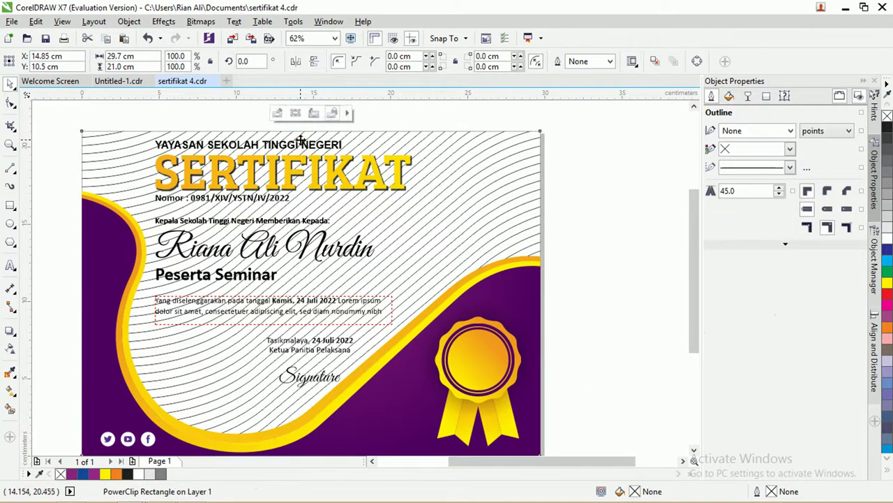
pyautogui.click(361, 123)
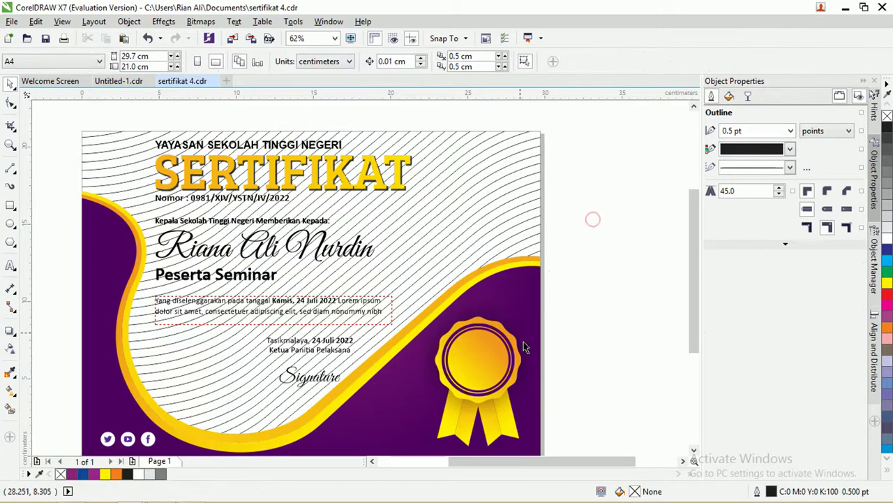
pyautogui.scroll(1, 532, 391)
pyautogui.scroll(-1, 232, 352)
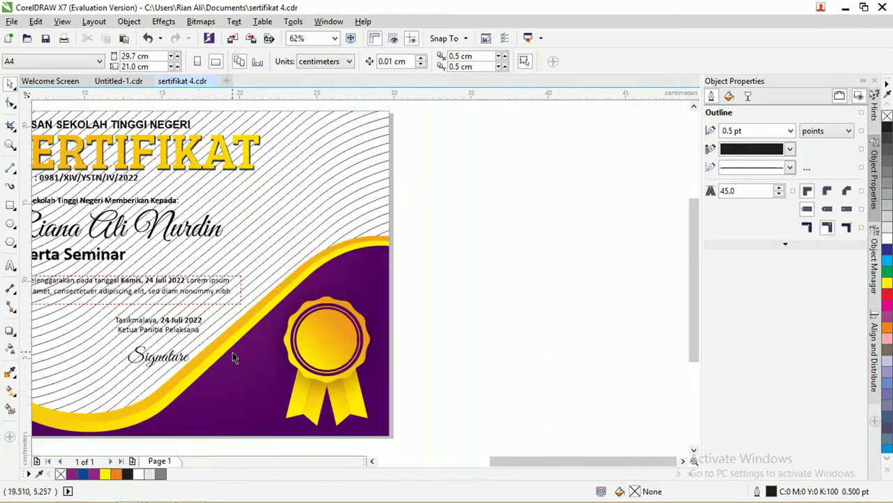
# Step: Move the signature closer below the committee chair's title line, at about X 14.26, Y 5.60 cm
pyautogui.moveTo(175, 369); pyautogui.dragTo(159, 354)
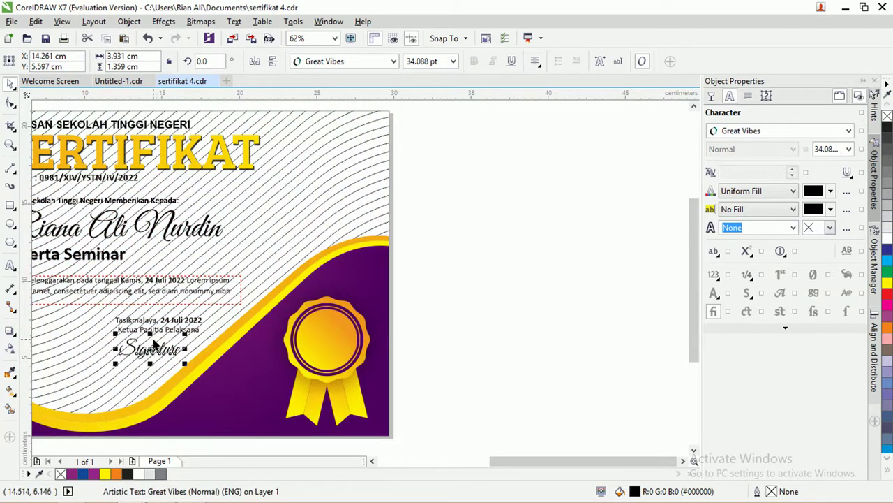
pyautogui.scroll(-1, 466, 245)
pyautogui.click(467, 244)
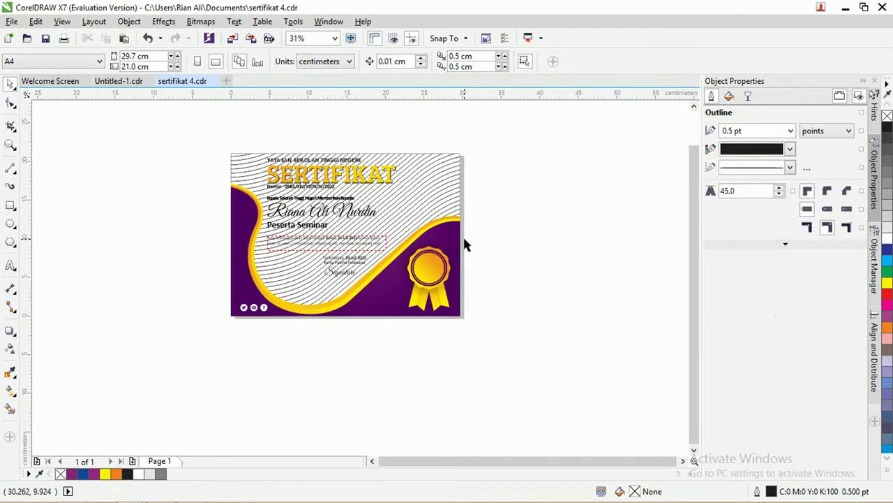
# Step: Paste the "Generation BEST" group with its stars onto the gold seal, scaling it proportionally to about 105.3% at about X 25.71, Y 6.12 cm
pyautogui.scroll(1, 431, 250)
pyautogui.scroll(1, 265, 204)
pyautogui.scroll(-1, 265, 203)
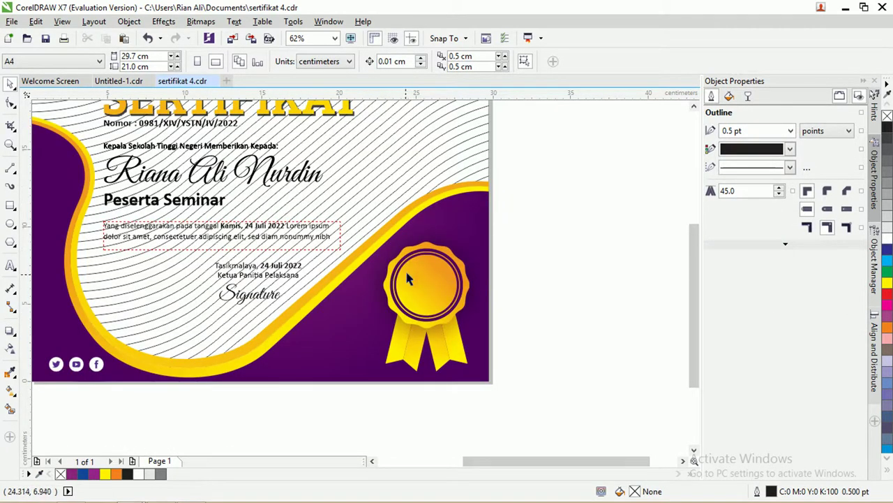
pyautogui.hotkey('ctrl', 'v')
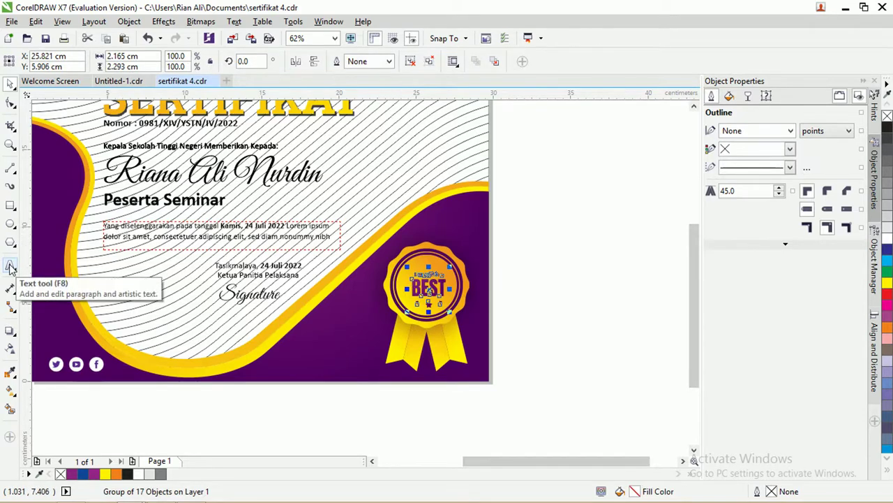
pyautogui.scroll(1, 287, 255)
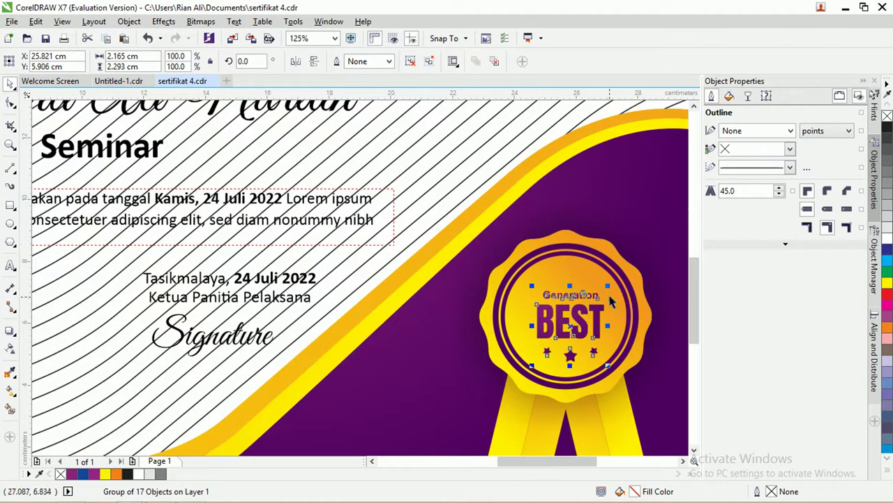
pyautogui.moveTo(610, 286); pyautogui.dragTo(576, 302)
pyautogui.scroll(-1, 590, 304)
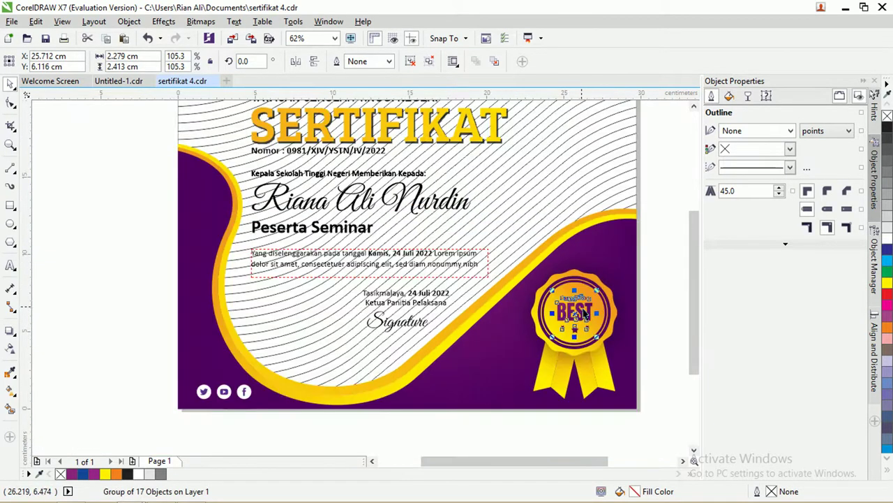
pyautogui.scroll(2, 583, 307)
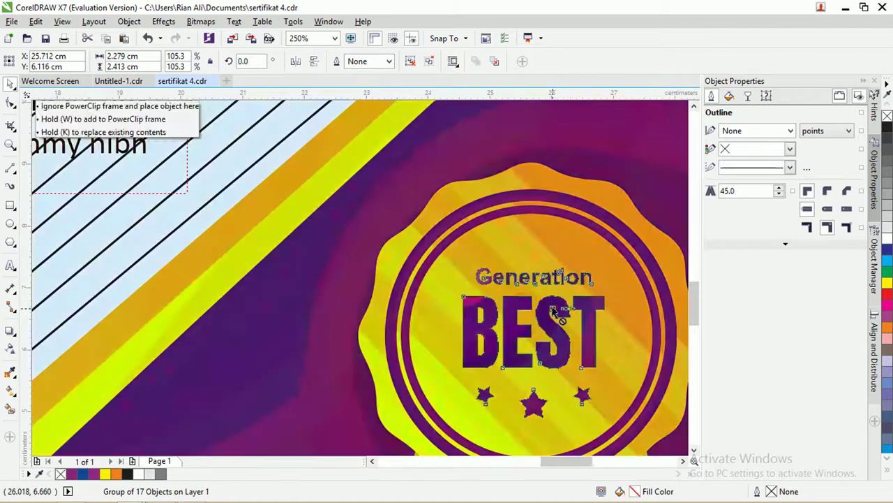
pyautogui.moveTo(565, 312)
pyautogui.mouseDown()
pyautogui.moveTo(558, 309)
pyautogui.moveTo(568, 313)
pyautogui.mouseUp()
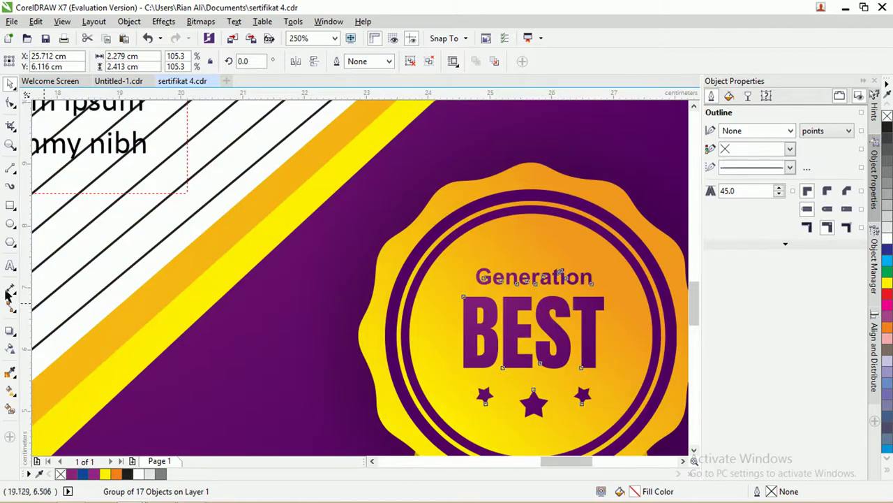
pyautogui.click(11, 243)
pyautogui.click(56, 239)
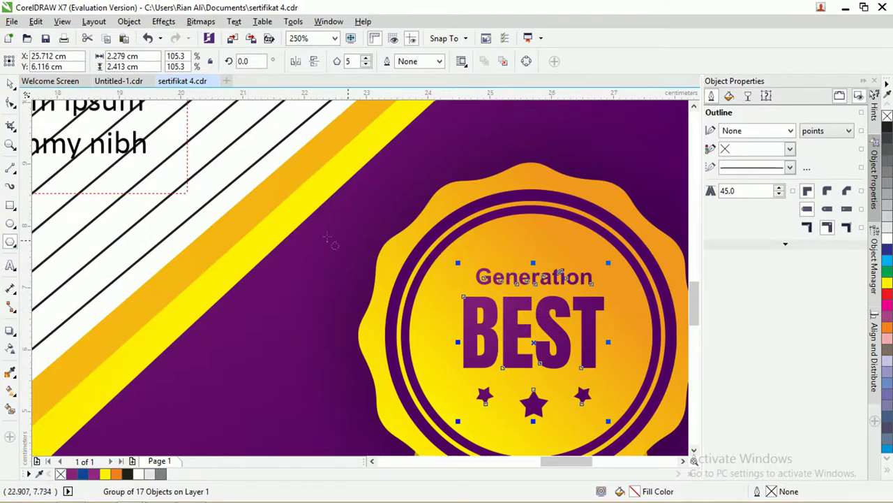
pyautogui.click(7, 83)
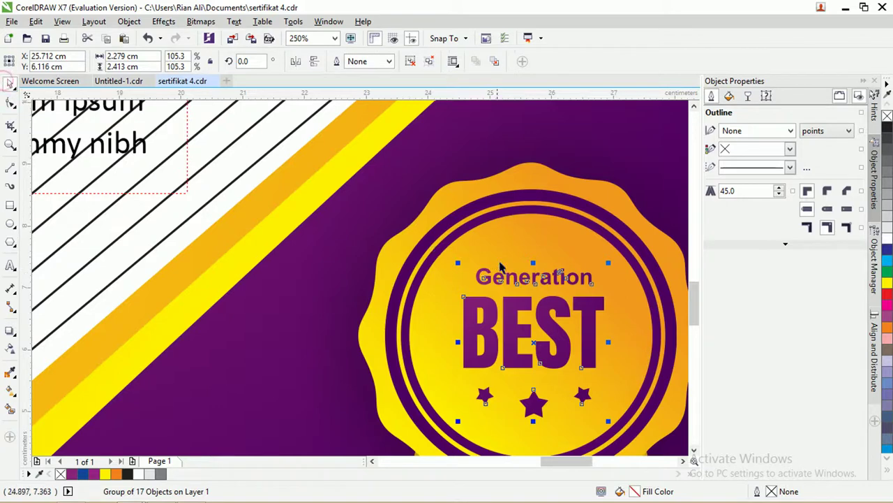
# Step: Enlarge the "Generation BEST" group proportionally to about 118.2% and center it within the seal's rings at about X 25.67, Y 6.07 cm
pyautogui.scroll(2, 569, 277)
pyautogui.scroll(-2, 569, 277)
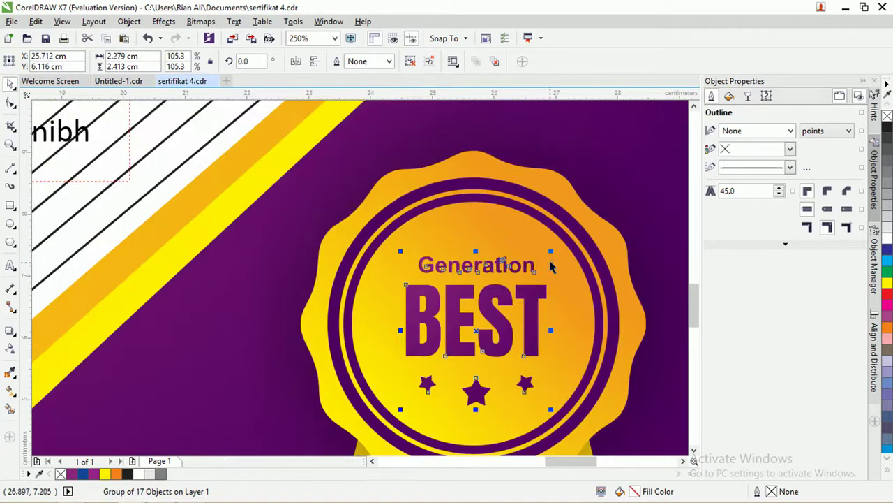
pyautogui.moveTo(550, 251); pyautogui.dragTo(559, 242)
pyautogui.moveTo(544, 277); pyautogui.dragTo(528, 284)
pyautogui.moveTo(543, 248); pyautogui.dragTo(551, 240)
pyautogui.moveTo(532, 287); pyautogui.dragTo(535, 286)
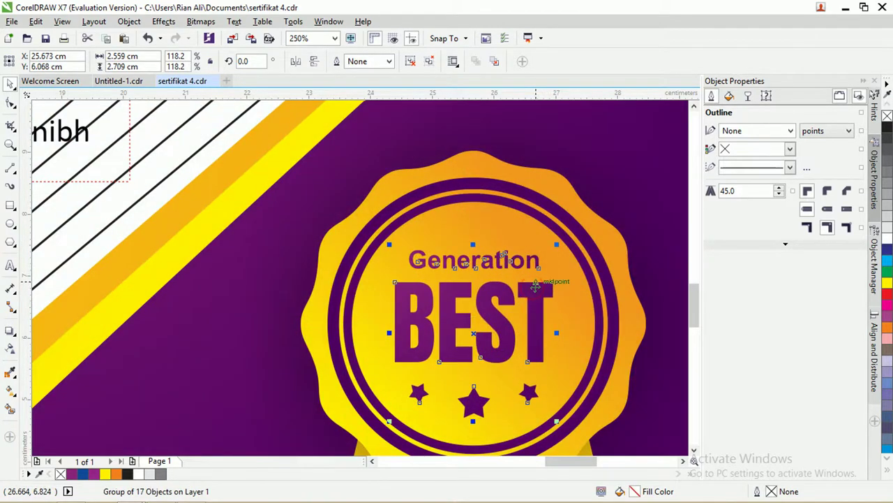
pyautogui.hotkey('shift', 'F4')
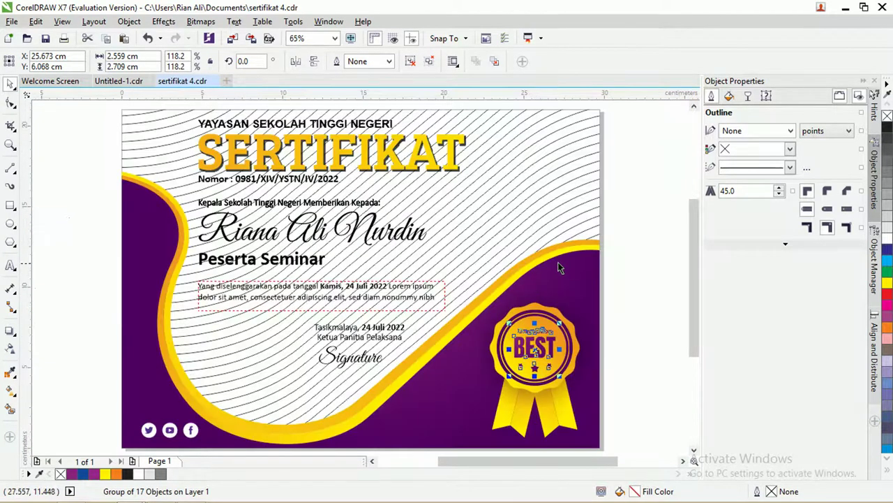
pyautogui.click(638, 209)
# Step: Examine the blended wavy line group inside the certificate's background PowerClip and leave the PowerClip editing mode
pyautogui.click(573, 187)
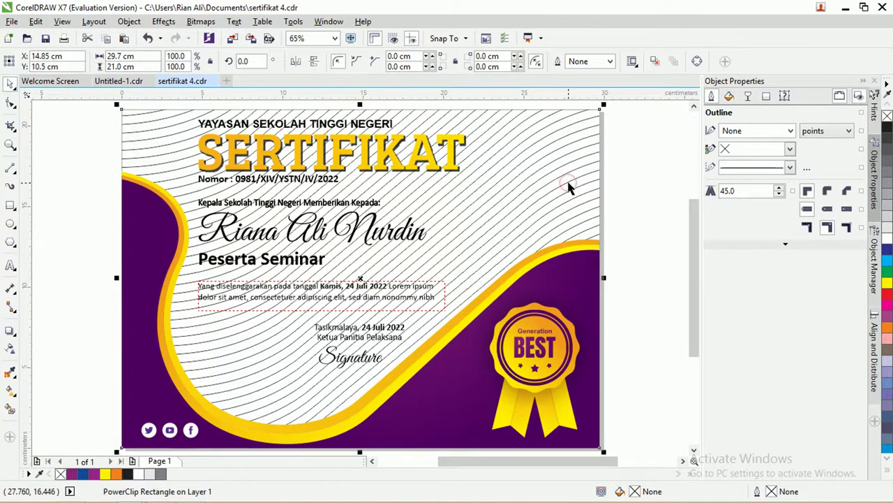
pyautogui.rightClick(569, 186)
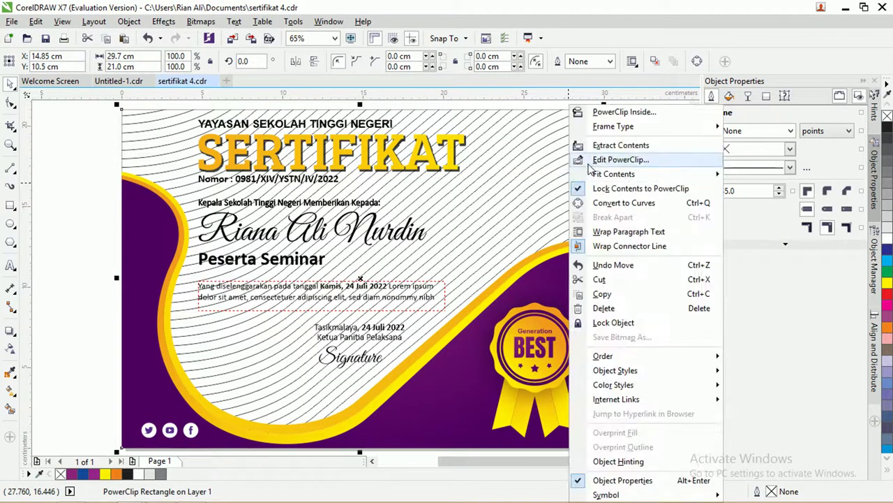
pyautogui.click(593, 160)
pyautogui.click(644, 255)
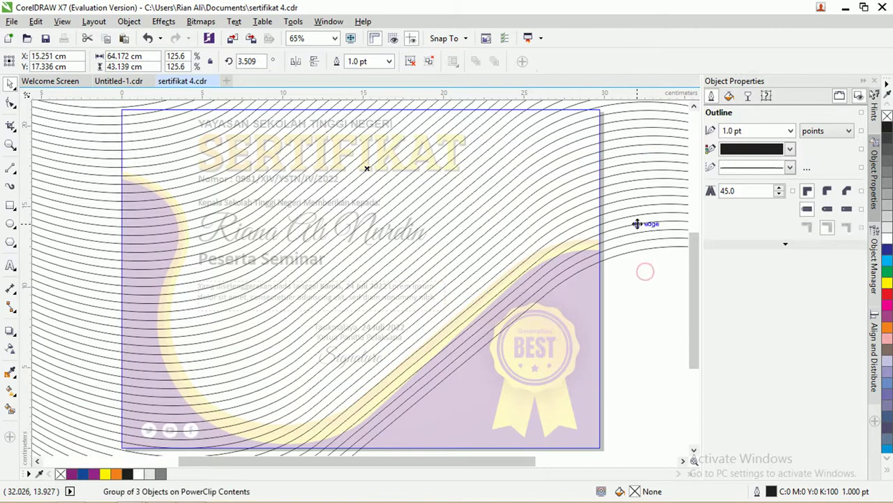
pyautogui.click(637, 224)
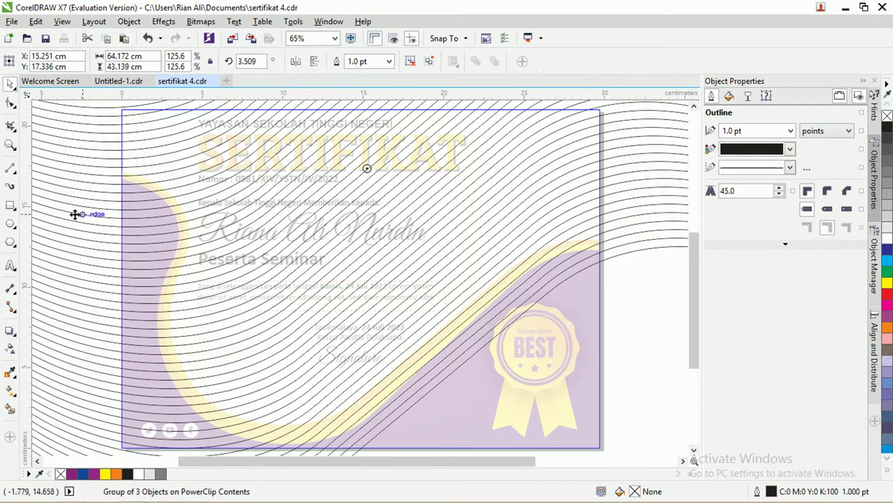
pyautogui.click(11, 331)
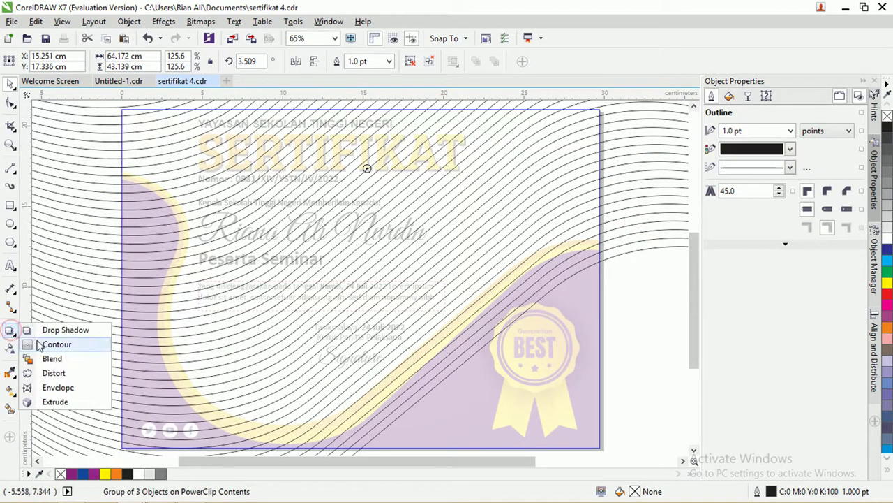
pyautogui.click(48, 358)
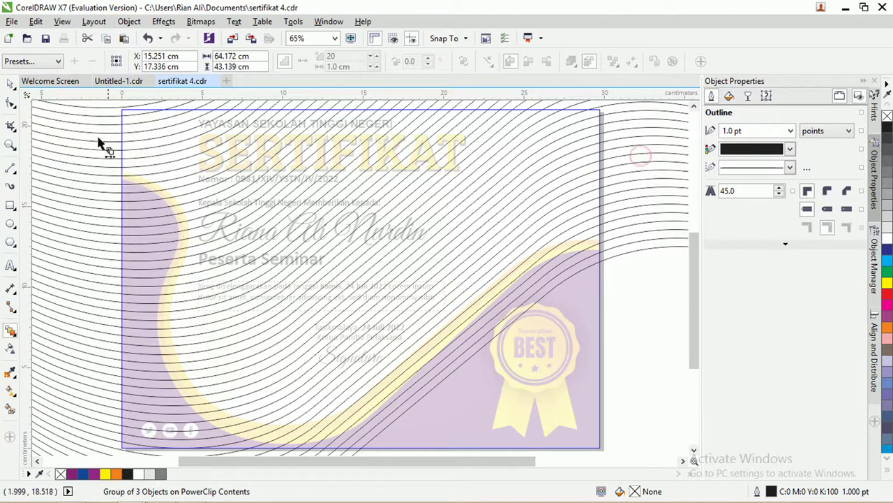
pyautogui.click(11, 82)
pyautogui.scroll(-3, 324, 200)
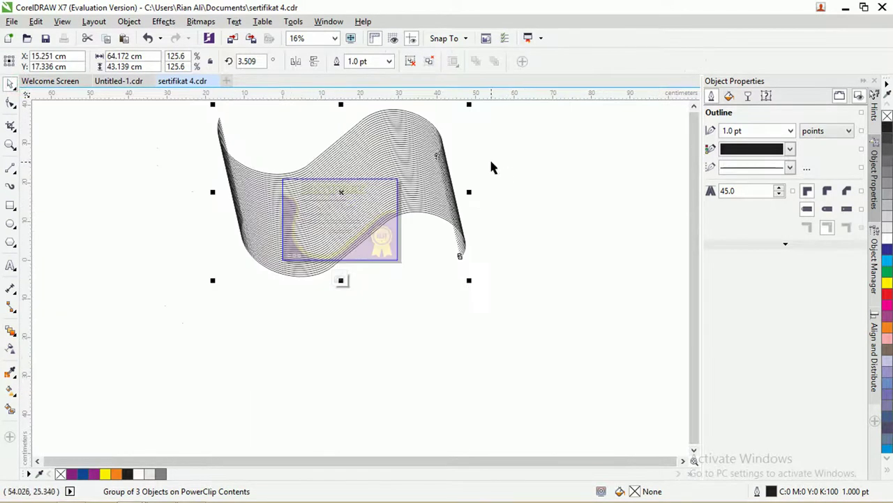
pyautogui.click(393, 130)
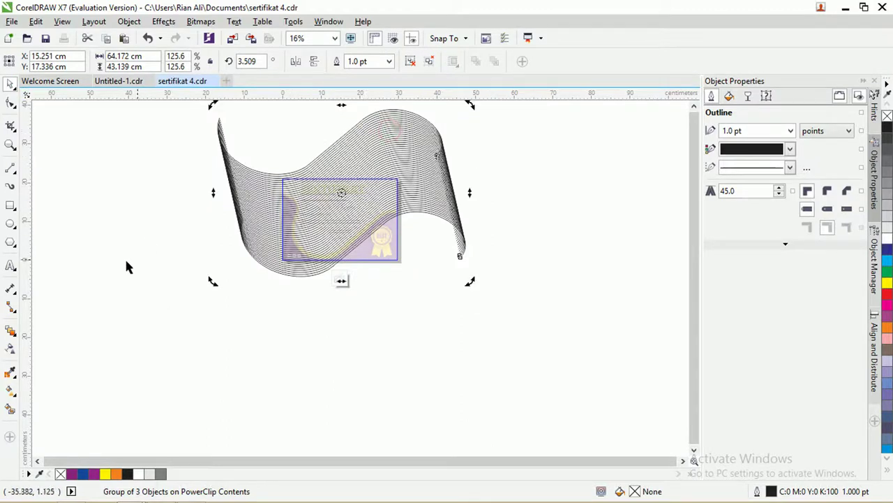
pyautogui.rightClick(374, 150)
pyautogui.click(404, 191)
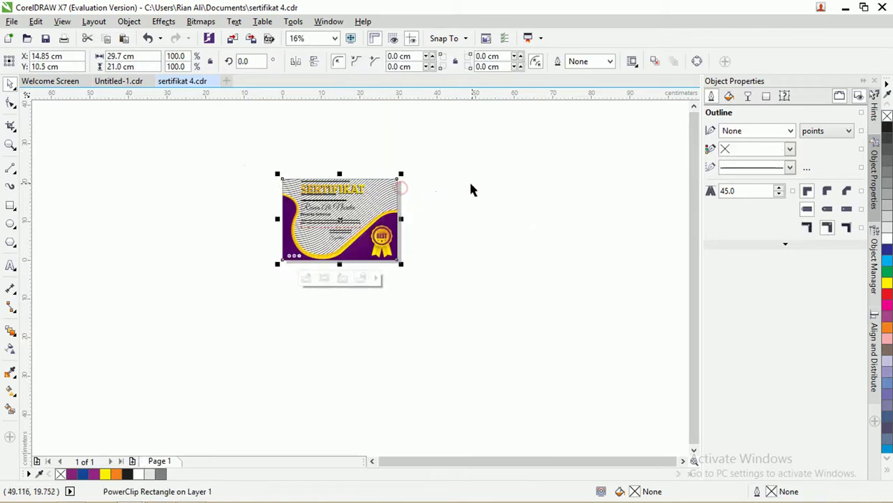
pyautogui.scroll(3, 341, 200)
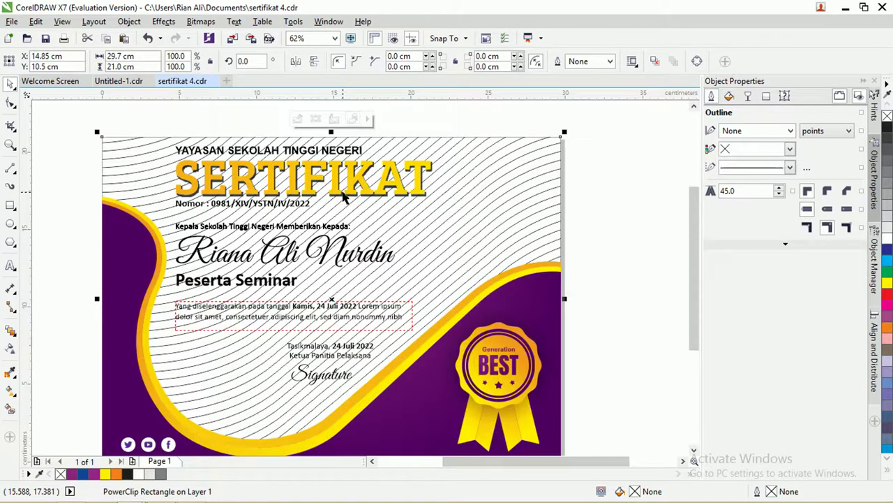